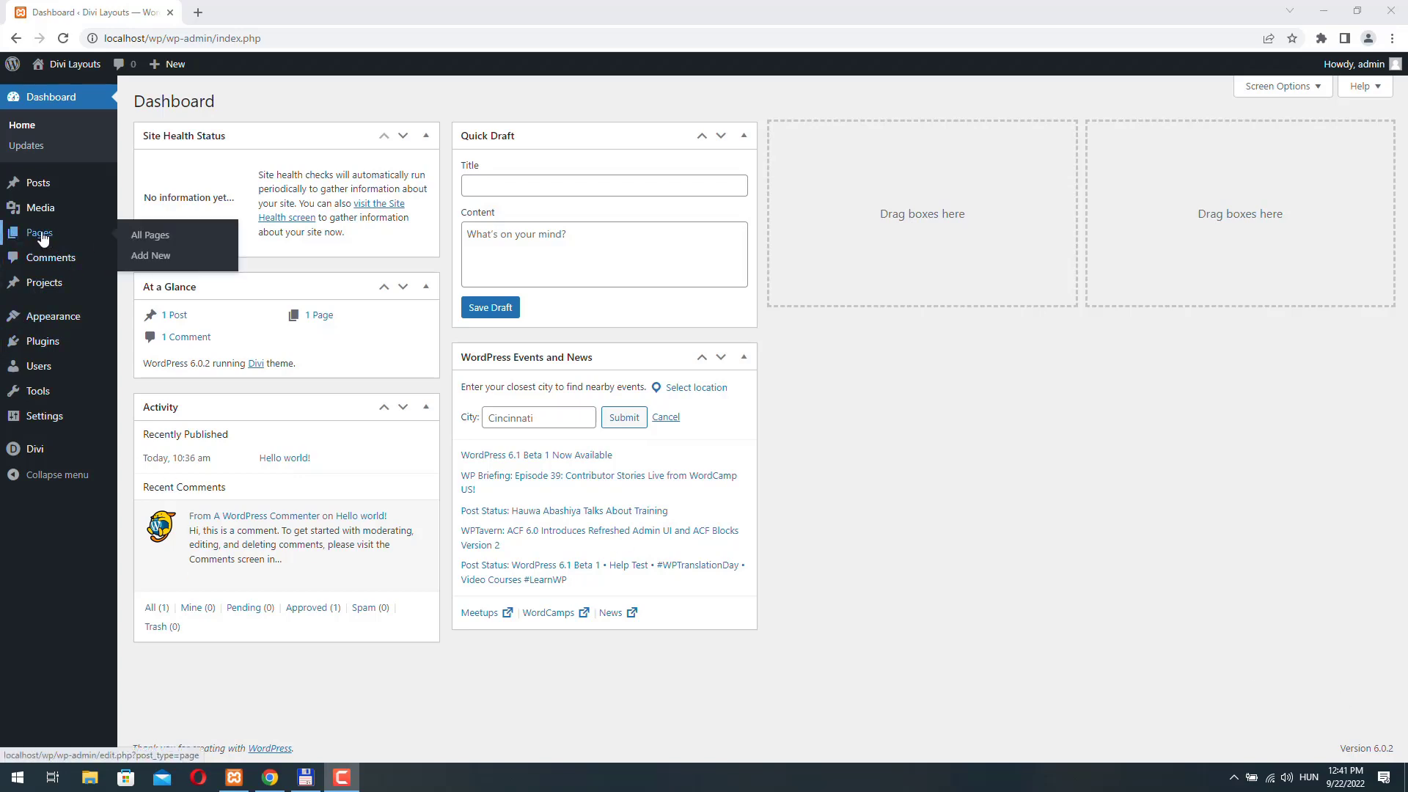
click(160, 264)
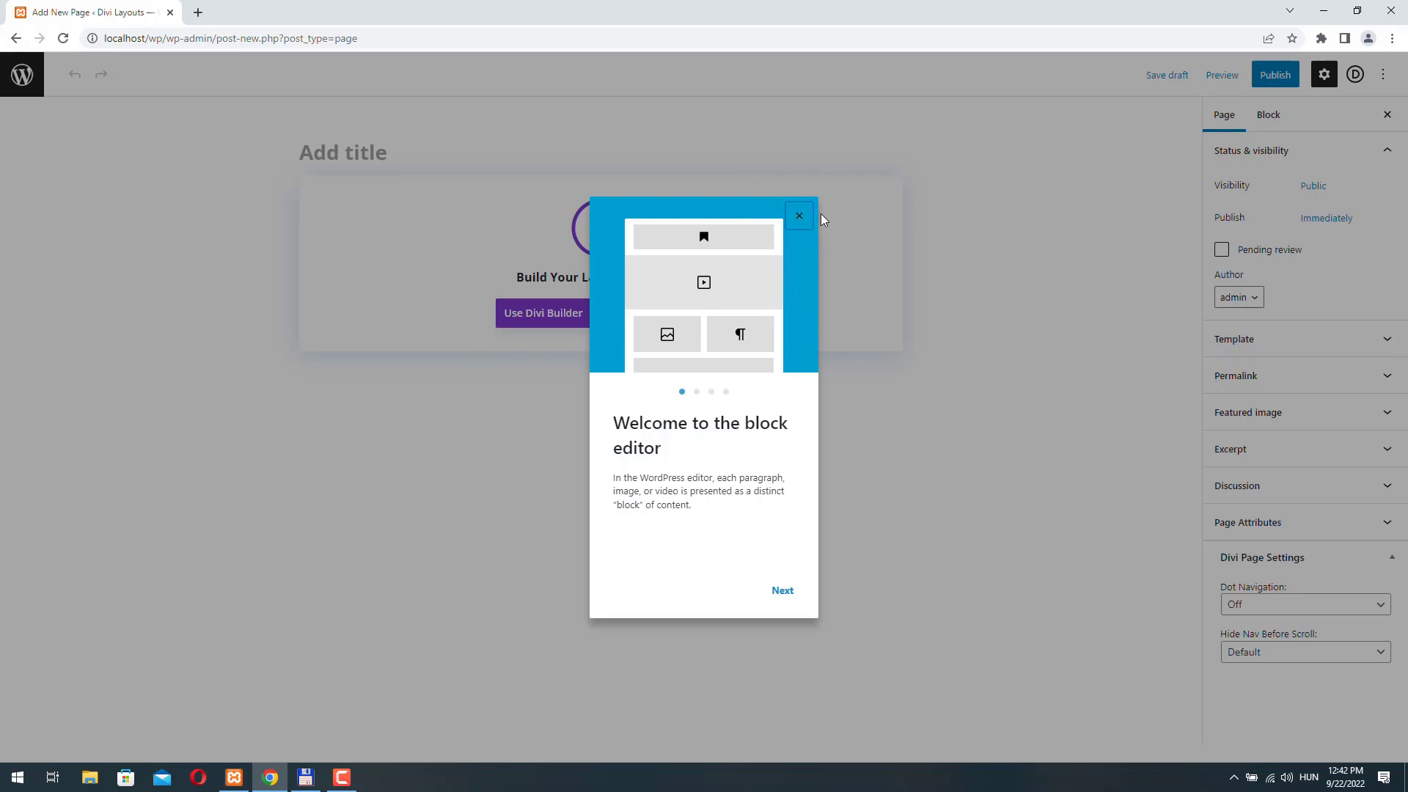
click(797, 216)
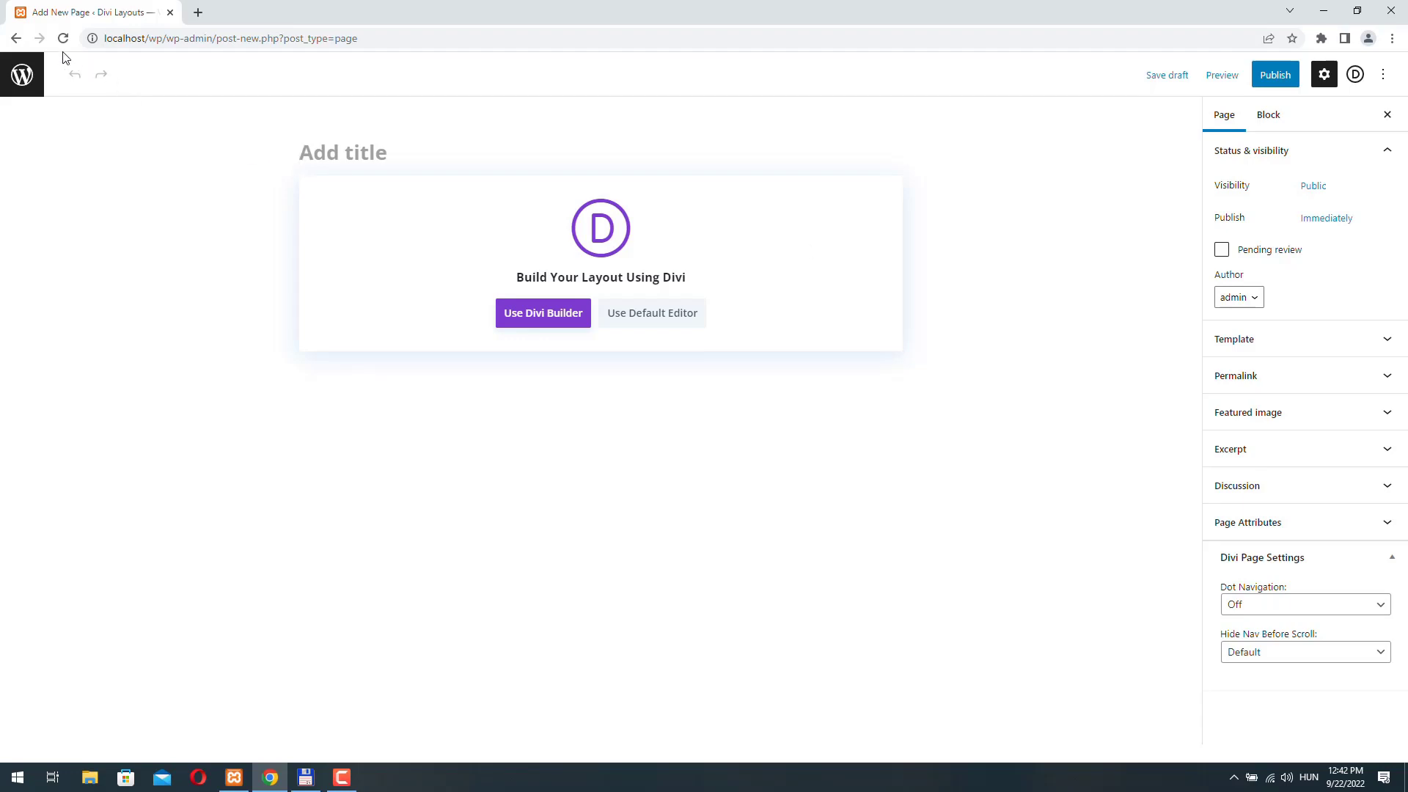
click(16, 38)
Enable the Classic Editor in Divi's advanced builder theme options and save the changes
mouse_move(37, 449)
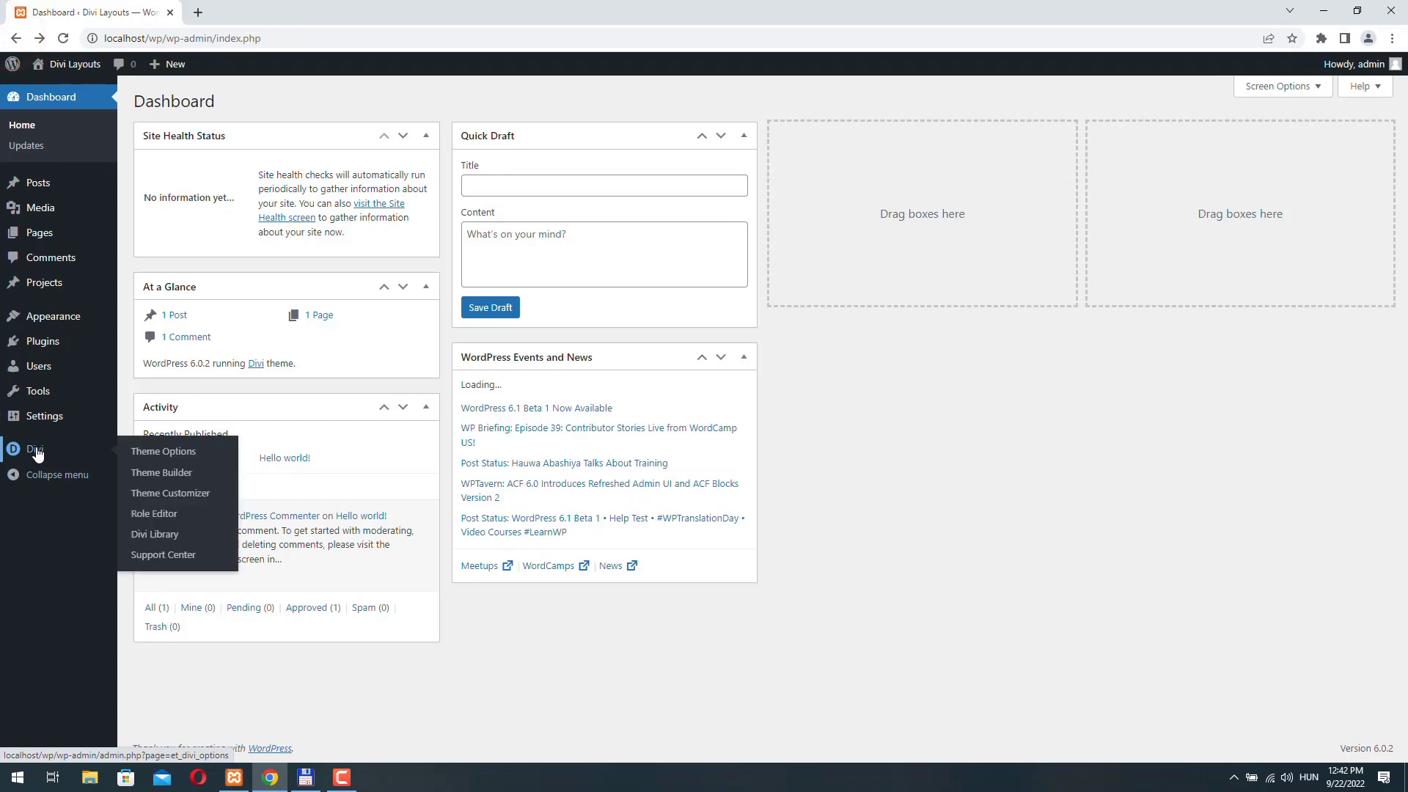
click(182, 453)
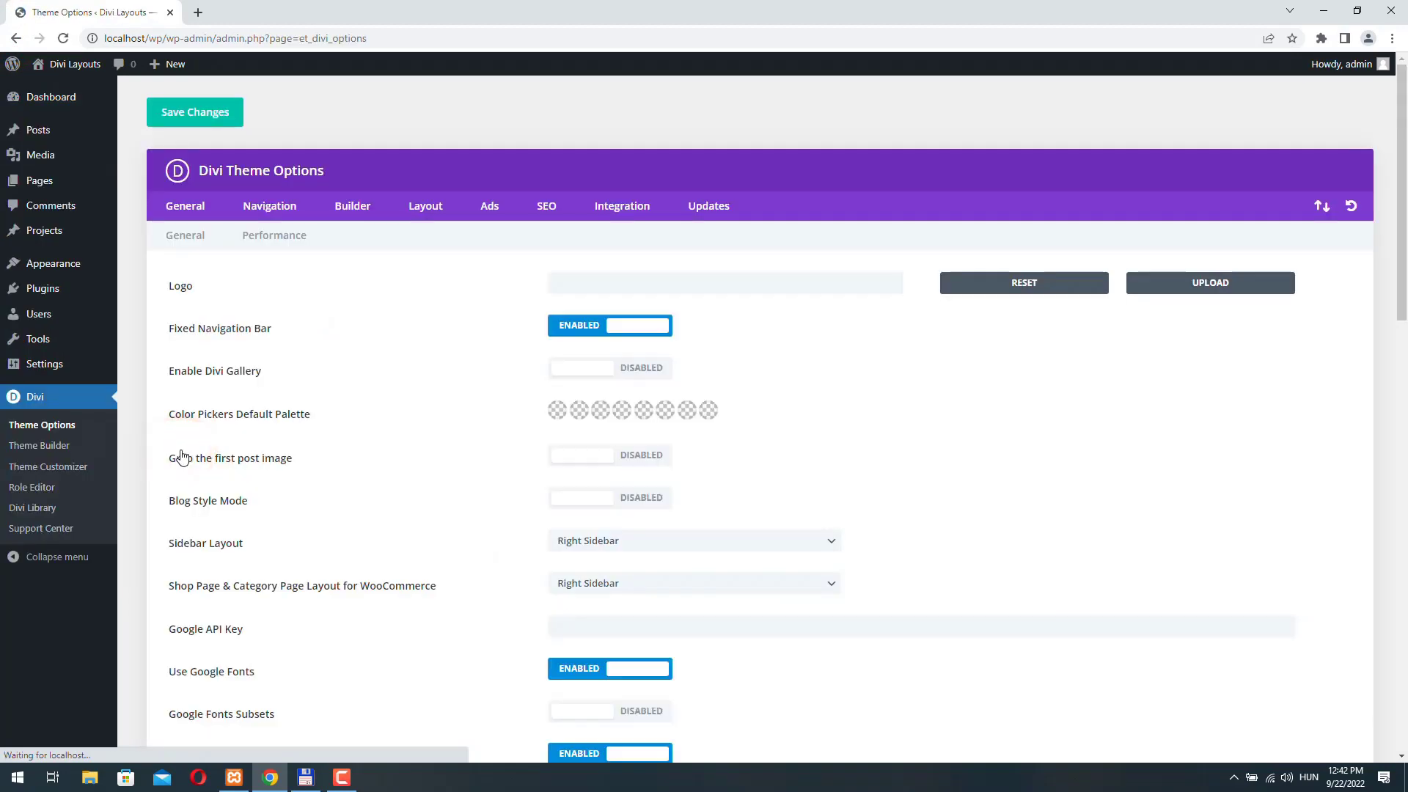
click(351, 207)
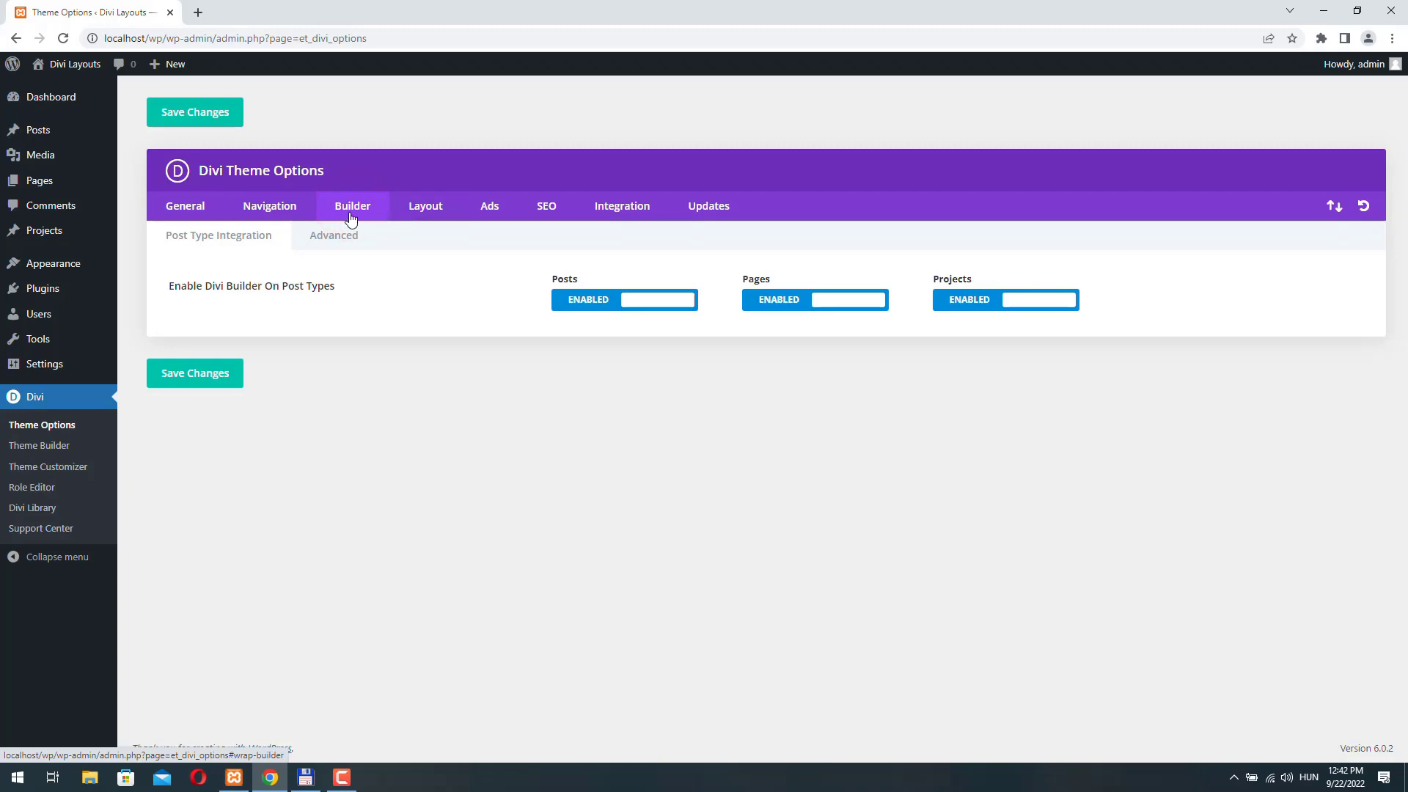
click(331, 238)
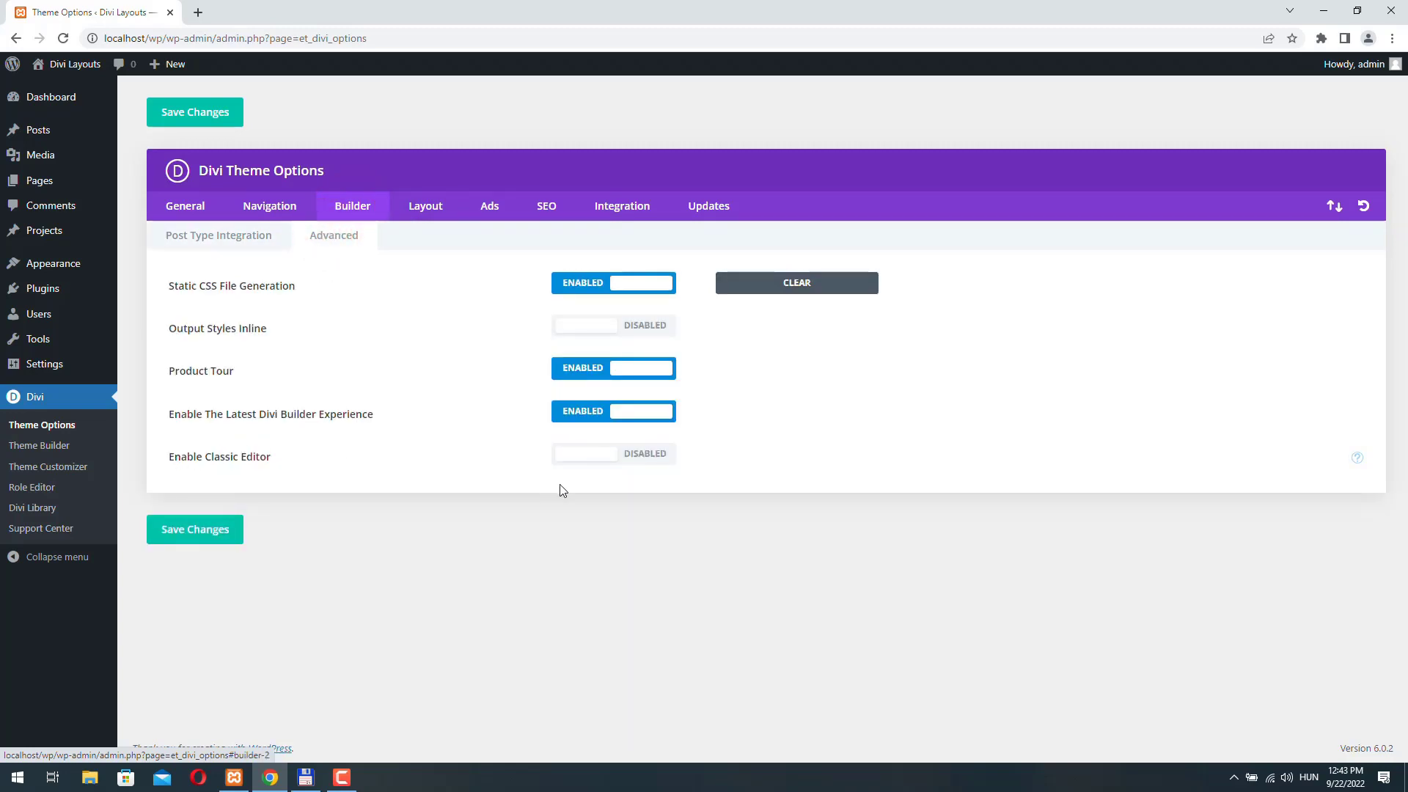
click(586, 454)
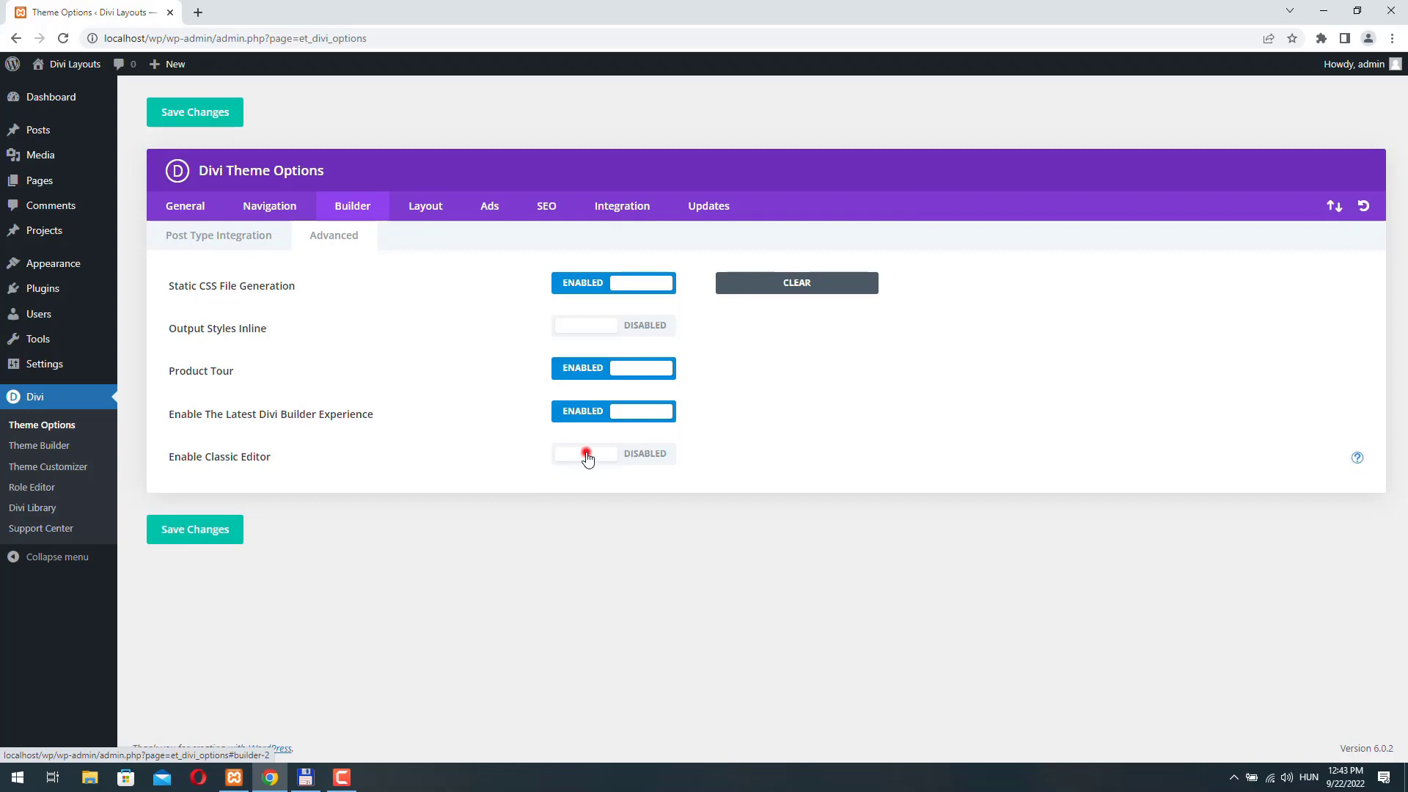
click(200, 531)
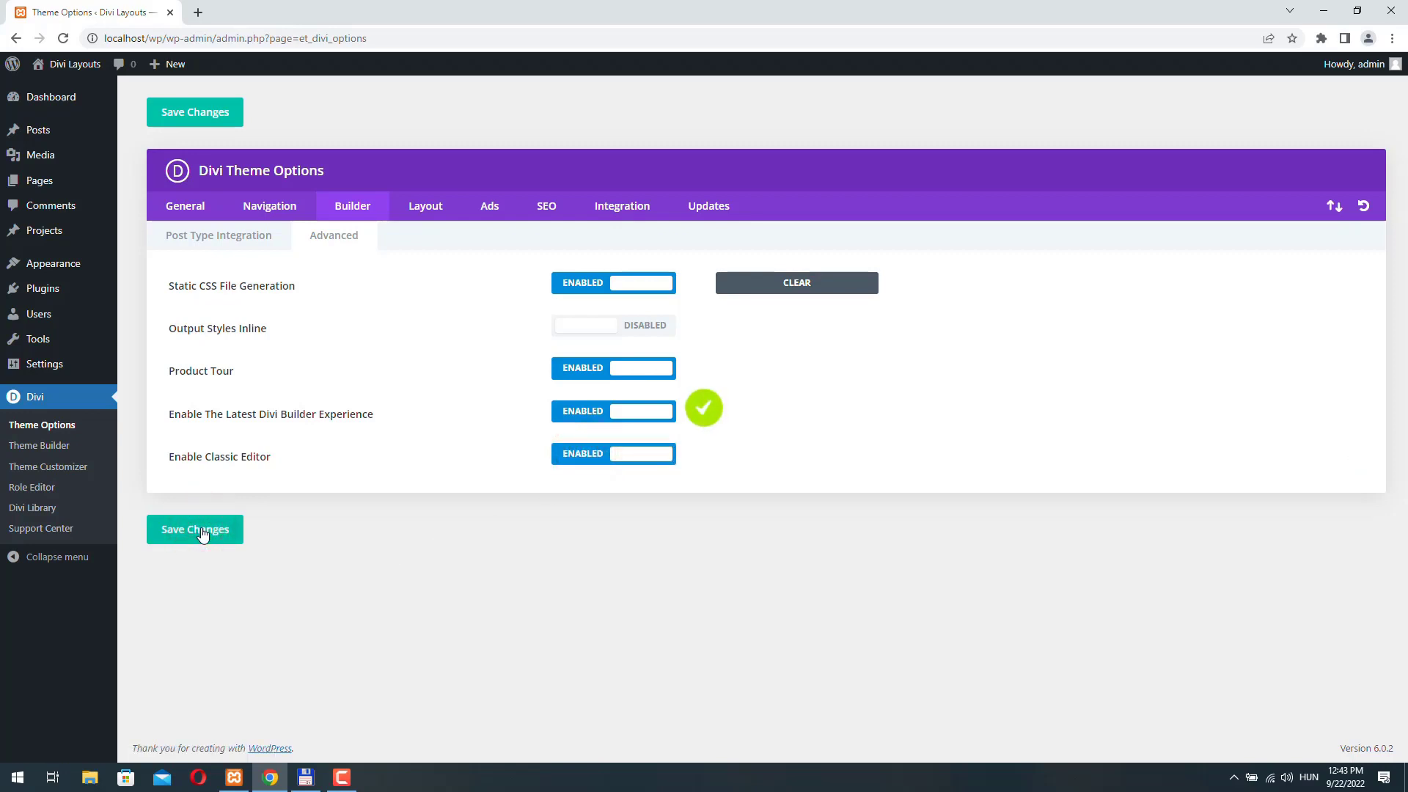
Create a new page titled "Divi Optin" and publish it
mouse_move(44, 184)
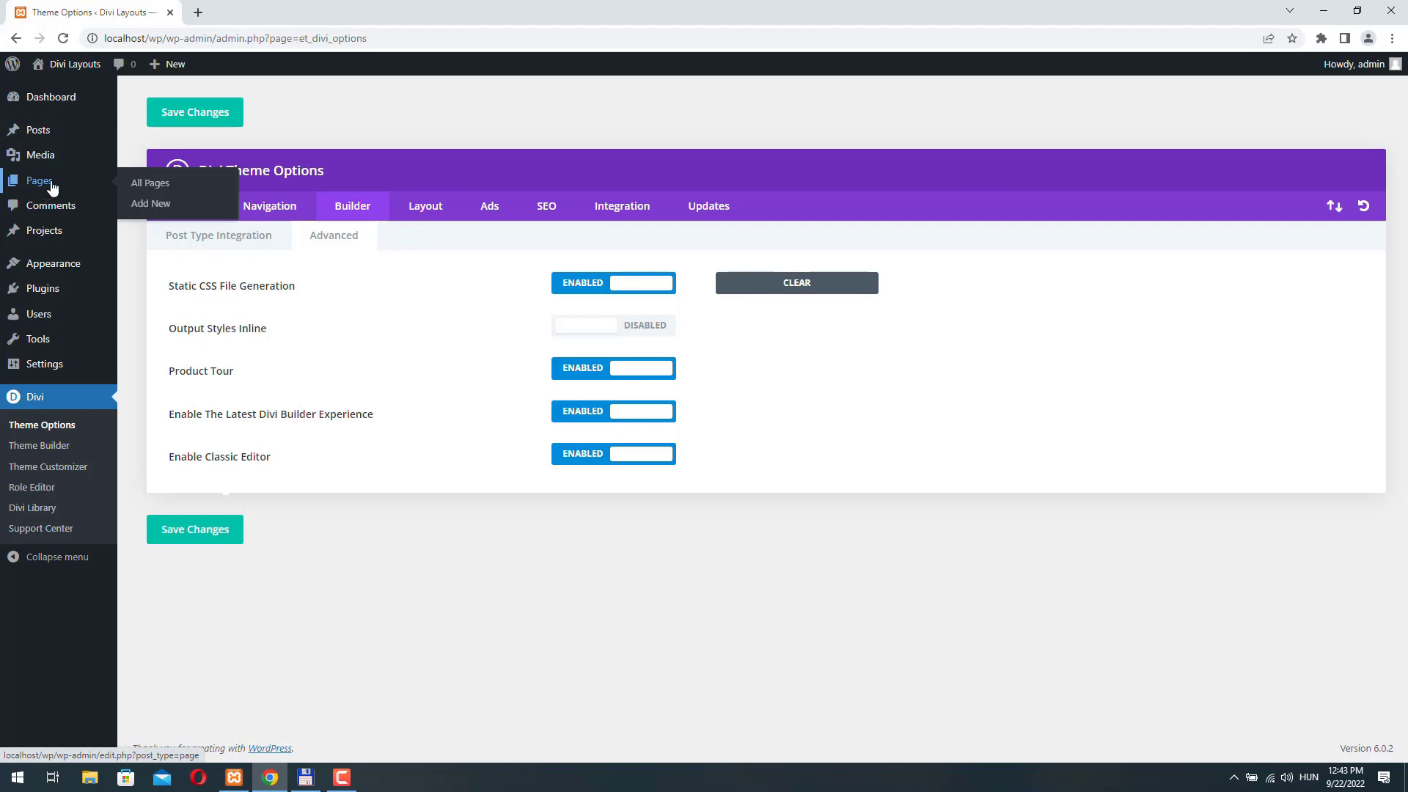
click(156, 205)
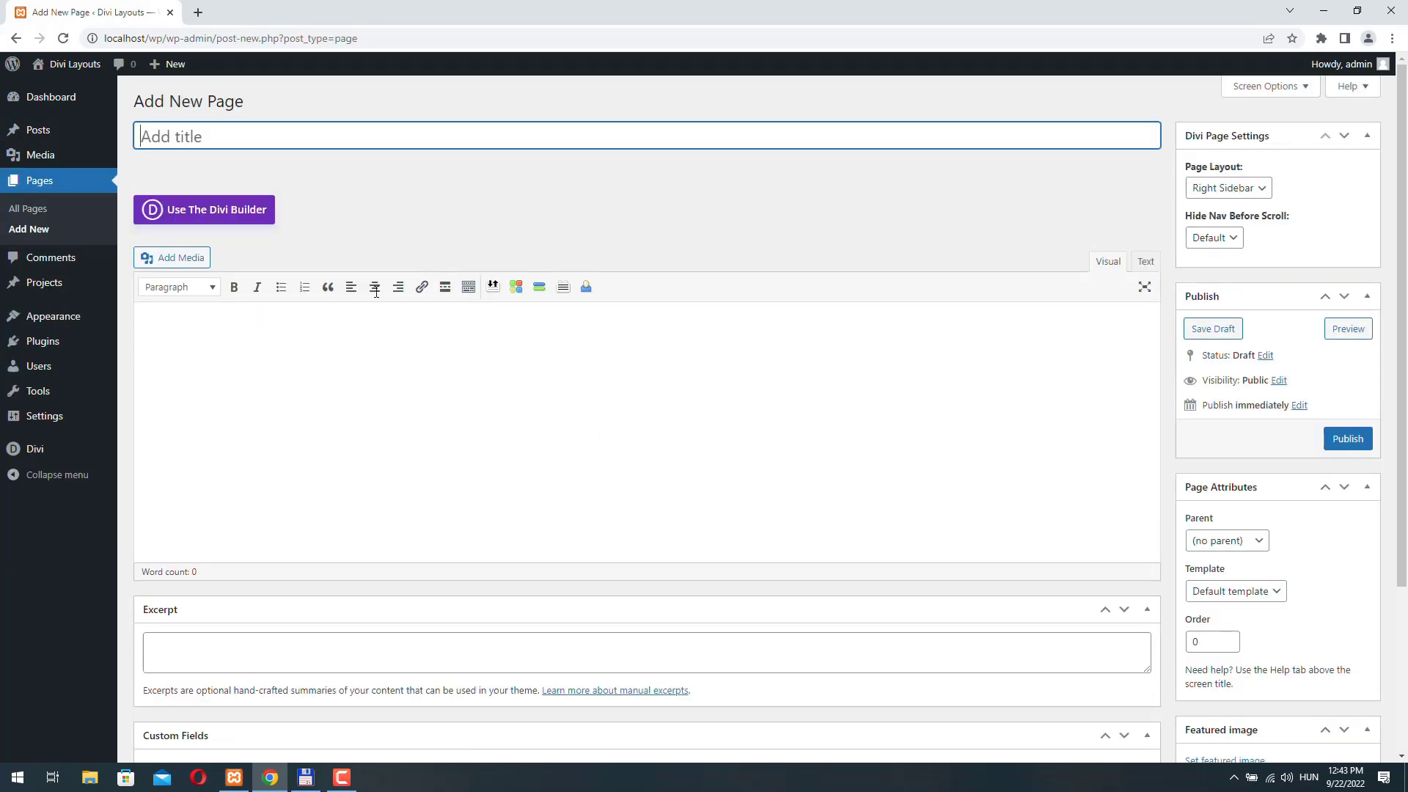
click(188, 146)
text(Divi Optin)
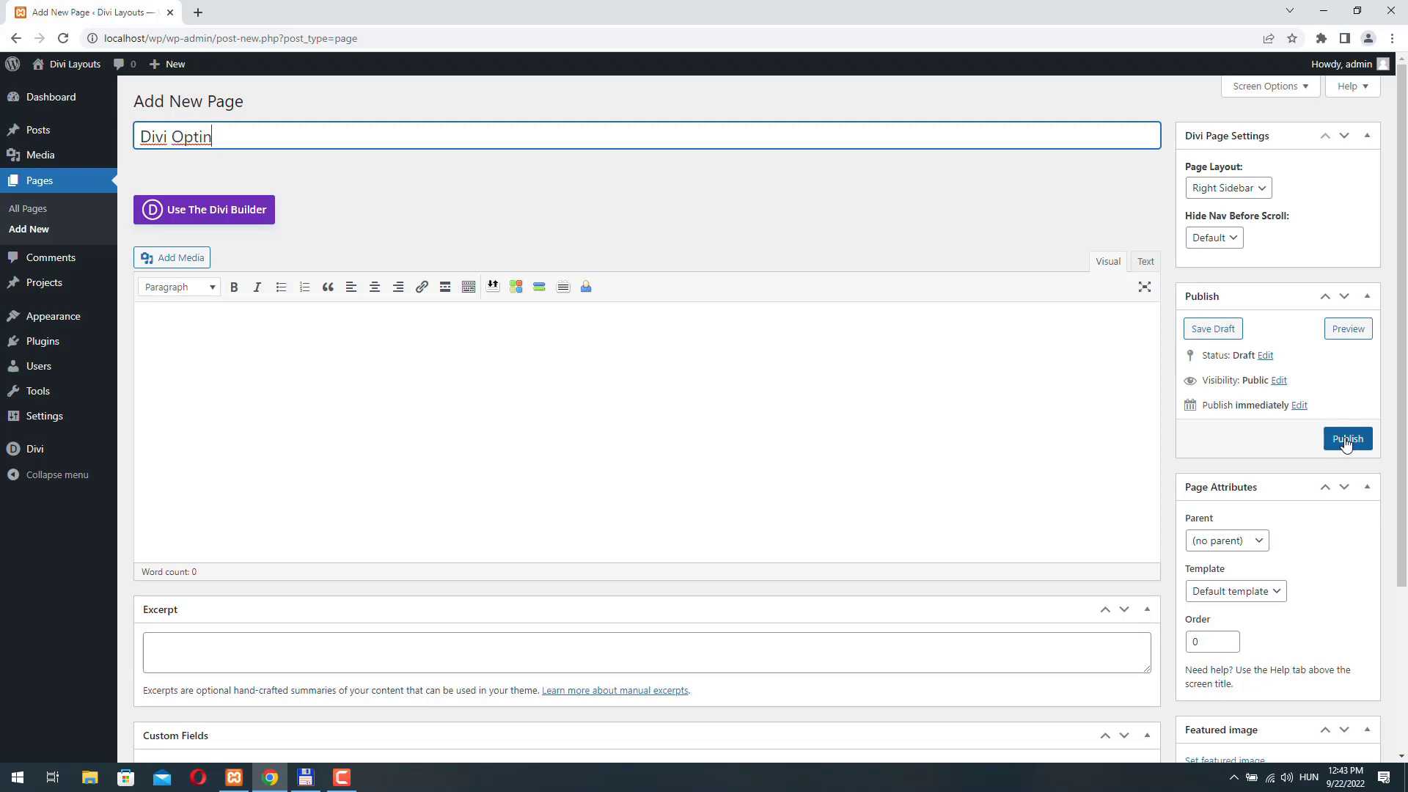
click(1347, 440)
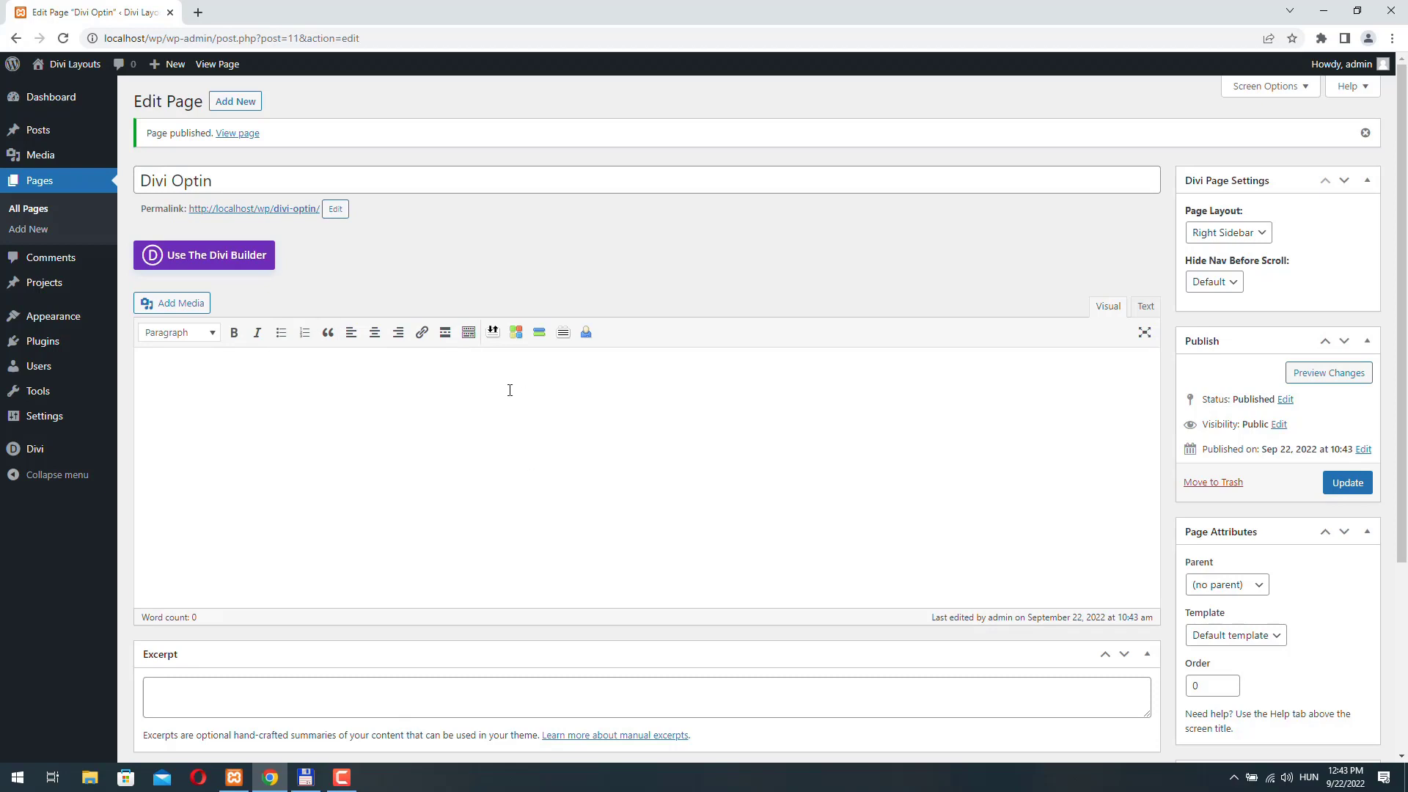
Open the published Divi Optin page in a separate browser tab and view it
right_click(241, 136)
click(288, 145)
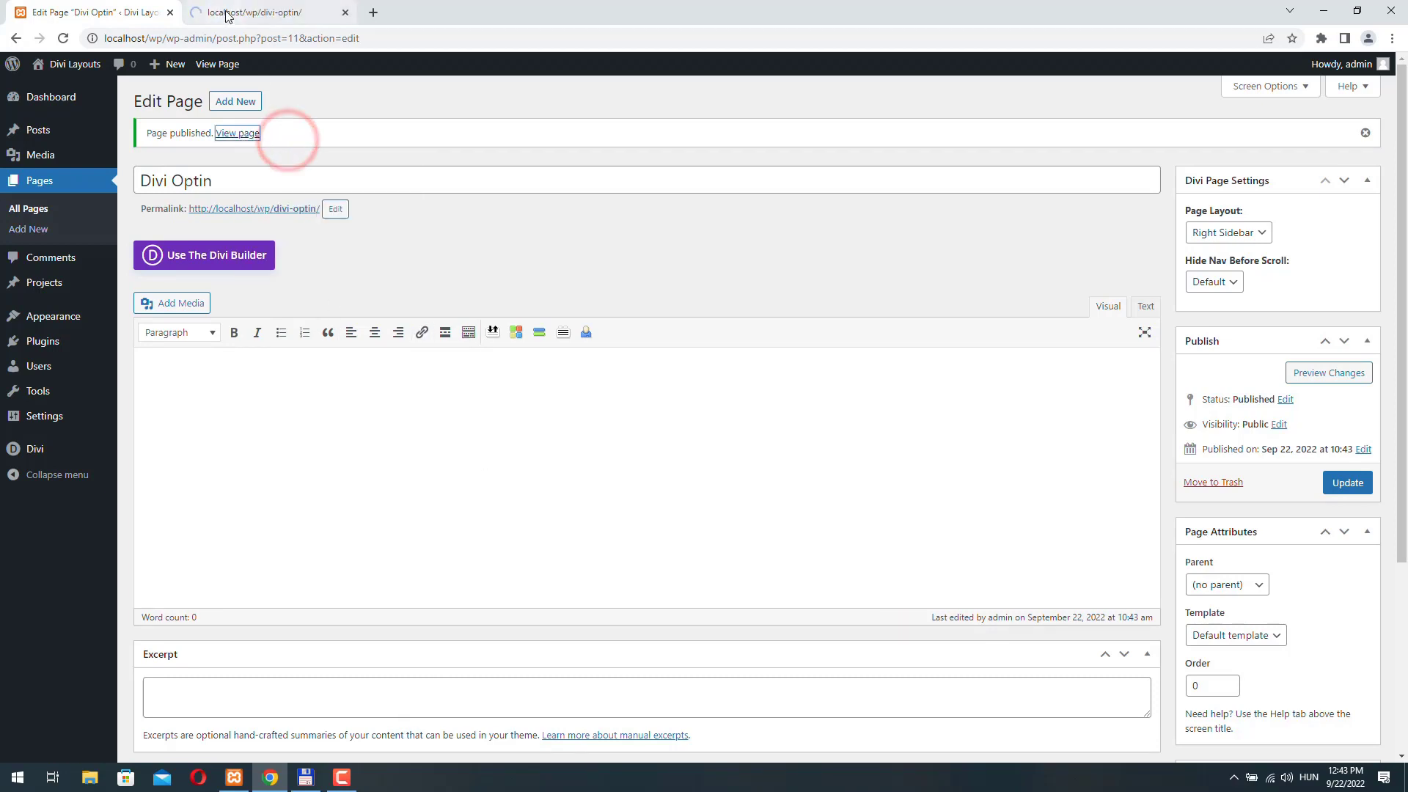
click(227, 13)
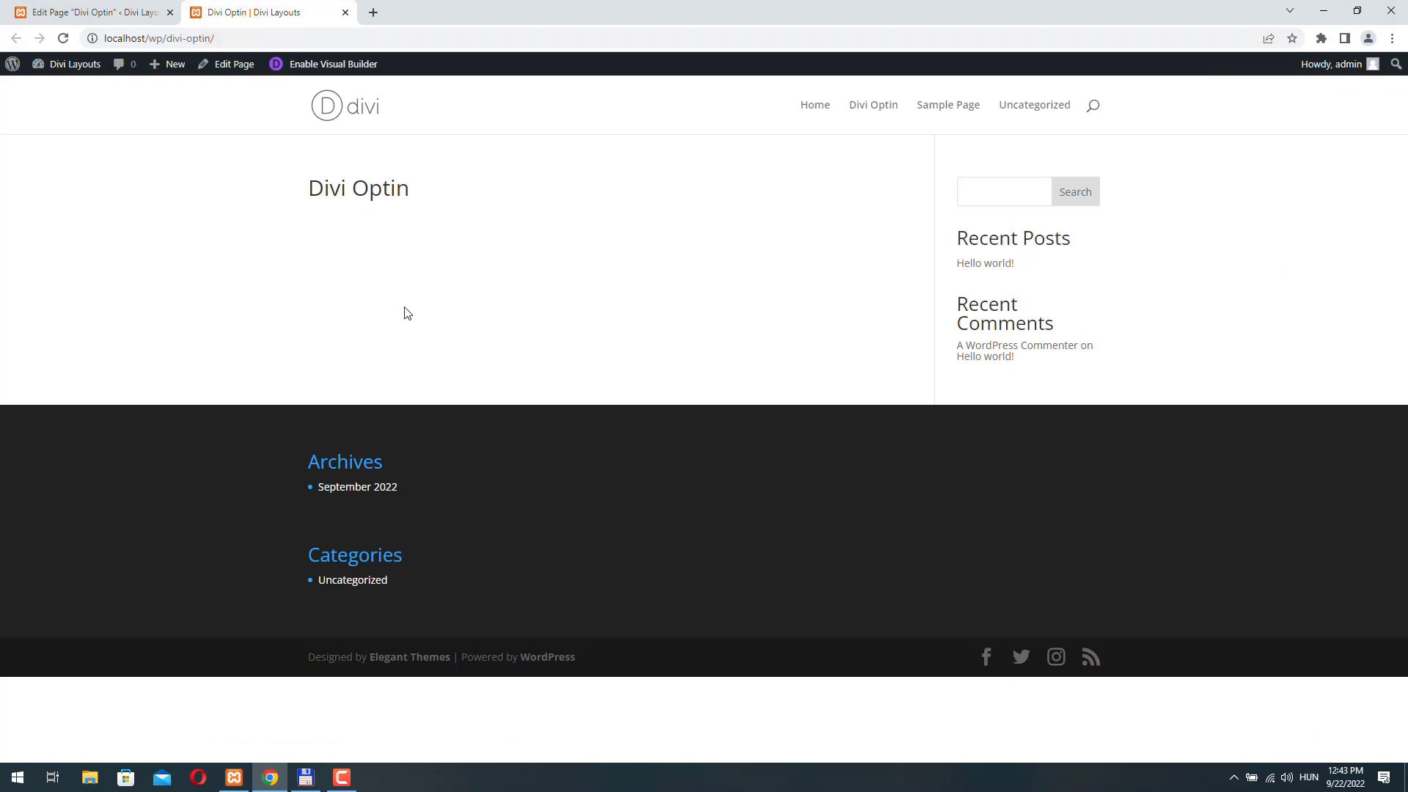
Create a new template in the Divi Theme Builder assigned to the specific page Divi Optin, and save the changes
click(85, 12)
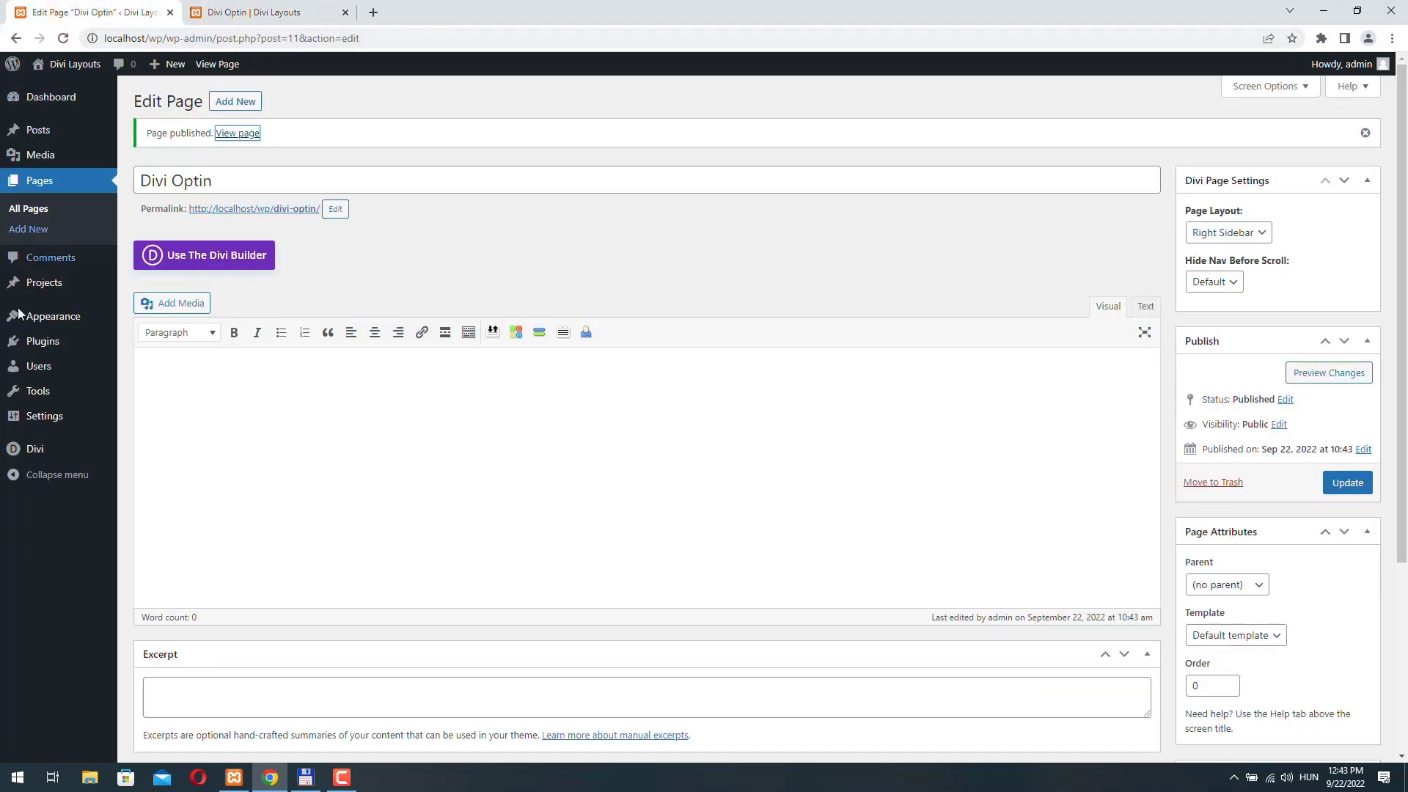
mouse_move(29, 449)
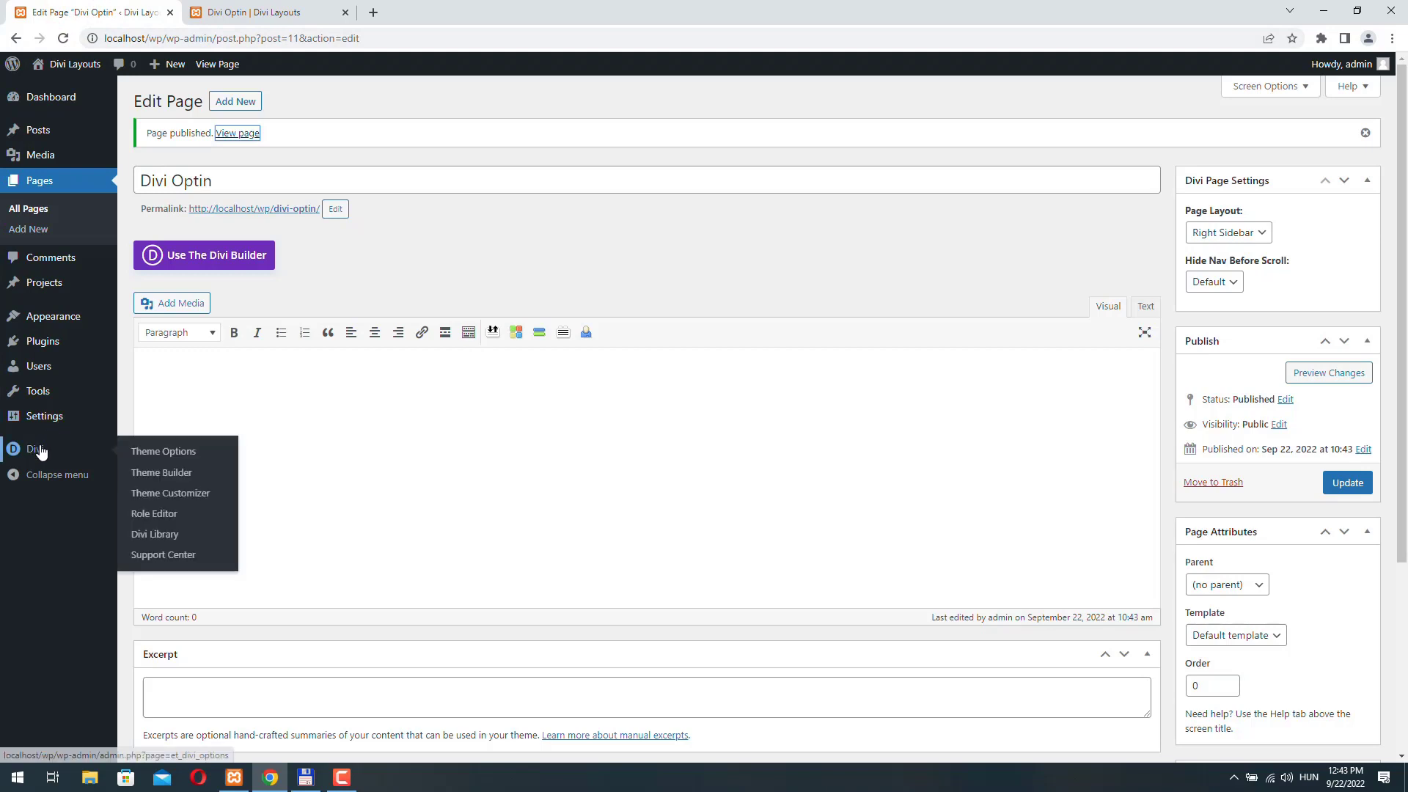
click(175, 472)
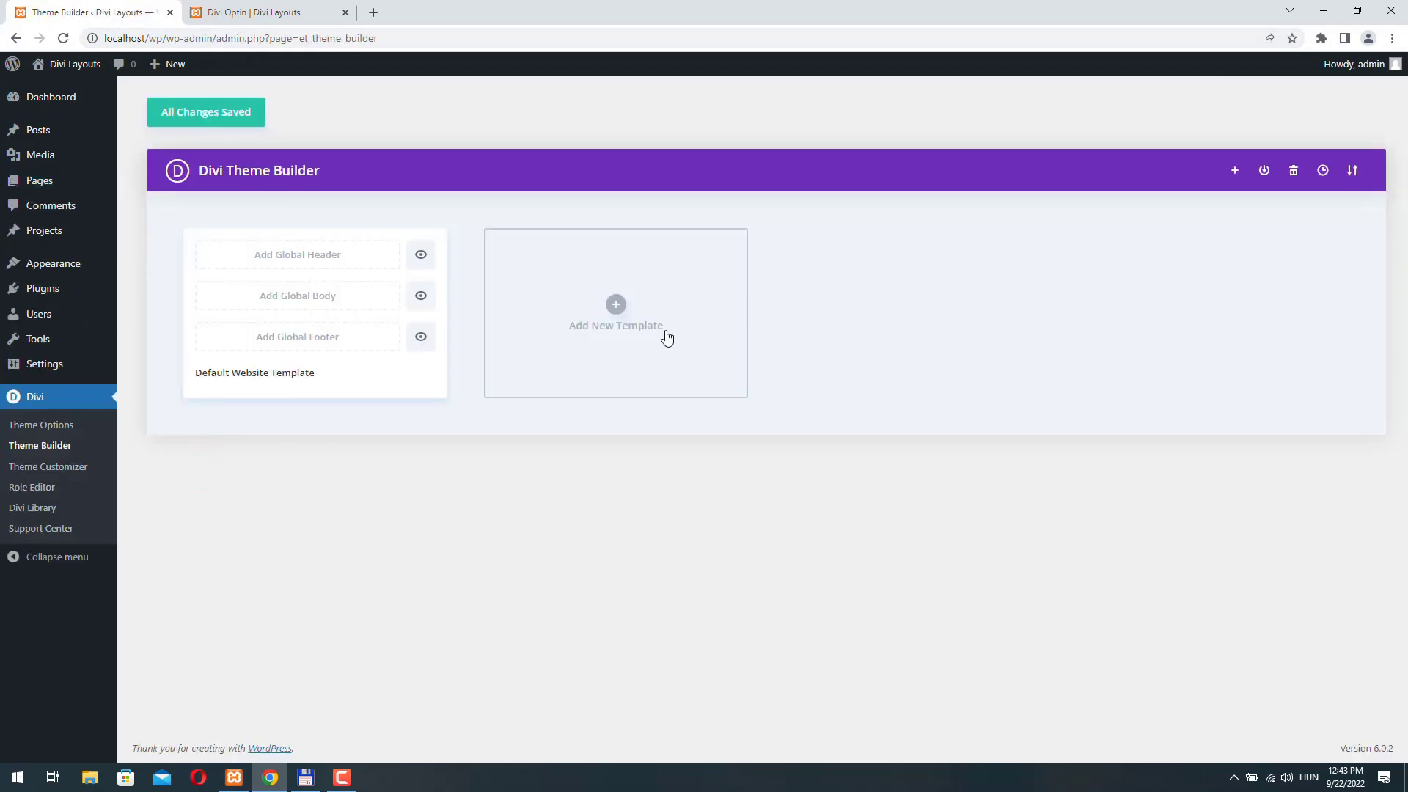
click(617, 308)
click(564, 300)
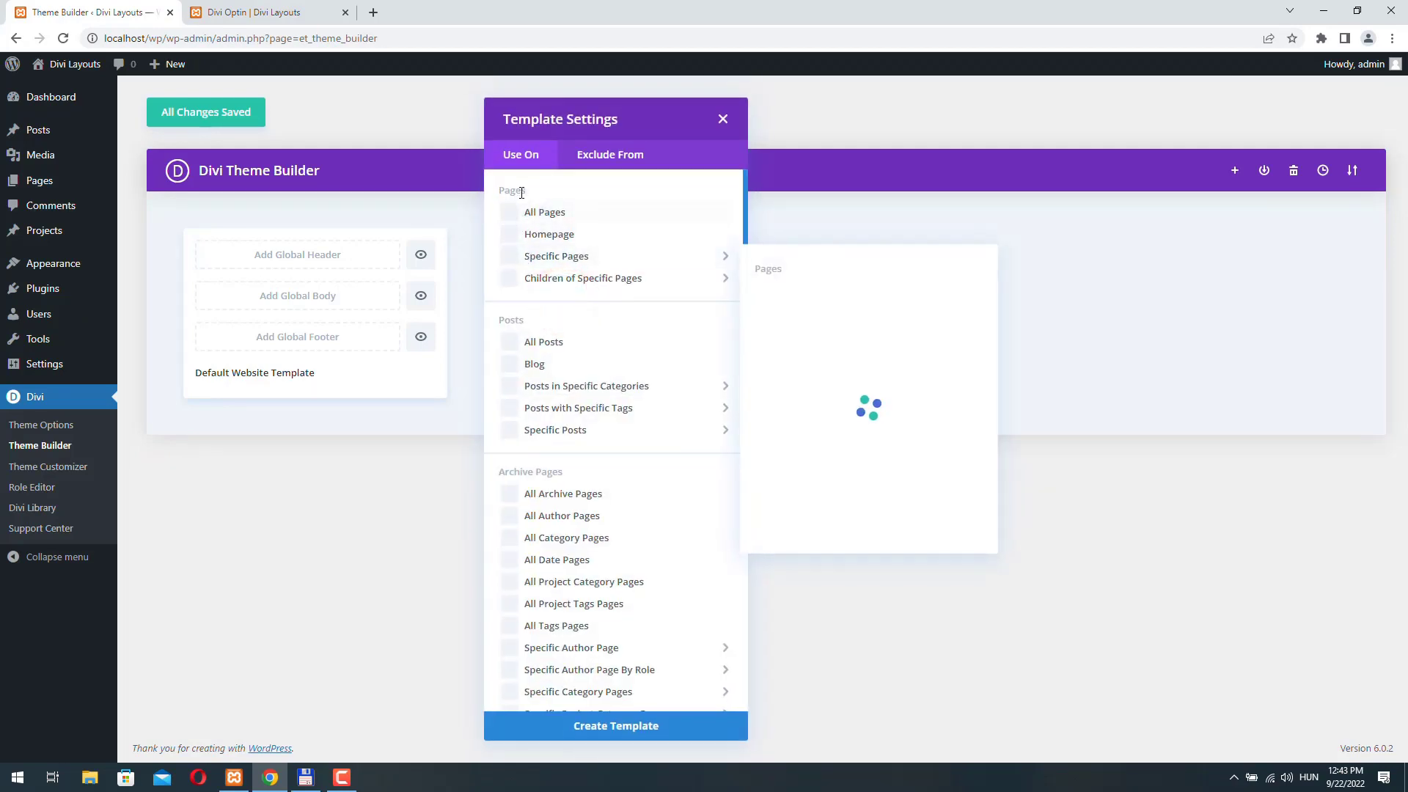
mouse_move(529, 260)
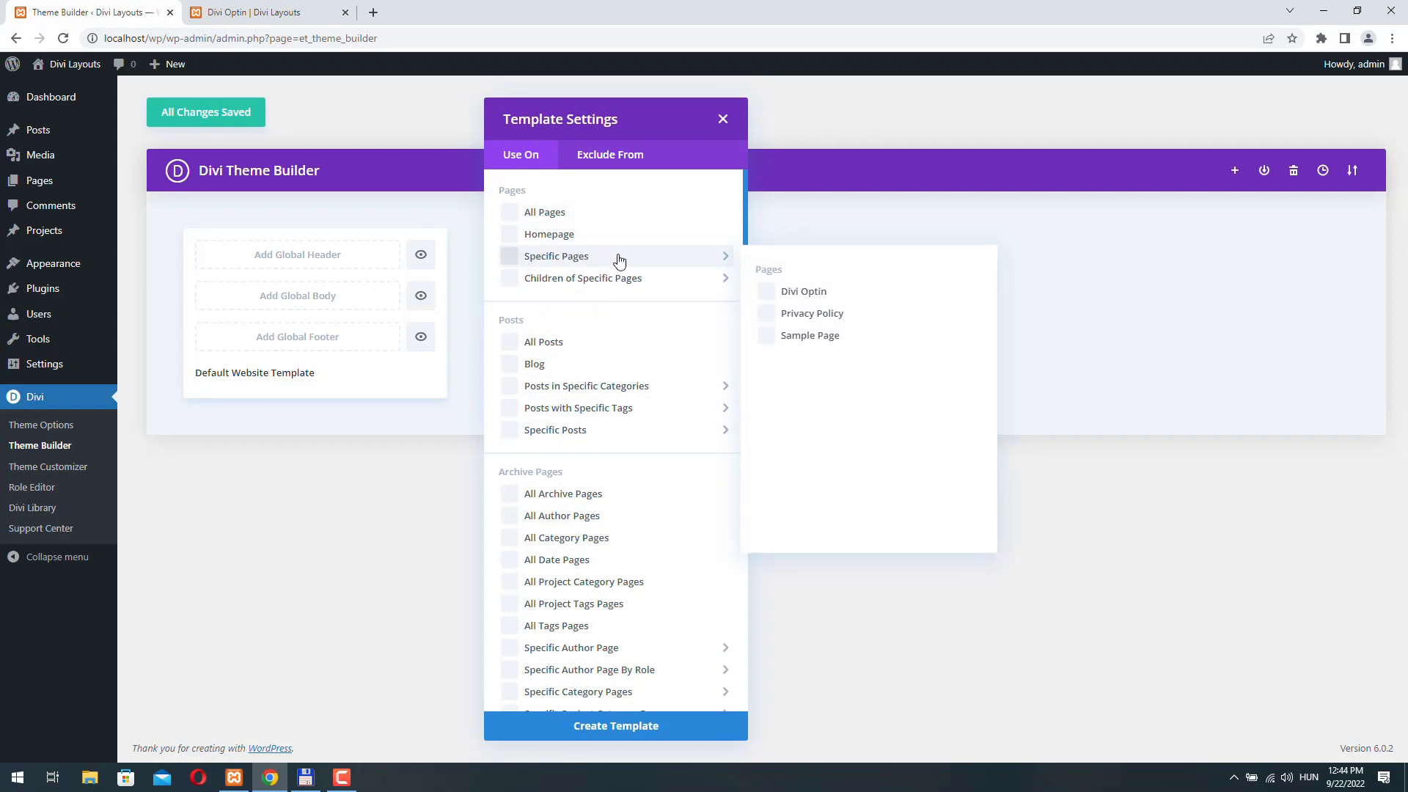
click(799, 294)
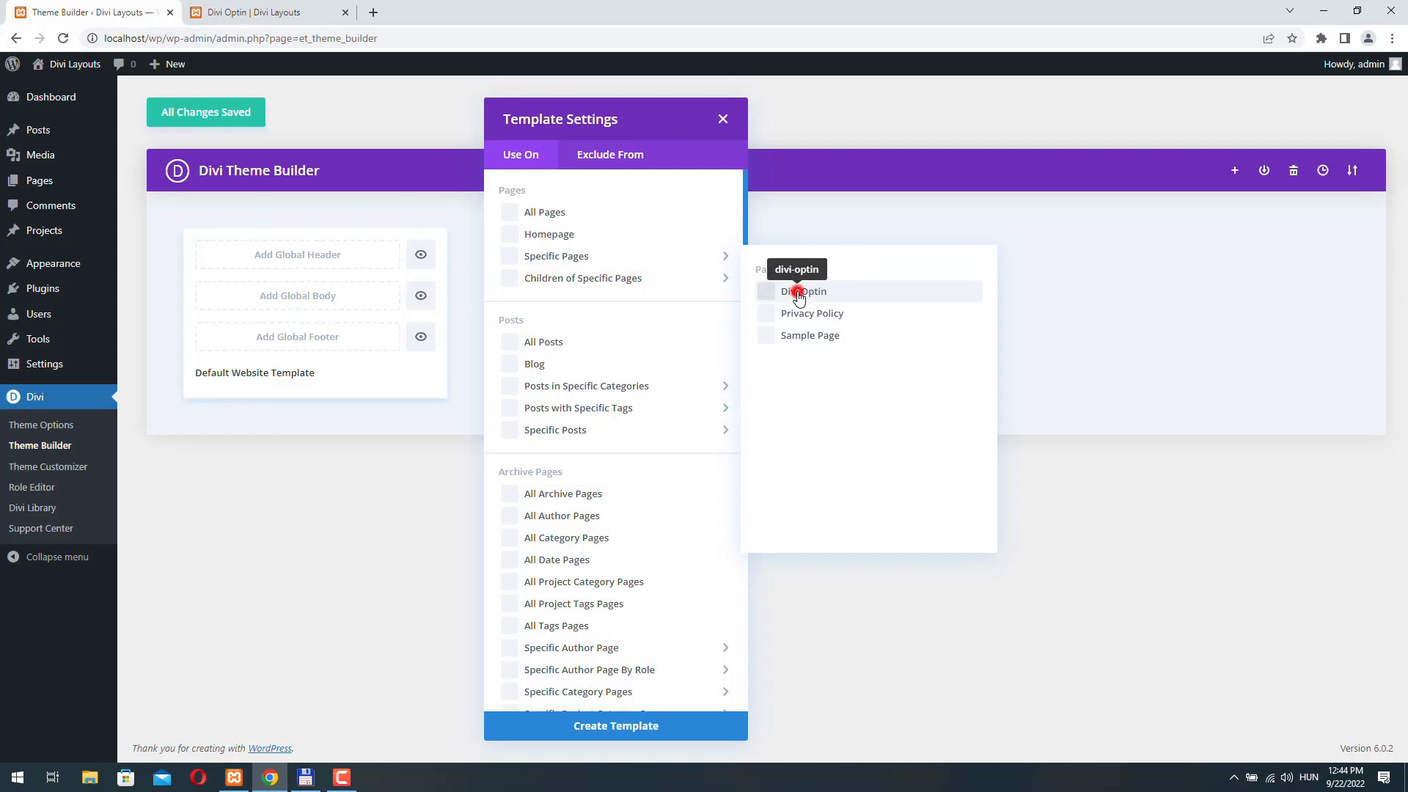
click(646, 727)
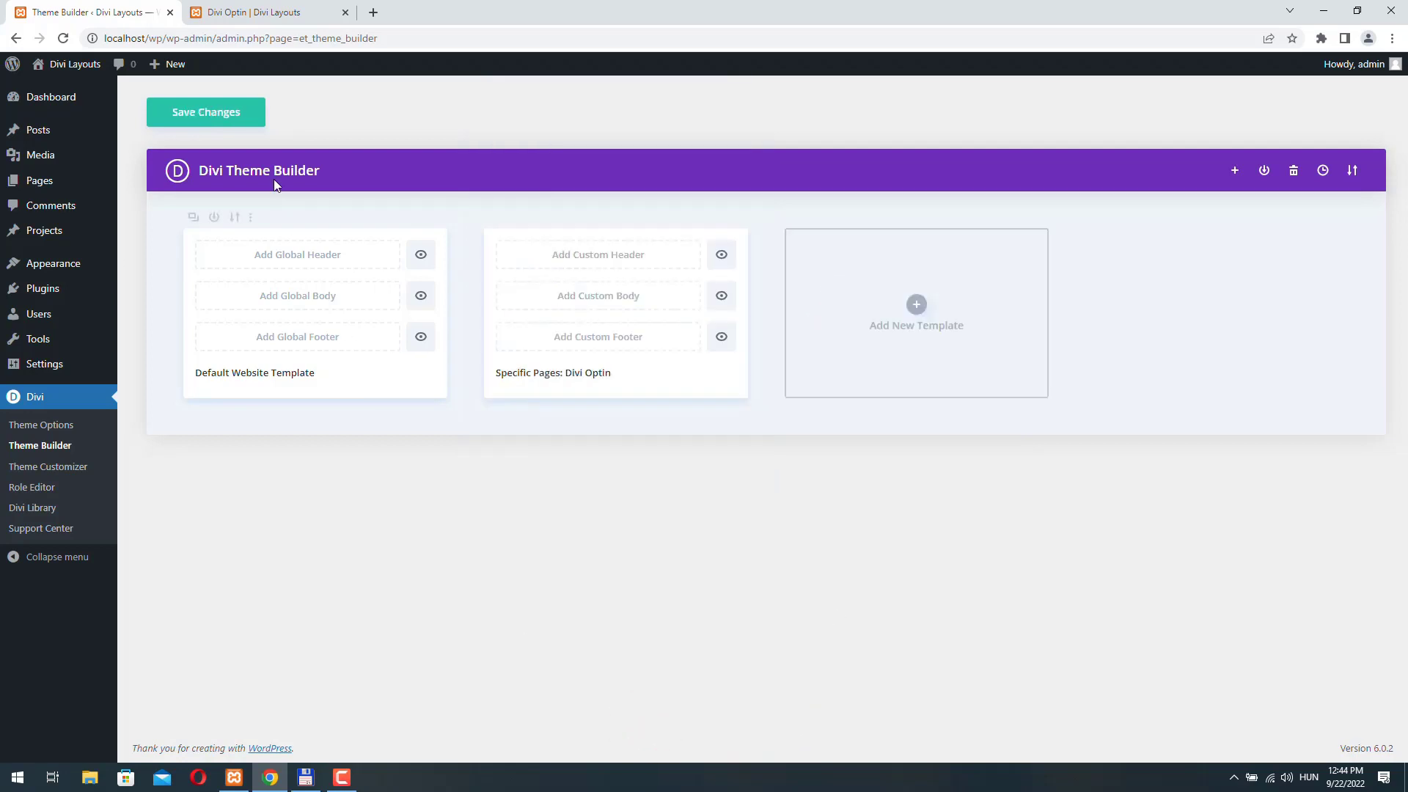
click(241, 116)
Compare the live Divi Optin page's header, body and footer areas with the template areas in the Theme Builder
click(267, 12)
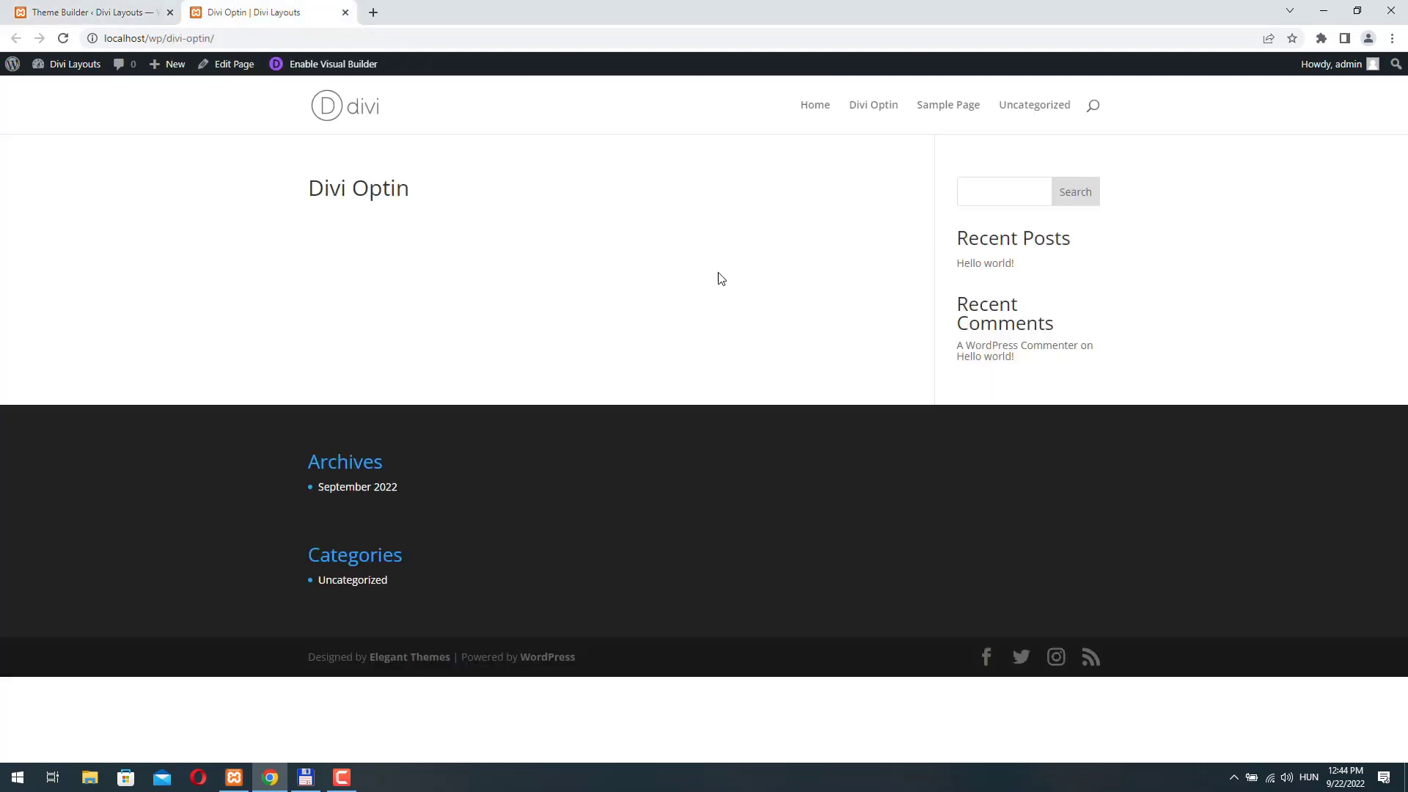
click(117, 12)
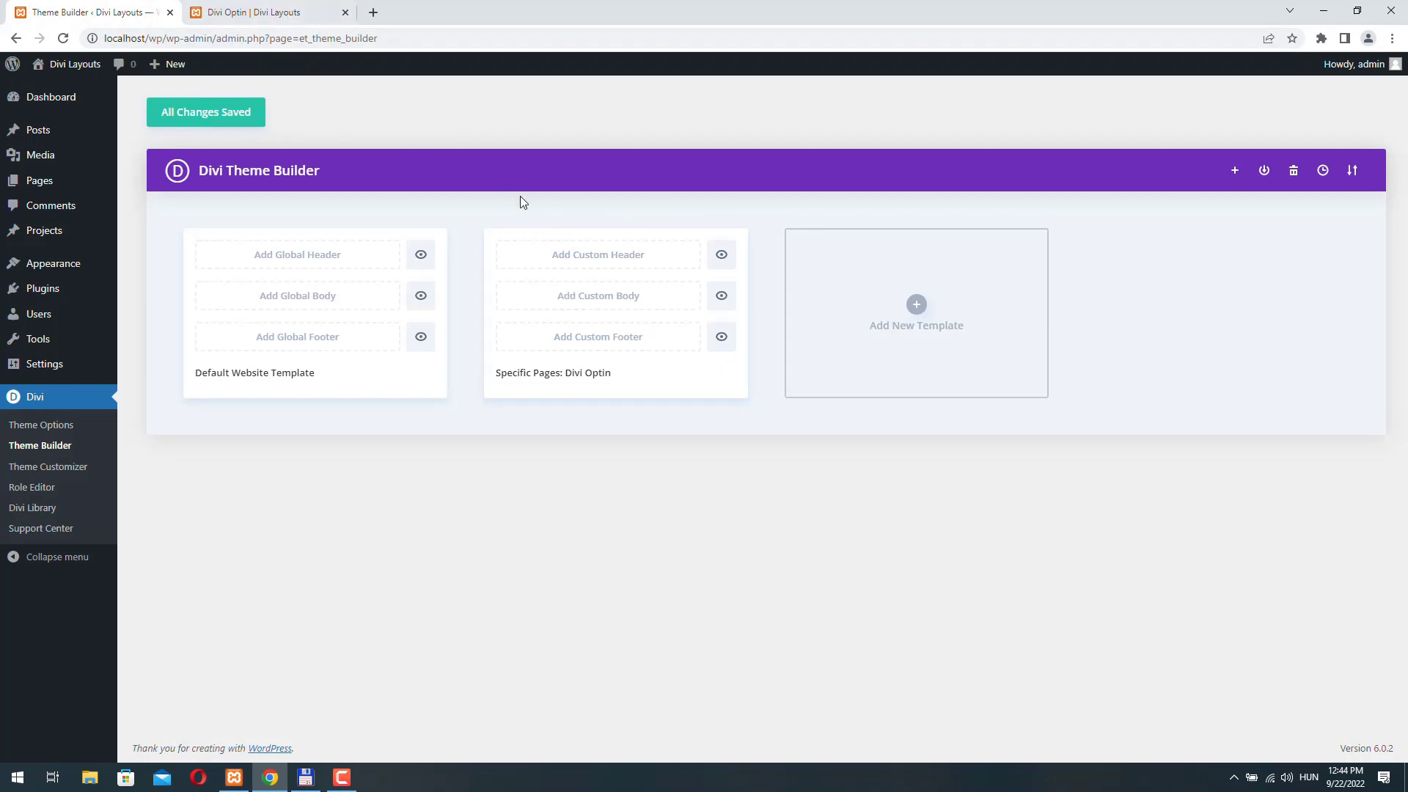
click(253, 10)
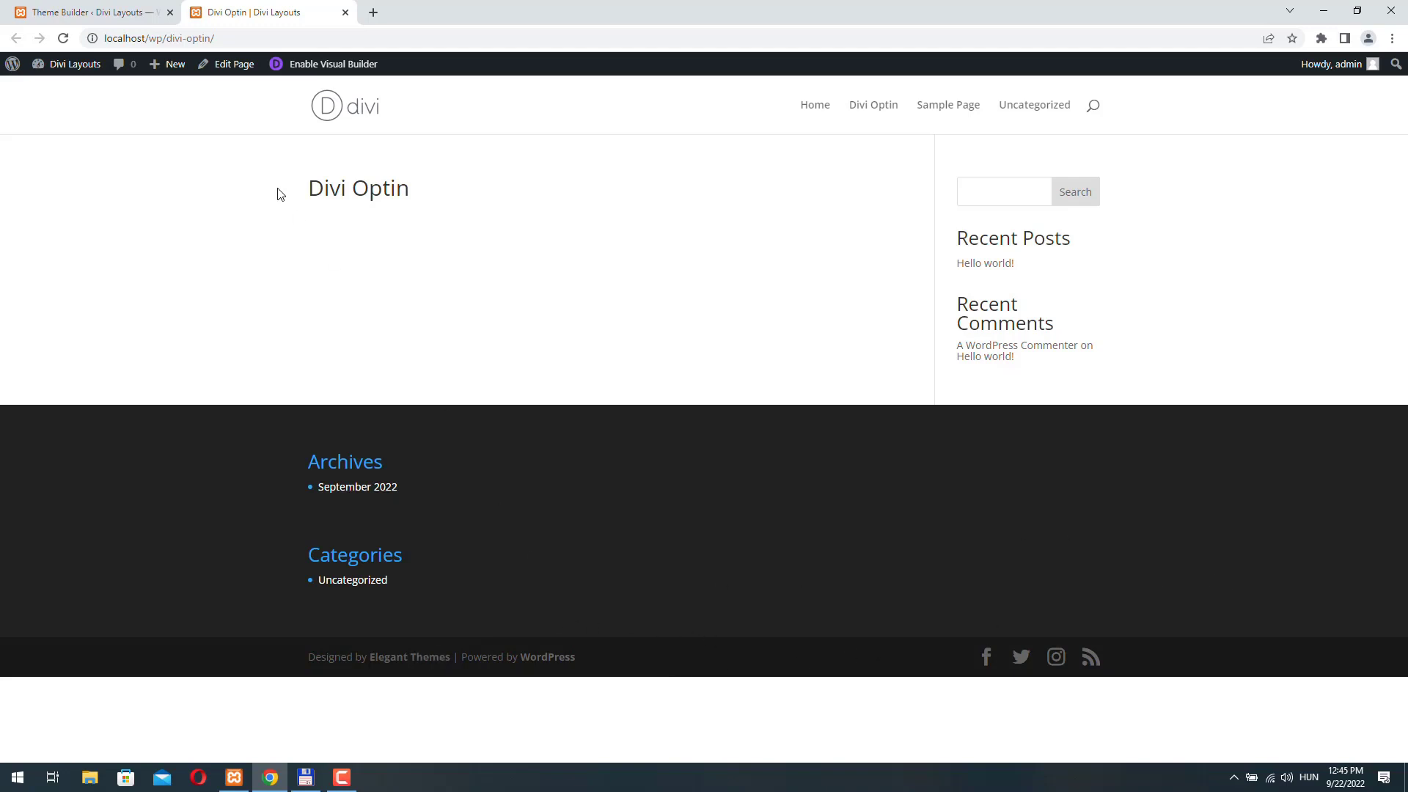
click(70, 13)
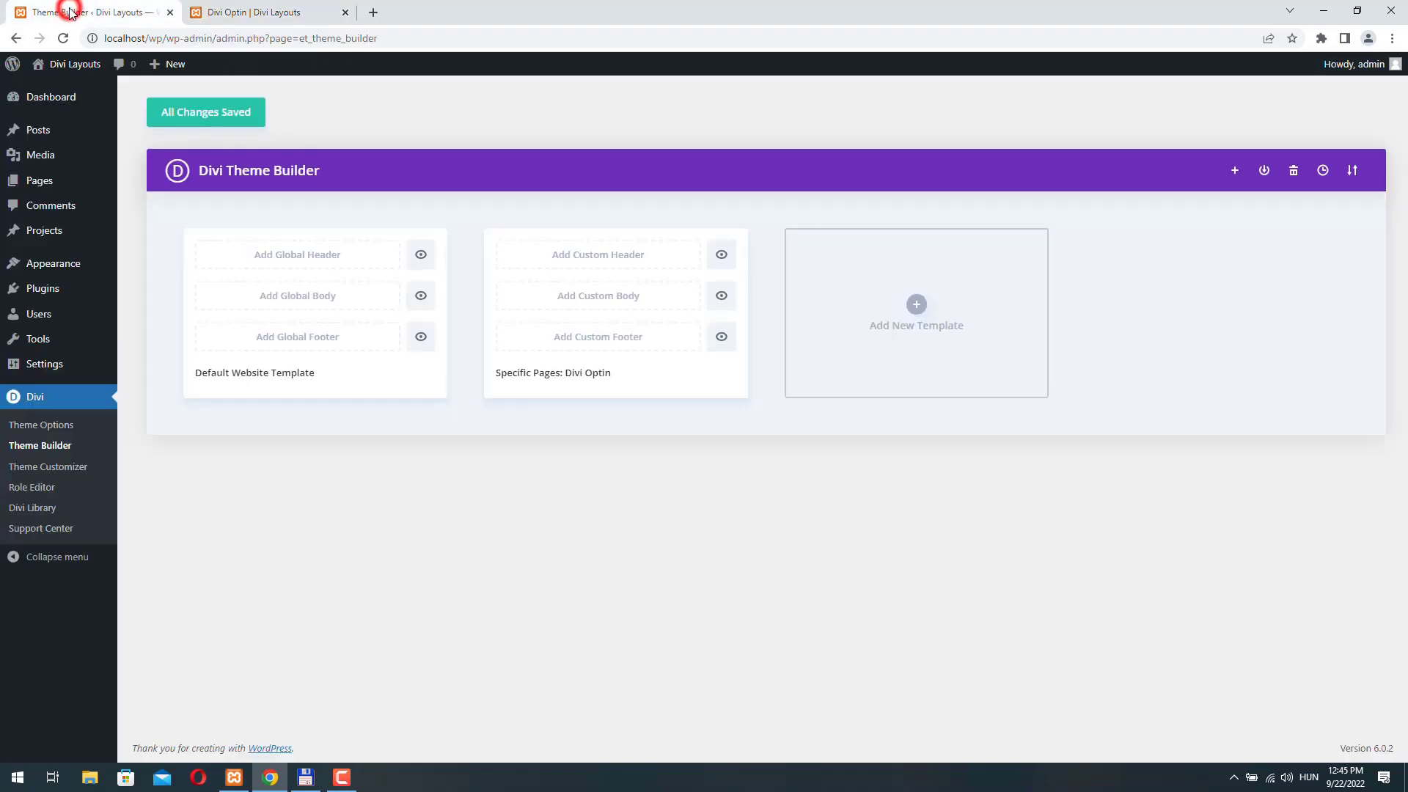
Build a custom header for the Divi Optin template, then exit the header layout and discard its unsaved changes
click(594, 256)
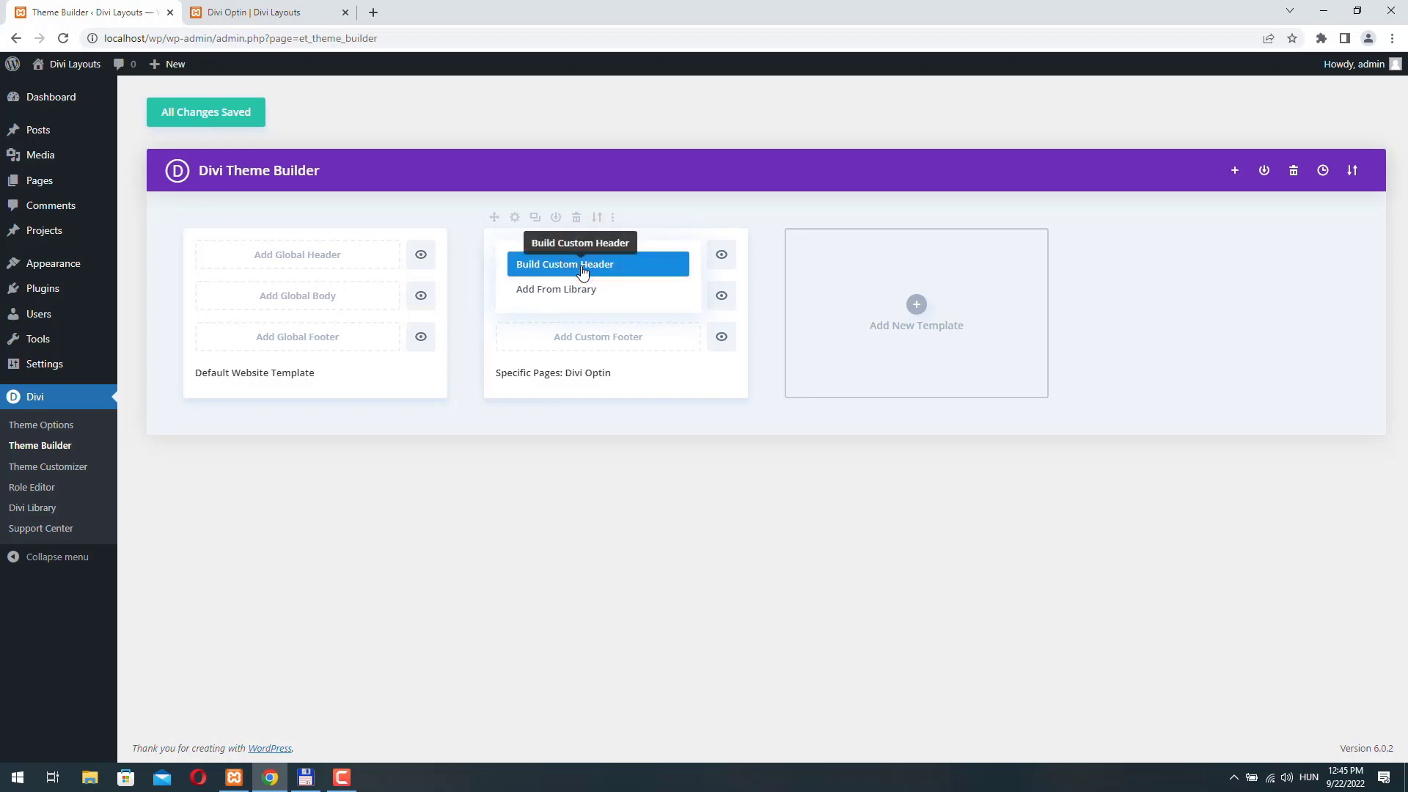
click(580, 267)
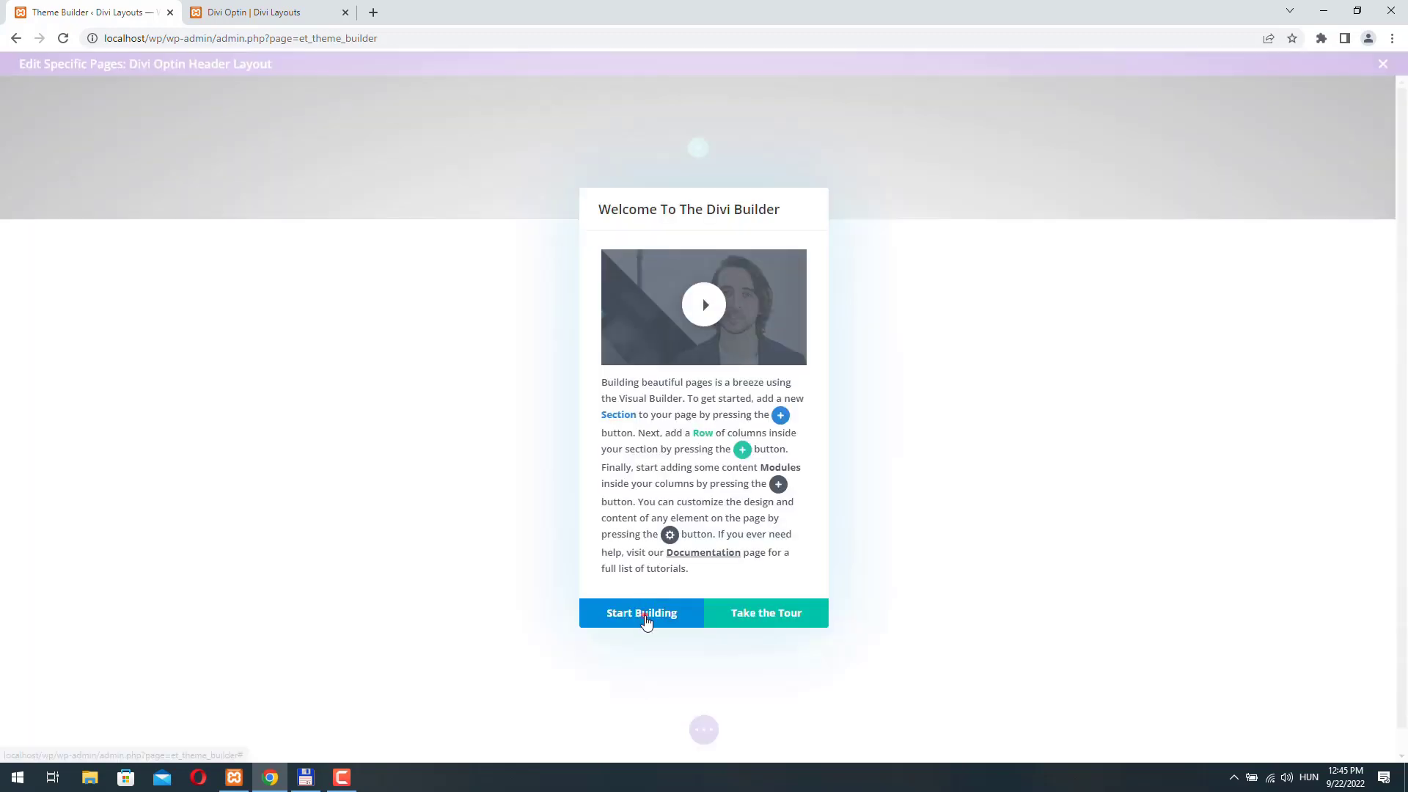
click(645, 620)
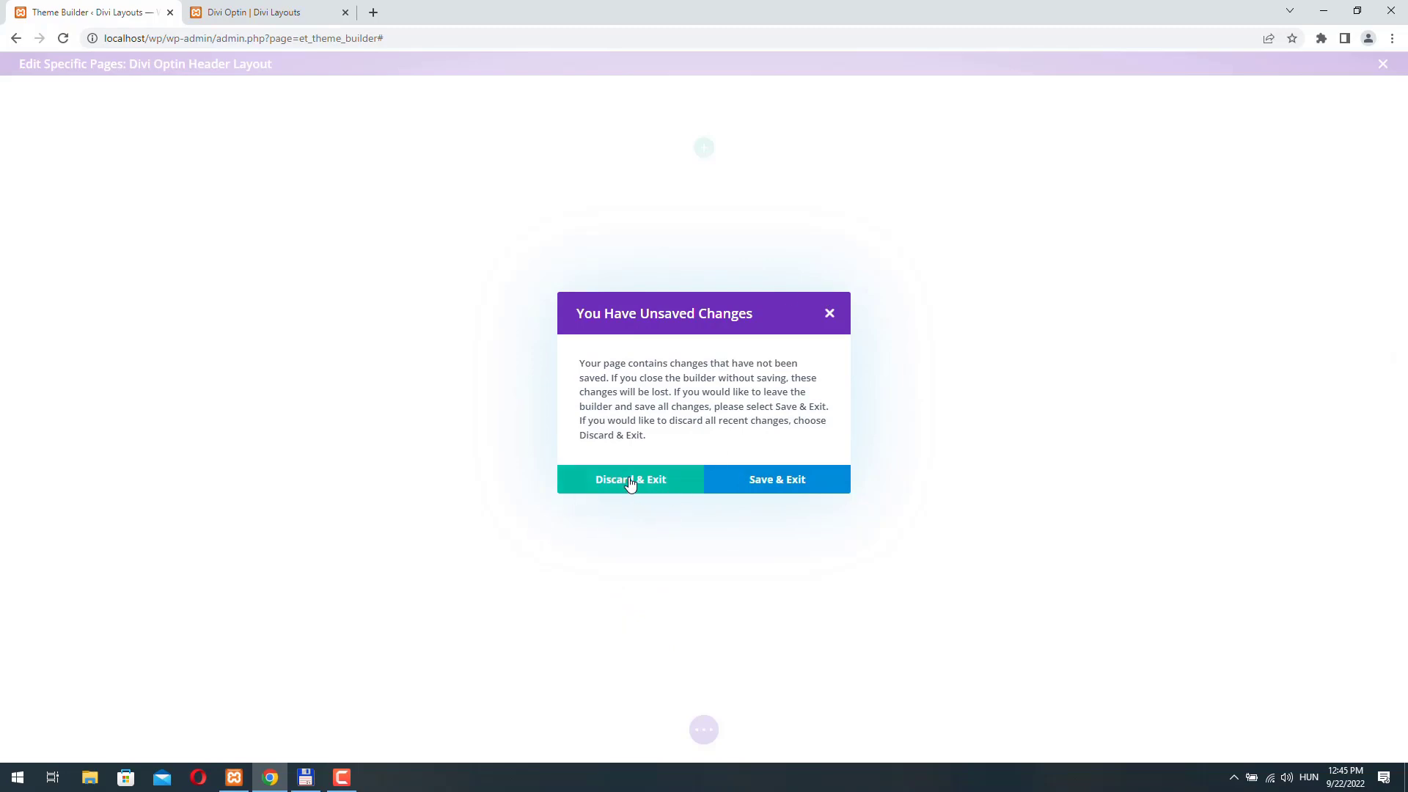
click(614, 494)
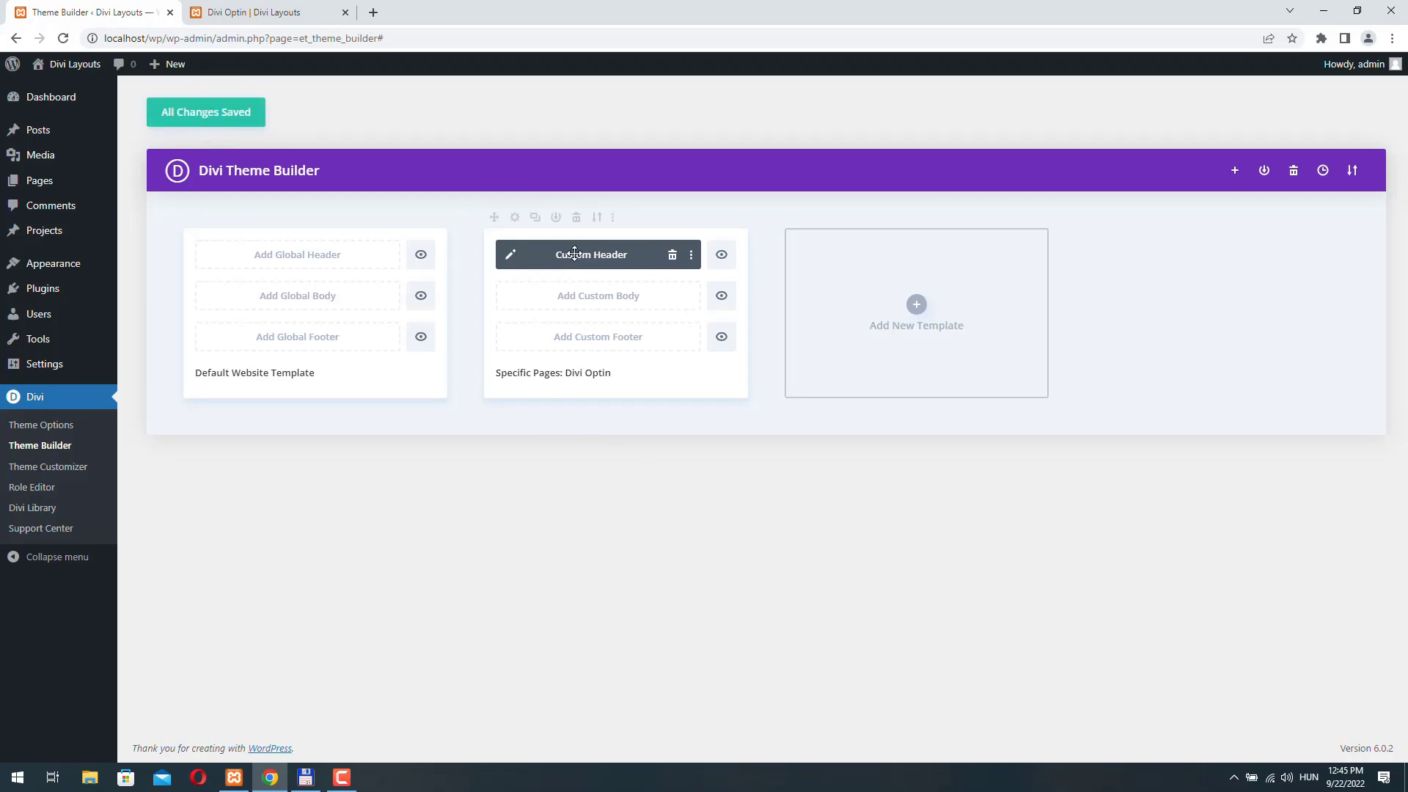
Edit the custom header layout and set its section's background color to #c30102
click(511, 257)
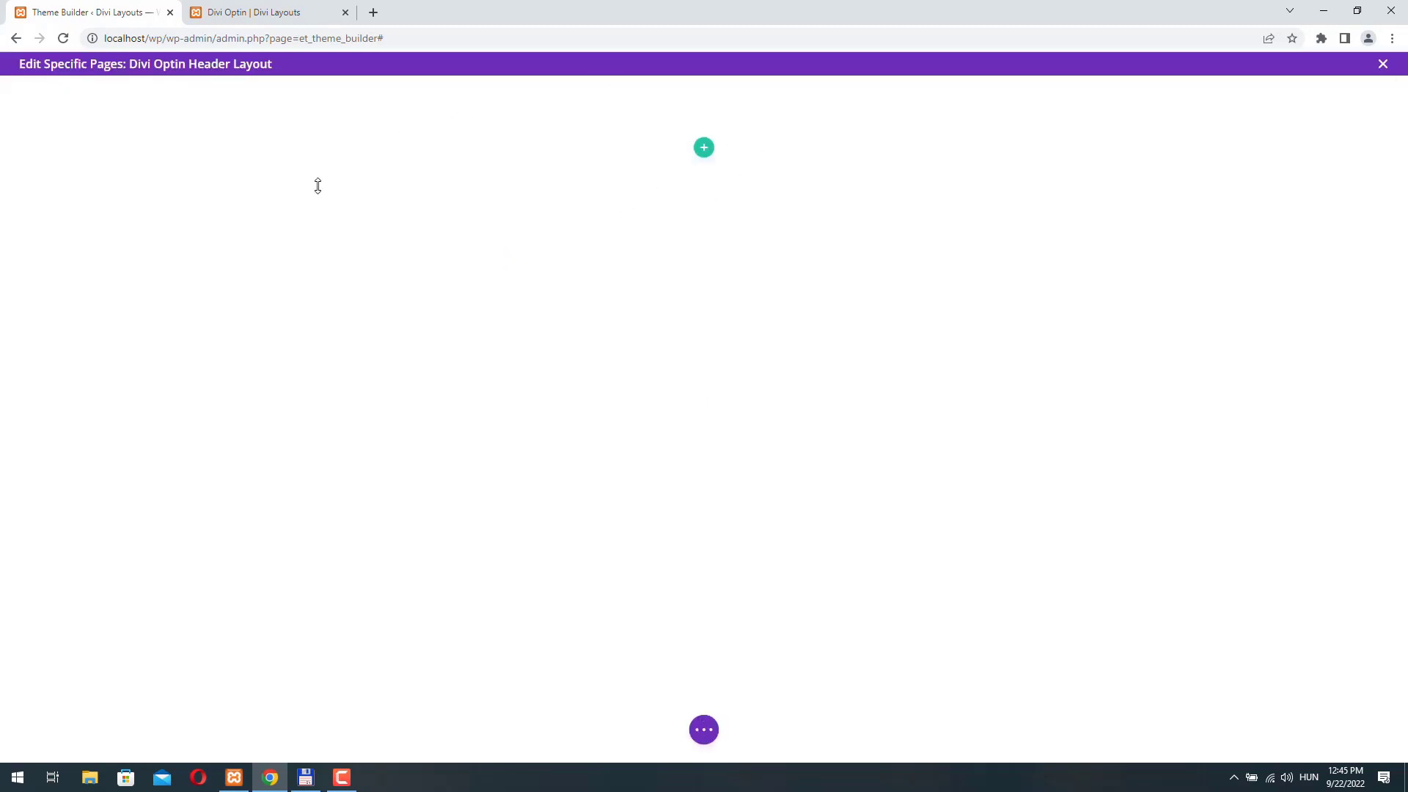
mouse_move(252, 144)
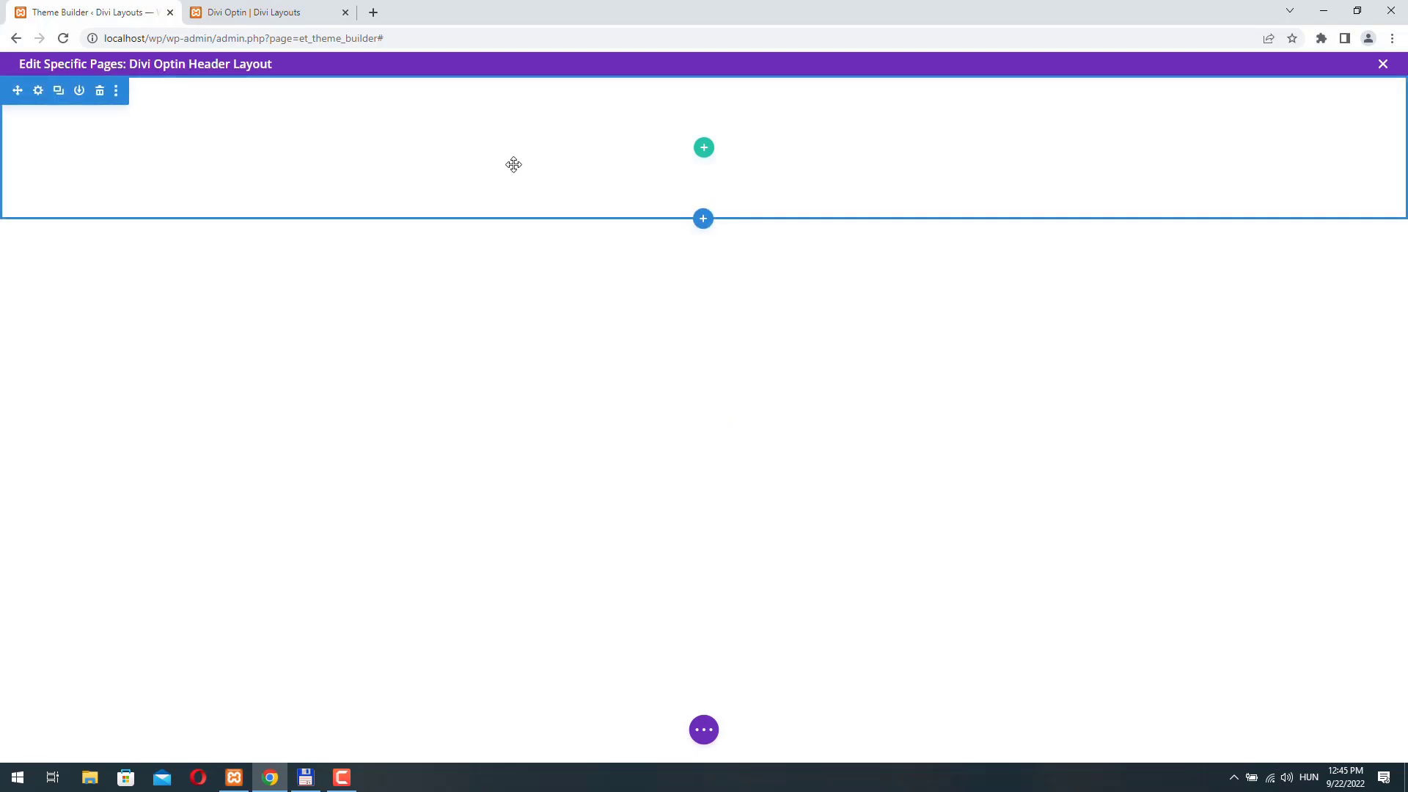
click(38, 92)
click(139, 276)
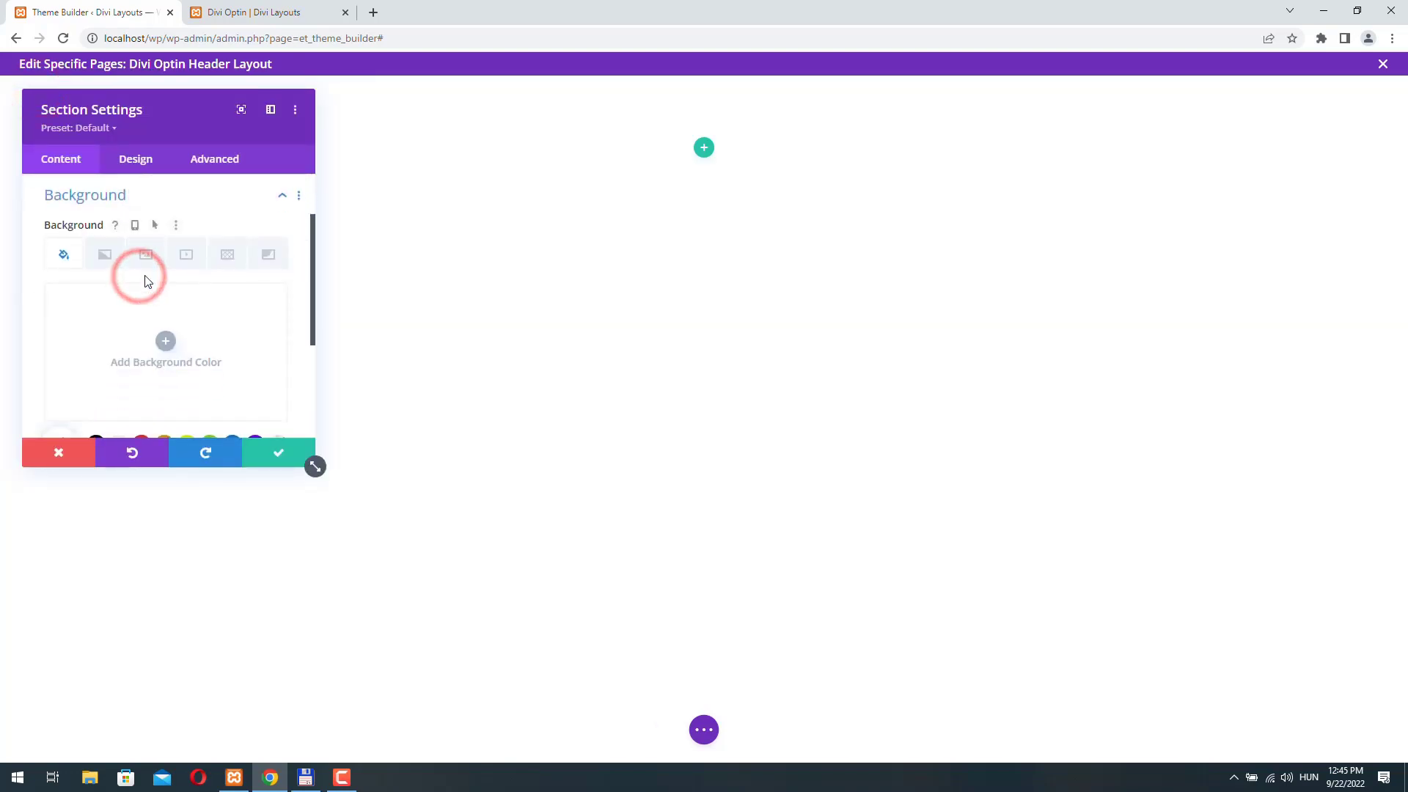
click(167, 343)
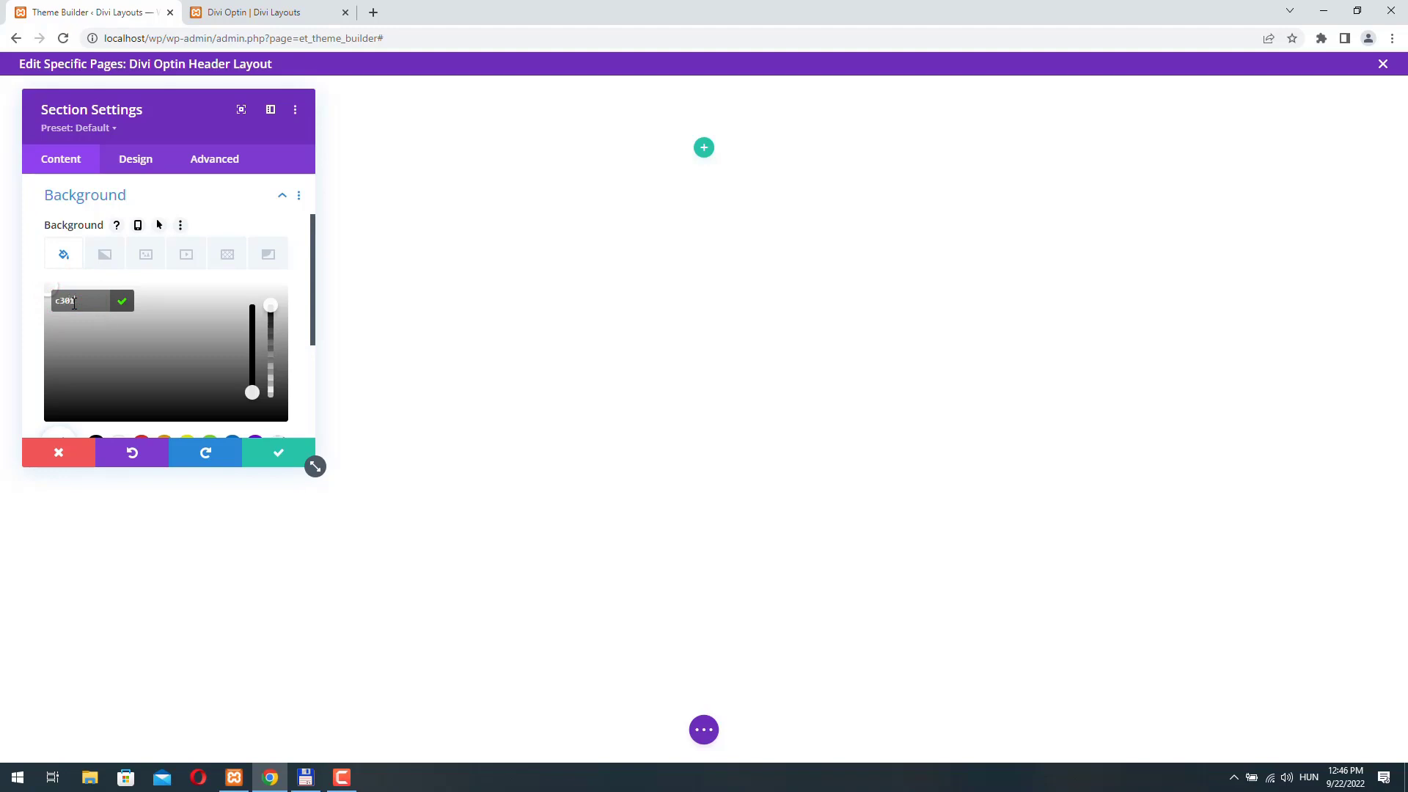
key(Return)
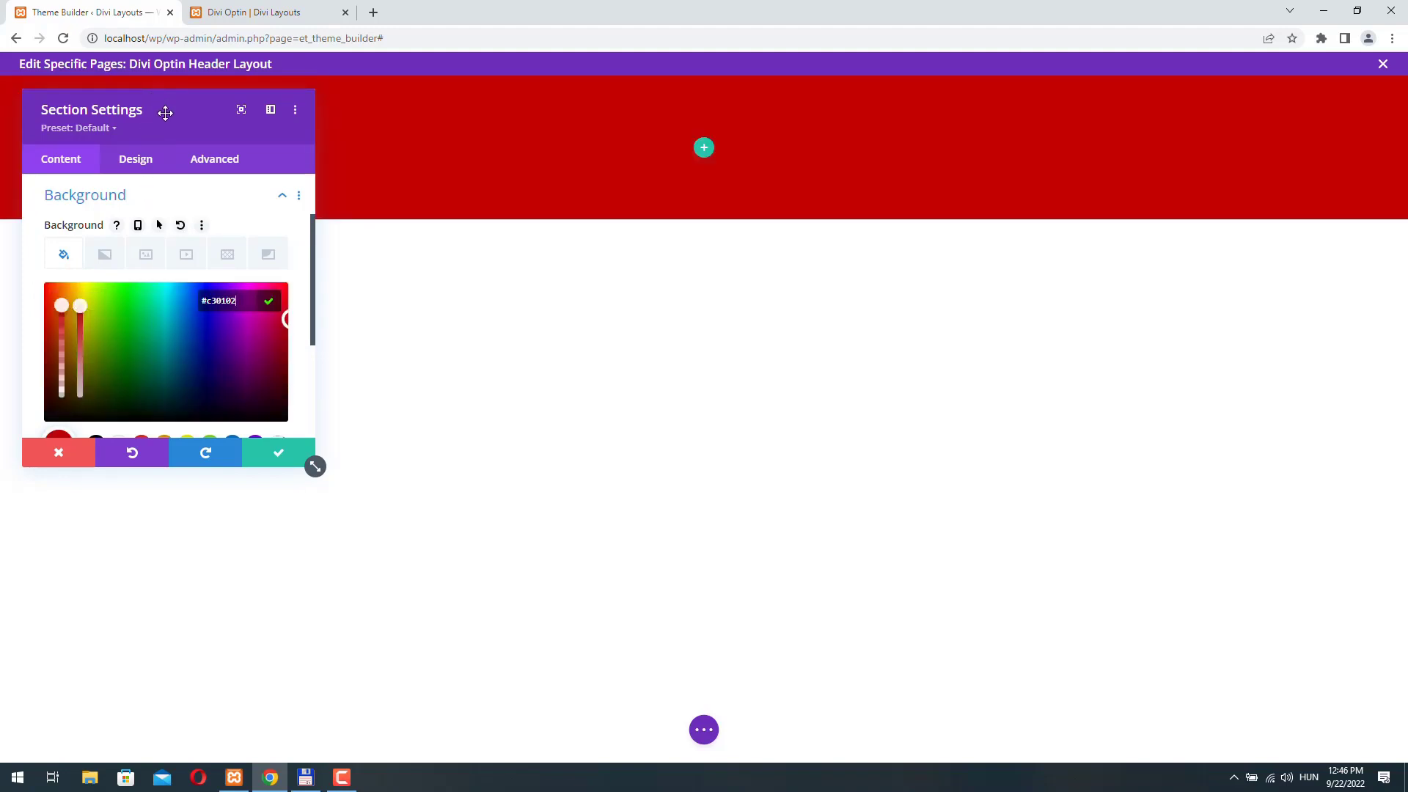
drag(166, 113, 345, 327)
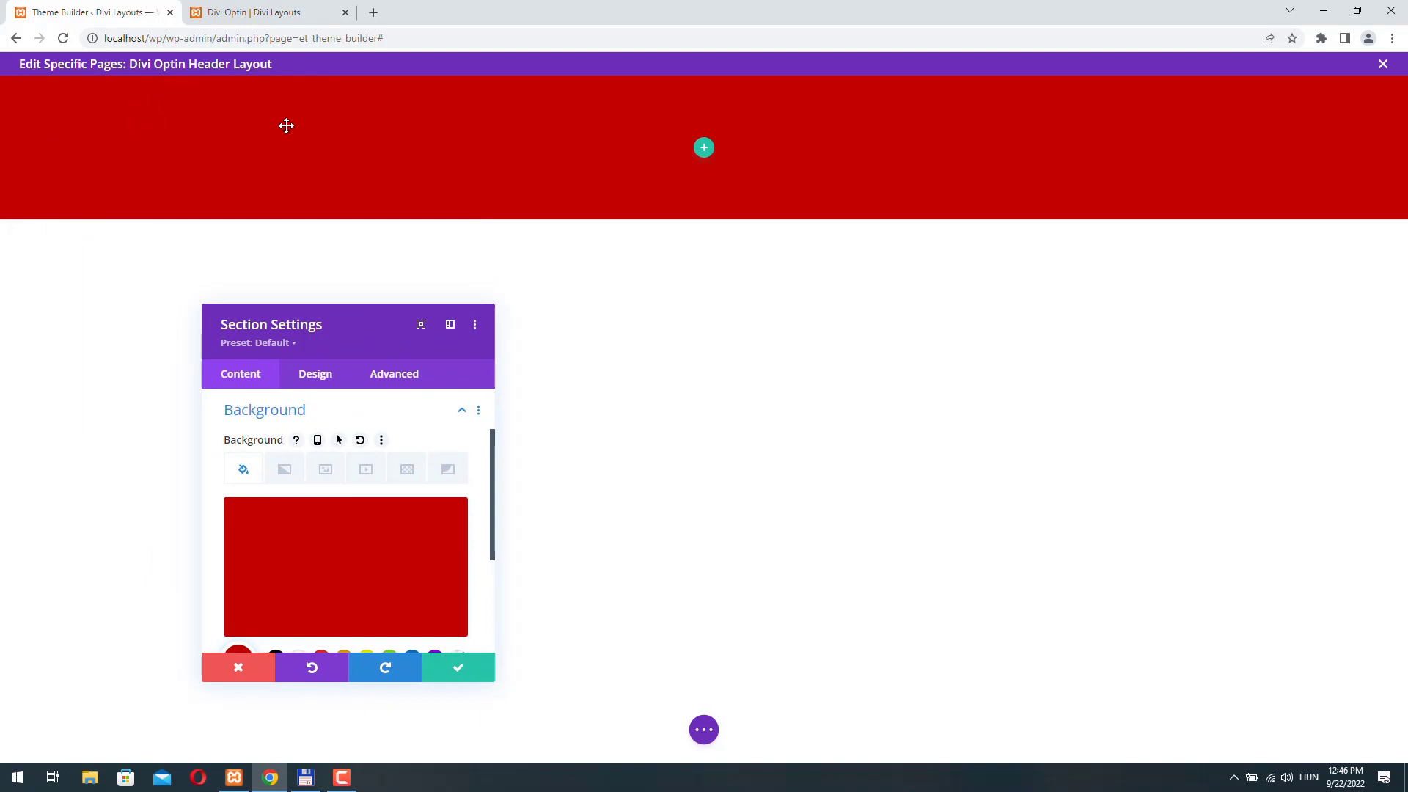
Set the header section's linked top and bottom padding to 0px and apply the section settings
click(309, 381)
drag(346, 323, 261, 176)
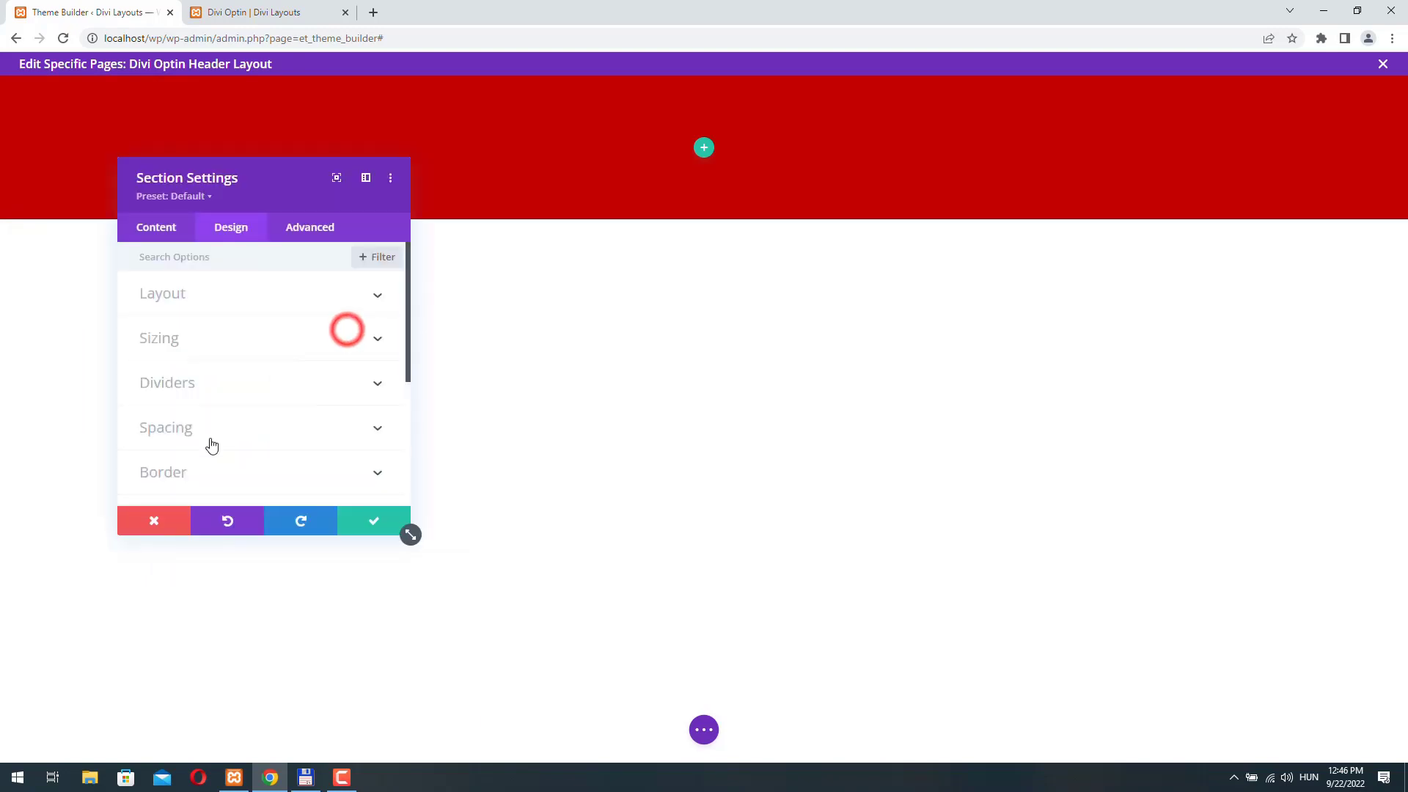
click(212, 433)
click(197, 388)
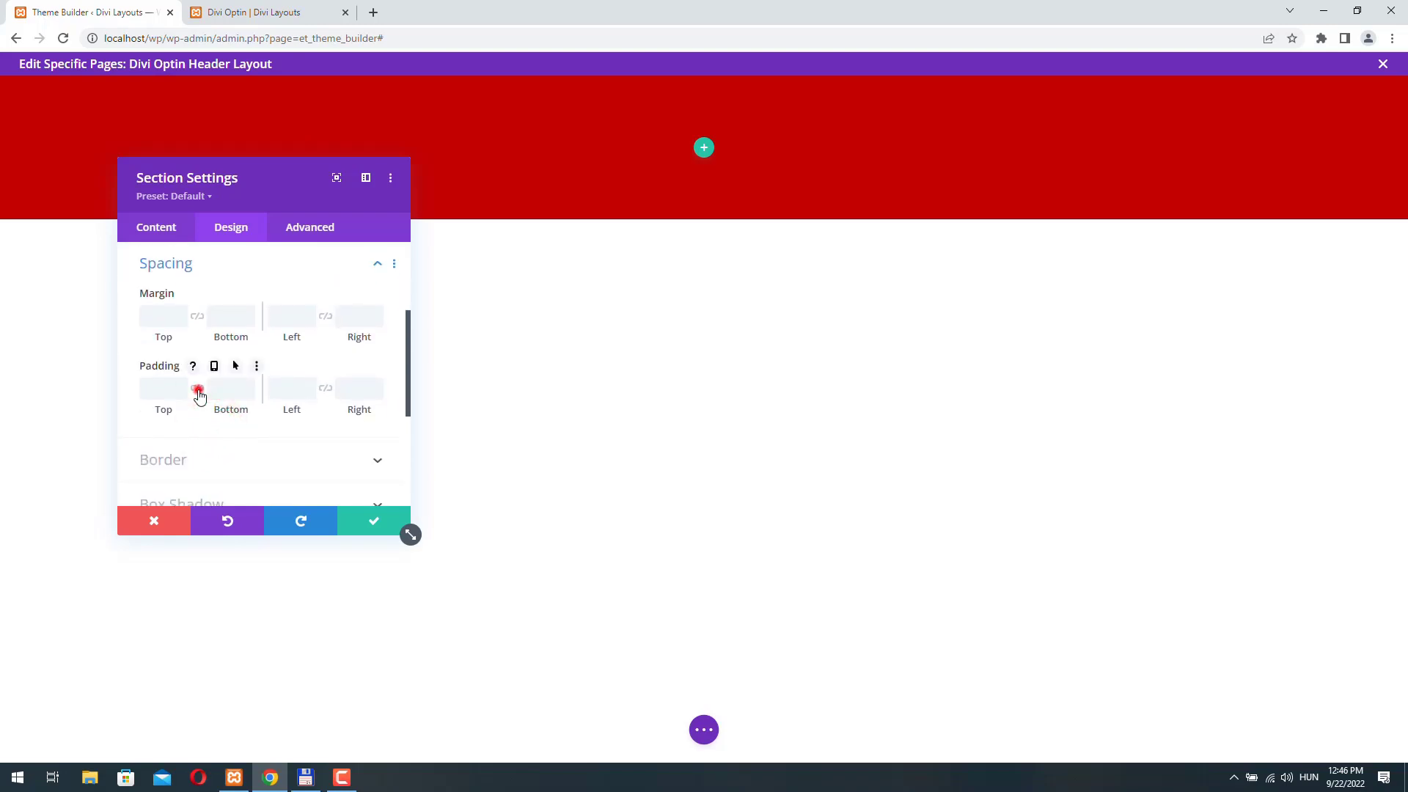
click(163, 394)
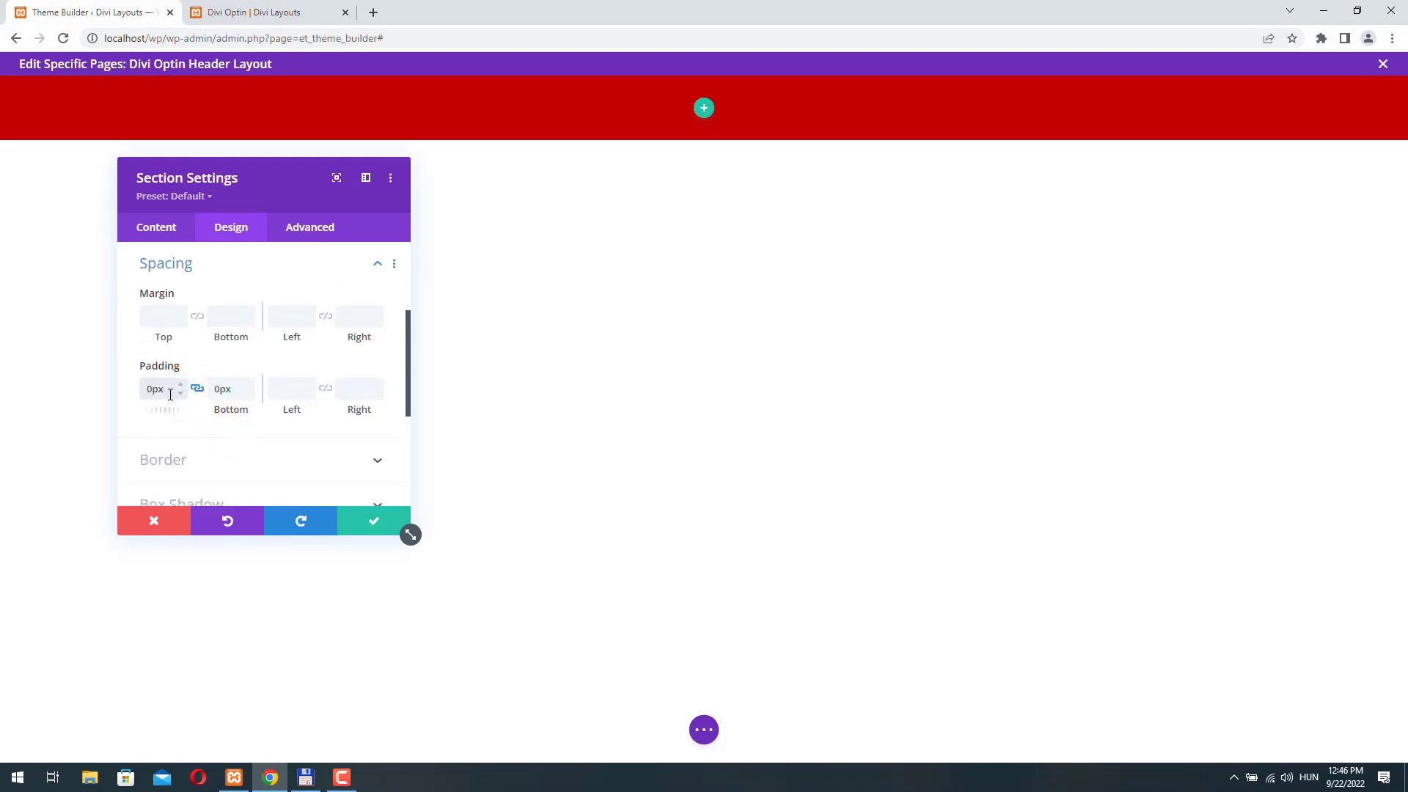
click(375, 522)
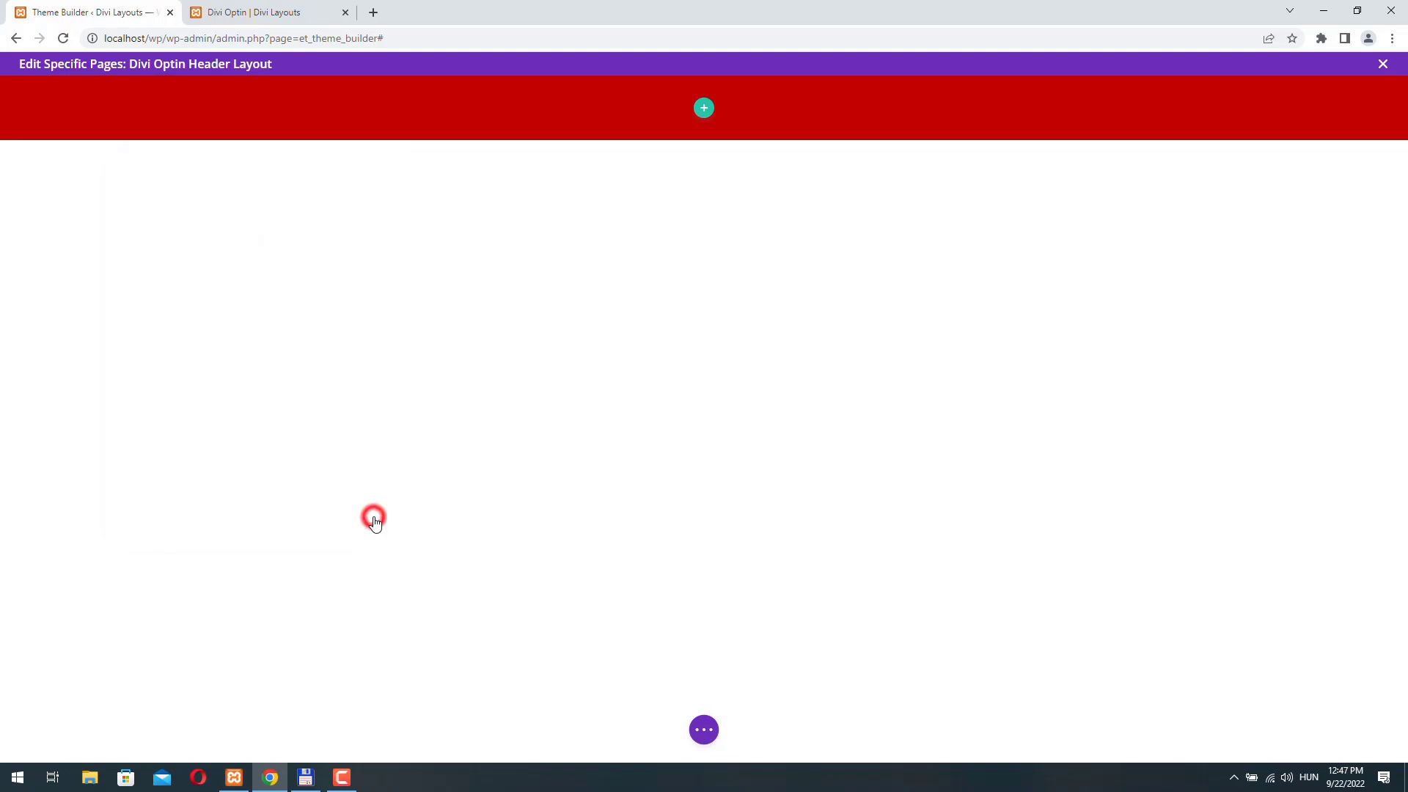
Insert a single-column row with a Text module in the header section, reading "Add an Attention Grabbing Callout Here!"
click(701, 112)
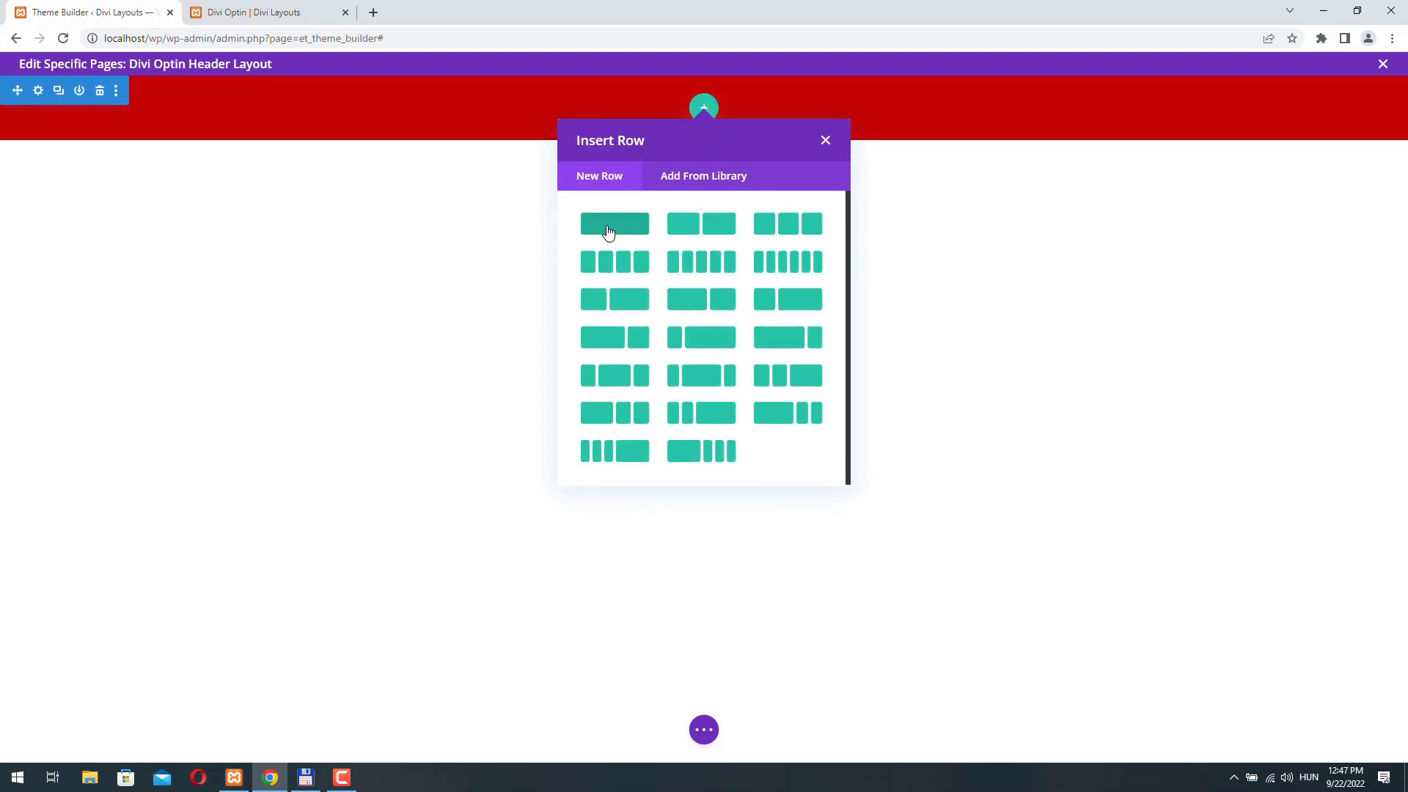
click(608, 232)
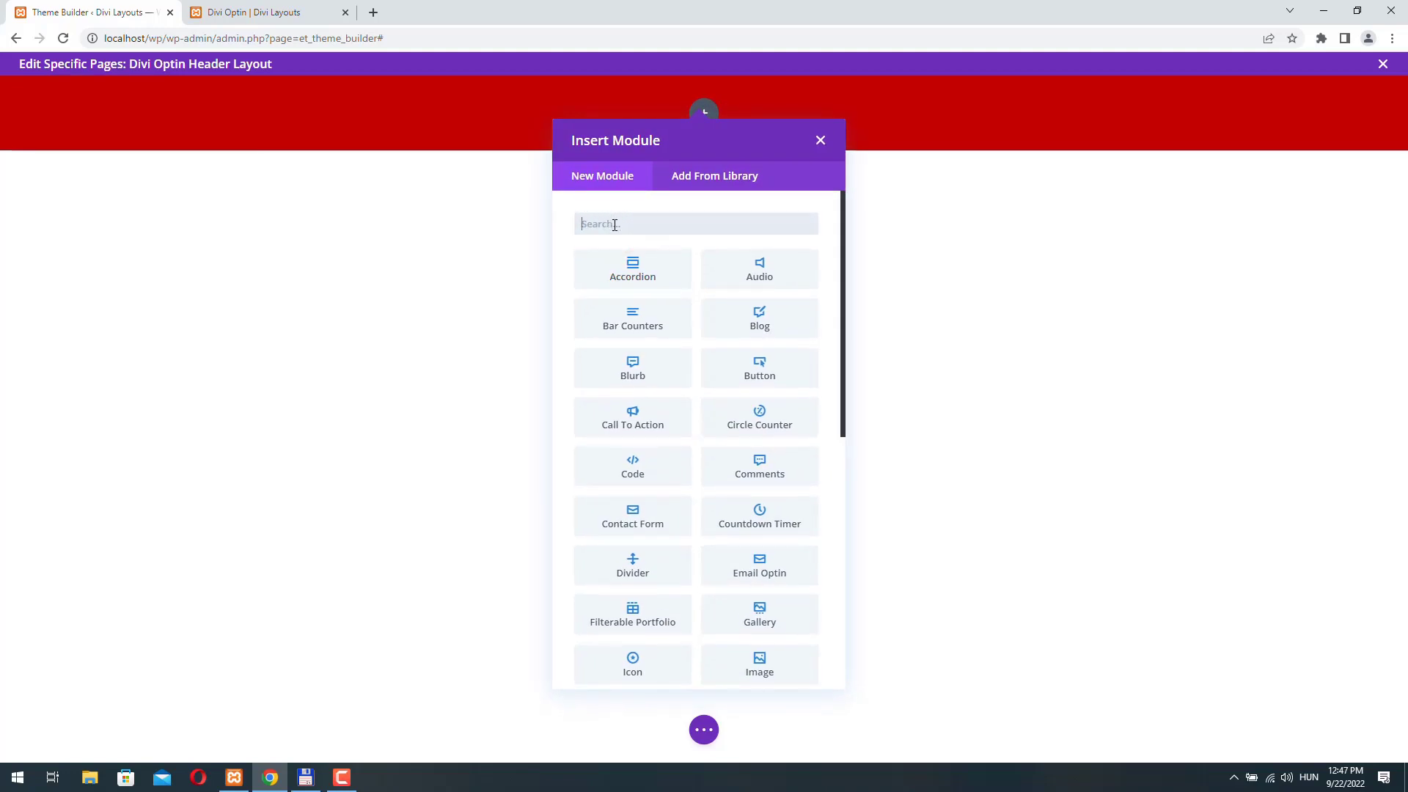
text(tex)
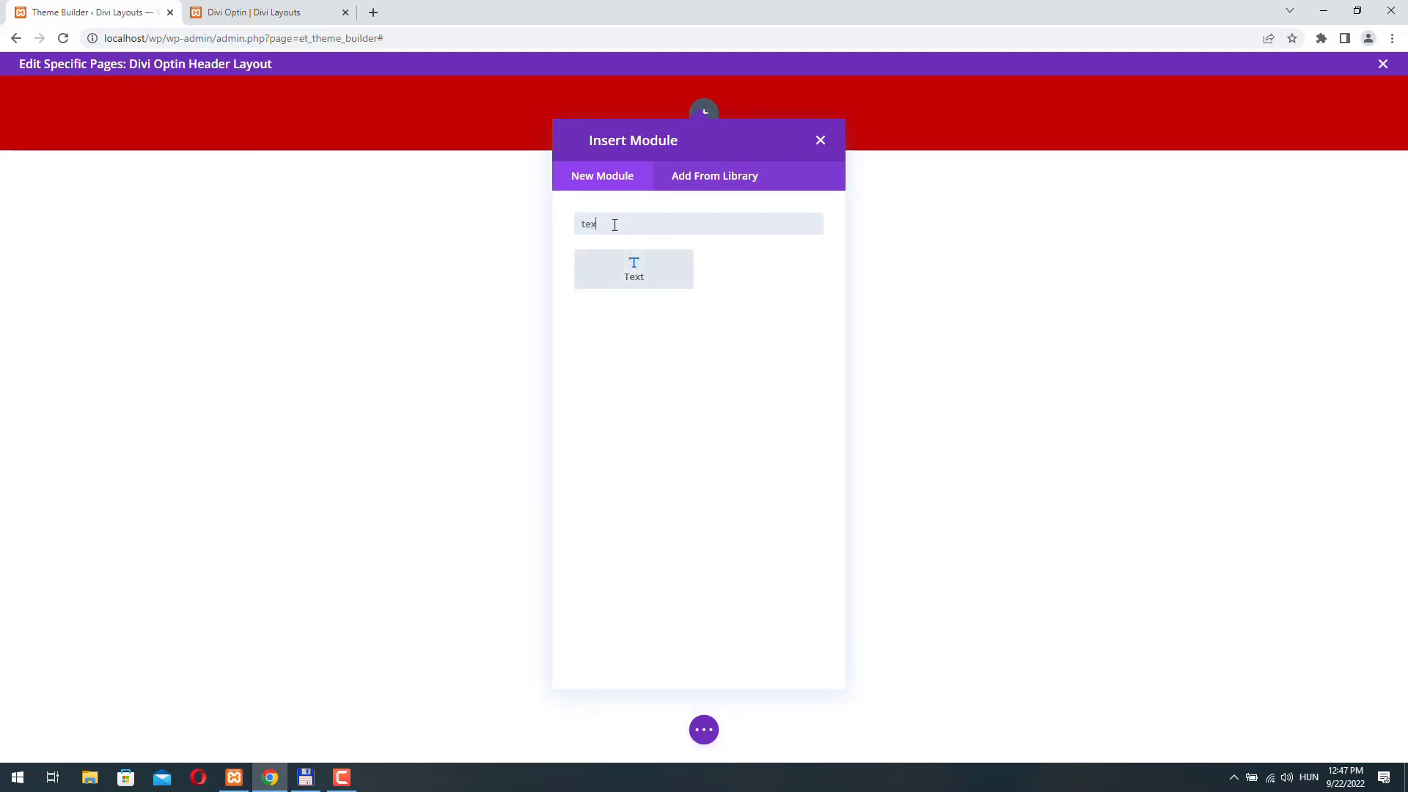
click(636, 269)
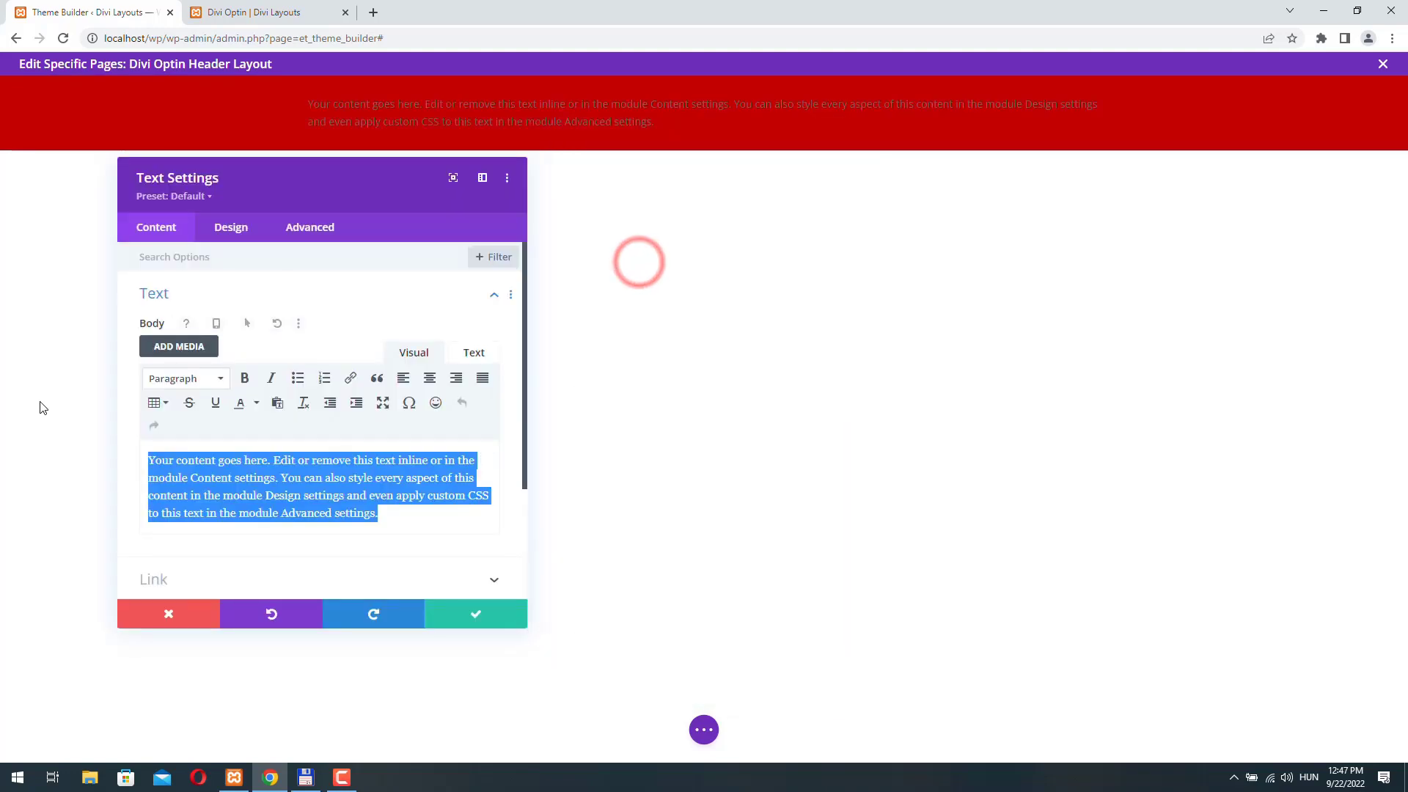
text(A)
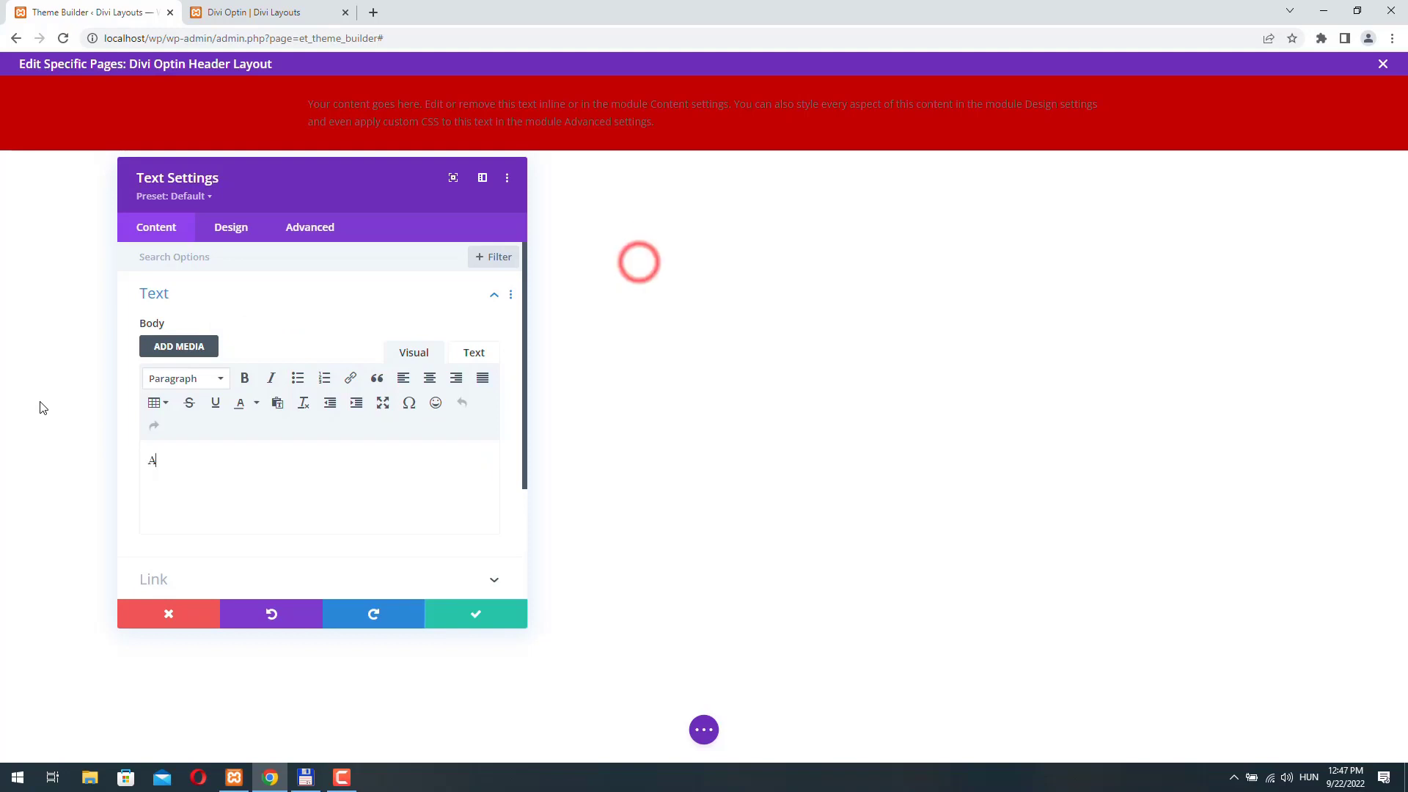
text(dd an Attention Grabbing Callout)
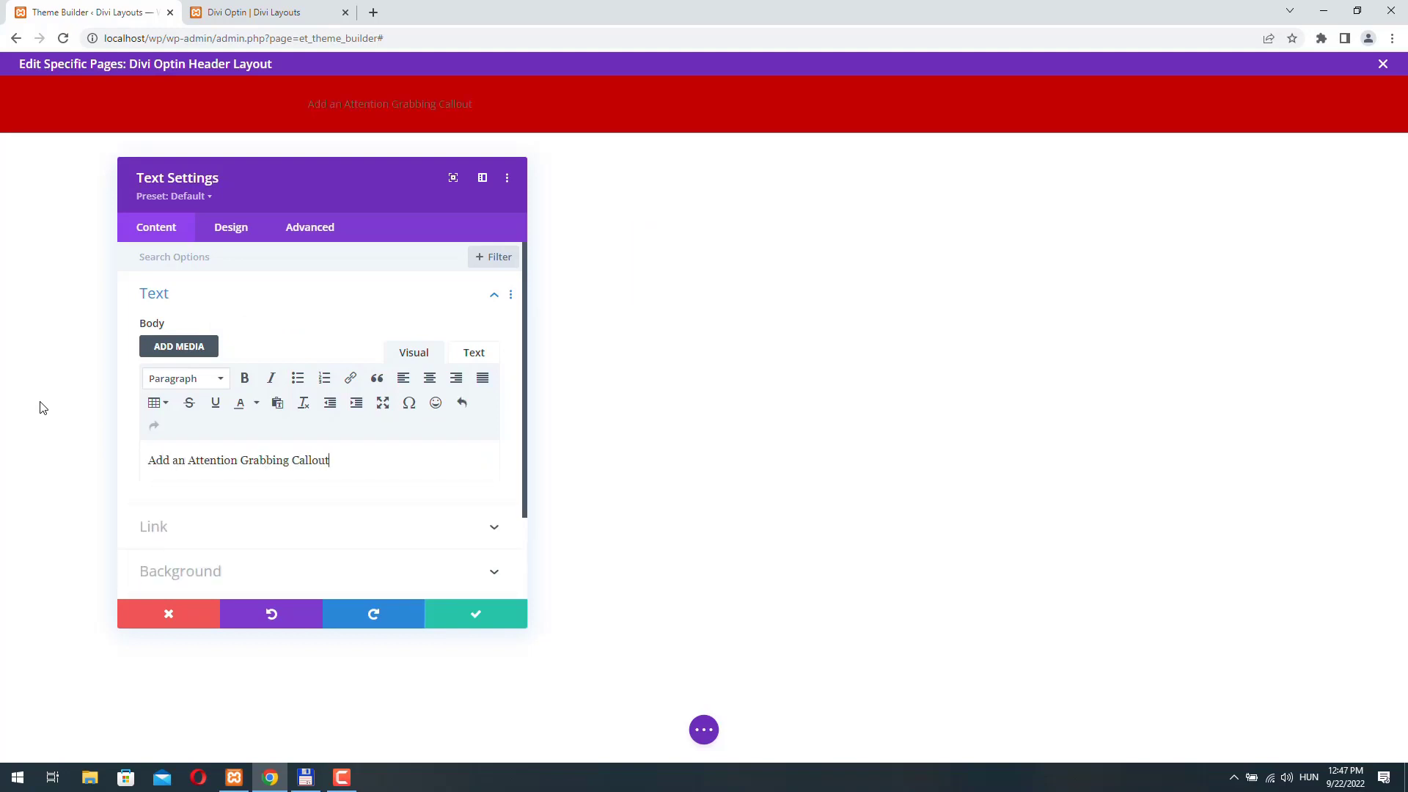
text( Here!)
Set the callout text's color to white (#ffffff) and center its alignment
click(229, 228)
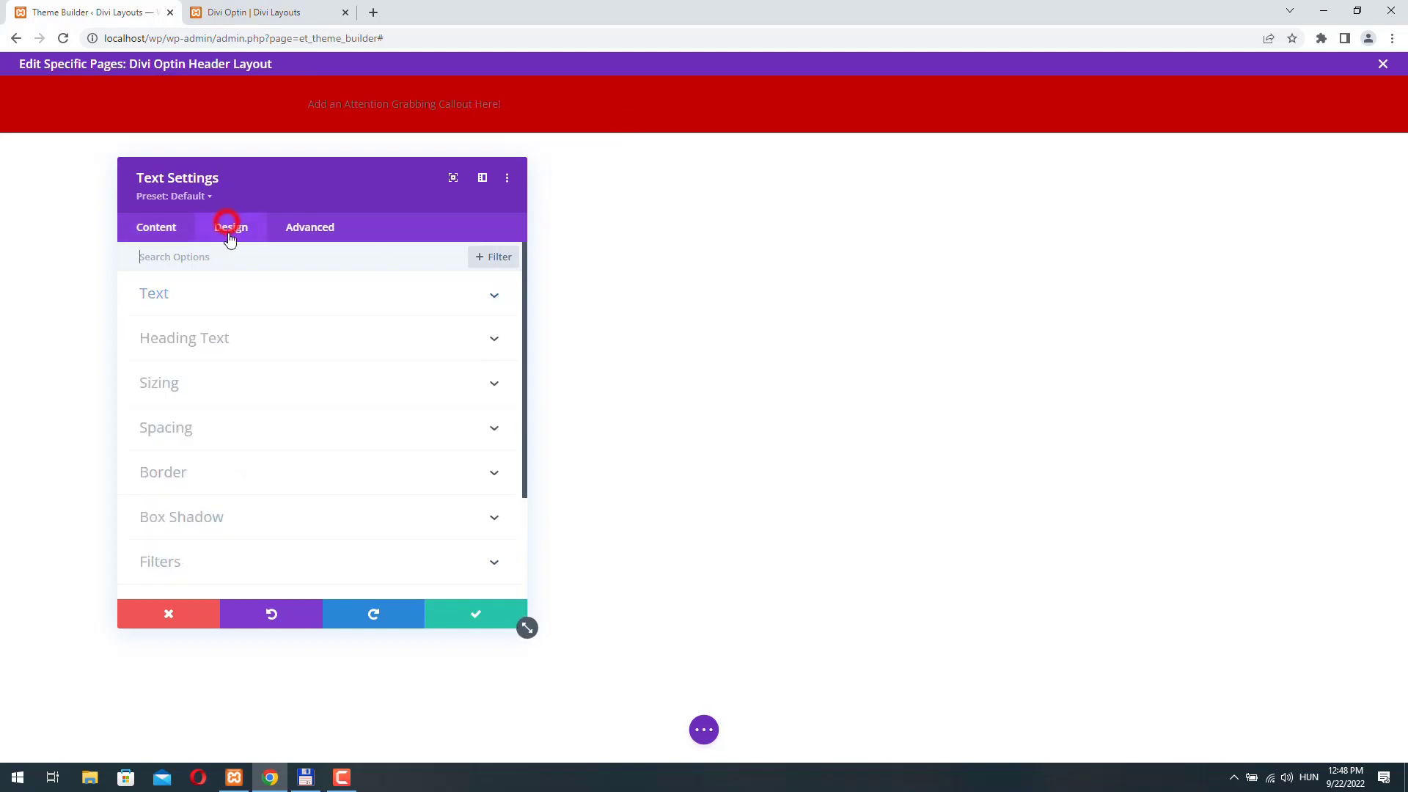
click(195, 293)
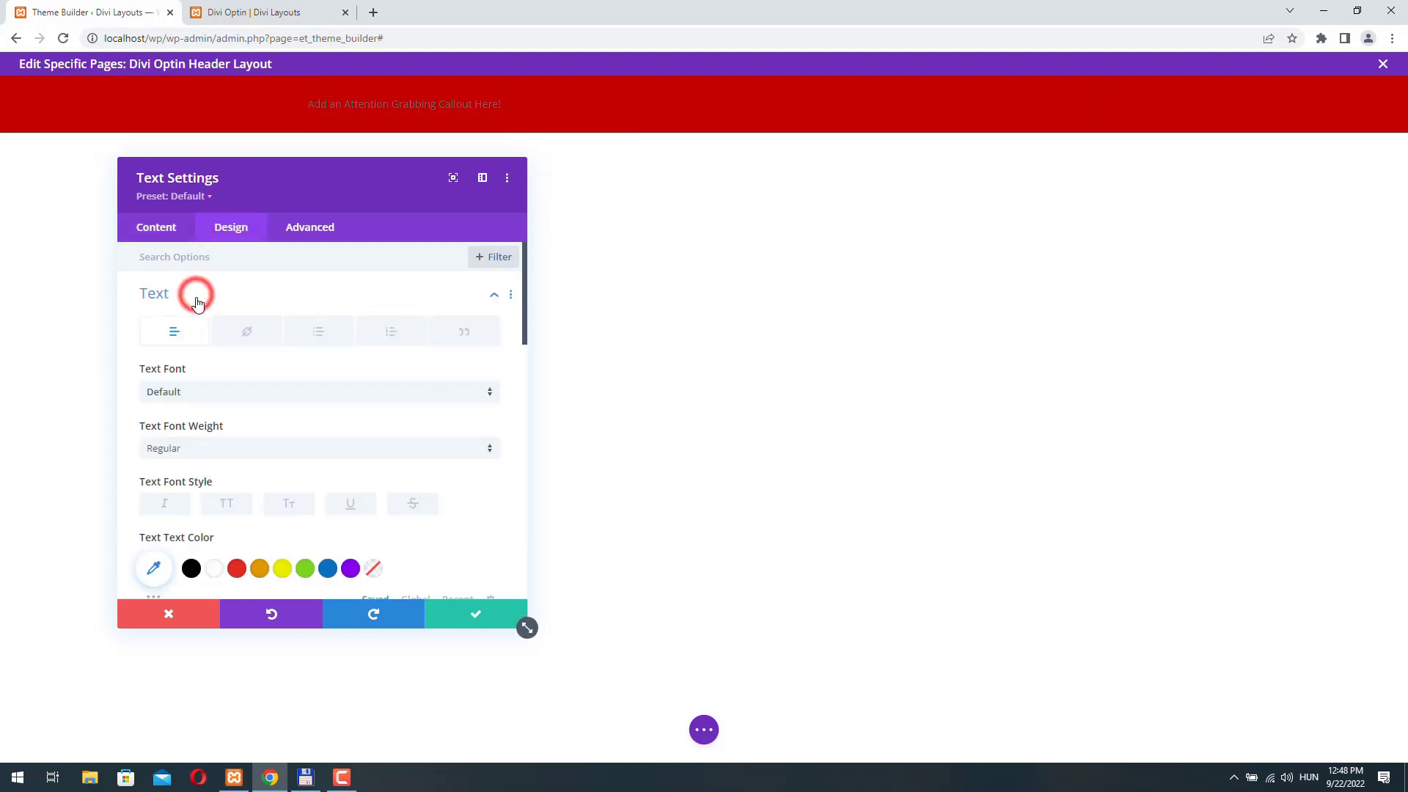
click(215, 569)
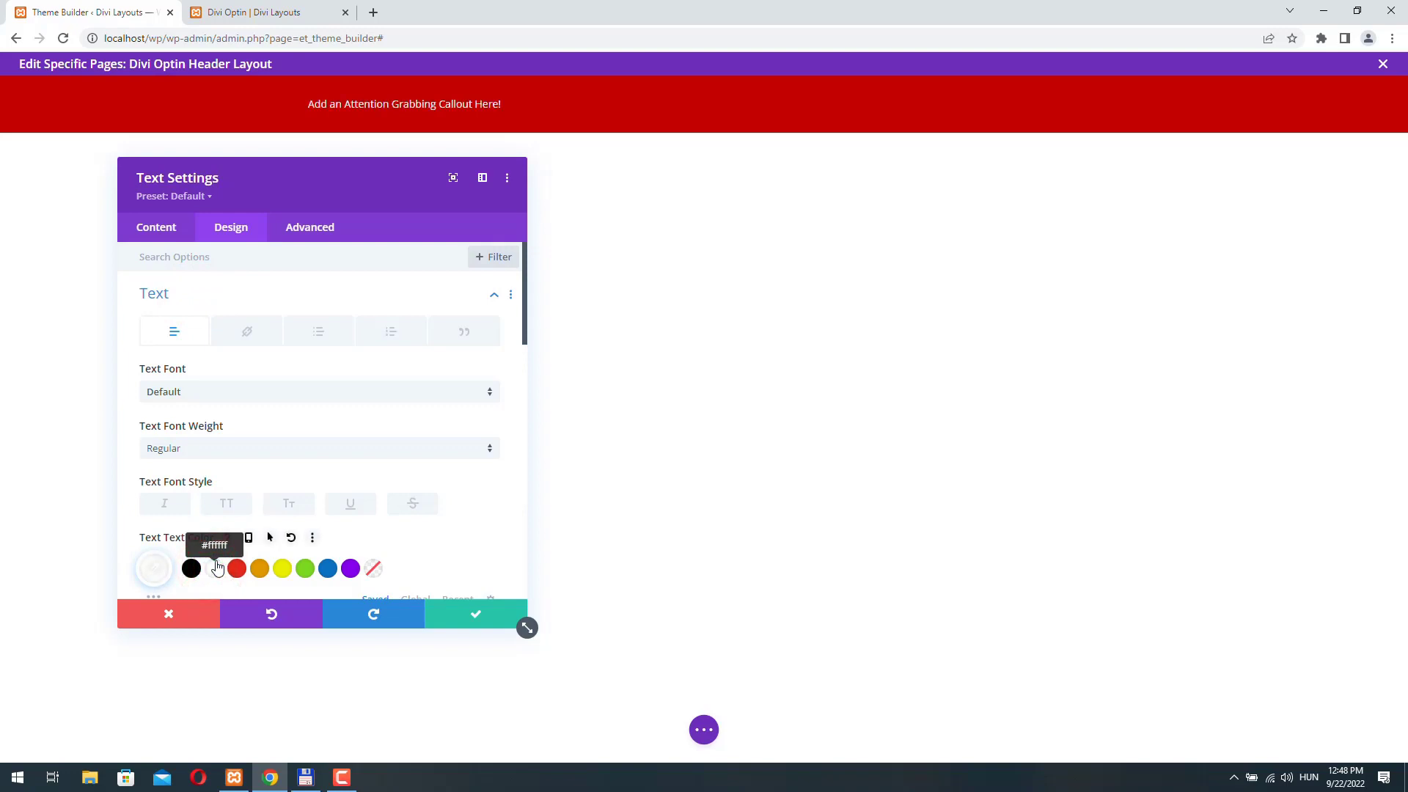
scroll(258, 361, down, 6)
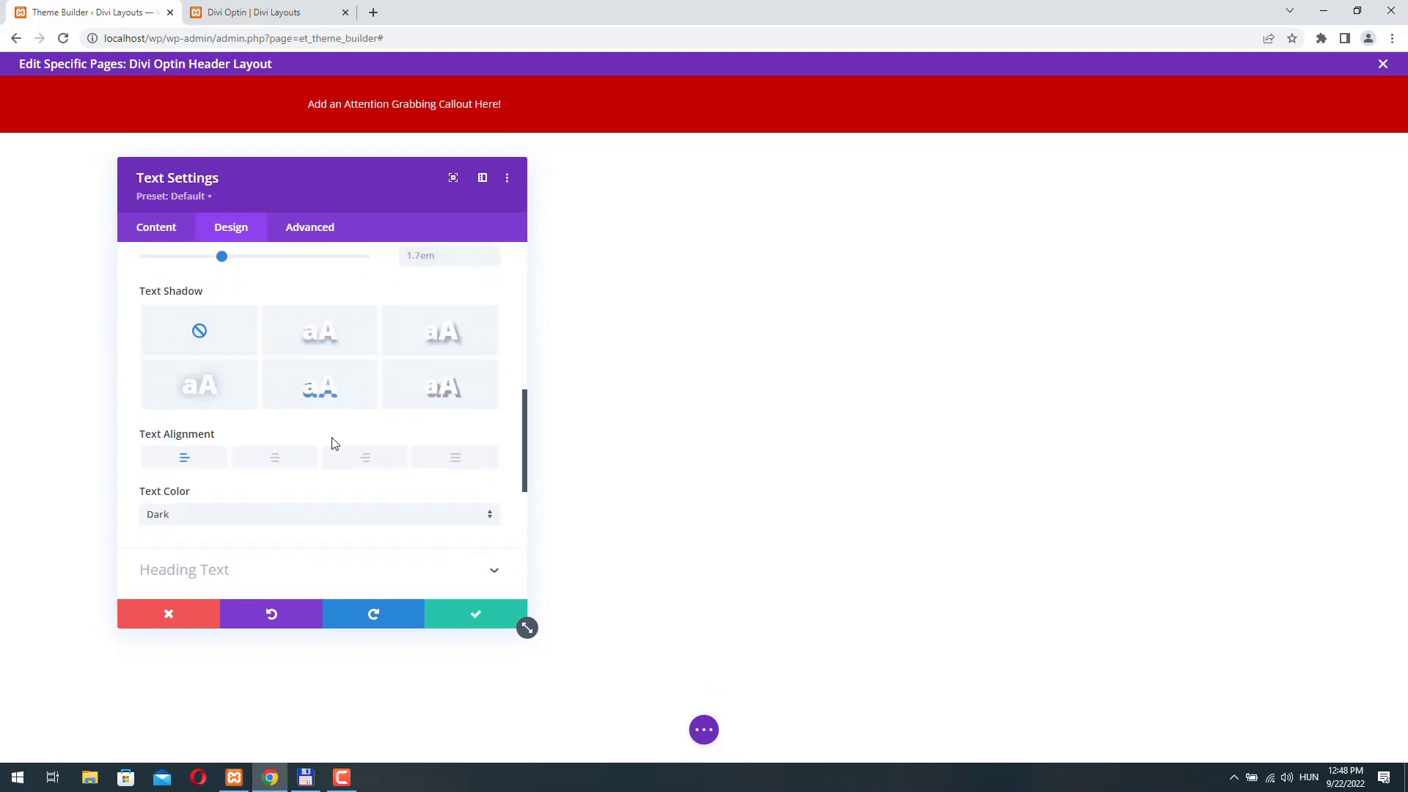
click(276, 460)
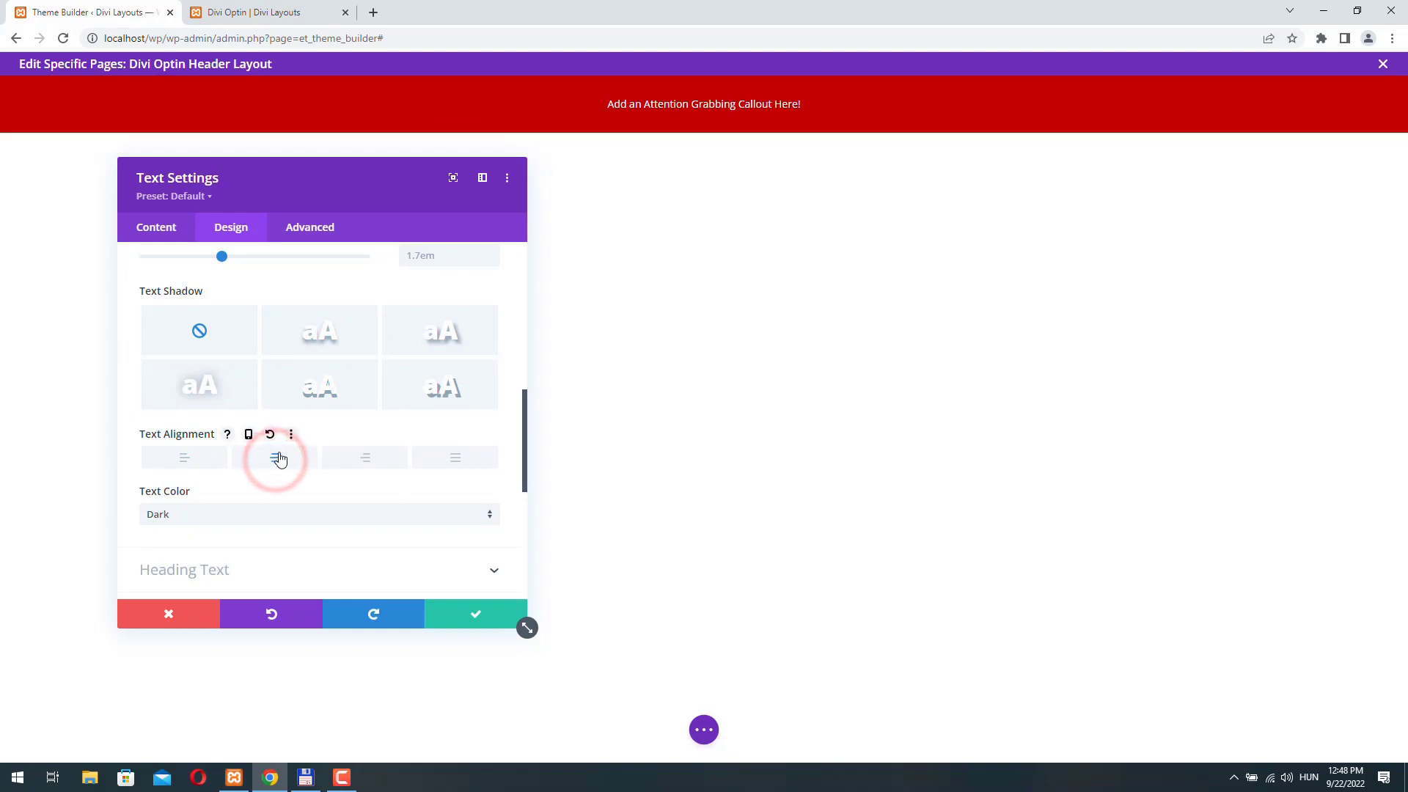
Set the callout text's font weight to Ultra Bold and its size to 25px, and apply the module settings
scroll(314, 447, up, 3)
scroll(315, 450, up, 3)
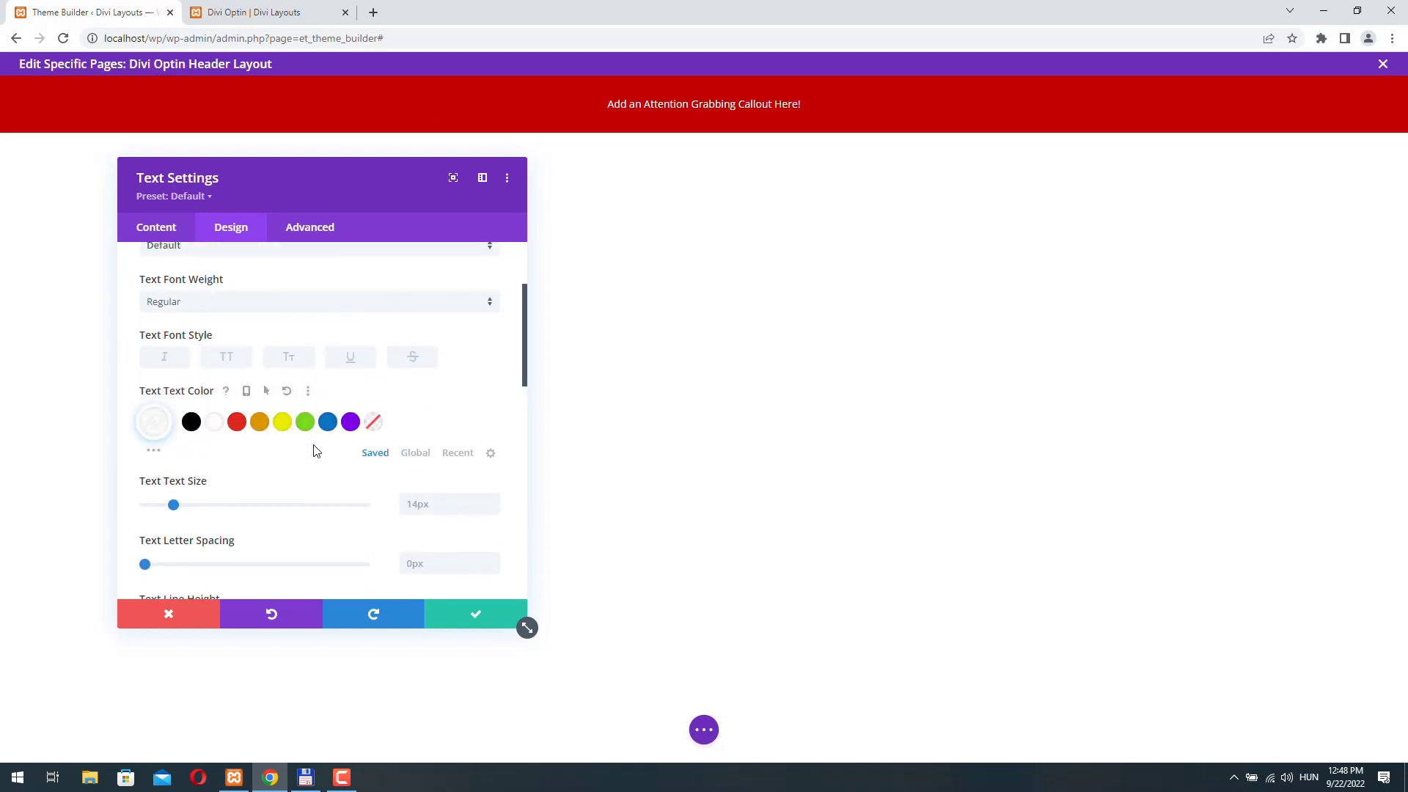
click(179, 374)
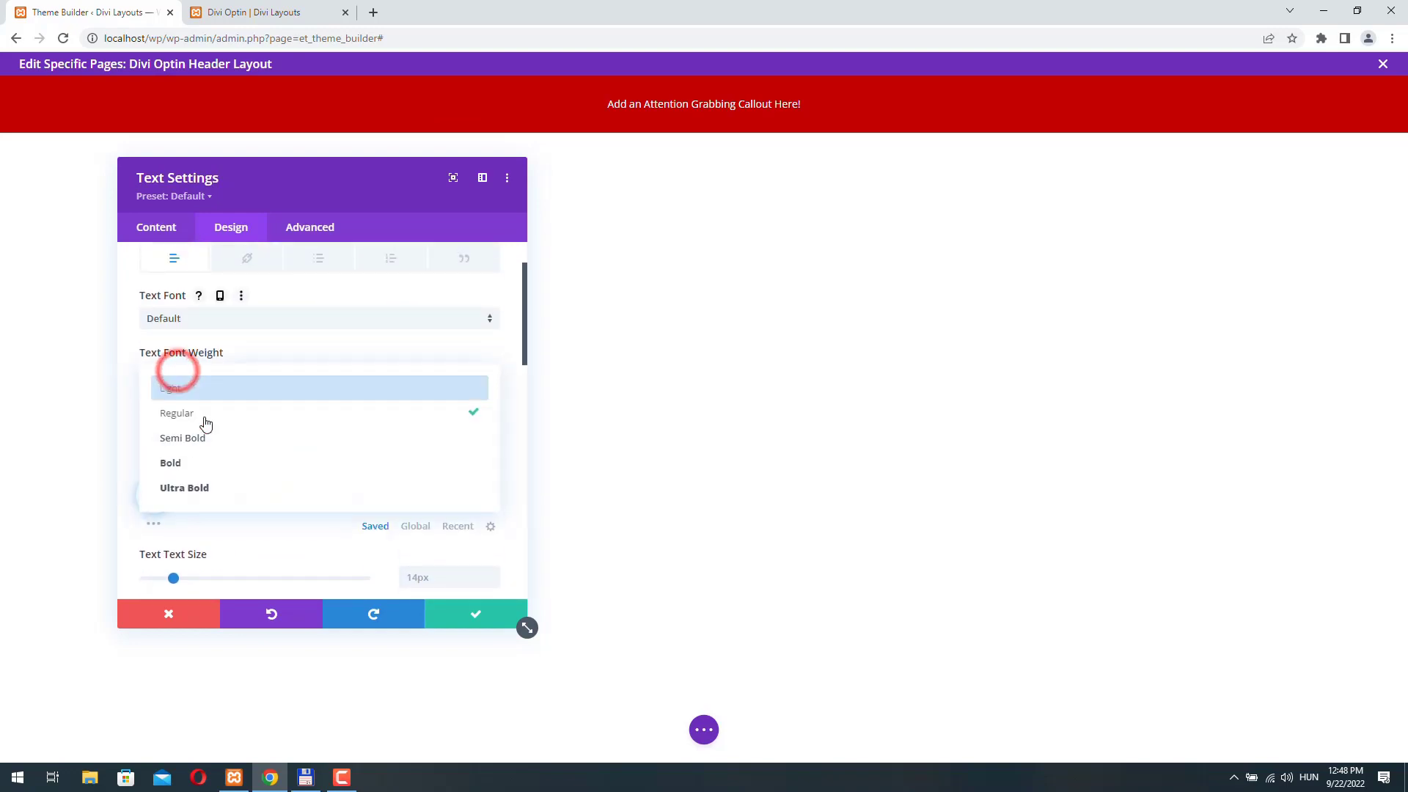
click(195, 488)
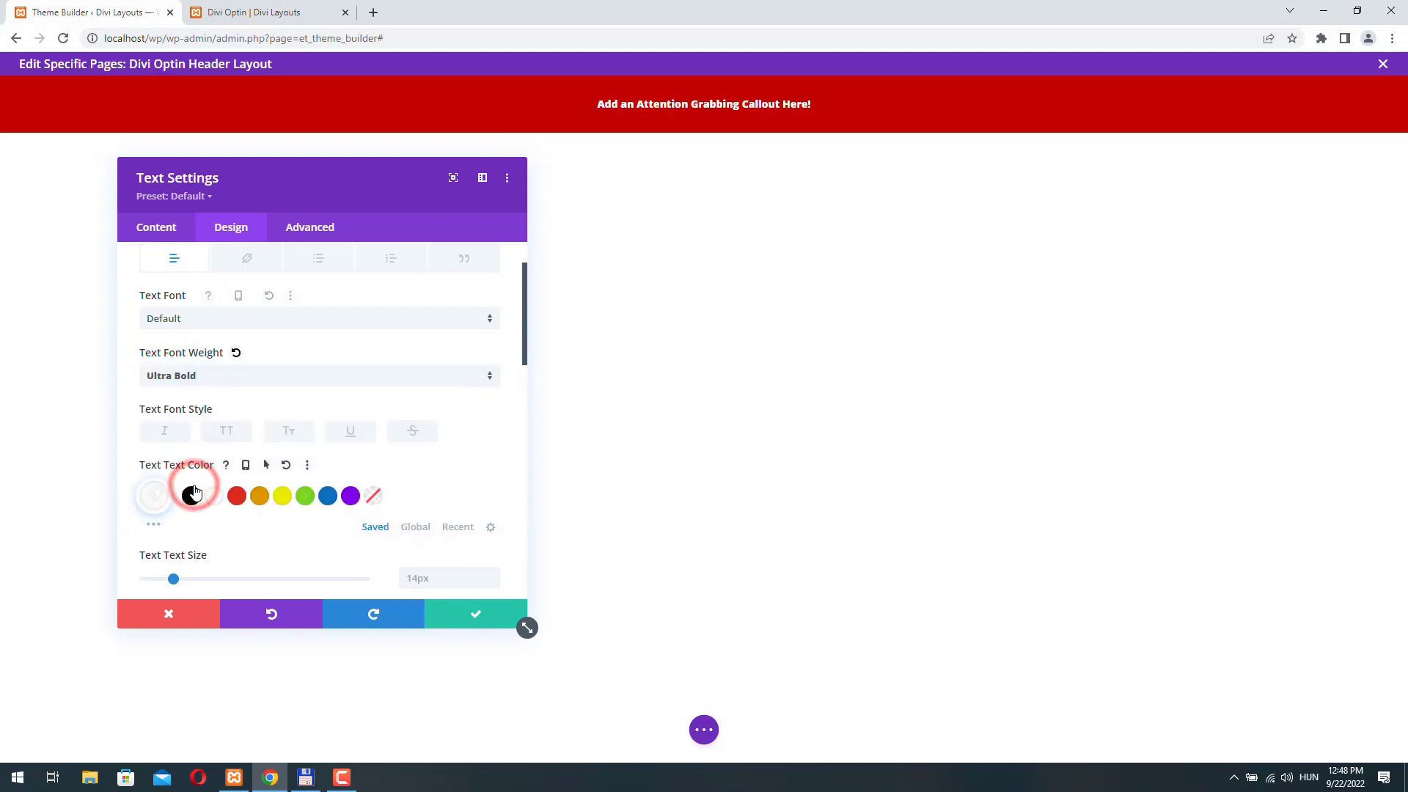
scroll(389, 473, down, 3)
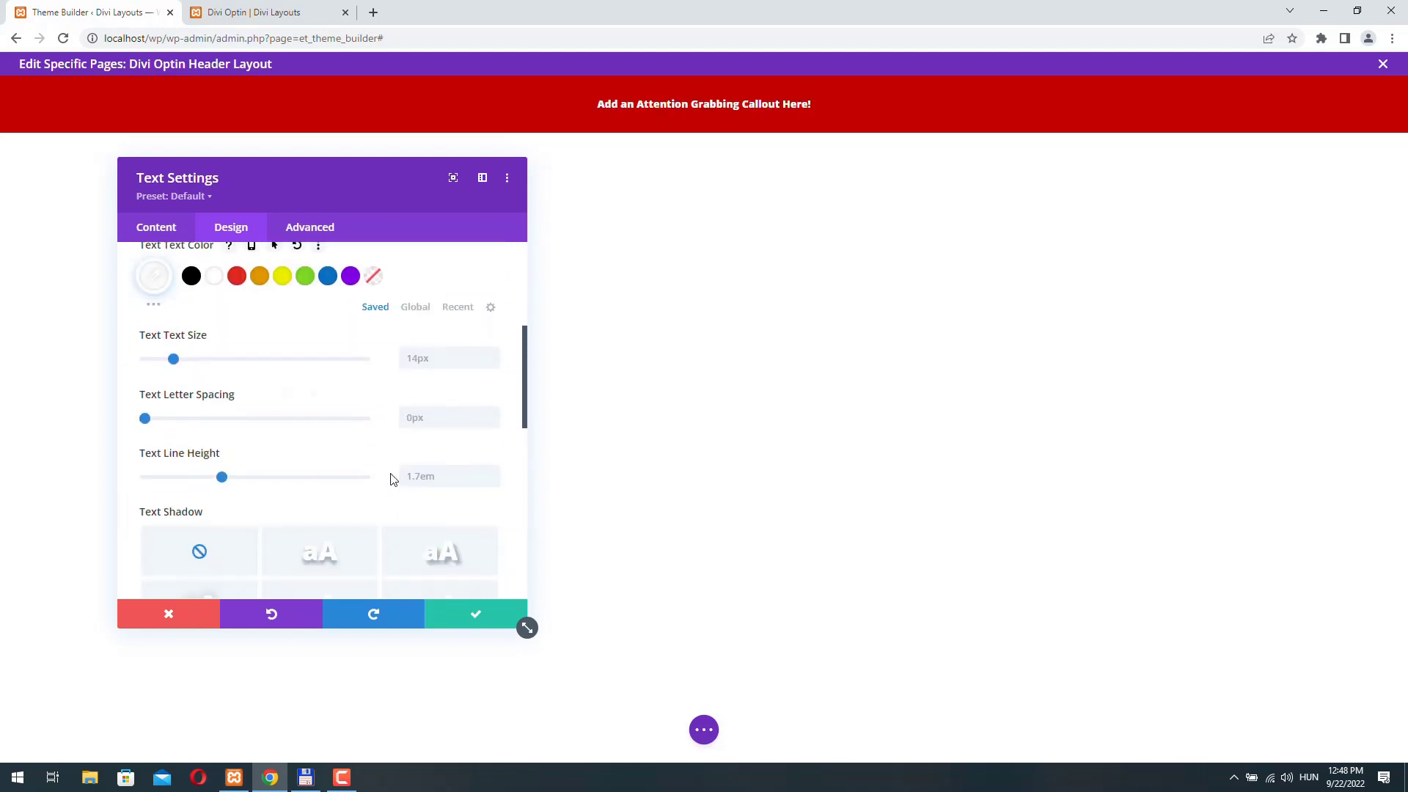
click(492, 356)
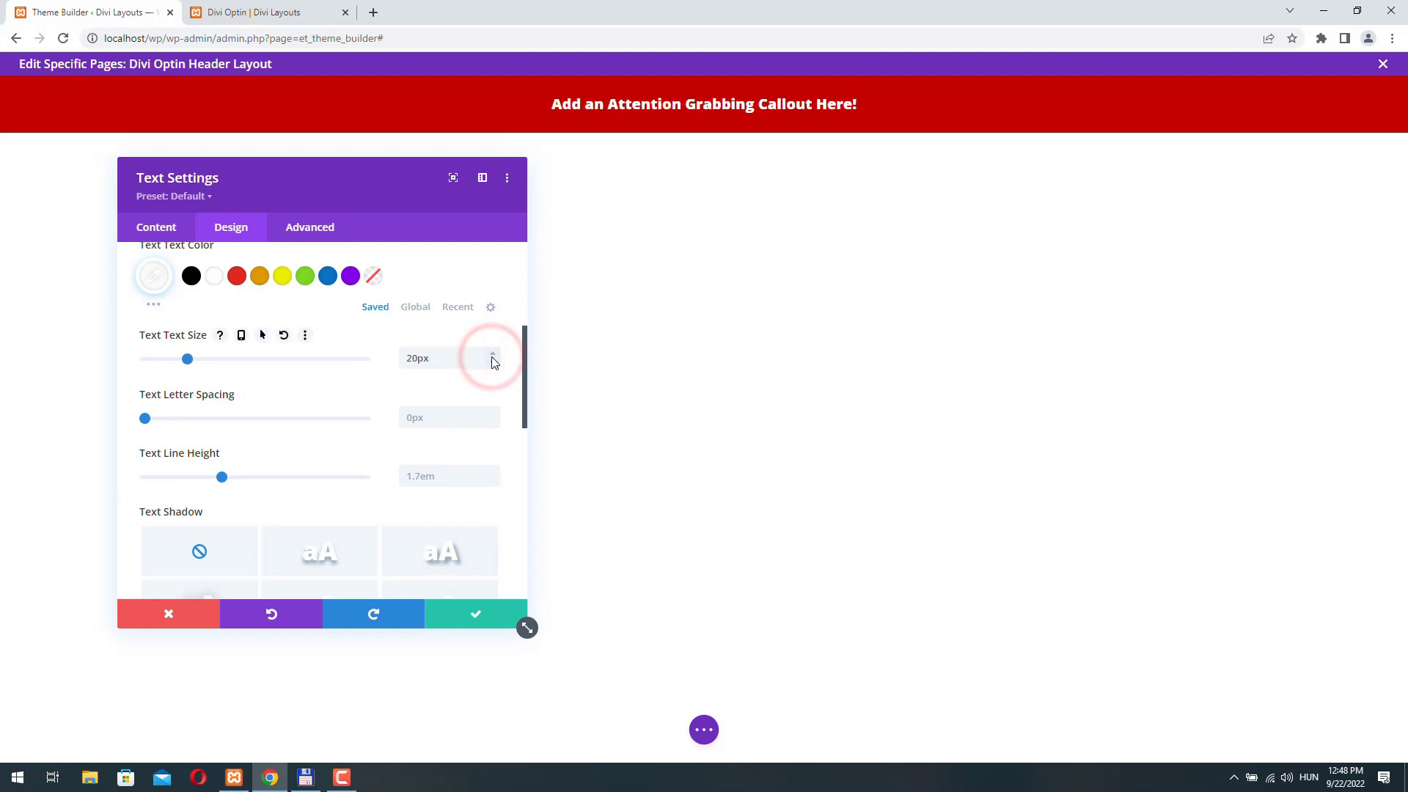
click(491, 356)
click(491, 356)
click(491, 356)
click(492, 356)
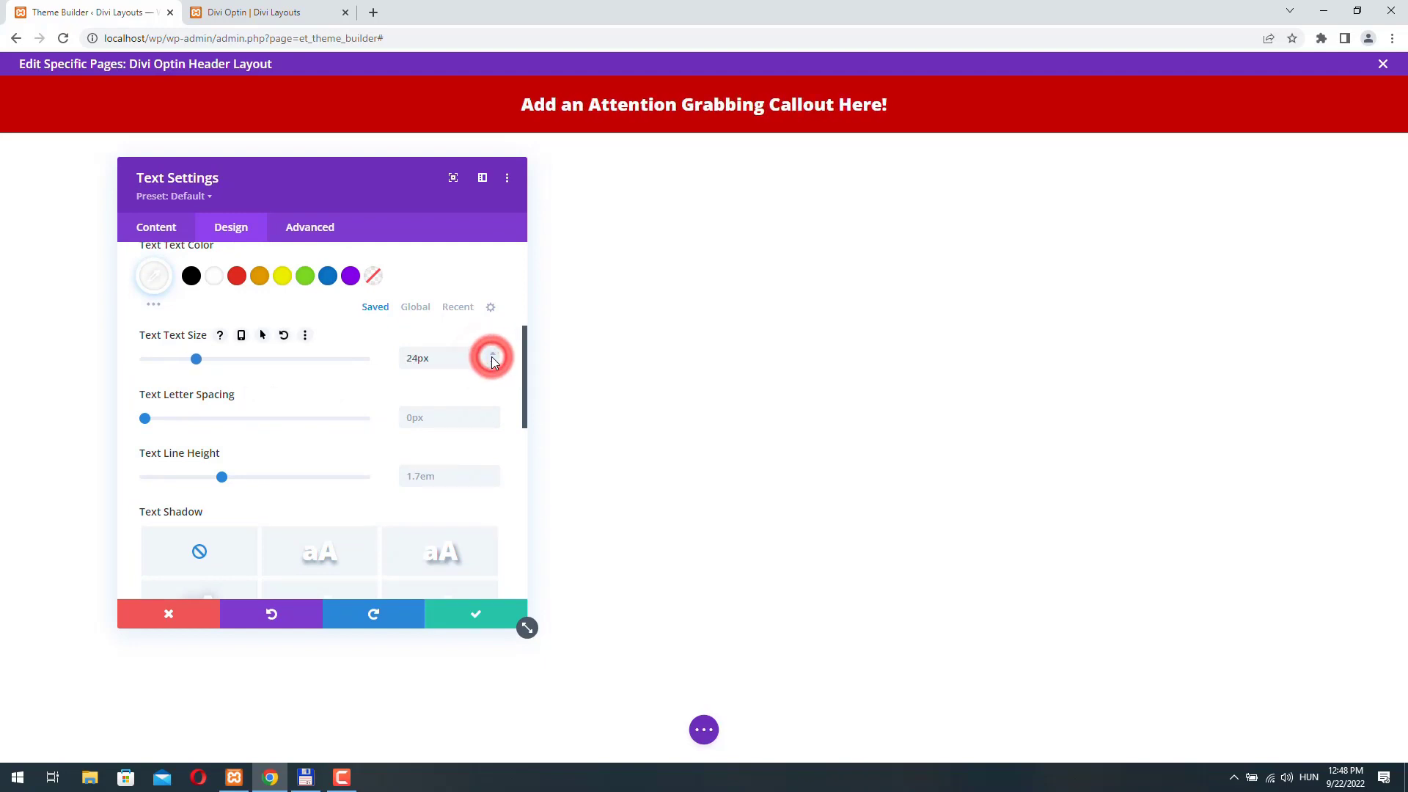
click(491, 356)
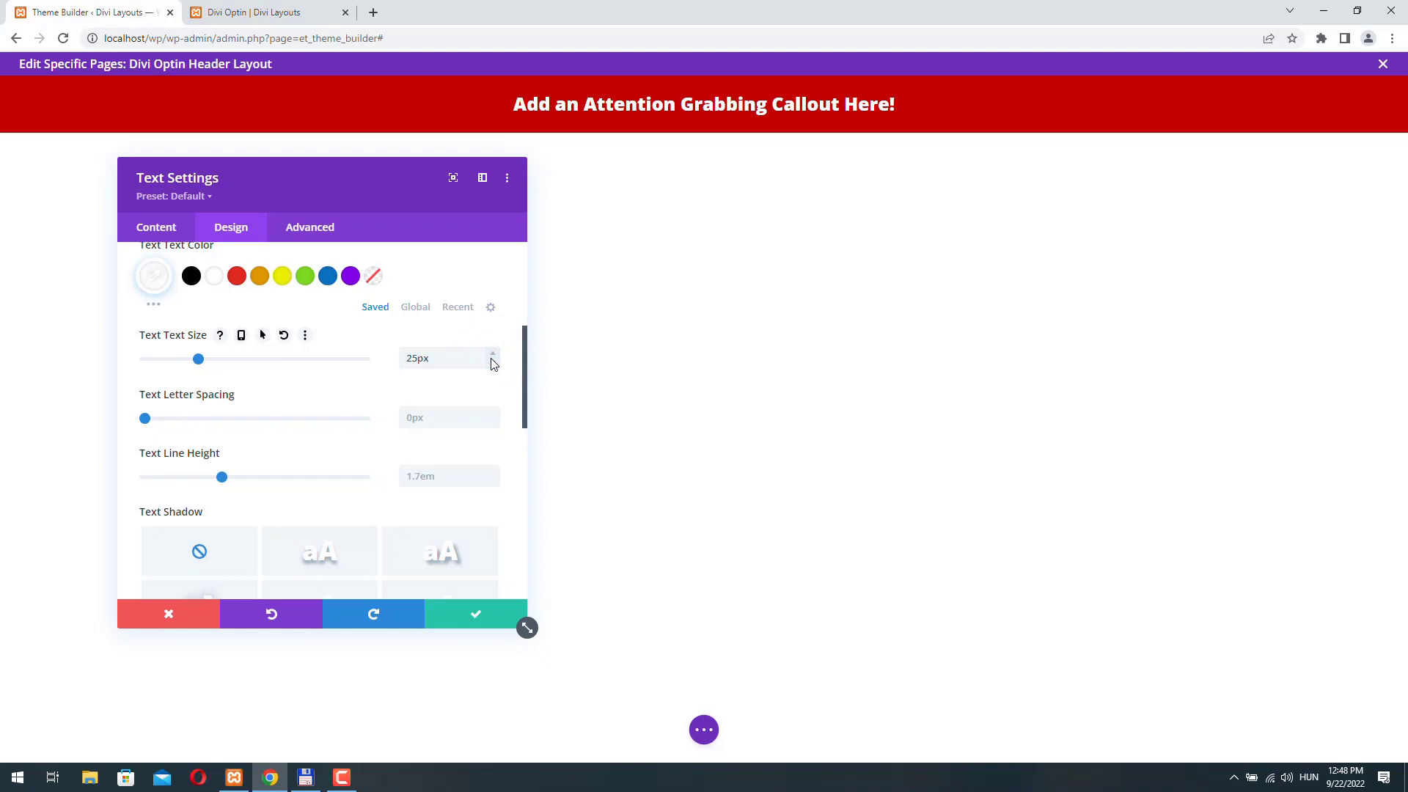
click(473, 614)
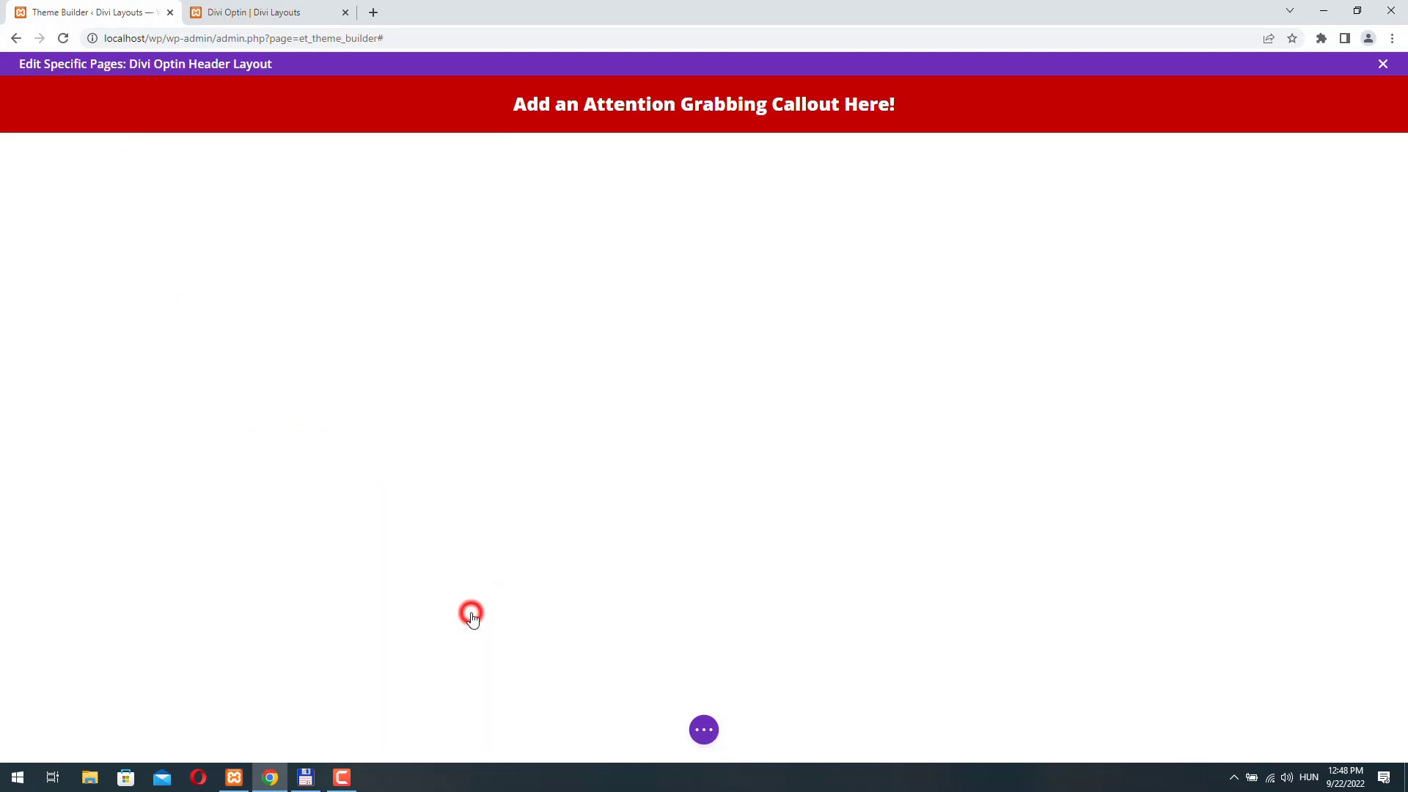
Save and close the header layout, and save the Theme Builder changes
click(704, 730)
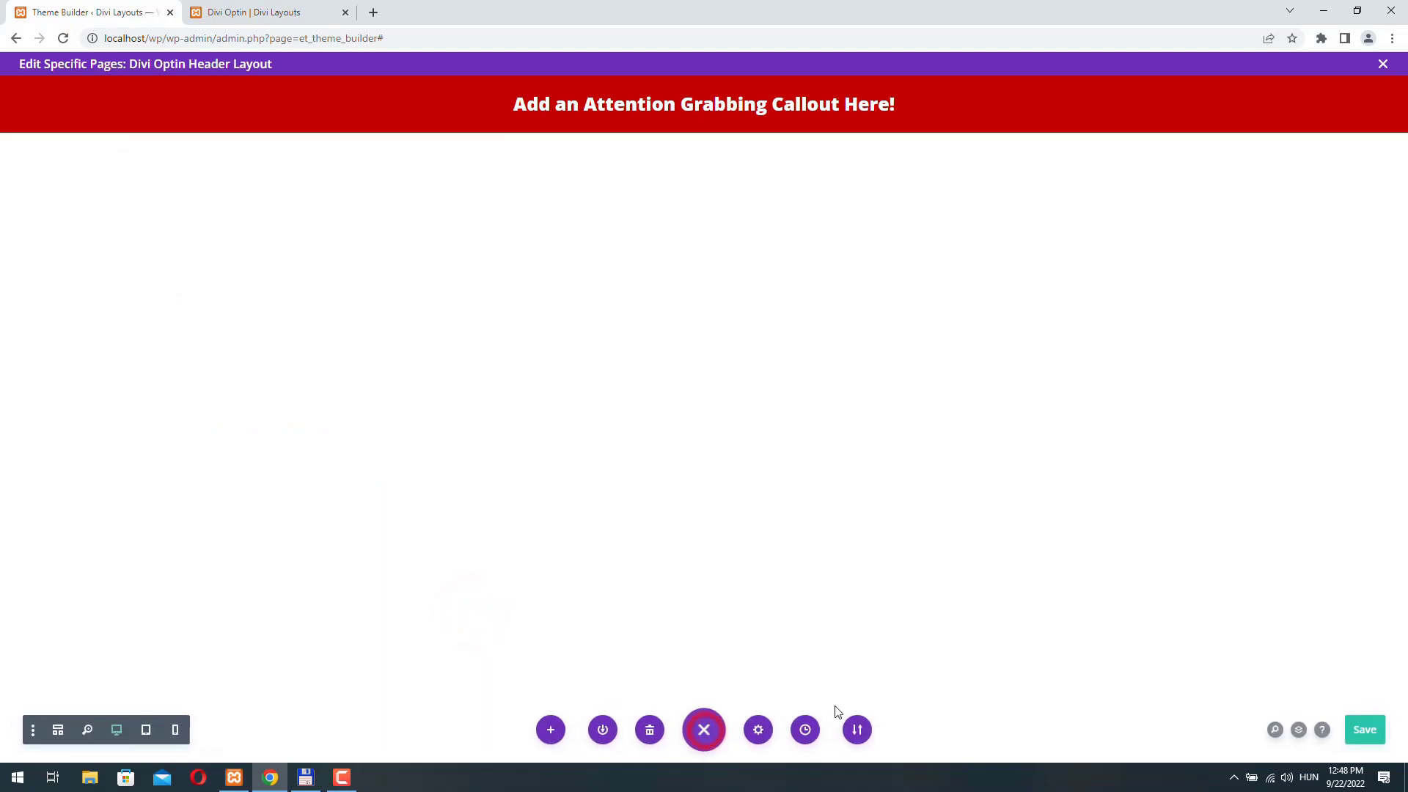
click(1368, 725)
click(1382, 64)
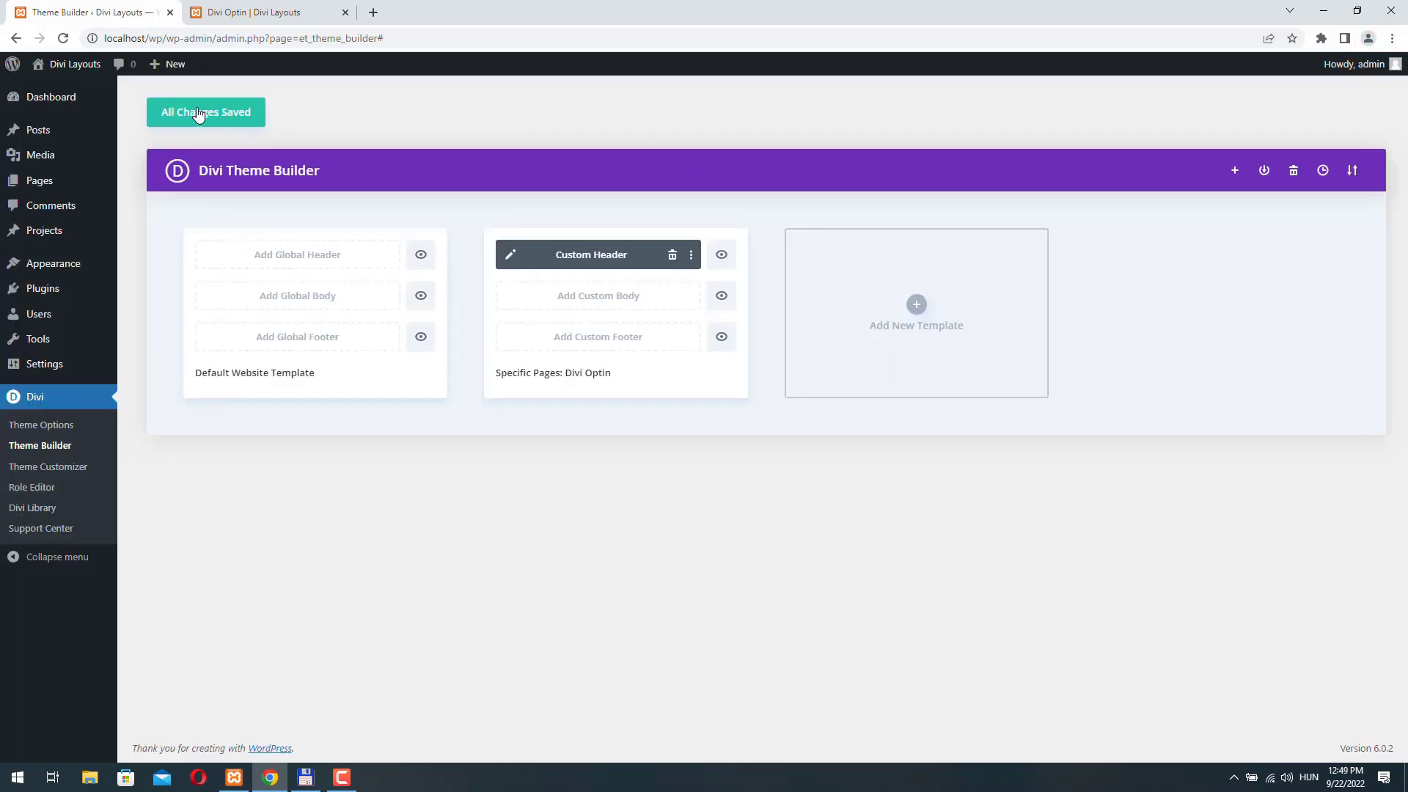
click(193, 117)
Reload the live Divi Optin page to check its header, and return to the Theme Builder
click(246, 8)
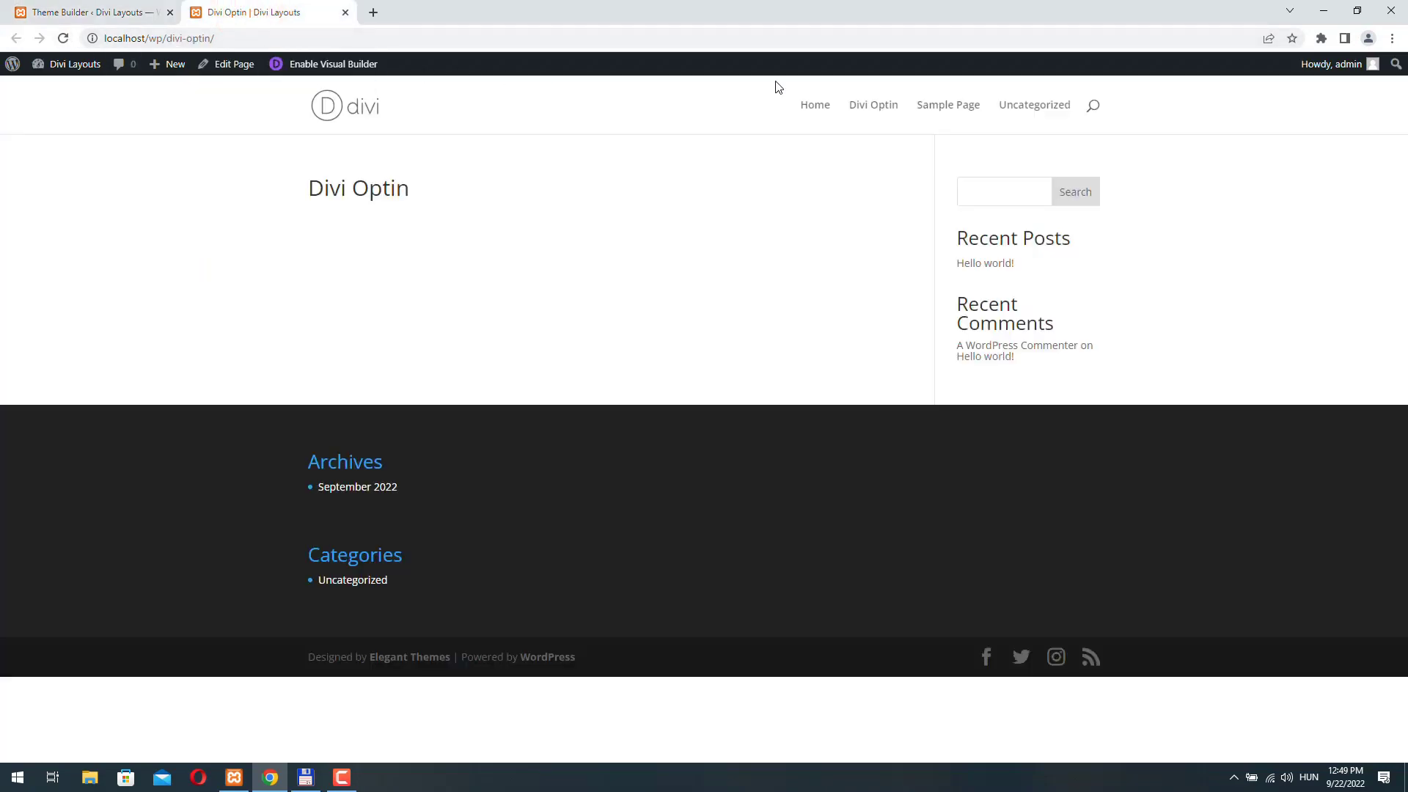
click(64, 39)
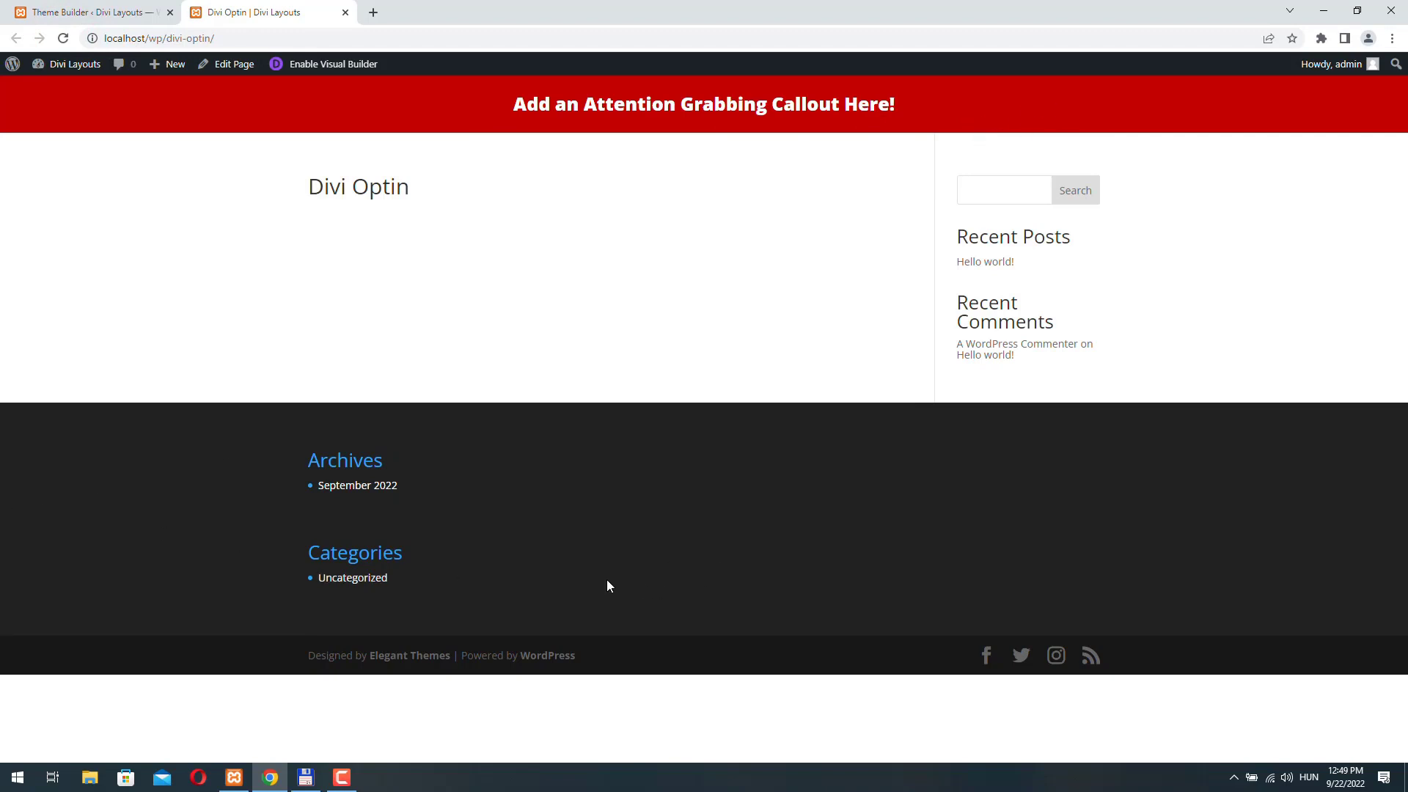
click(92, 12)
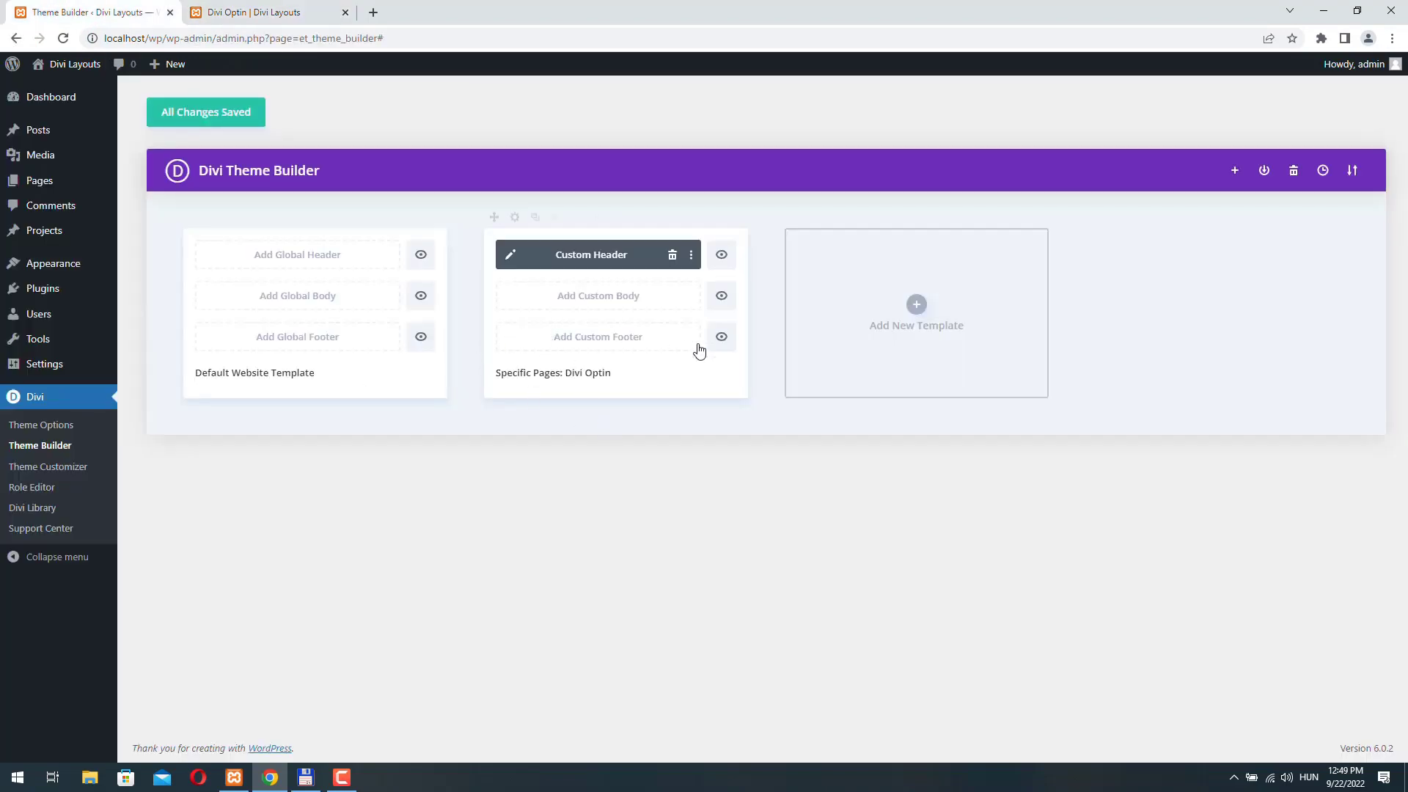
Start building a custom footer for the Divi Optin template and set its section's background color to near-black
click(594, 338)
click(528, 345)
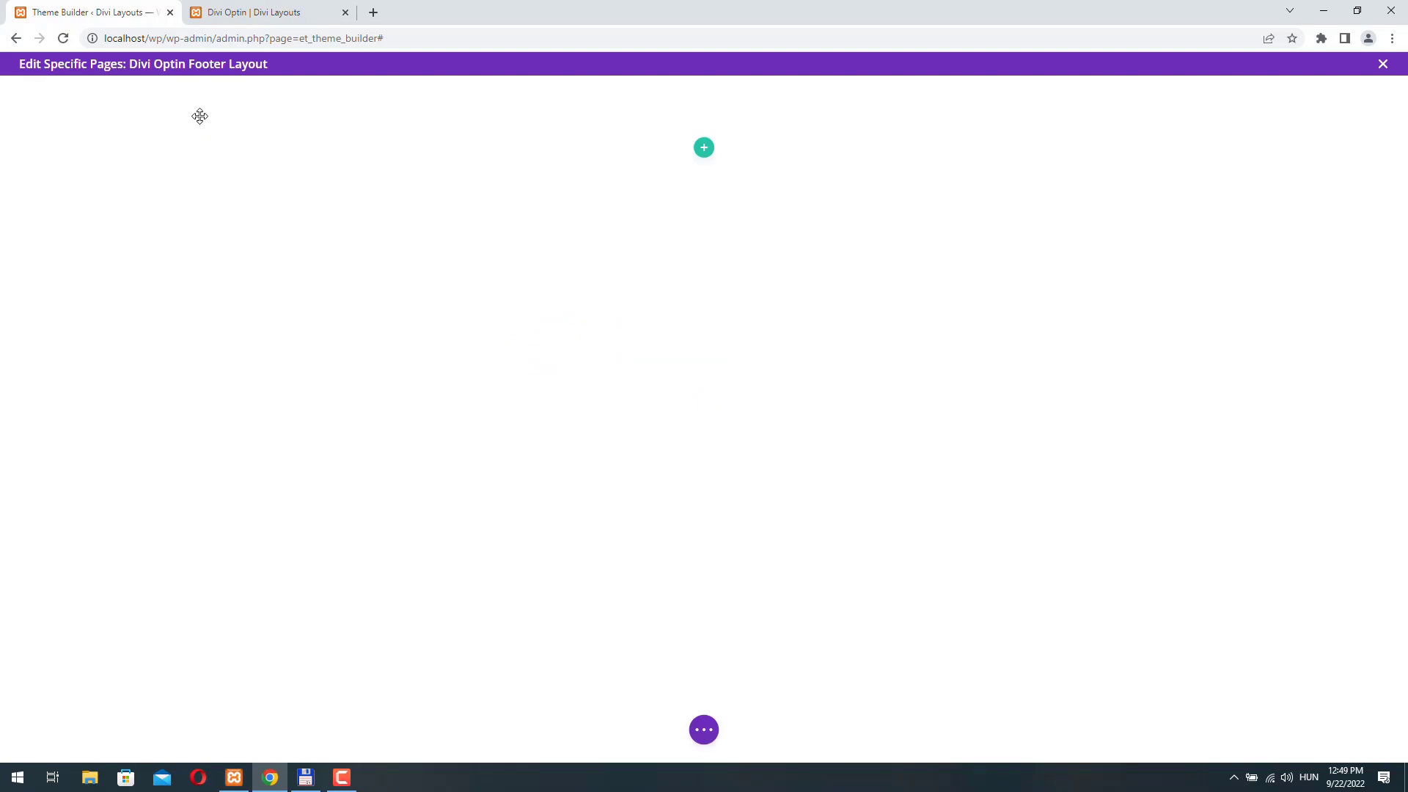
click(145, 139)
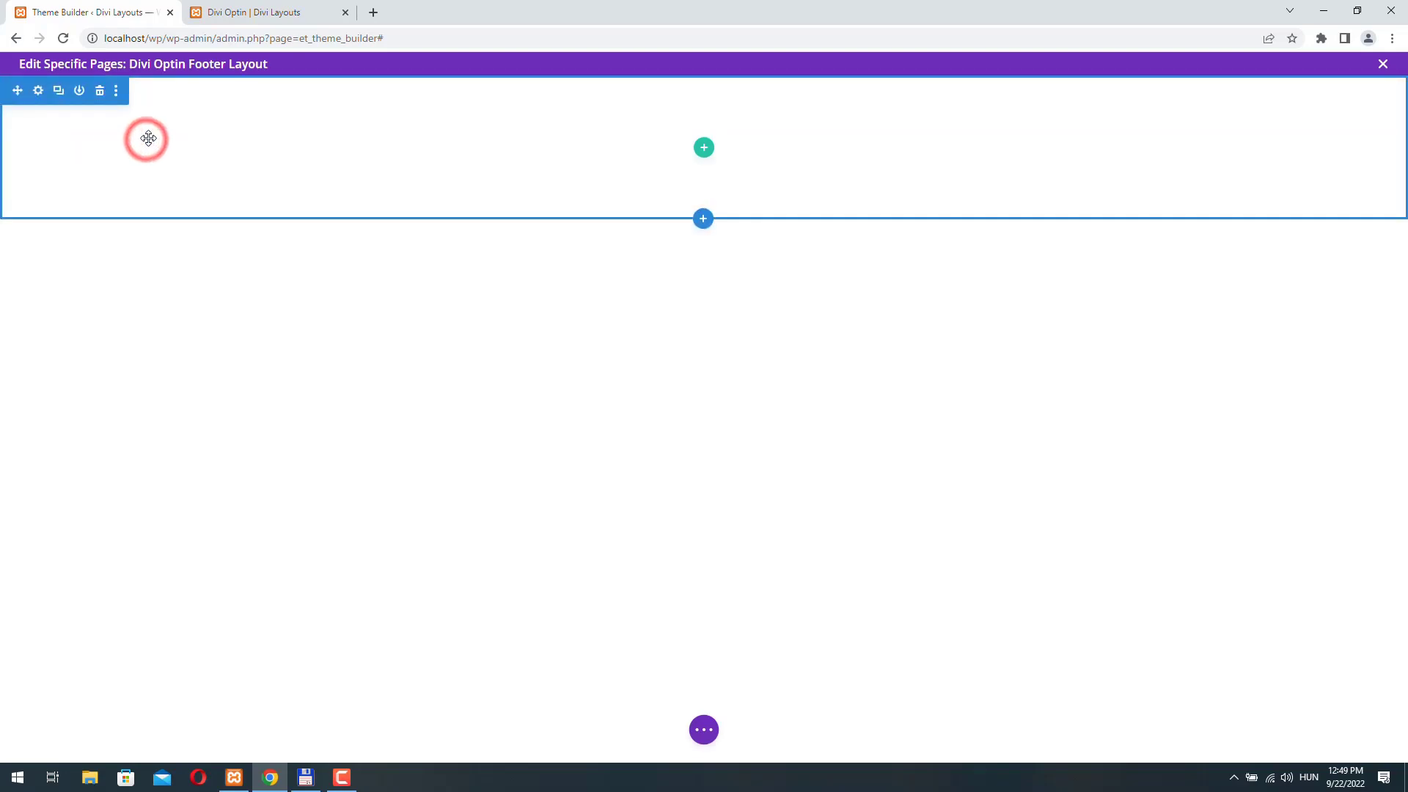
click(39, 93)
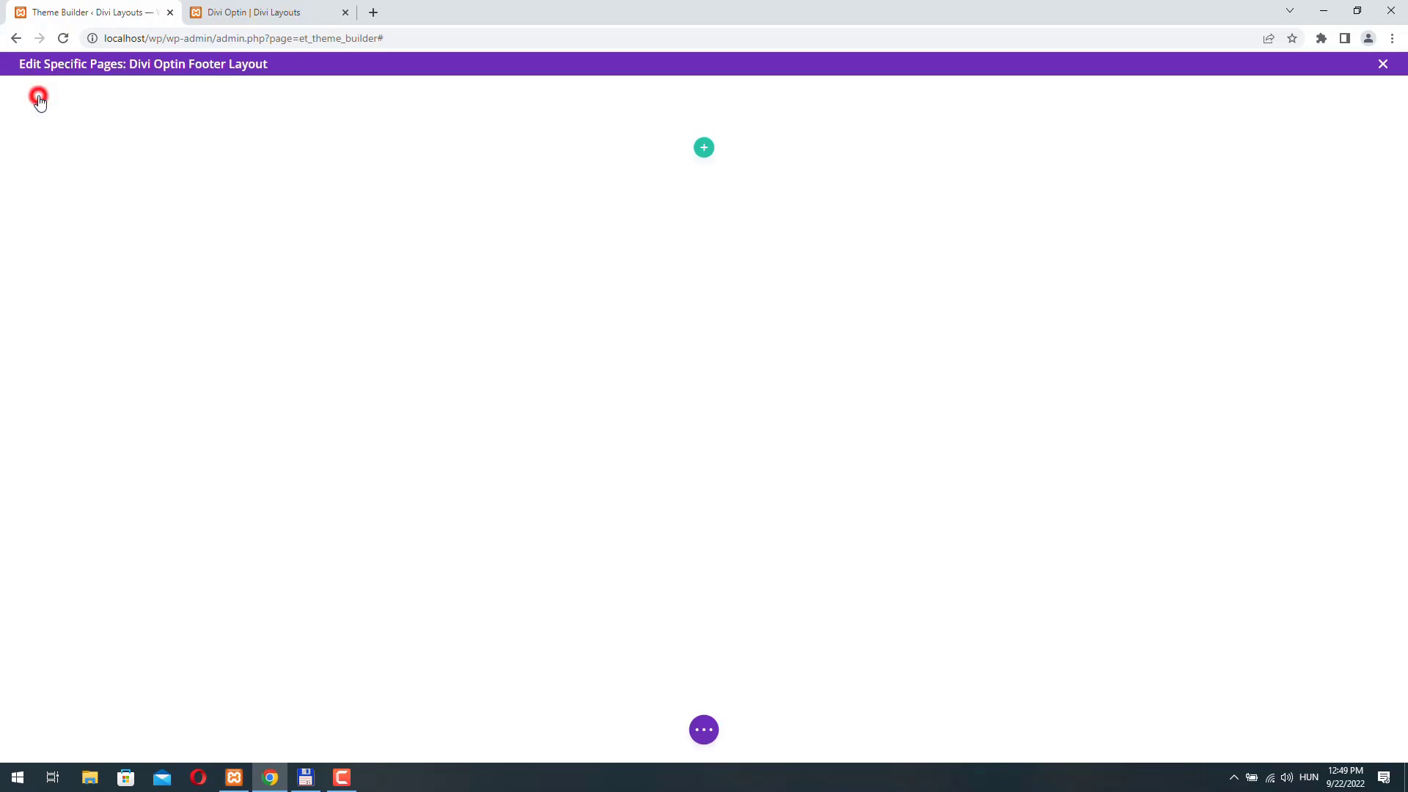
click(182, 271)
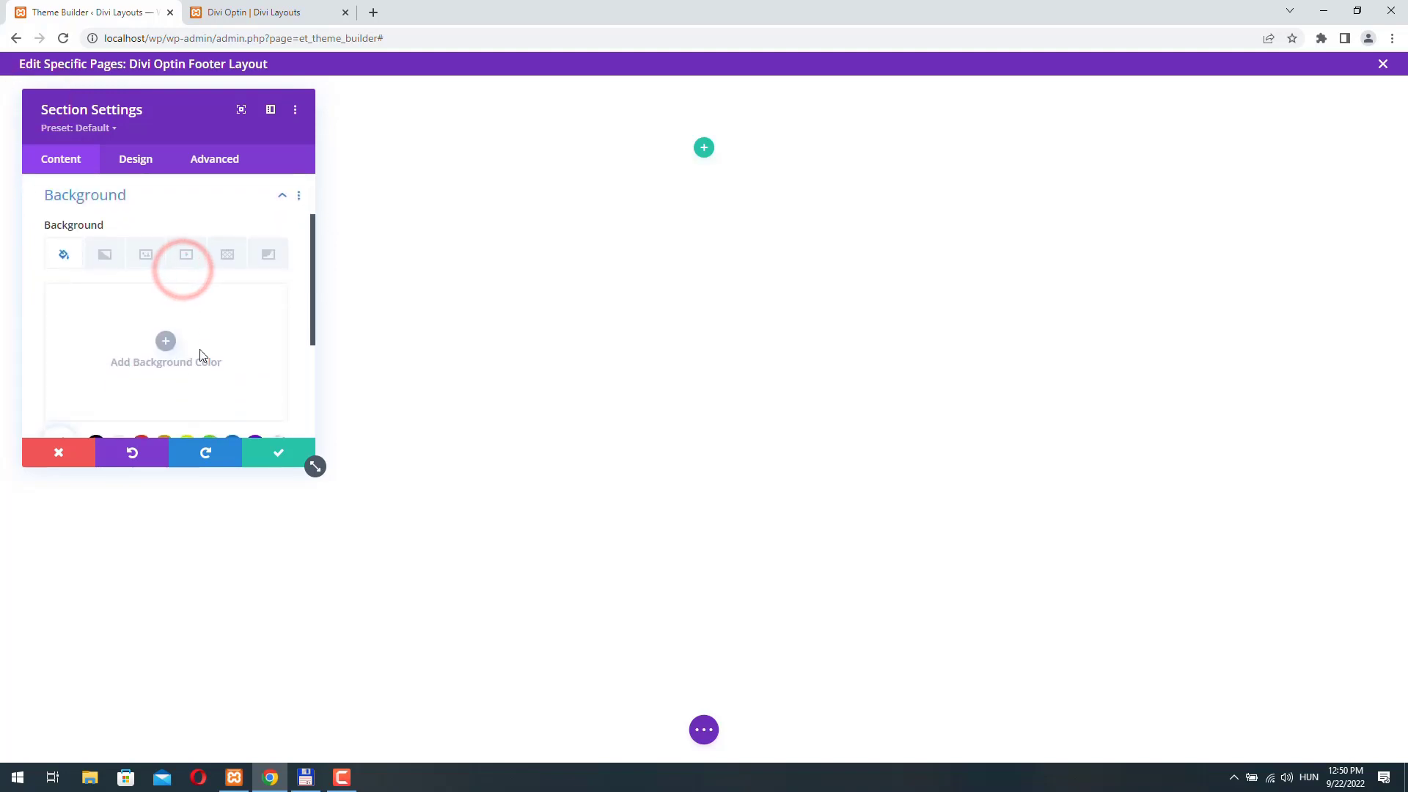
click(164, 344)
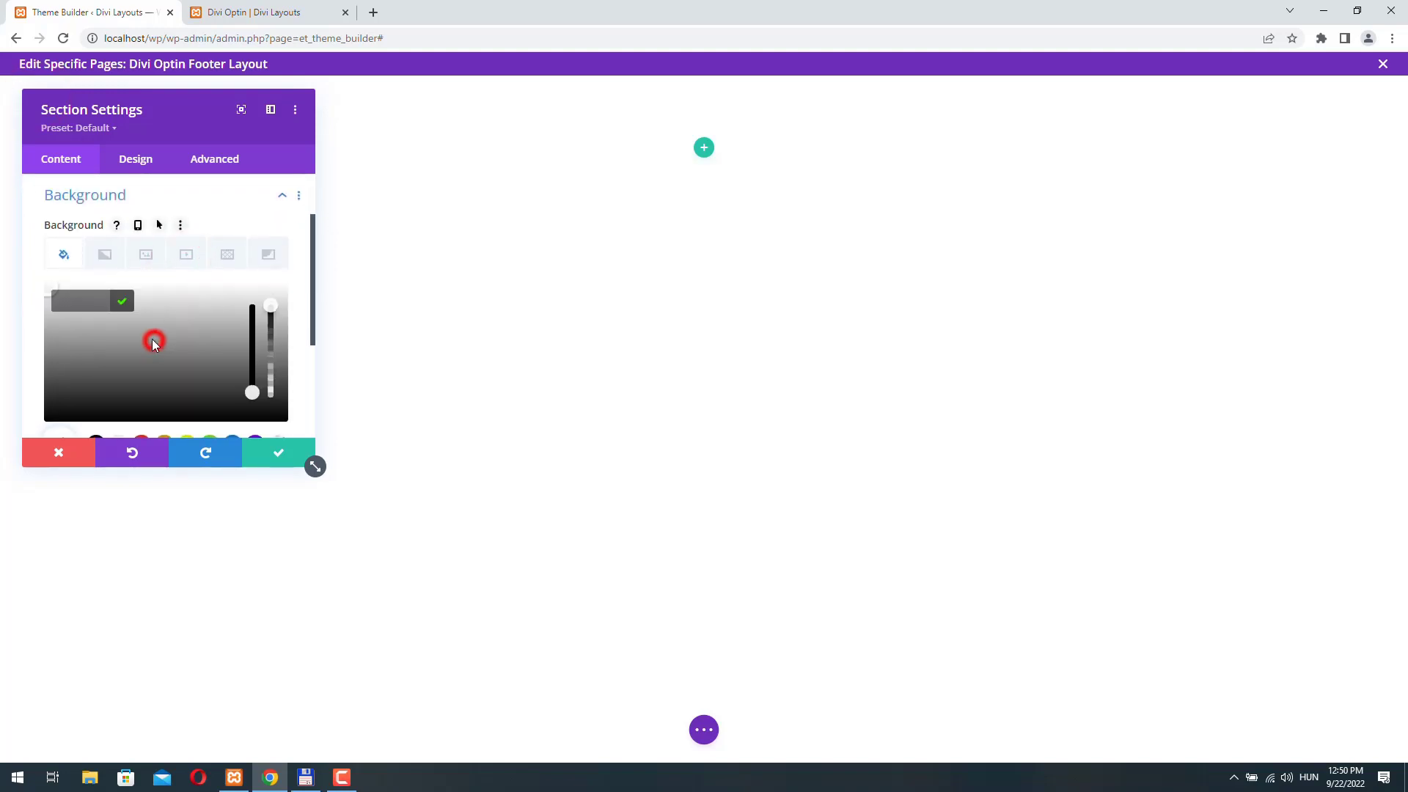
click(79, 299)
Set the footer section's top and bottom padding to 0px and apply the section settings
click(135, 158)
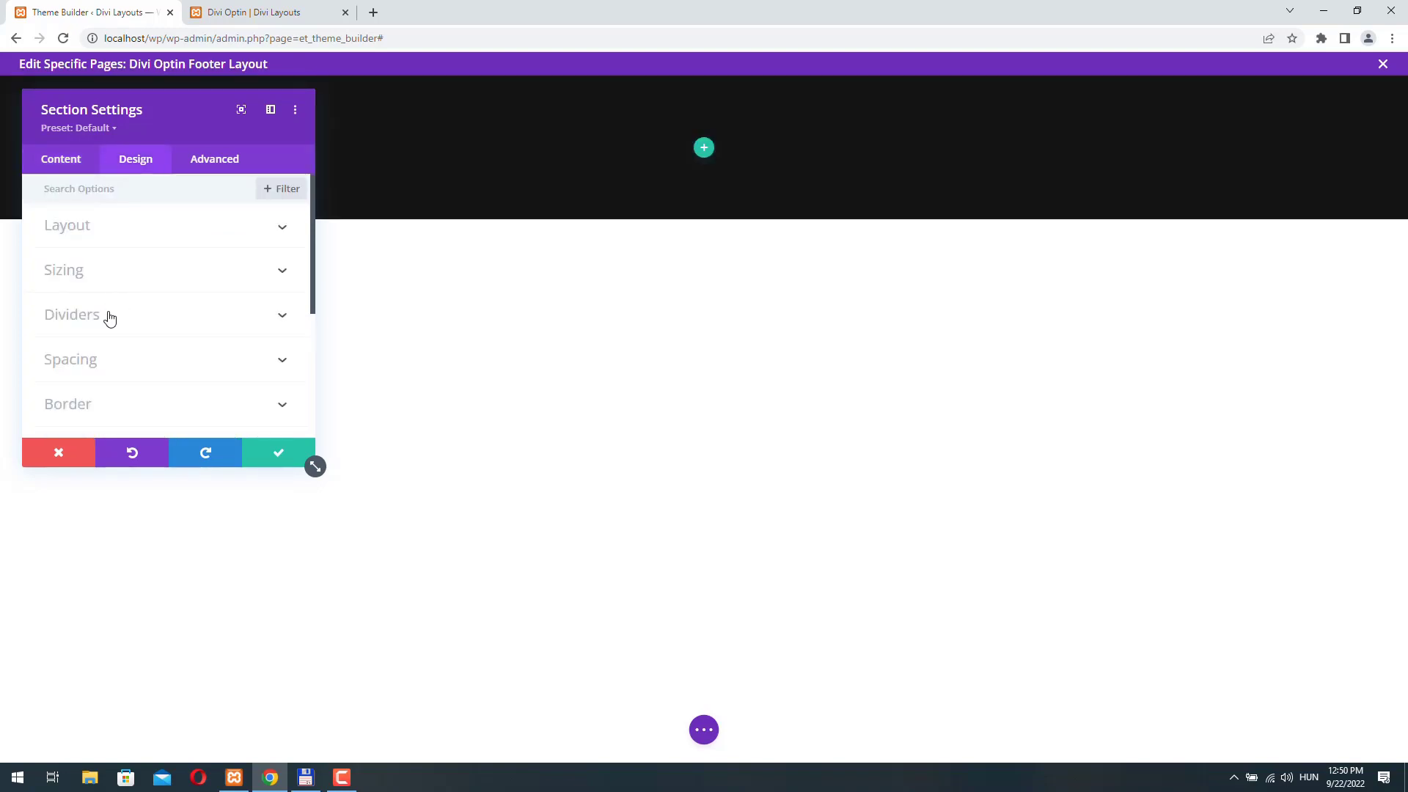
click(100, 359)
click(58, 321)
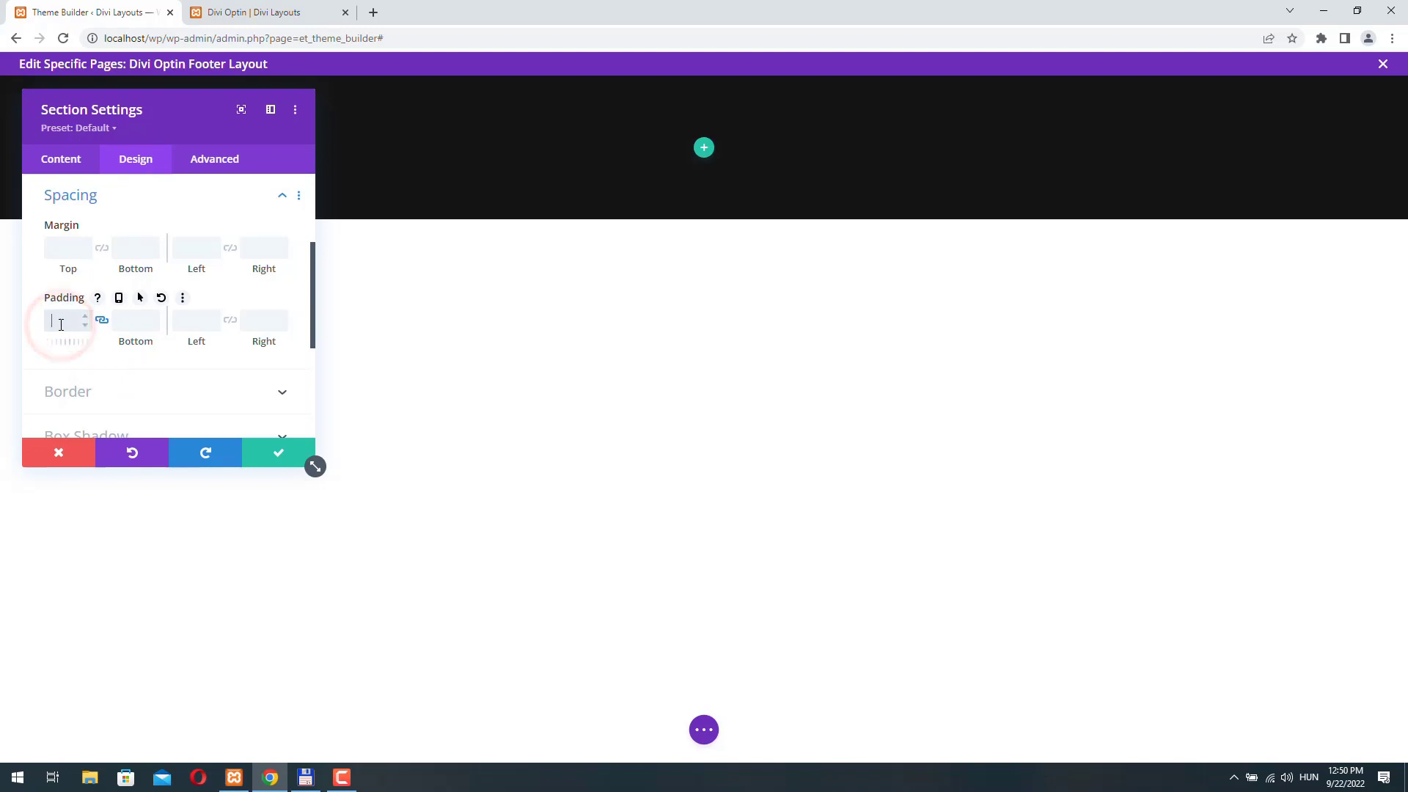
text(0px)
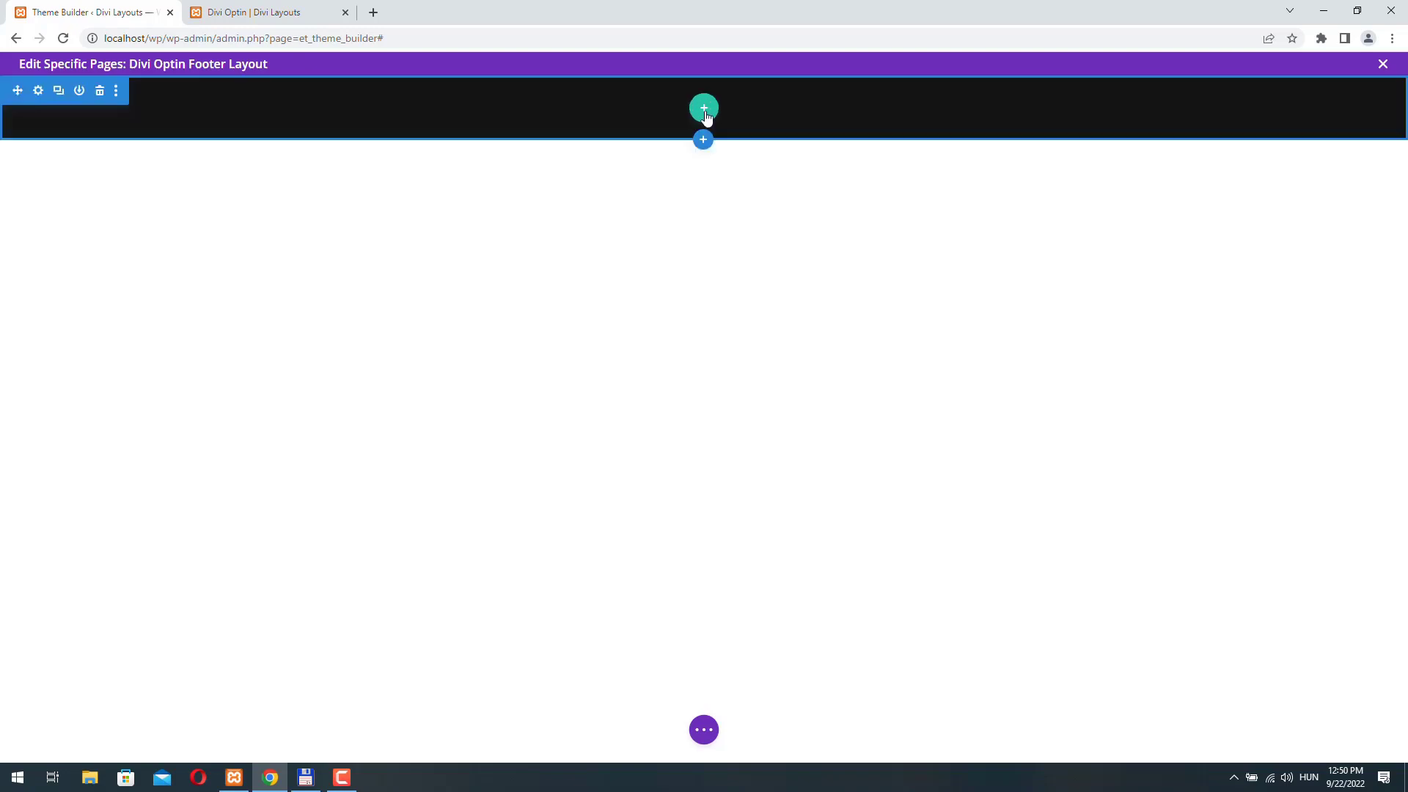
Insert a single-column row in the footer section and add a Text module to it
click(704, 110)
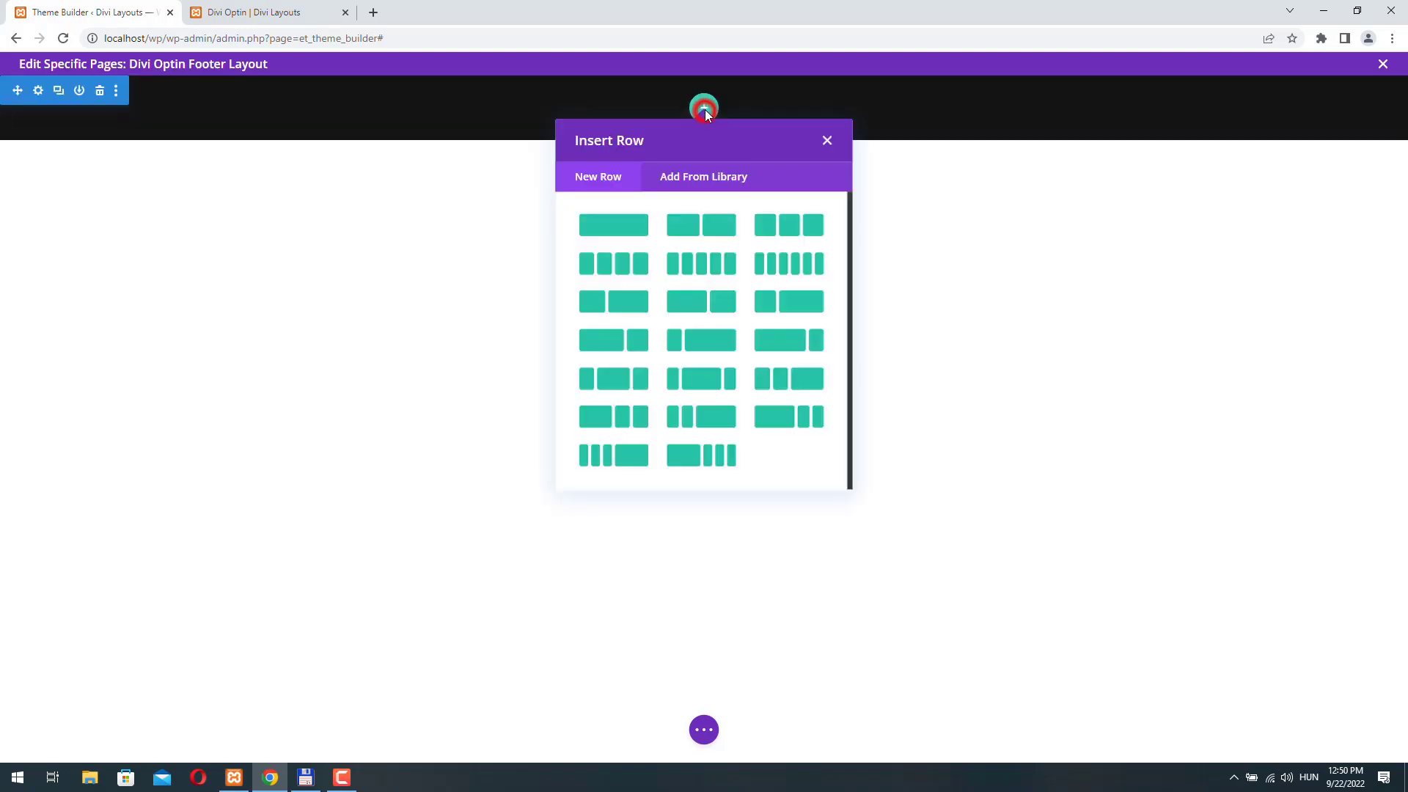
click(606, 225)
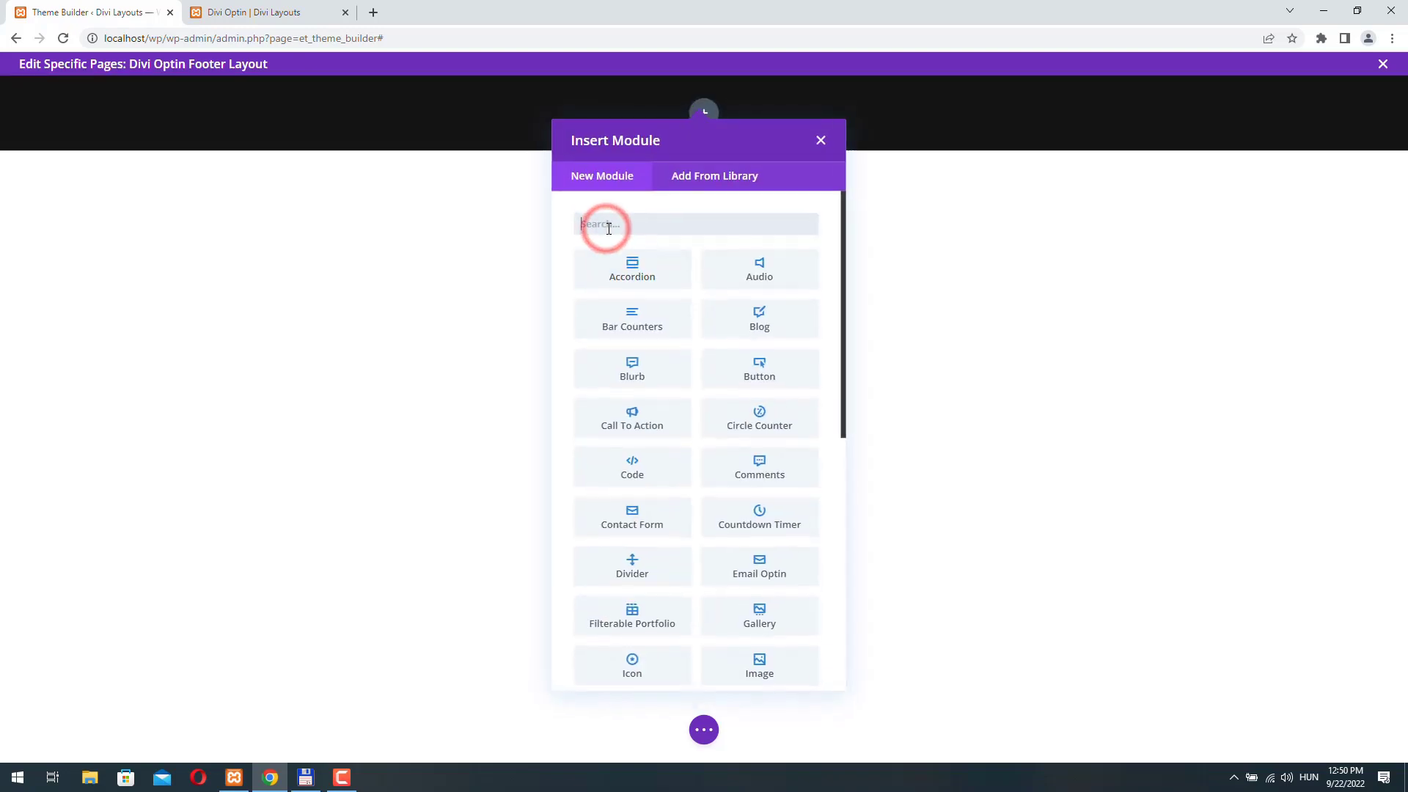
text(tex)
click(661, 283)
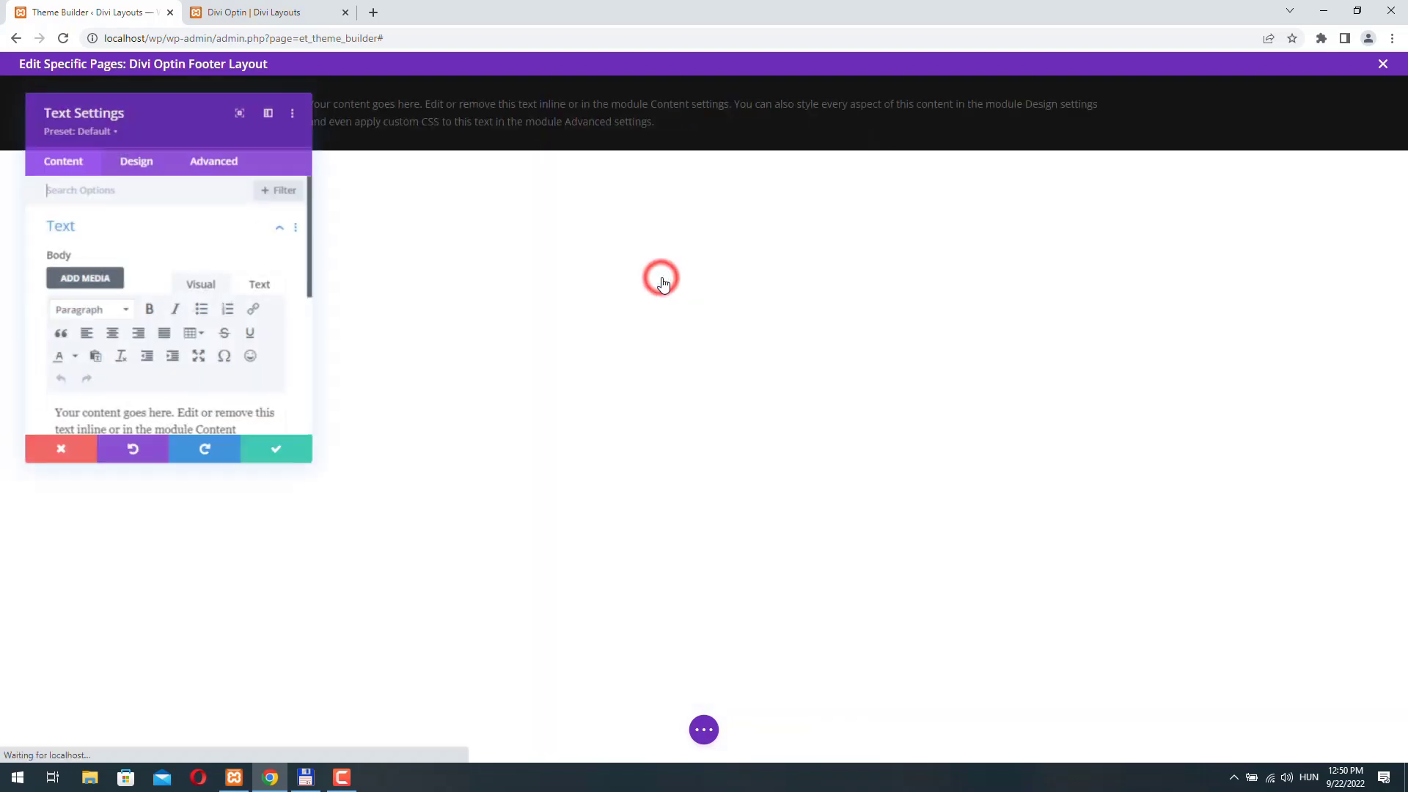
Replace the Text module's placeholder body with "Terms of Service | Privacy Policy | Disclaimer"
drag(415, 526, 491, 617)
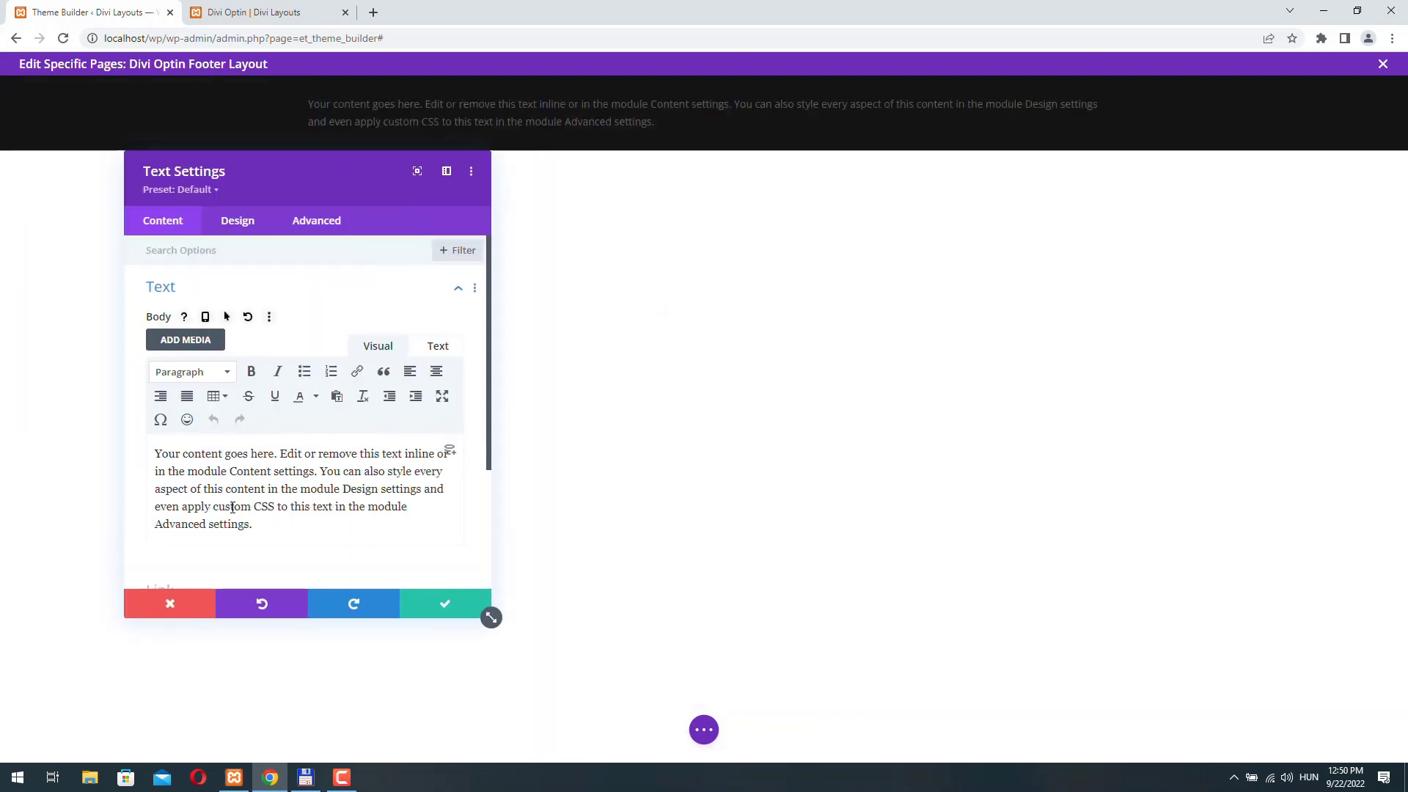
drag(274, 527, 132, 454)
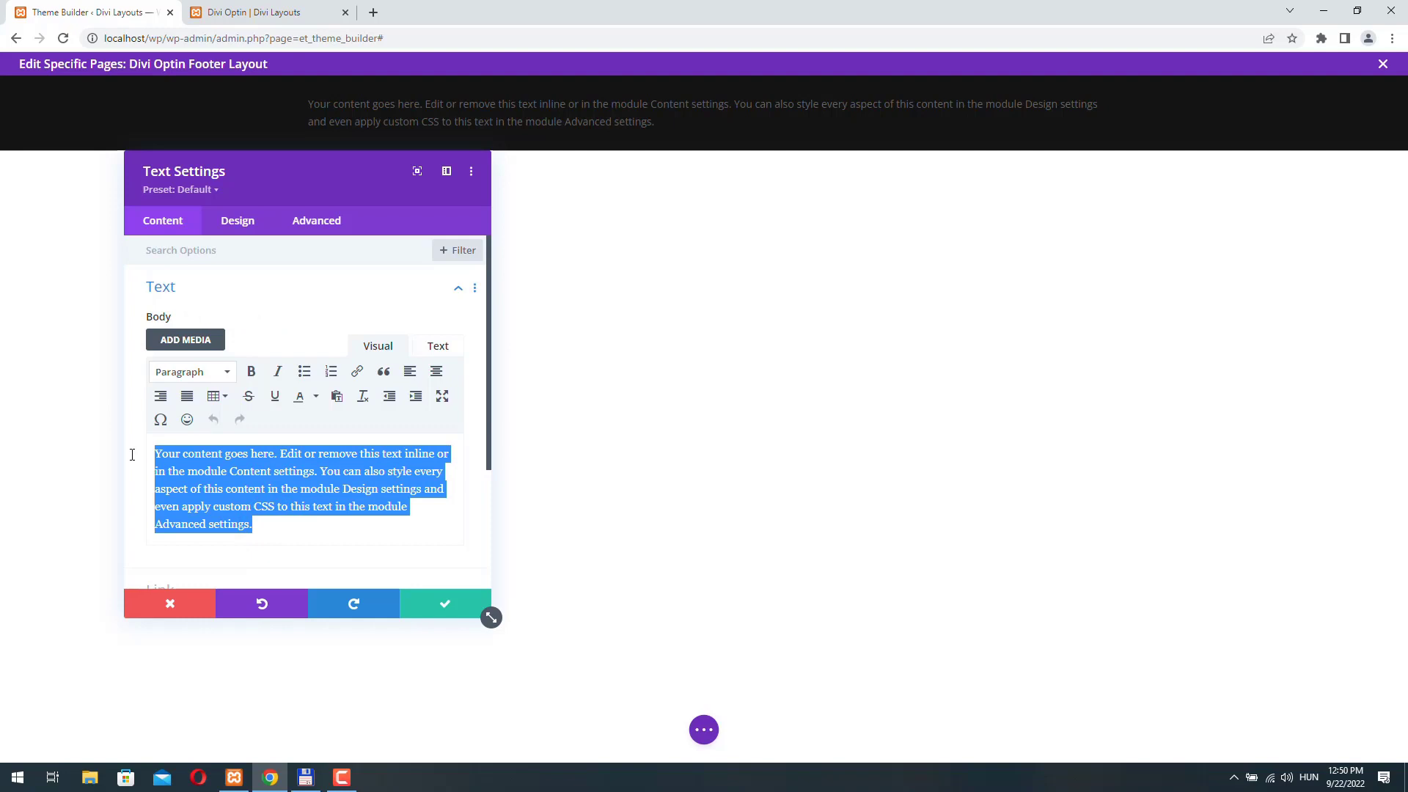
text(Terms of Service | Privacy Policy)
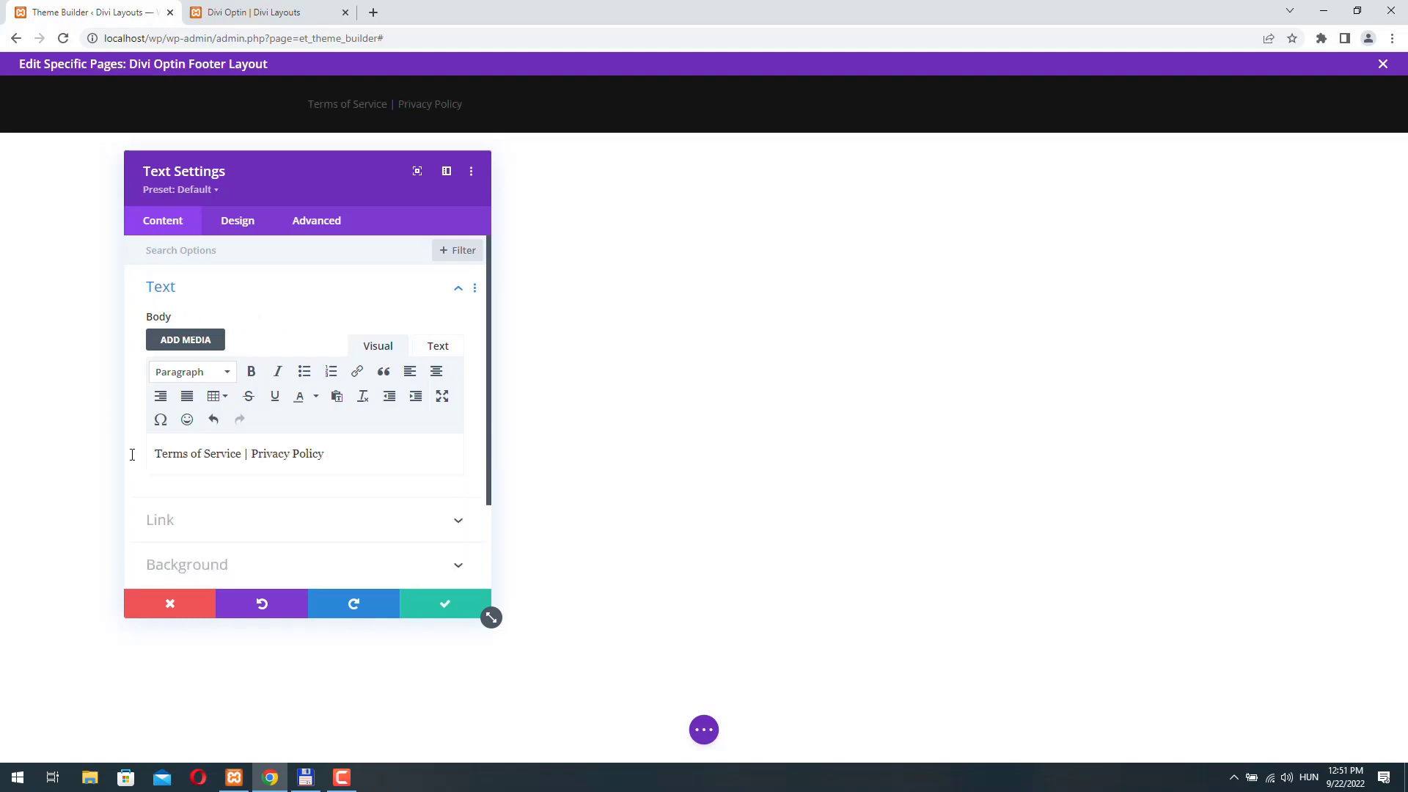
text( | Disclaimer)
drag(240, 454, 154, 454)
click(357, 370)
click(661, 356)
text(http://)
click(805, 484)
drag(251, 454, 390, 453)
click(357, 371)
text(https://#)
click(795, 485)
click(357, 370)
text(https://)
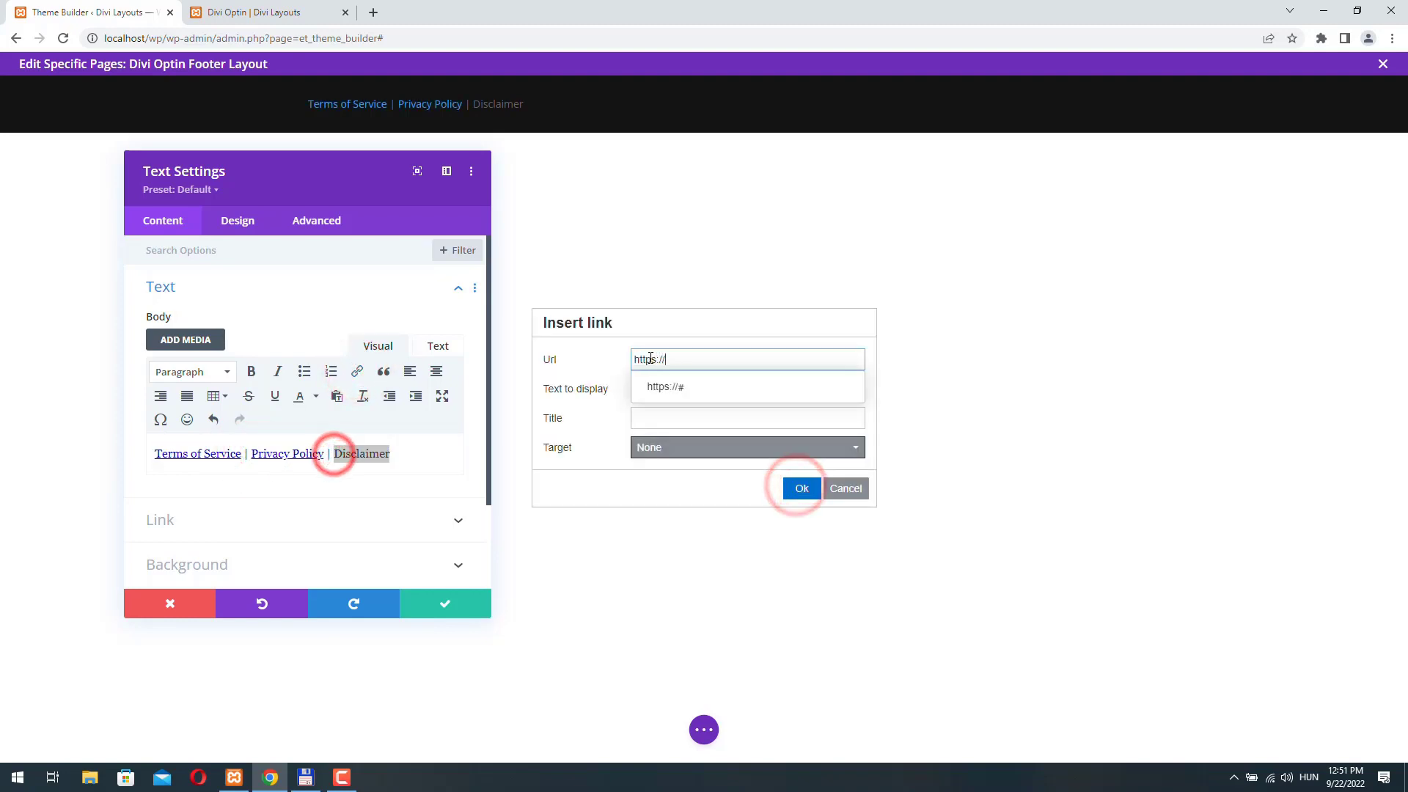
click(802, 489)
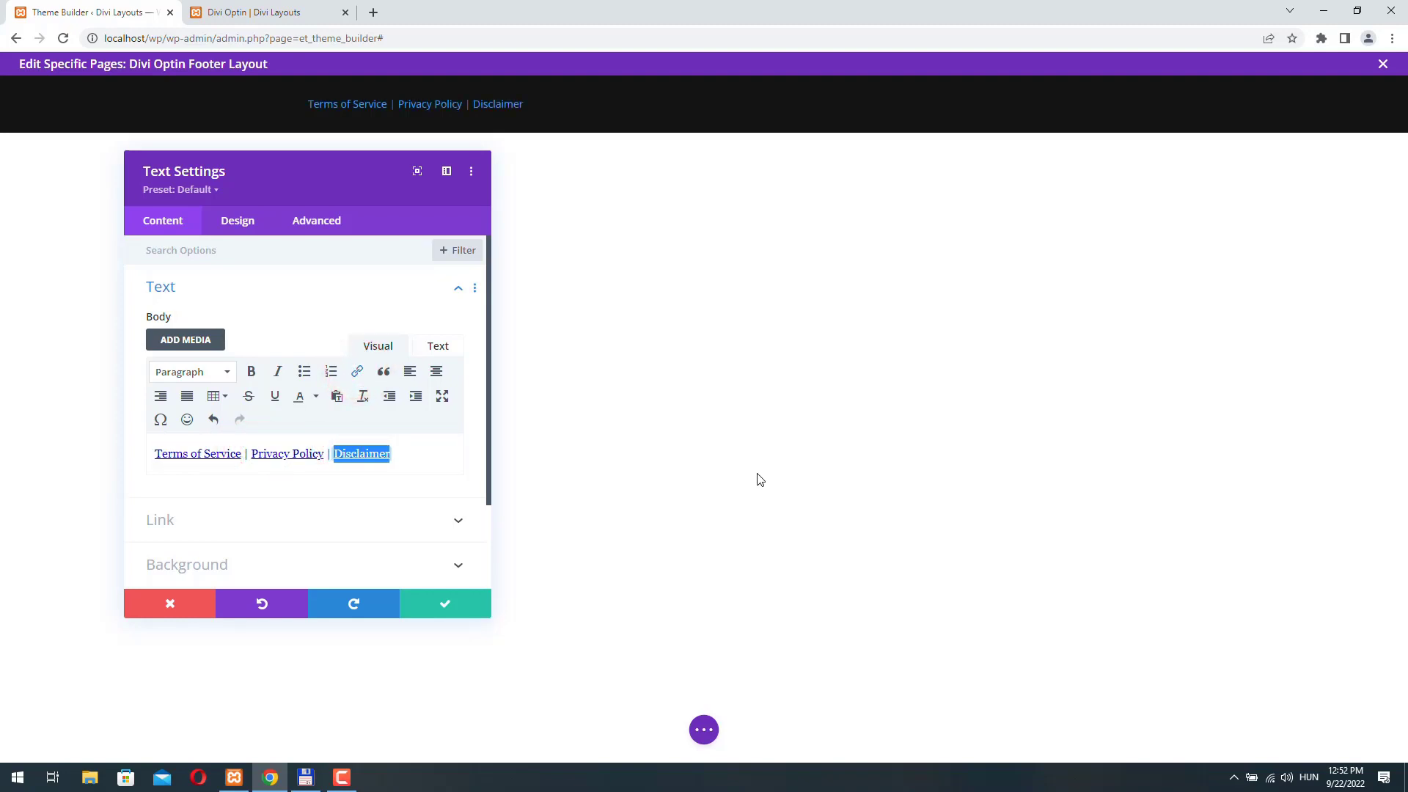
Center the footer links text and set its text color to white
click(237, 220)
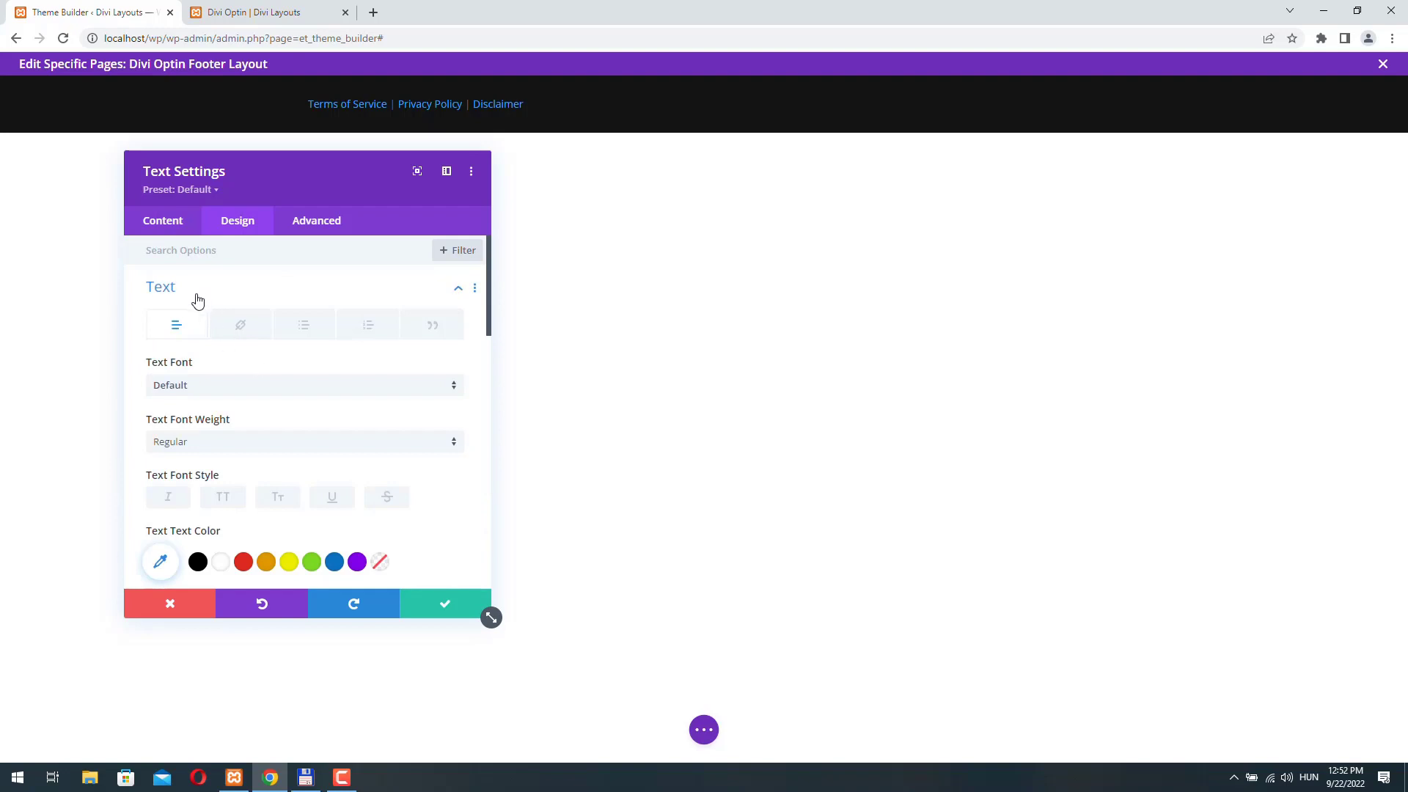
scroll(198, 301, down, 8)
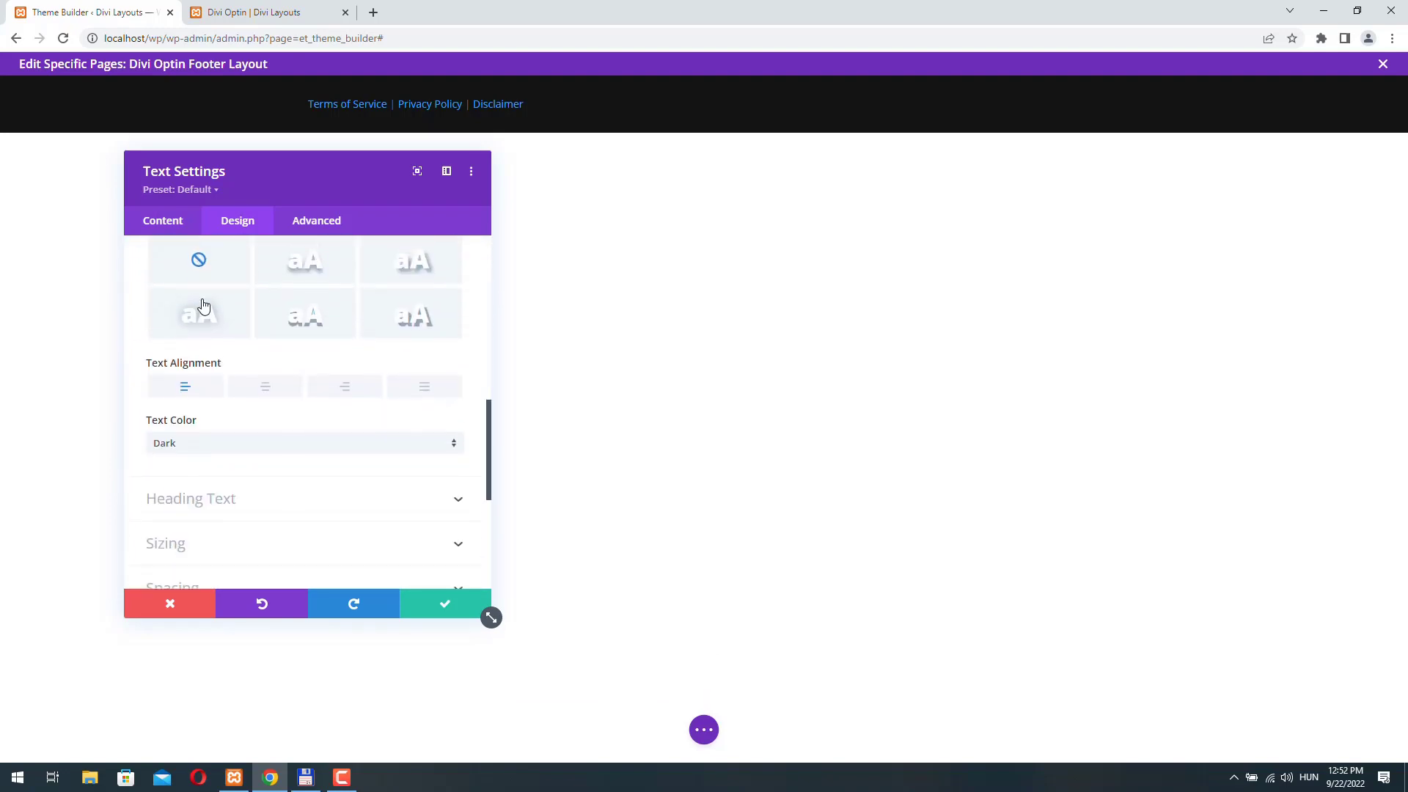
click(269, 379)
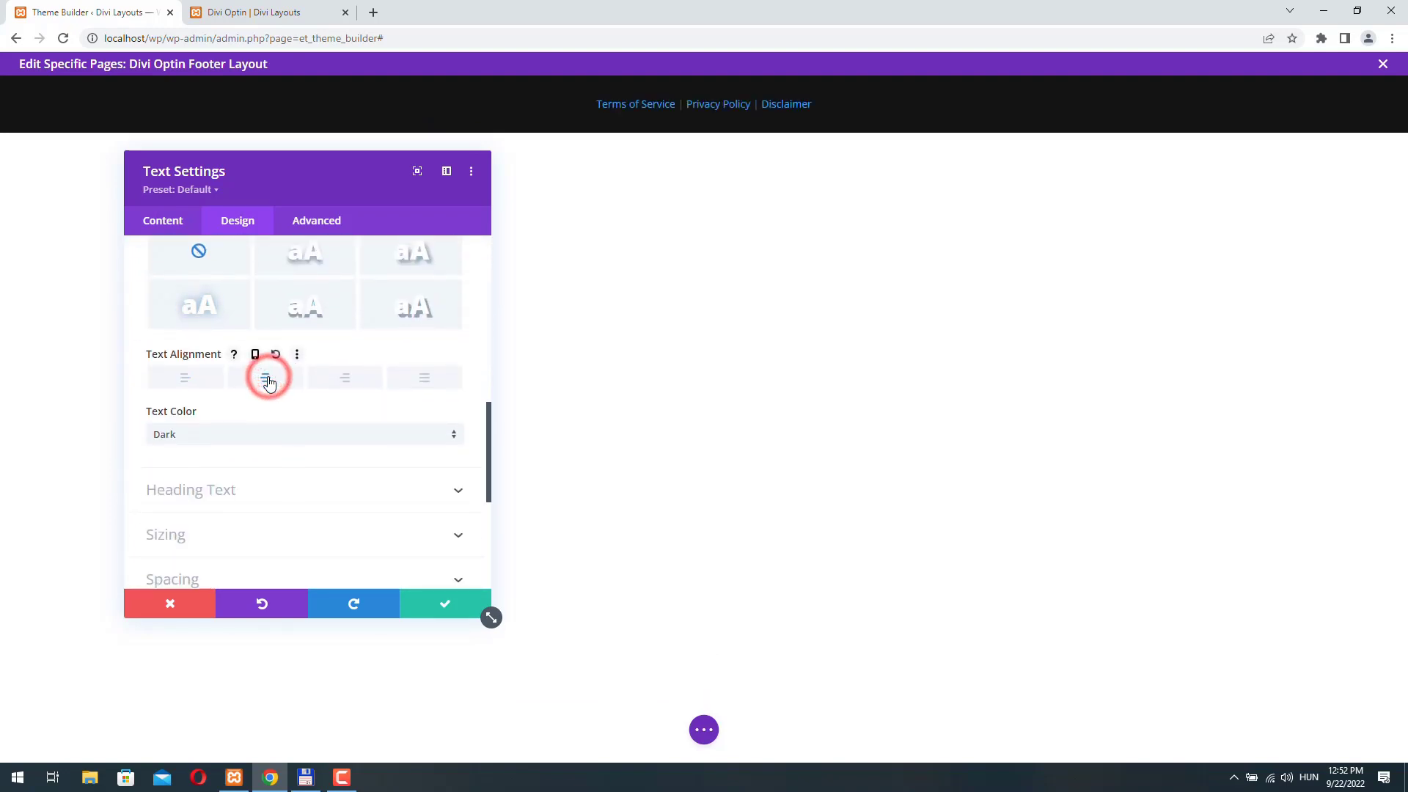
scroll(268, 382, up, 5)
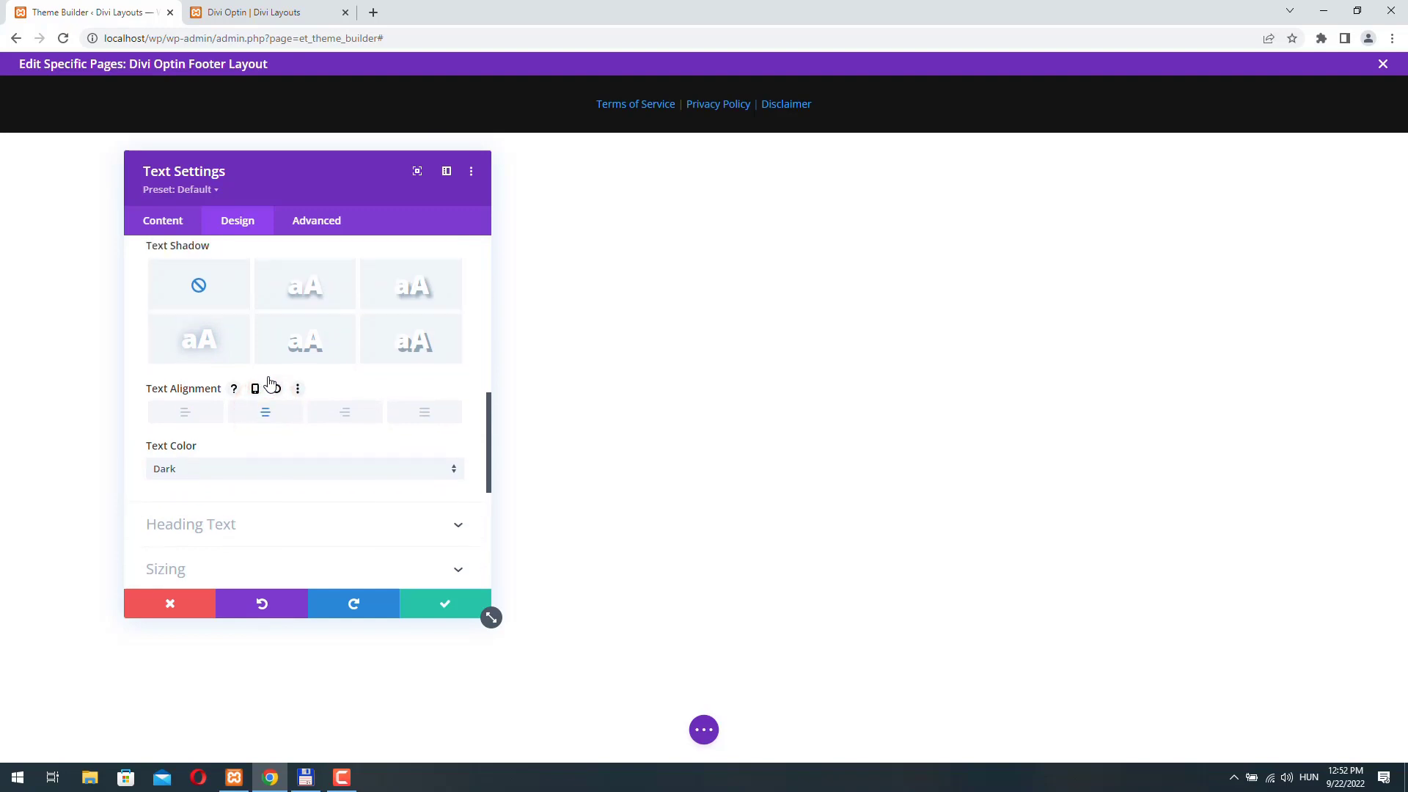
click(221, 423)
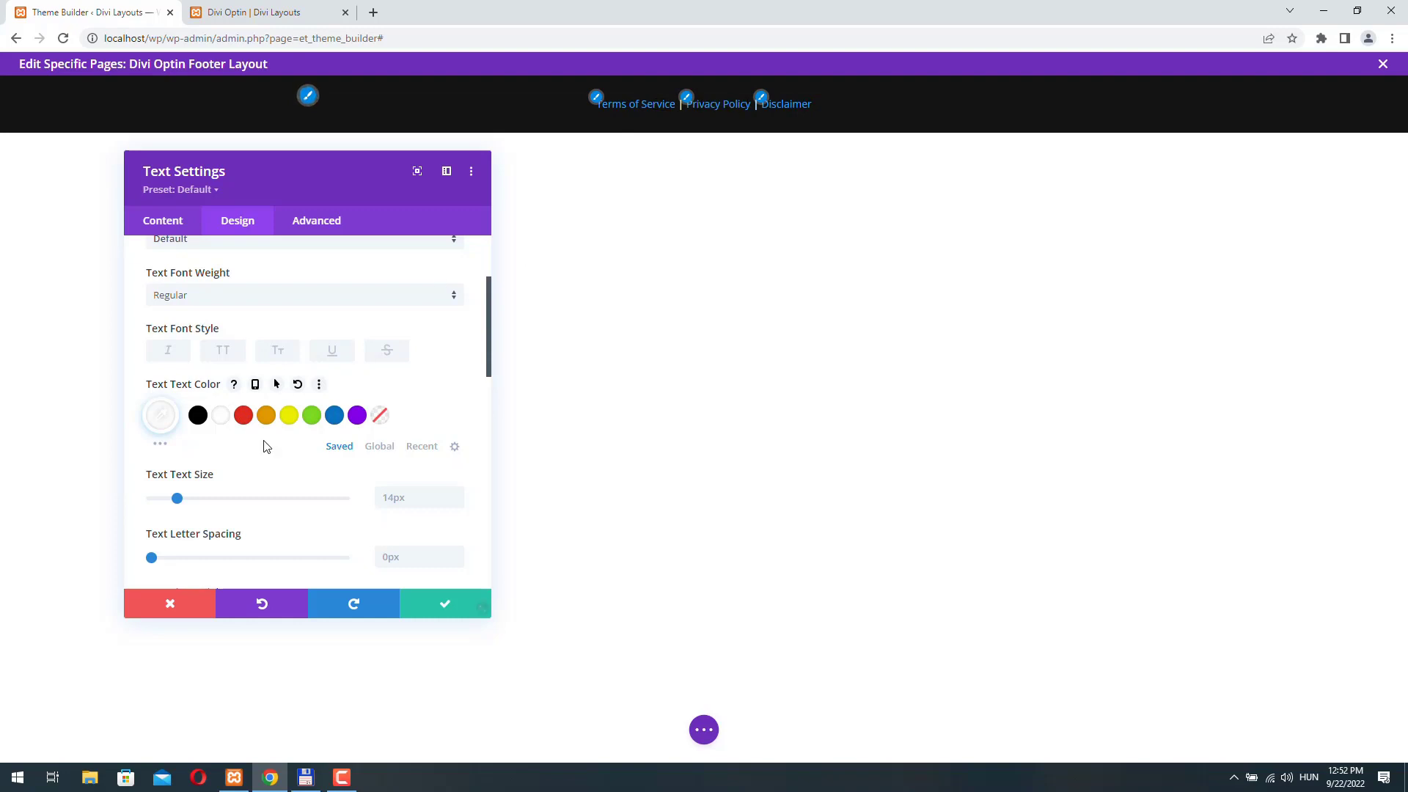
scroll(237, 479, up, 2)
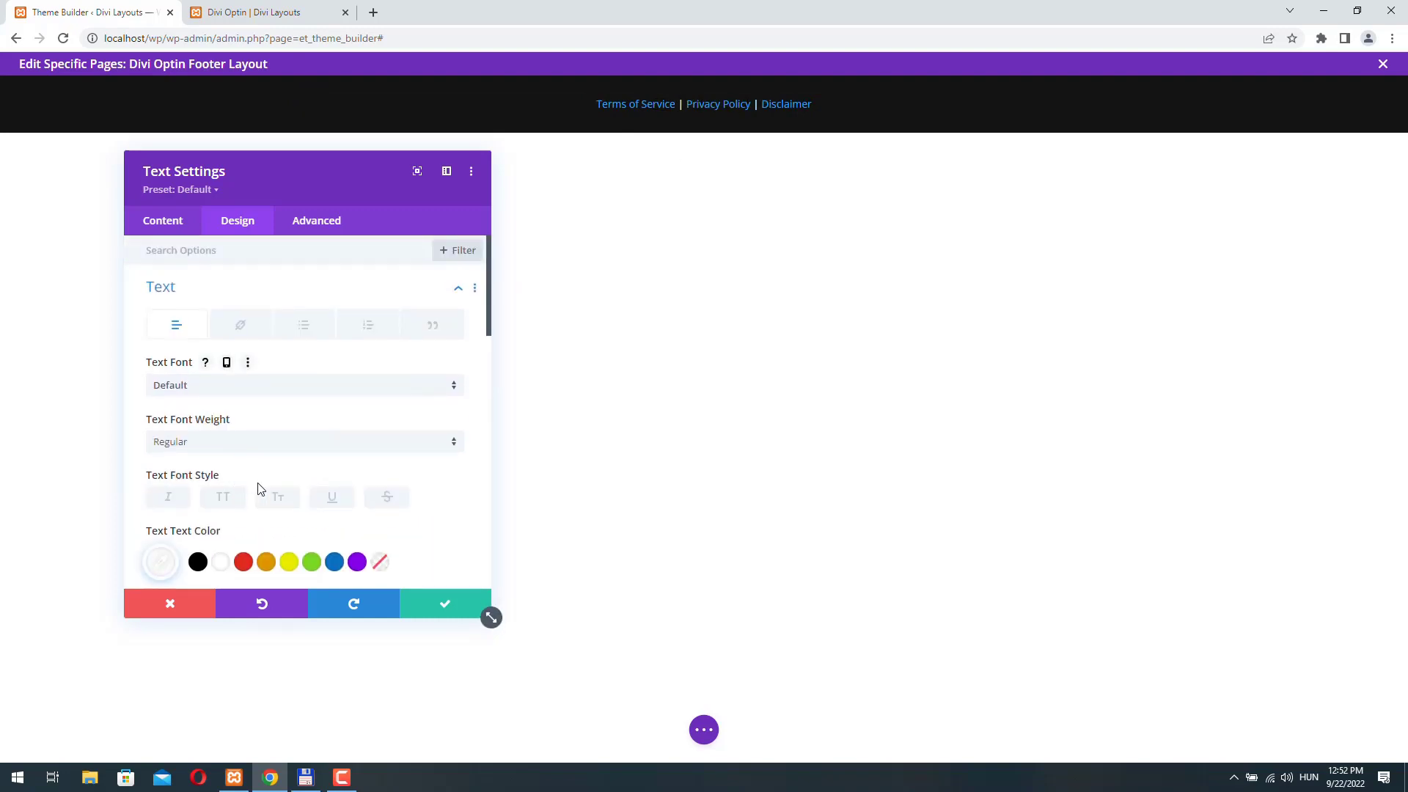
Set the link text color to white at about 0.78 opacity and apply the module settings
click(241, 329)
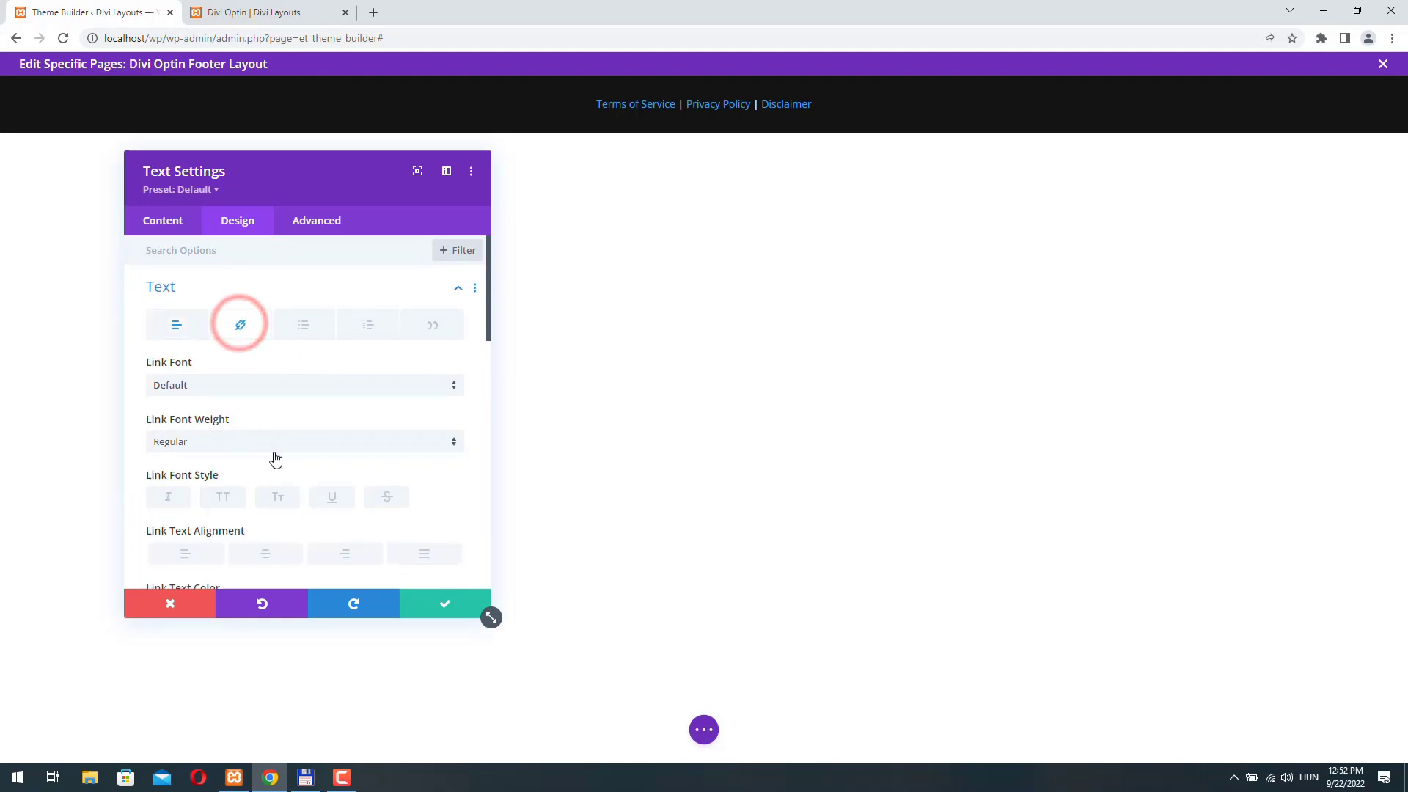
scroll(274, 458, down, 3)
click(222, 408)
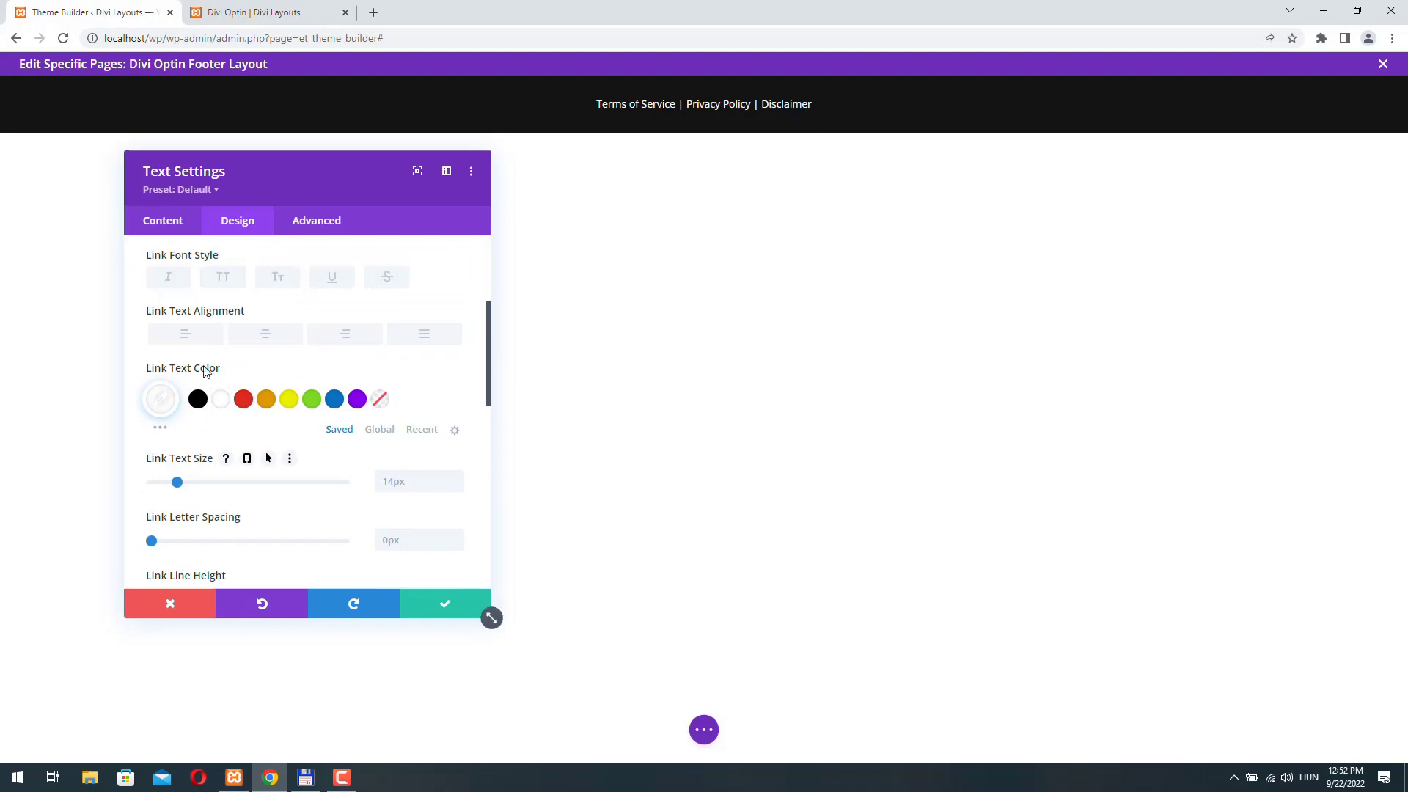
click(161, 399)
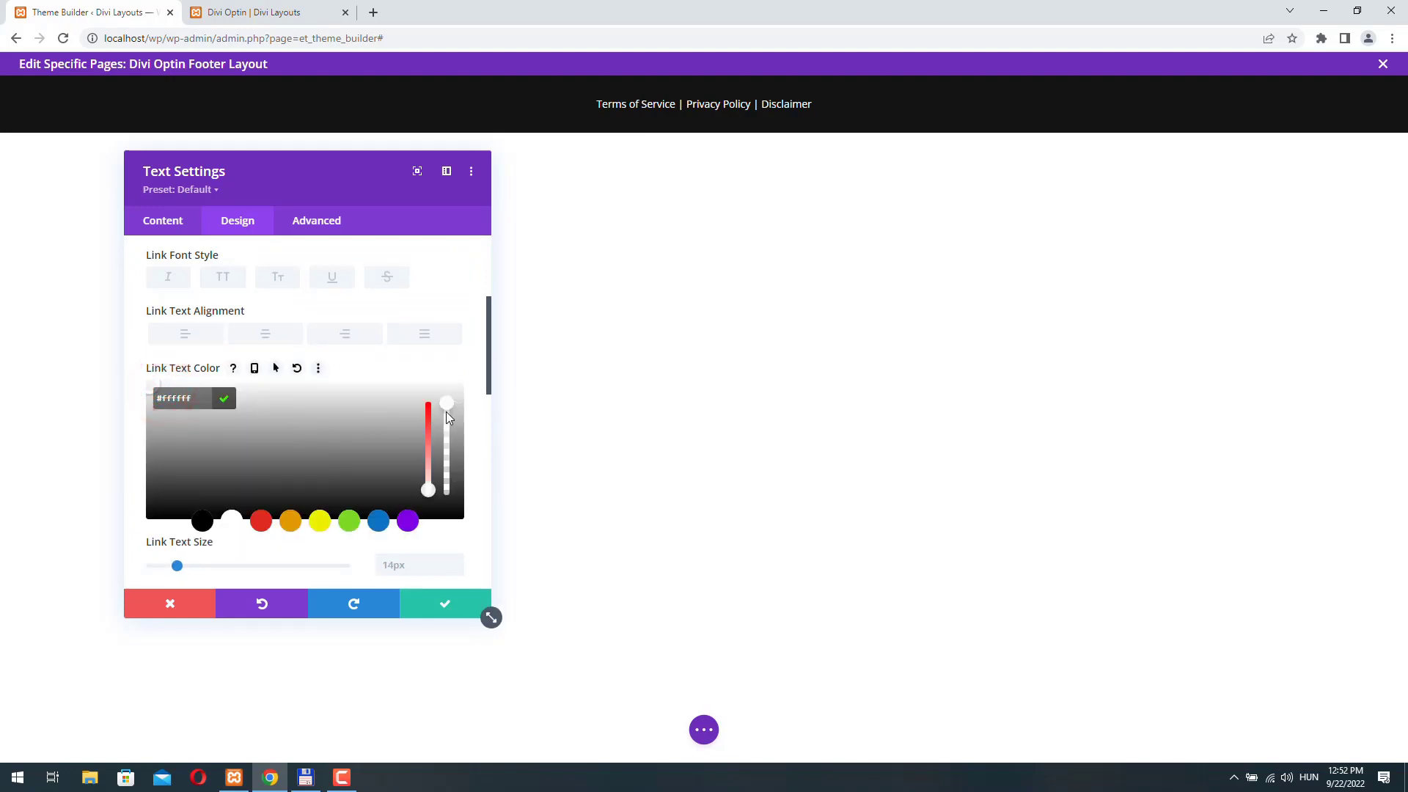
drag(447, 401, 447, 410)
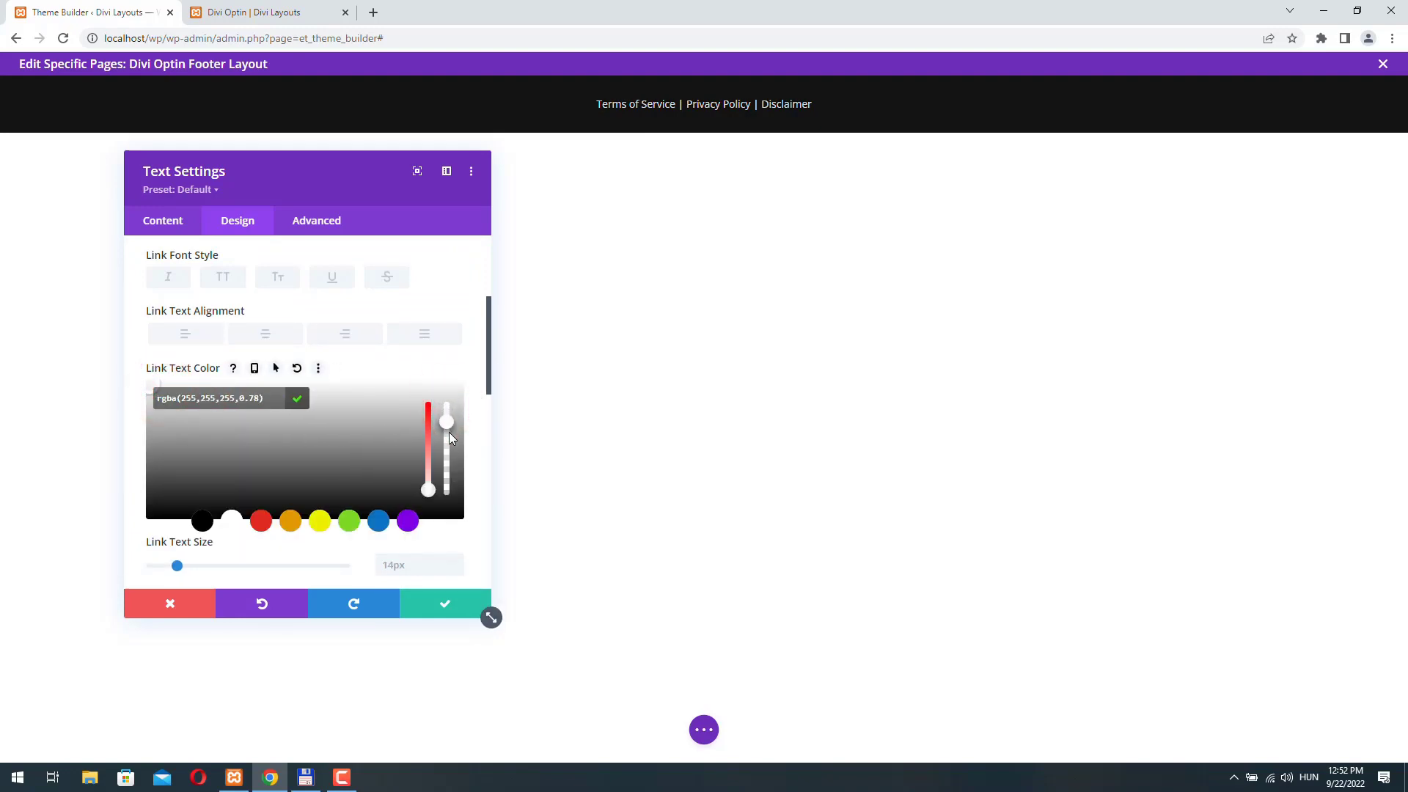
click(444, 609)
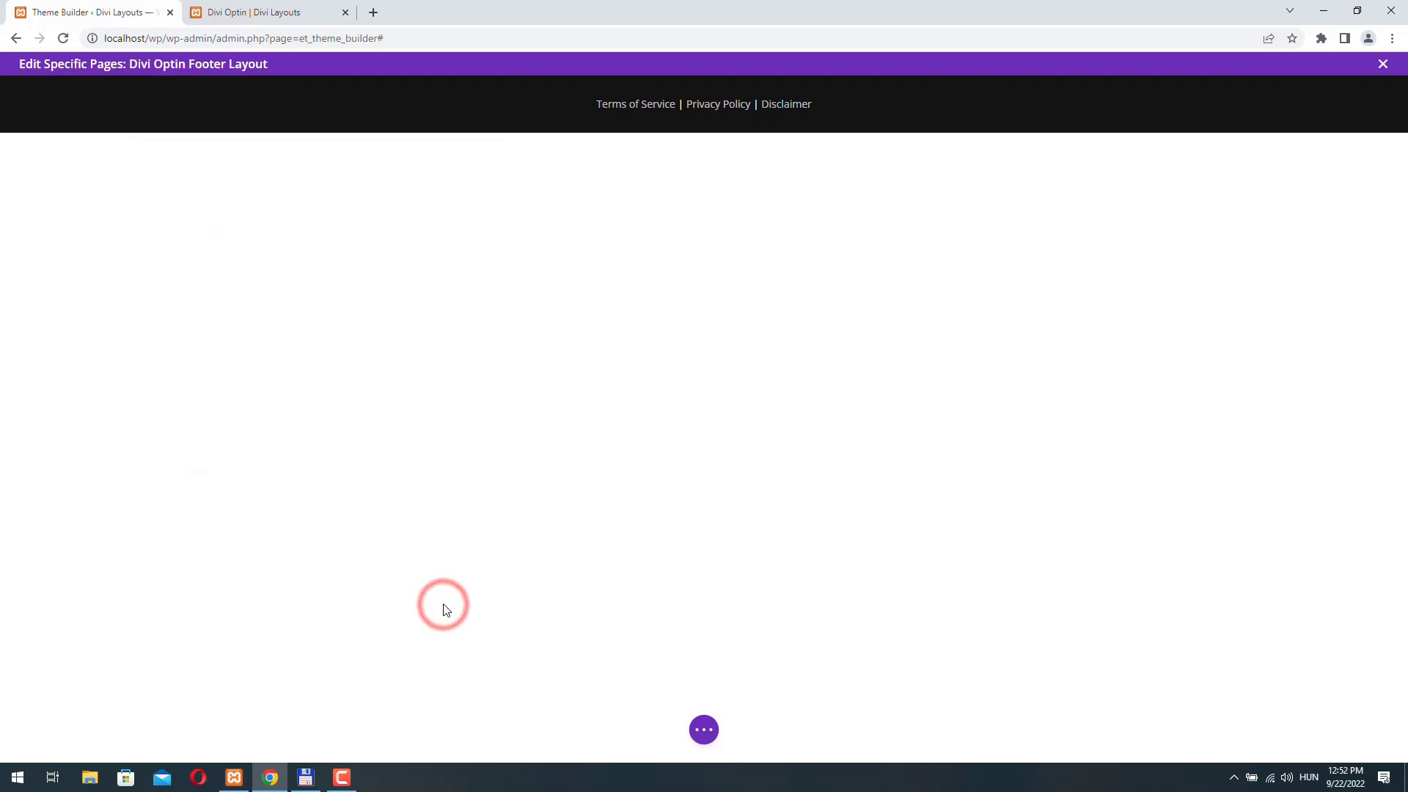
Duplicate the links Text module and replace the copy's body with "Copyright 2022 - Company - All Rights Reserved"
mouse_move(701, 107)
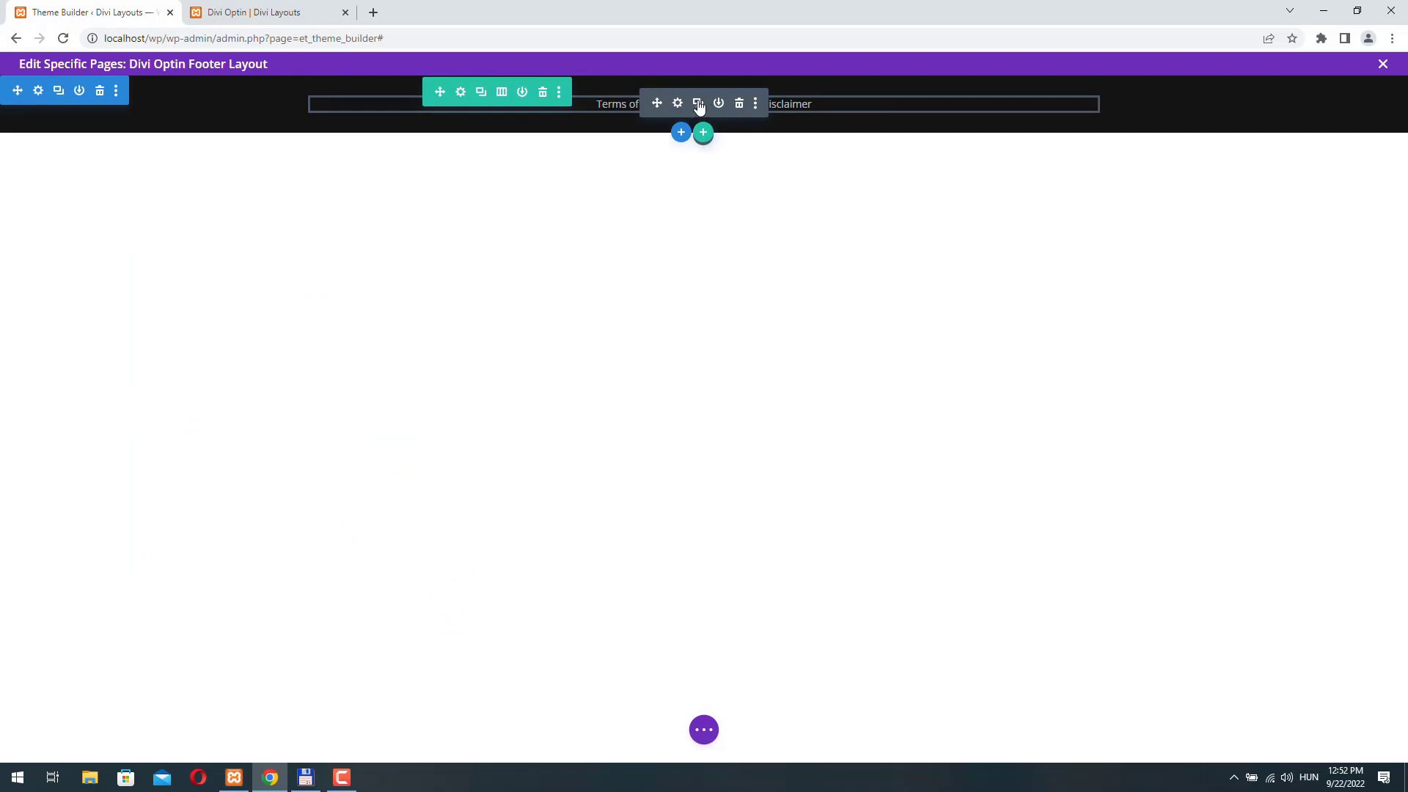
click(698, 105)
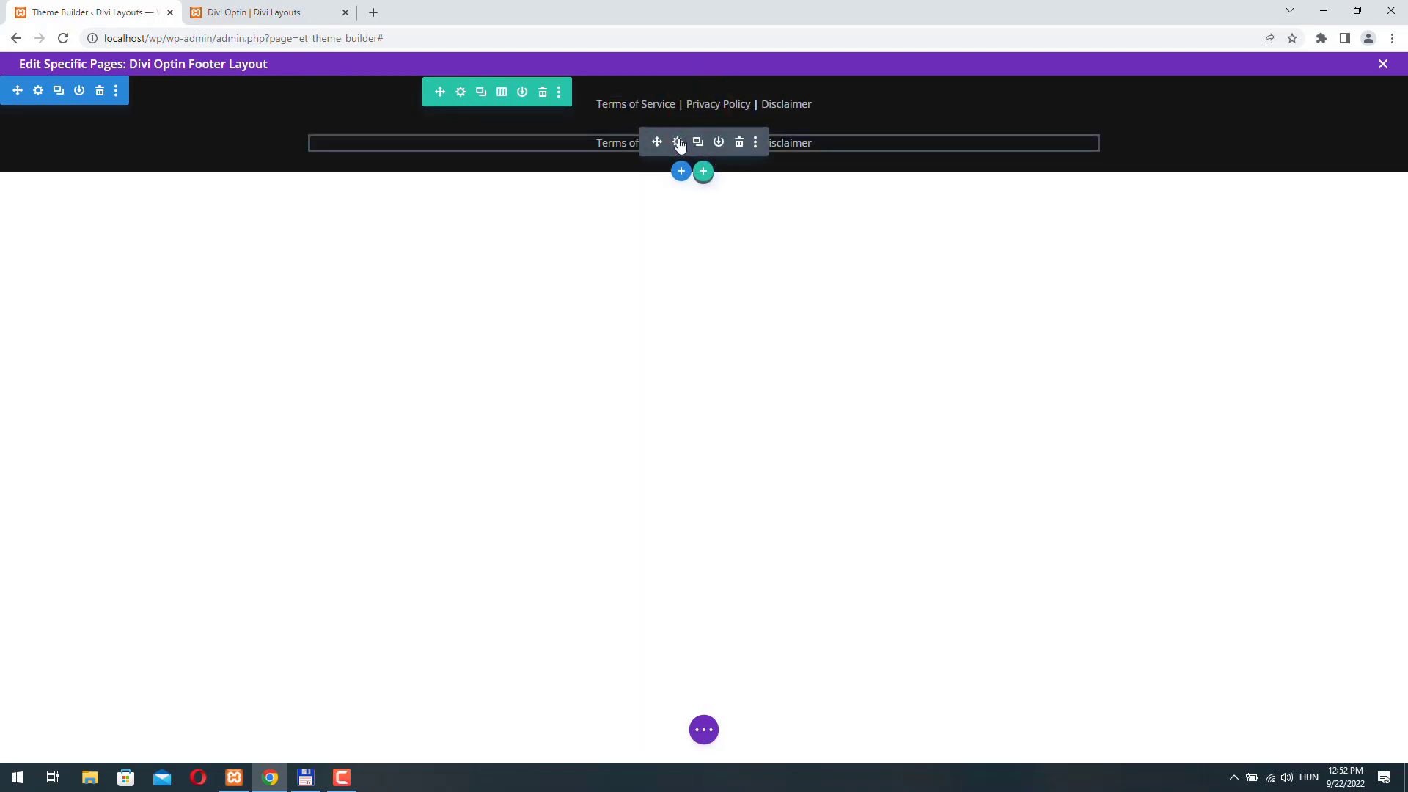
click(678, 143)
click(401, 451)
key(ctrl+a)
text(Copyr)
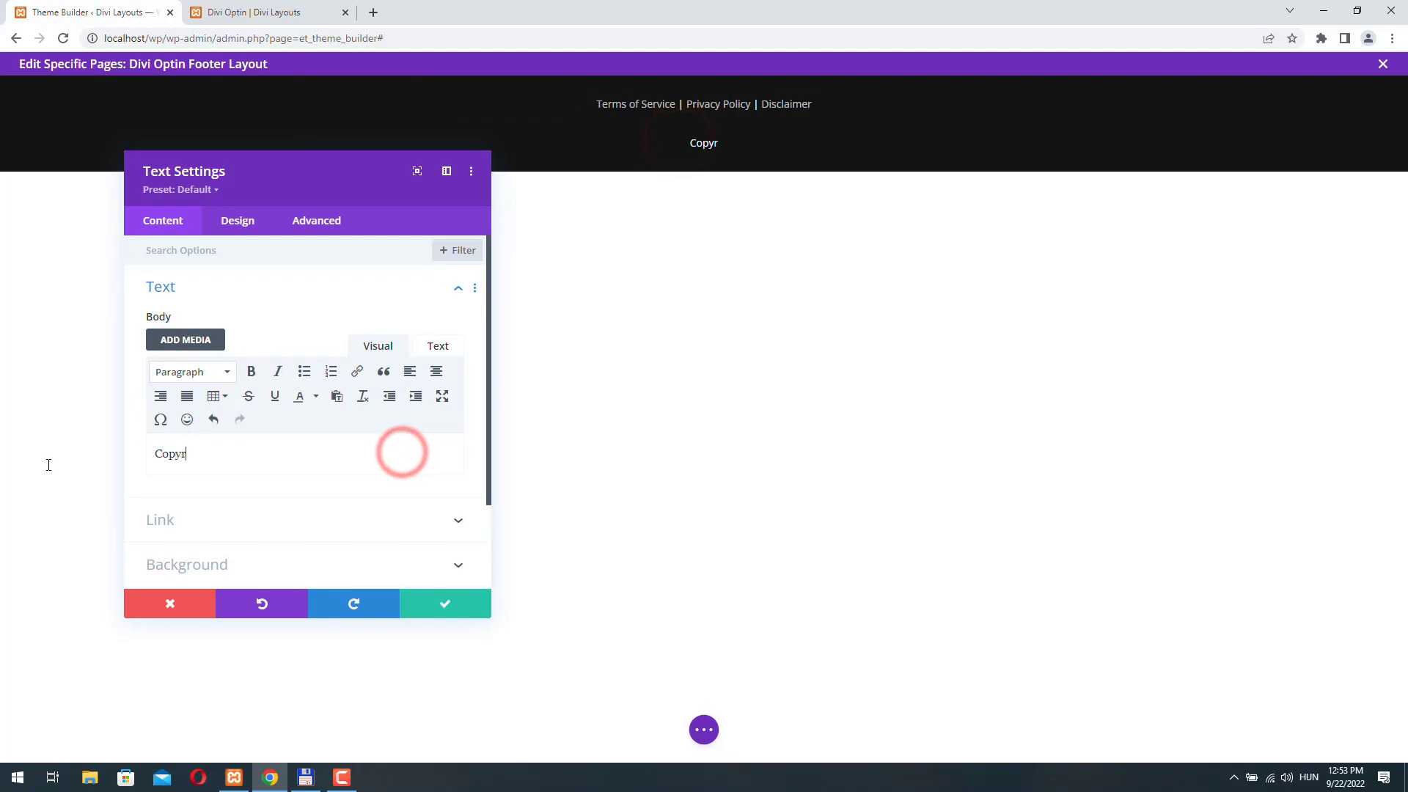
text(ight 2022 - Company - All Rights Rese)
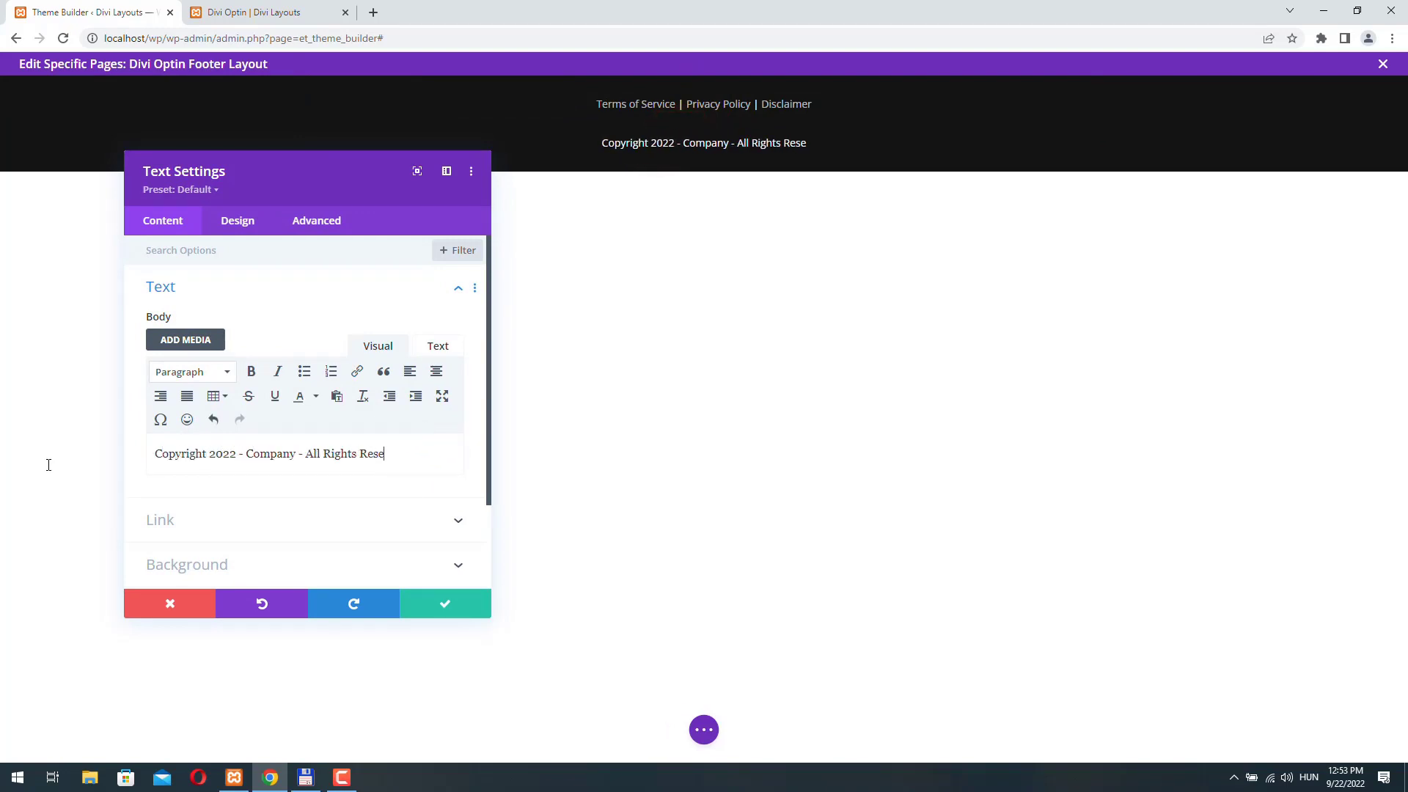
text(rved)
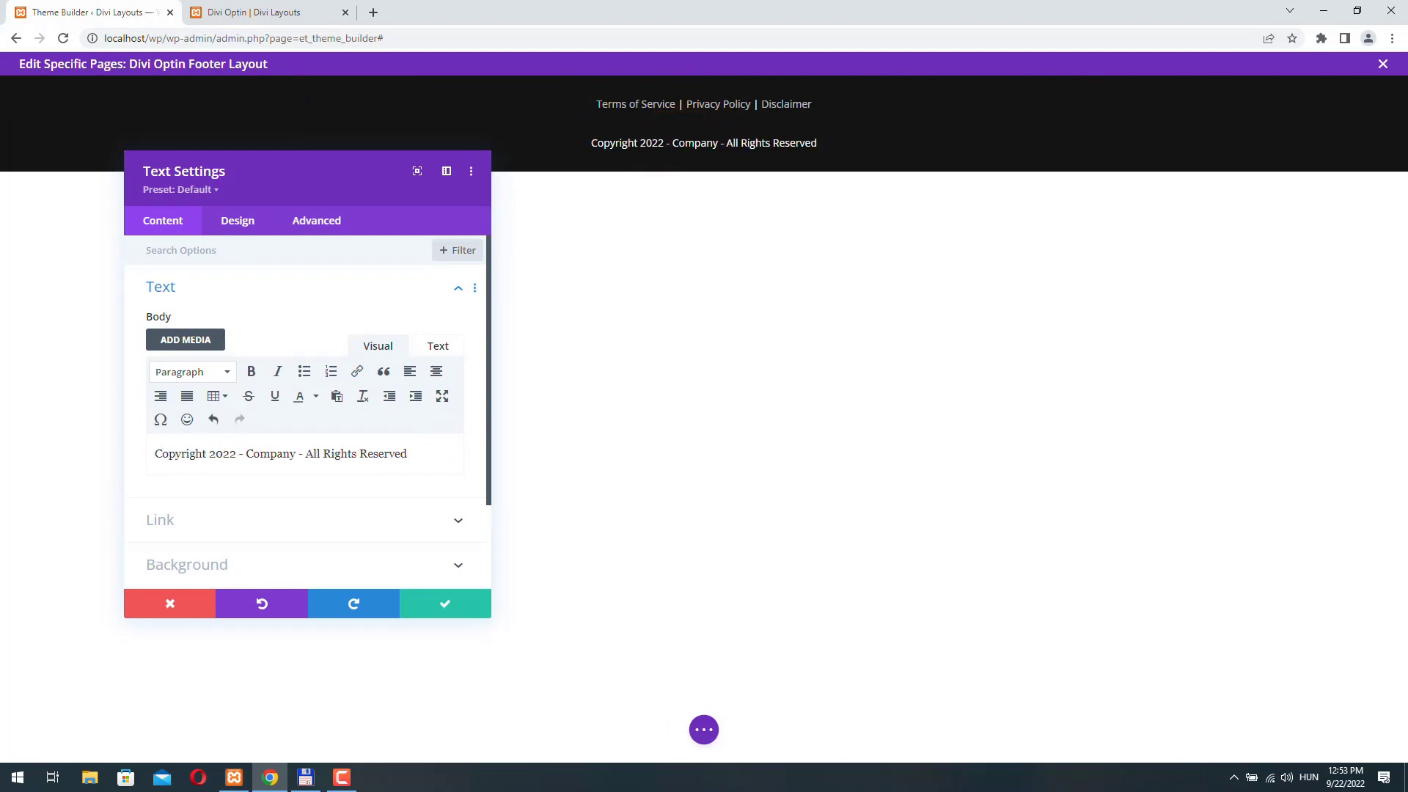
Make the copyright text italic, reduce its text size slightly, and apply the module settings
click(245, 221)
click(273, 286)
scroll(267, 416, down, 3)
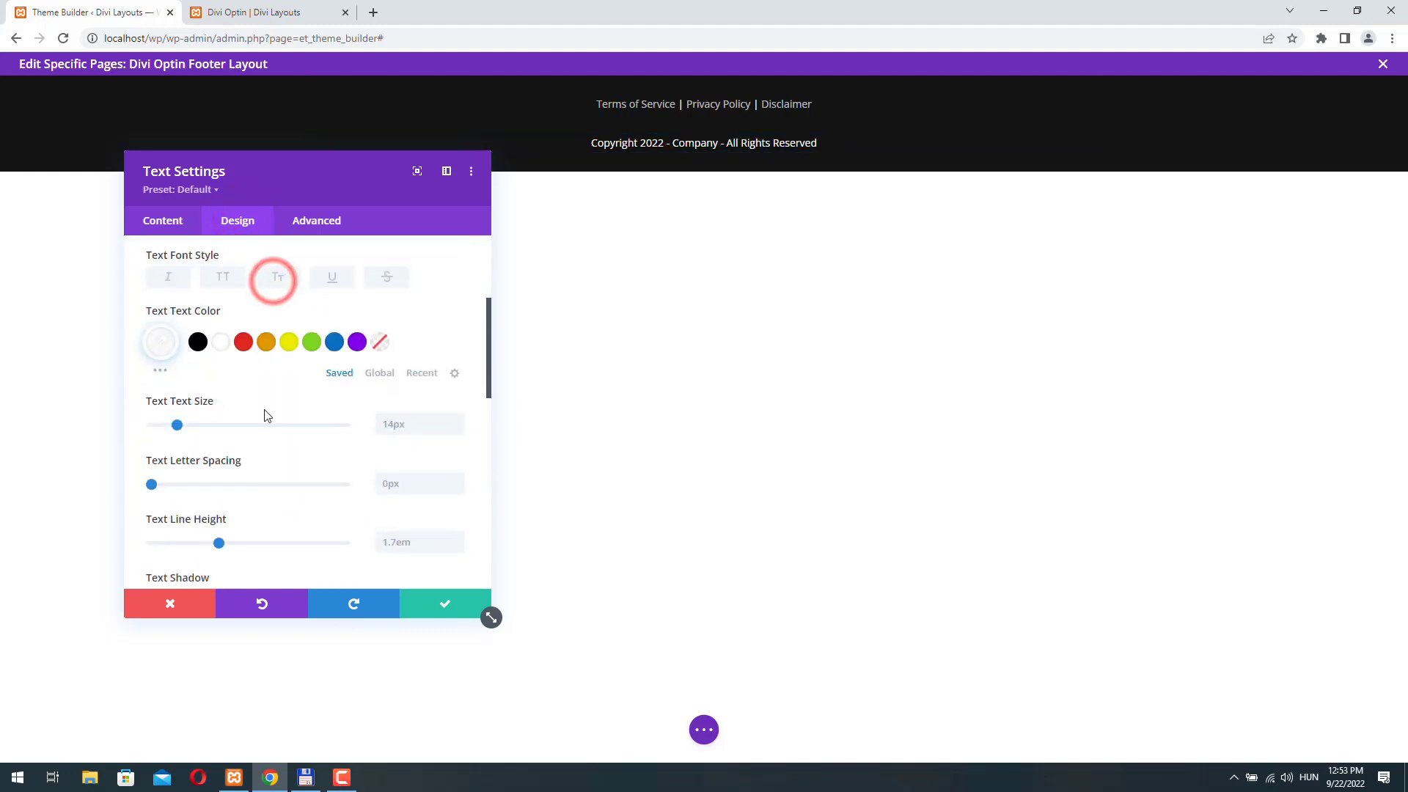
click(168, 279)
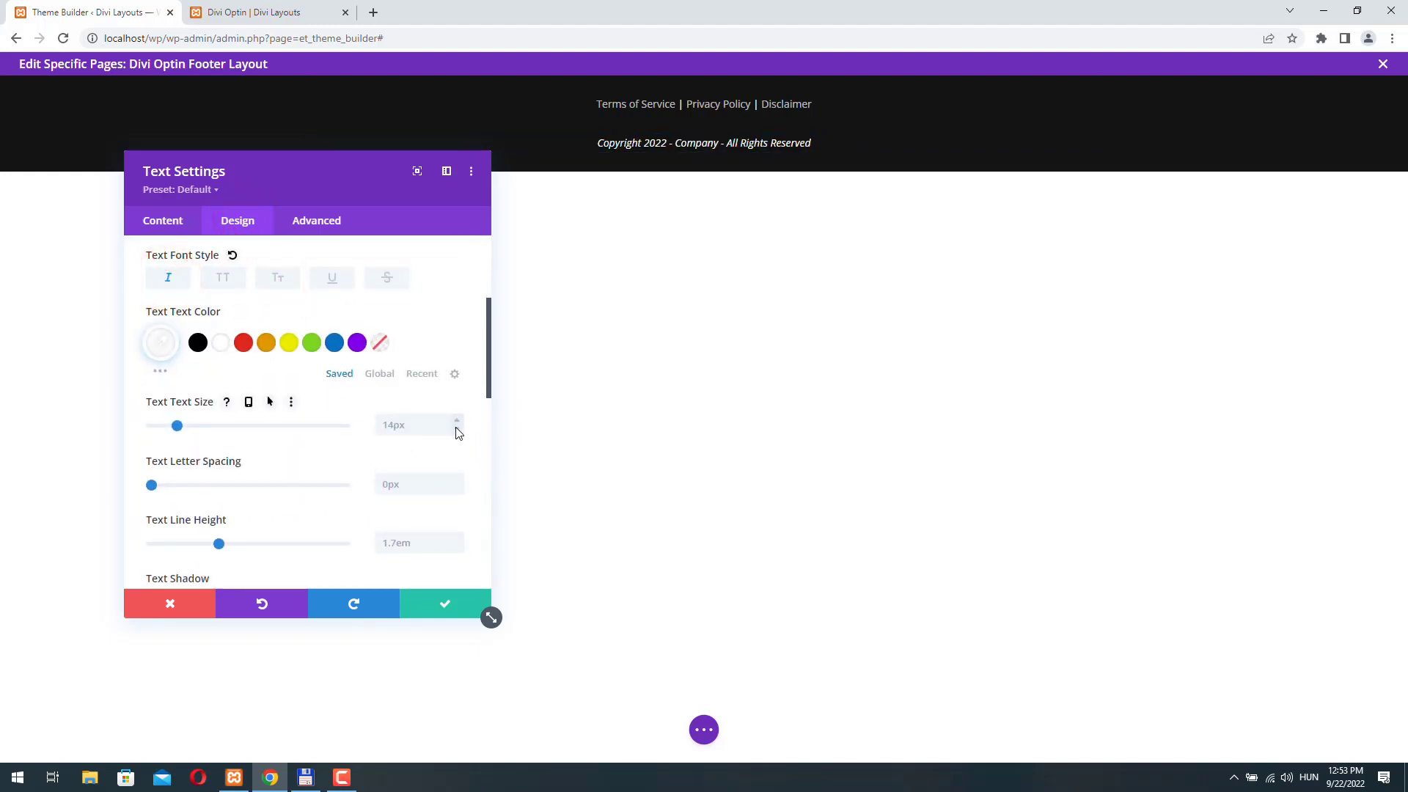
click(457, 430)
click(457, 430)
click(434, 603)
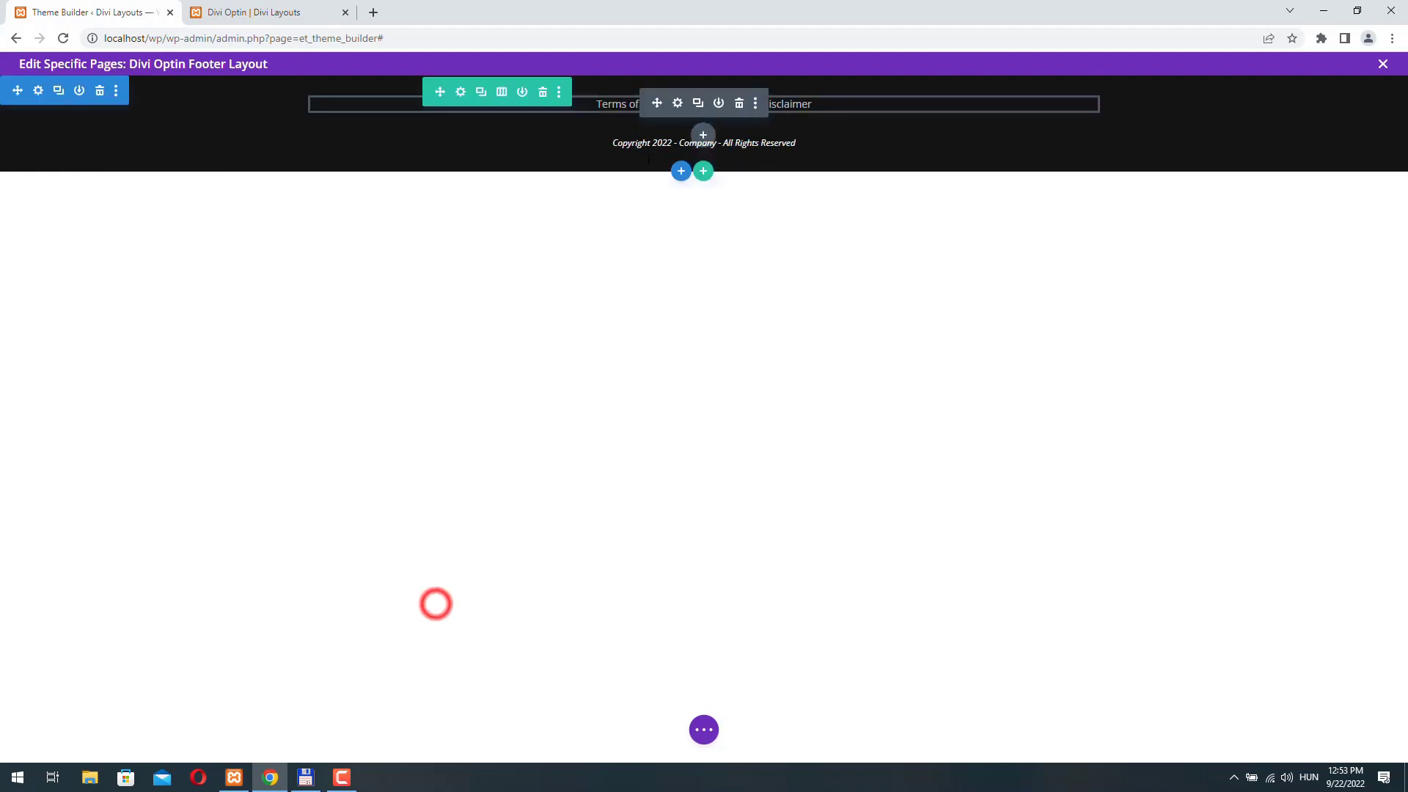
Set the links Text module's bottom margin to 0px and save the footer layout
click(676, 104)
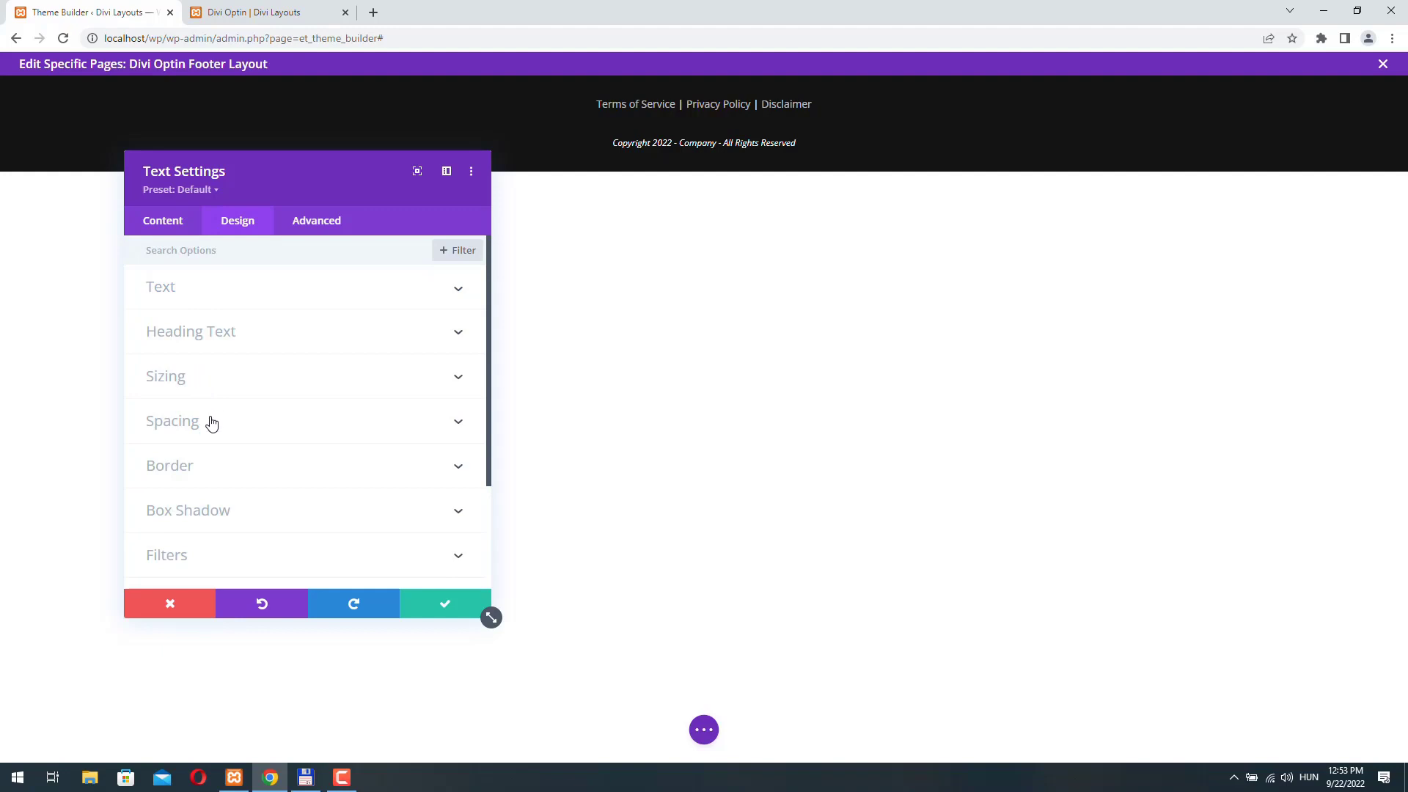
click(210, 420)
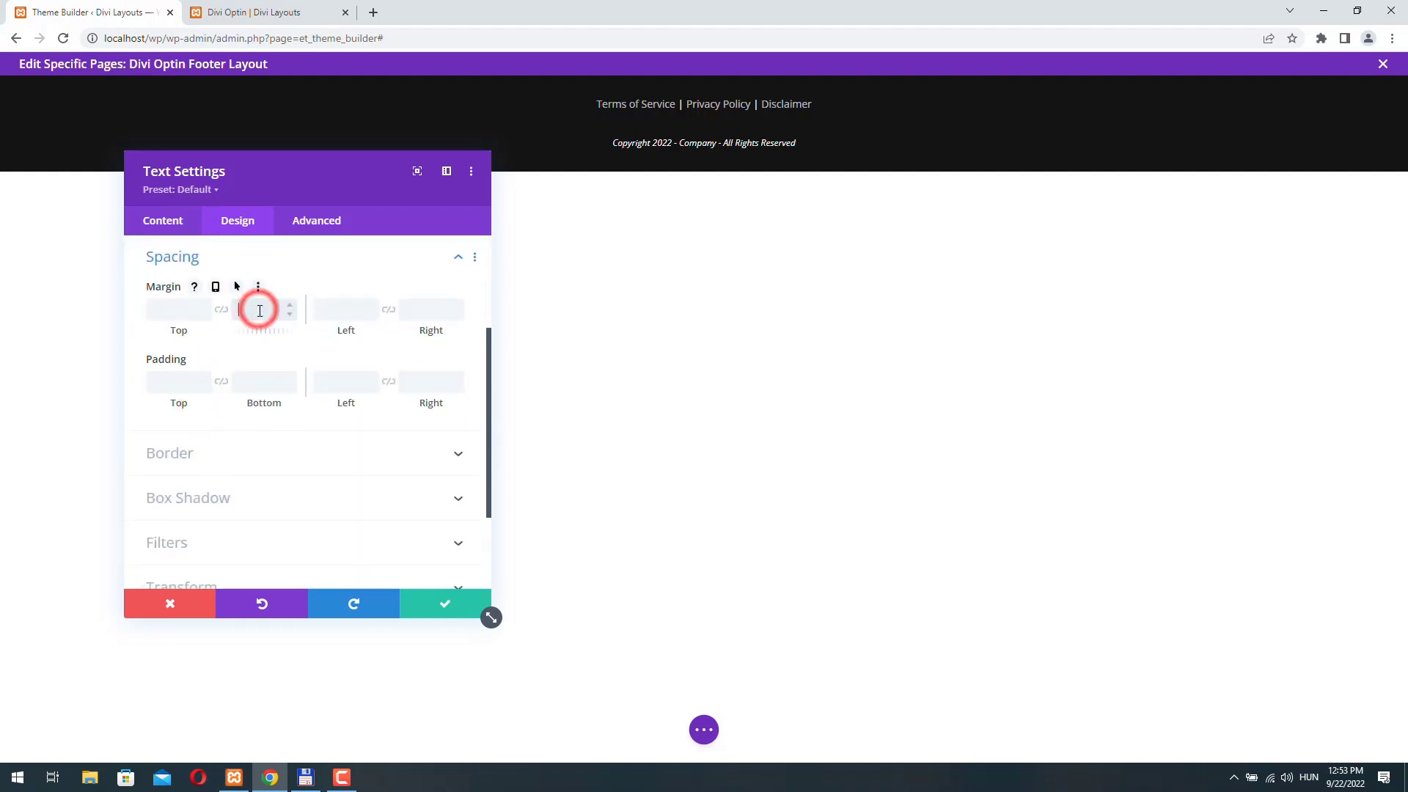
text(0px)
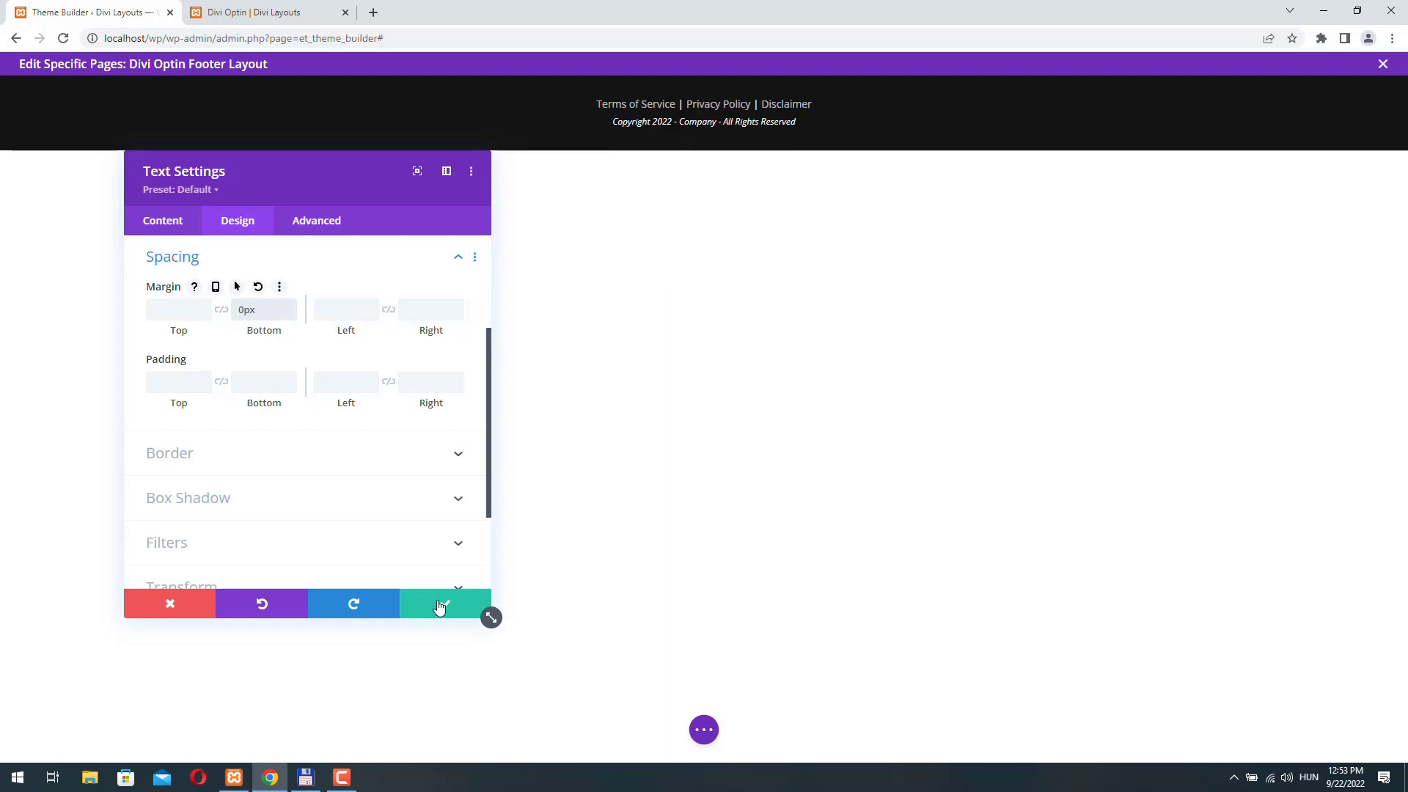
click(439, 602)
click(704, 730)
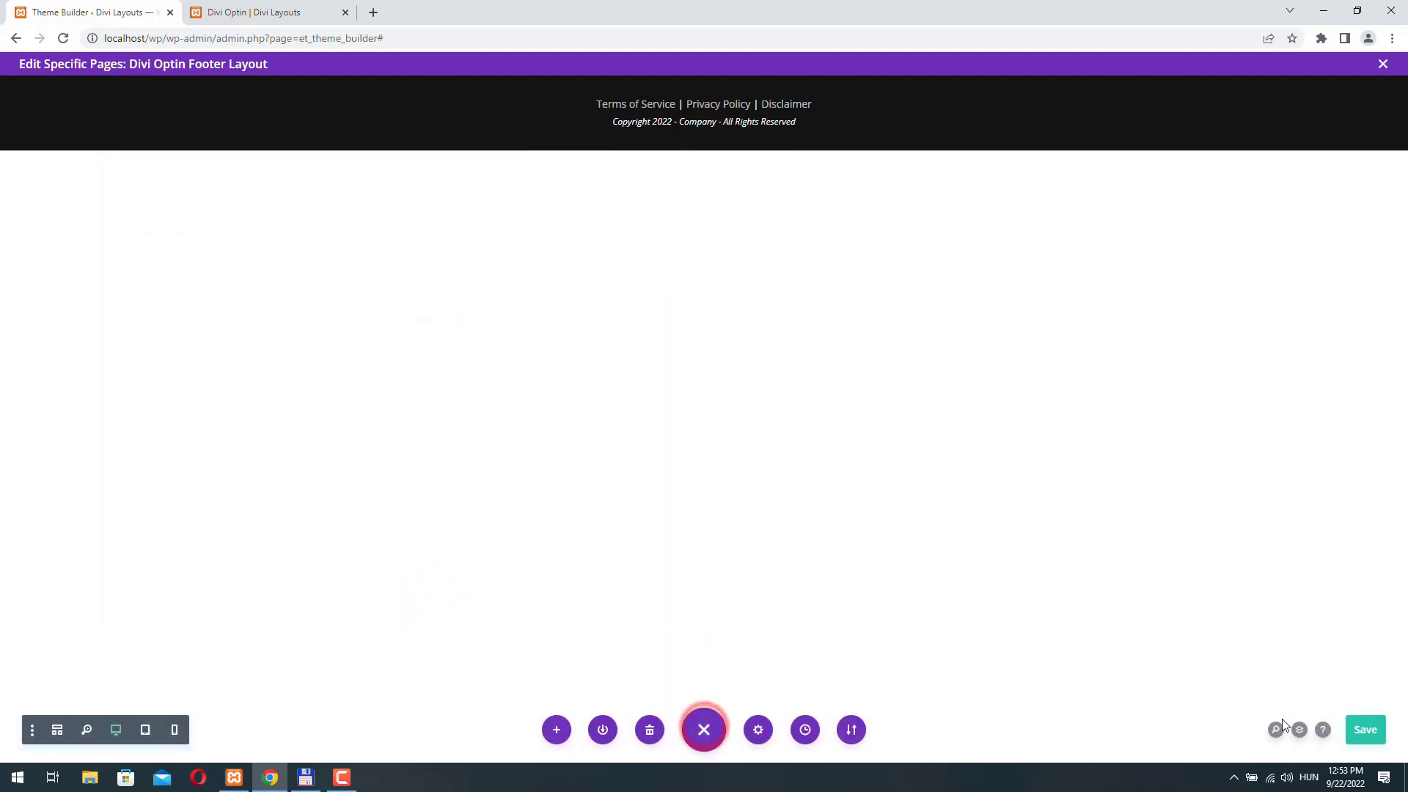
click(1365, 730)
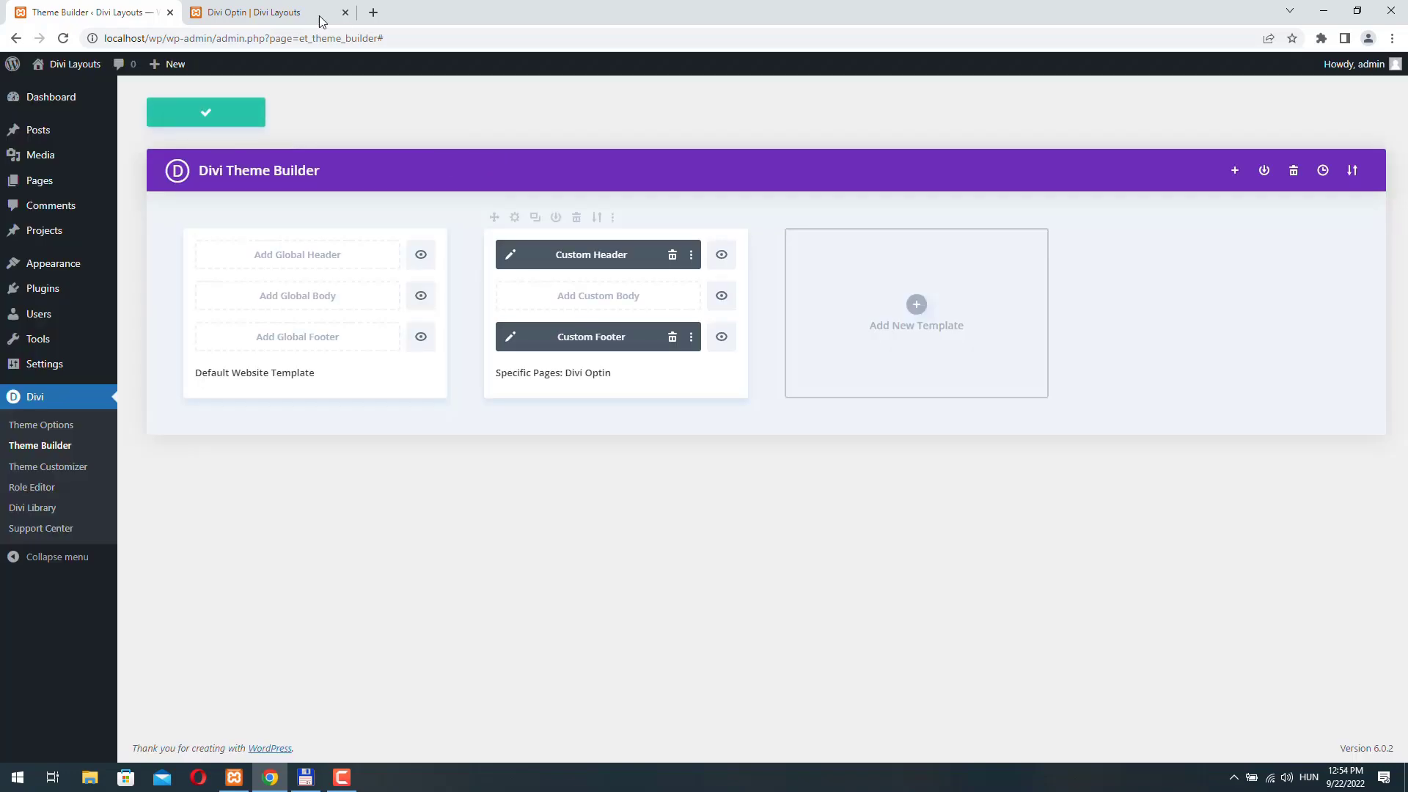
Reload the Divi Optin page to check its custom footer, and return to the Theme Builder
click(256, 13)
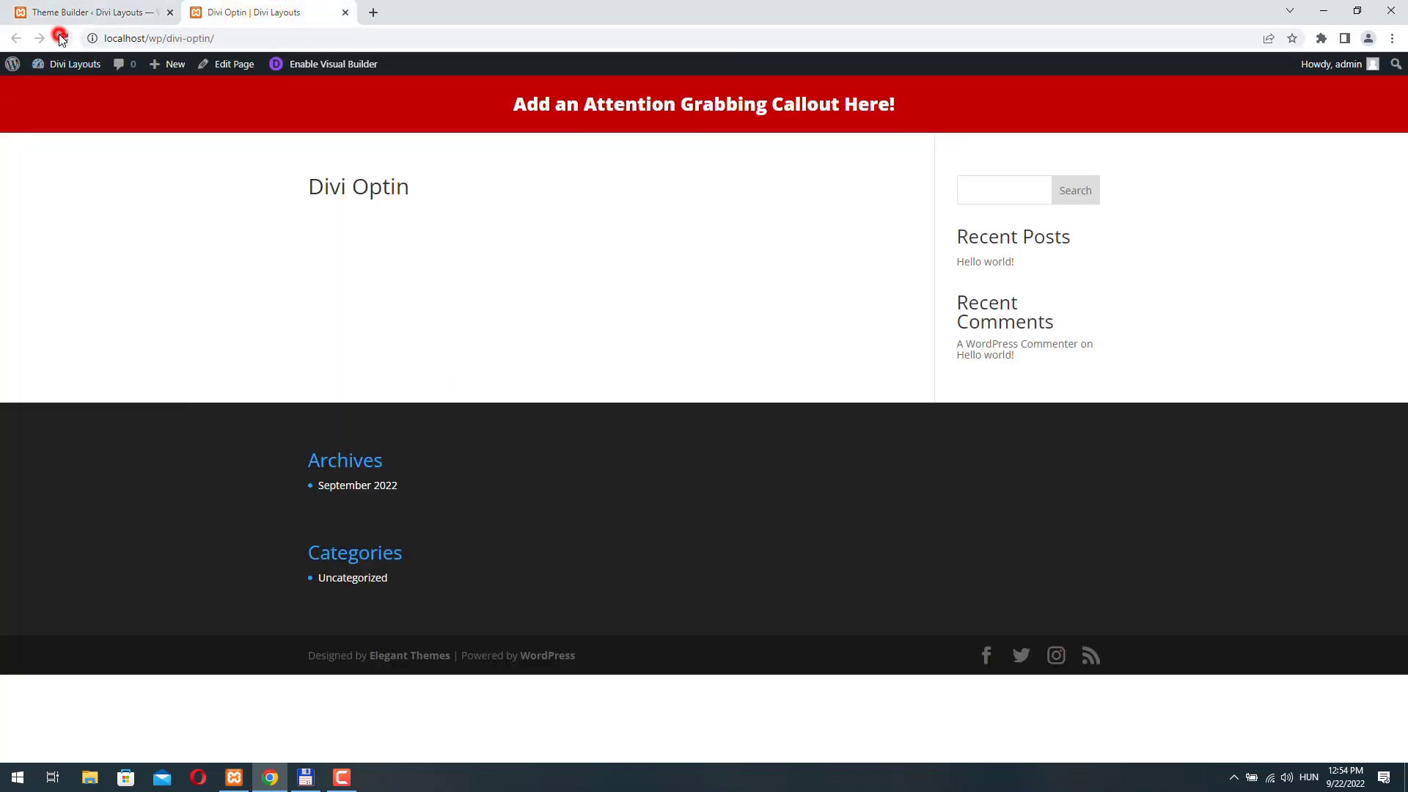
click(63, 38)
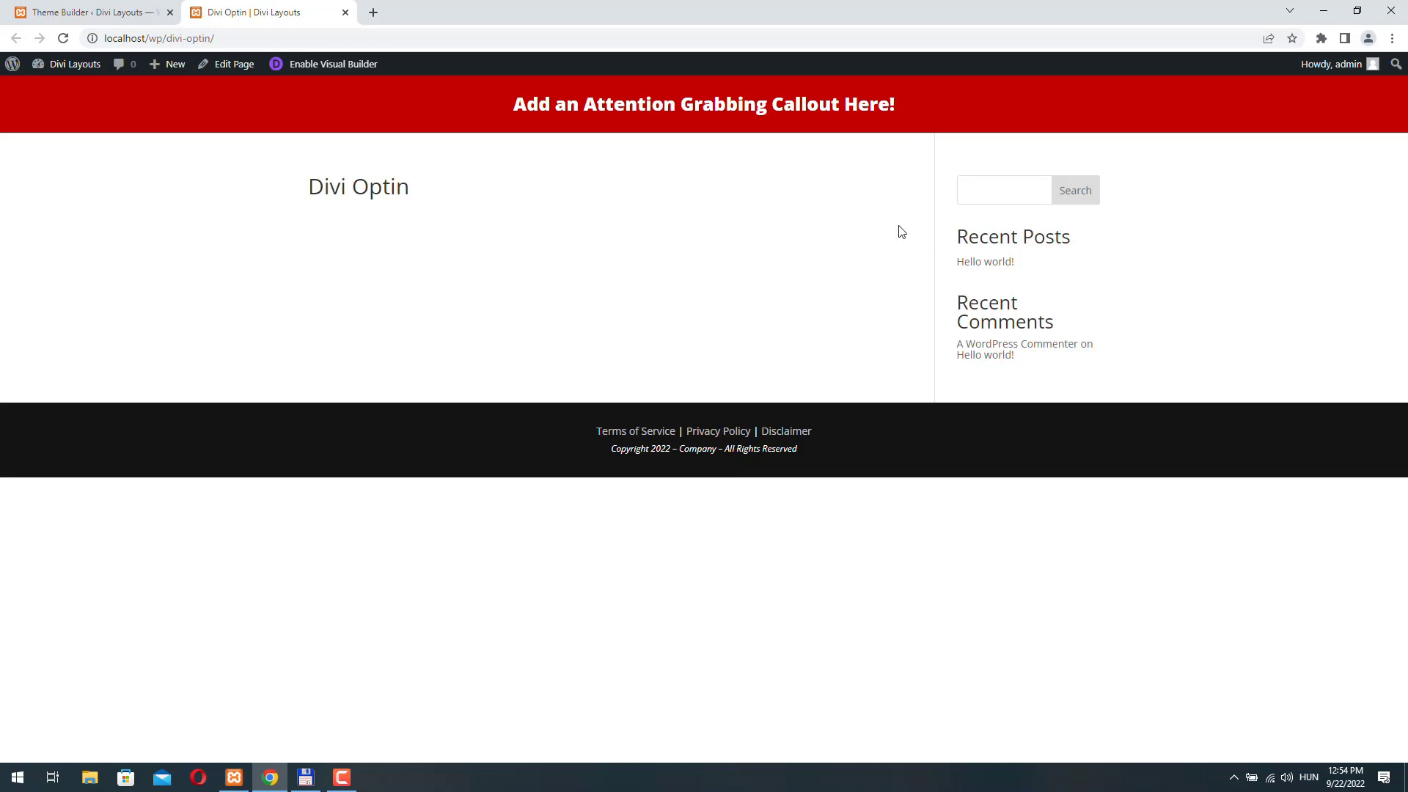
click(92, 13)
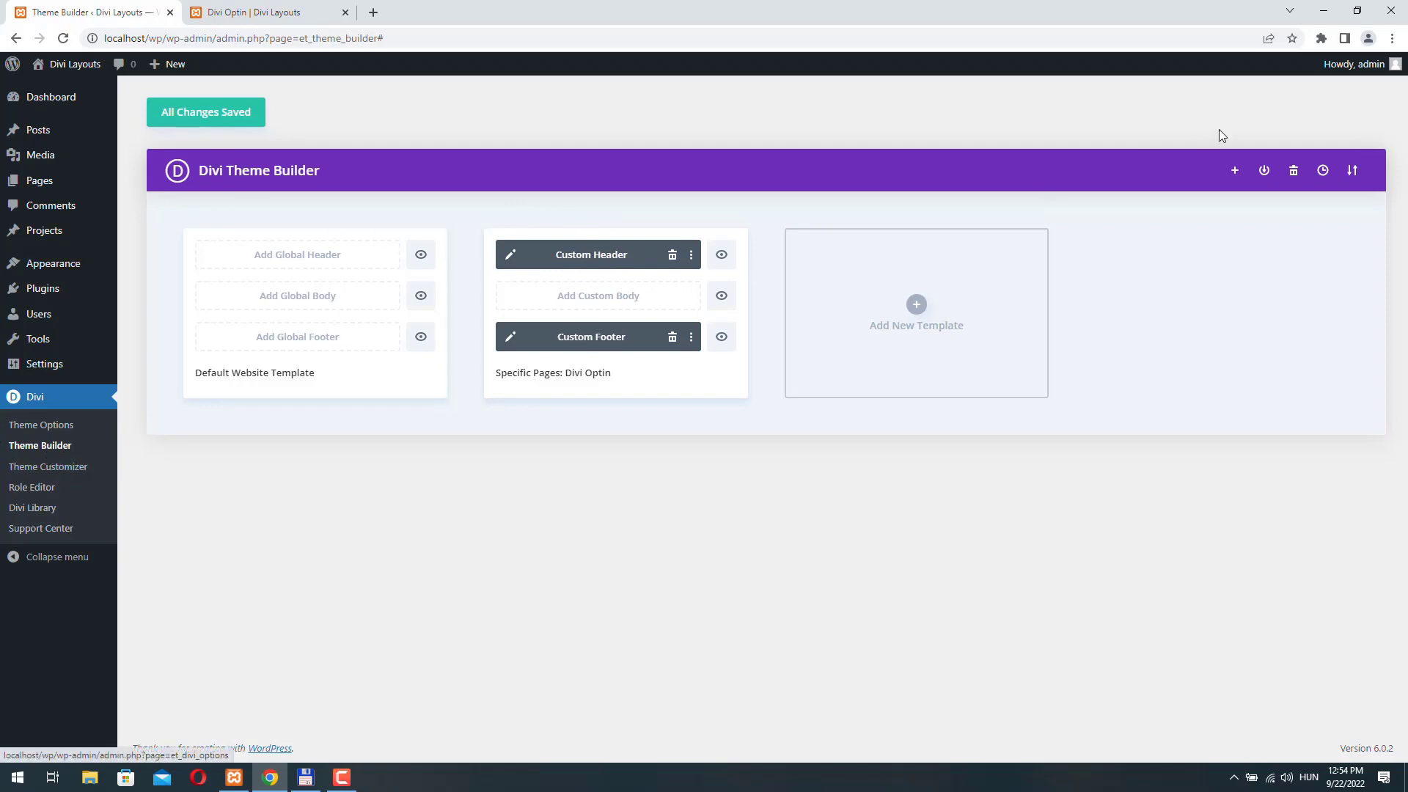
Review the Theme Builder's template import options and close them without importing anything
click(1352, 172)
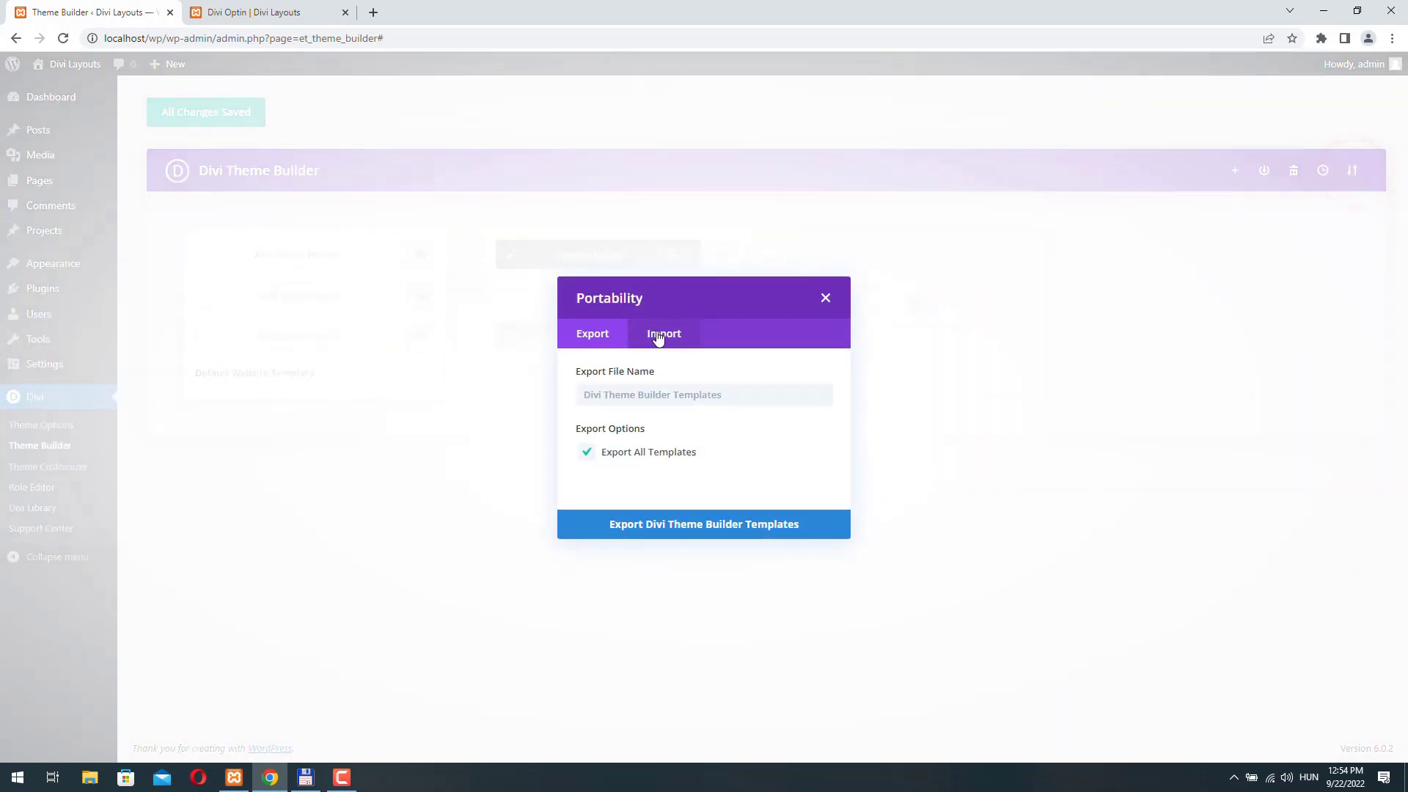
click(657, 334)
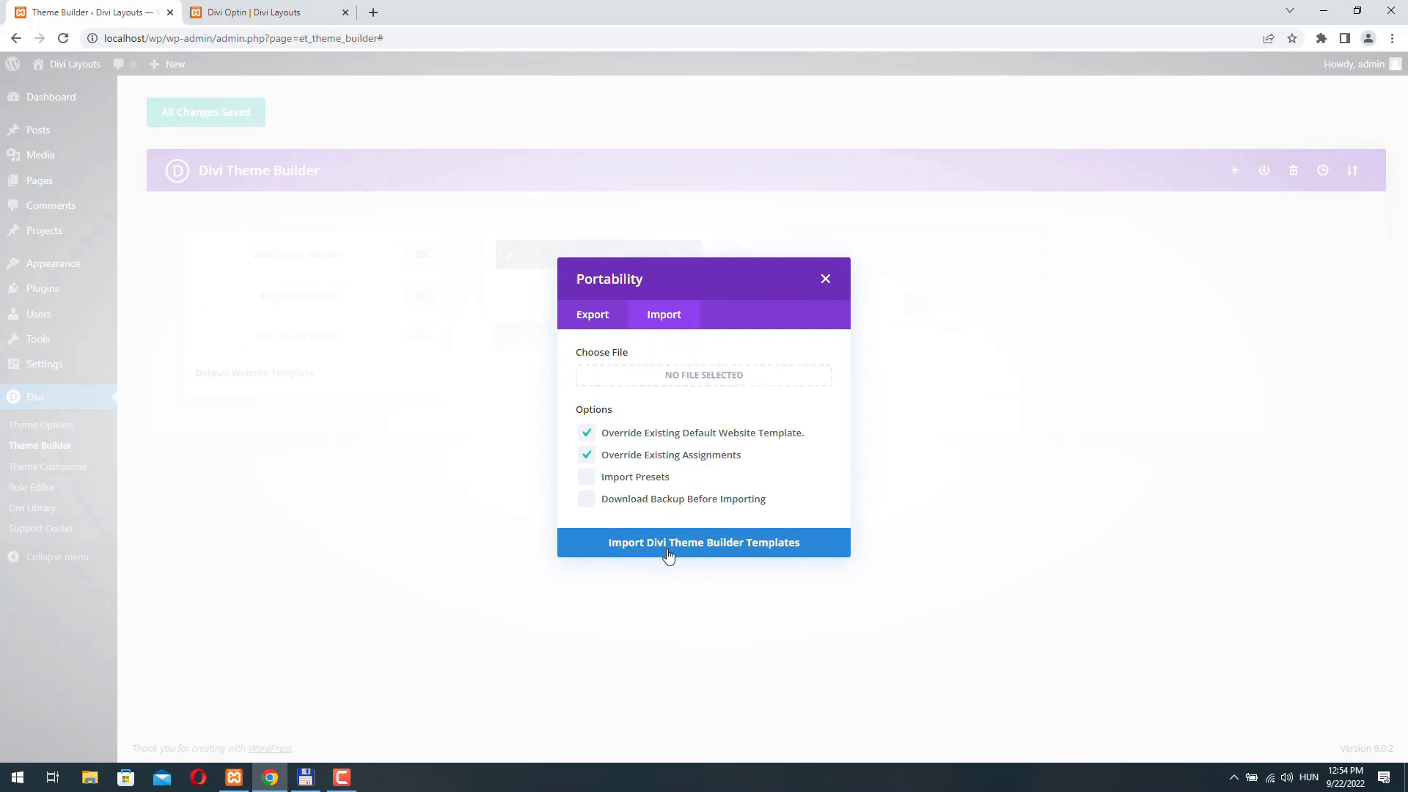
click(824, 279)
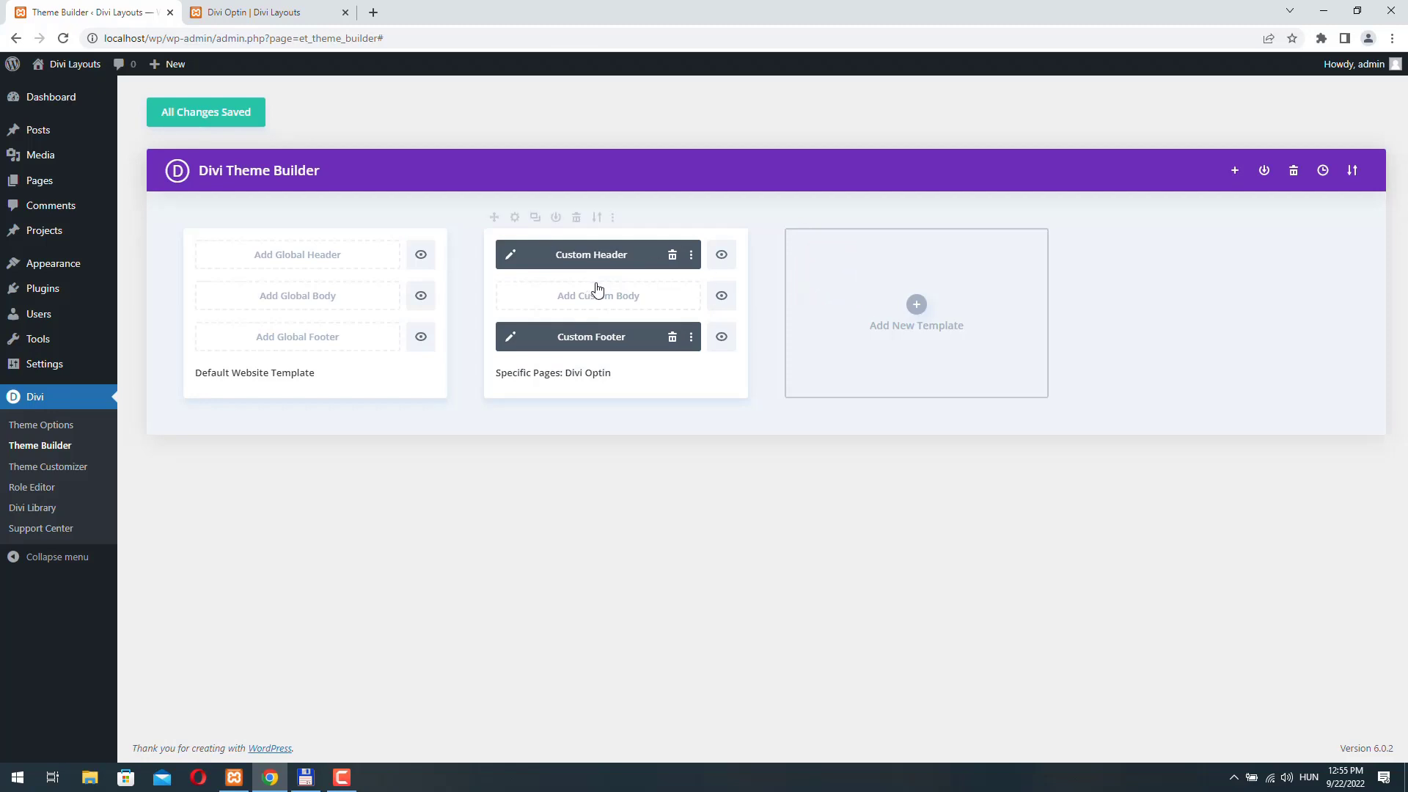
Review which specific pages the custom header and footer template is assigned to, and close its settings
click(514, 219)
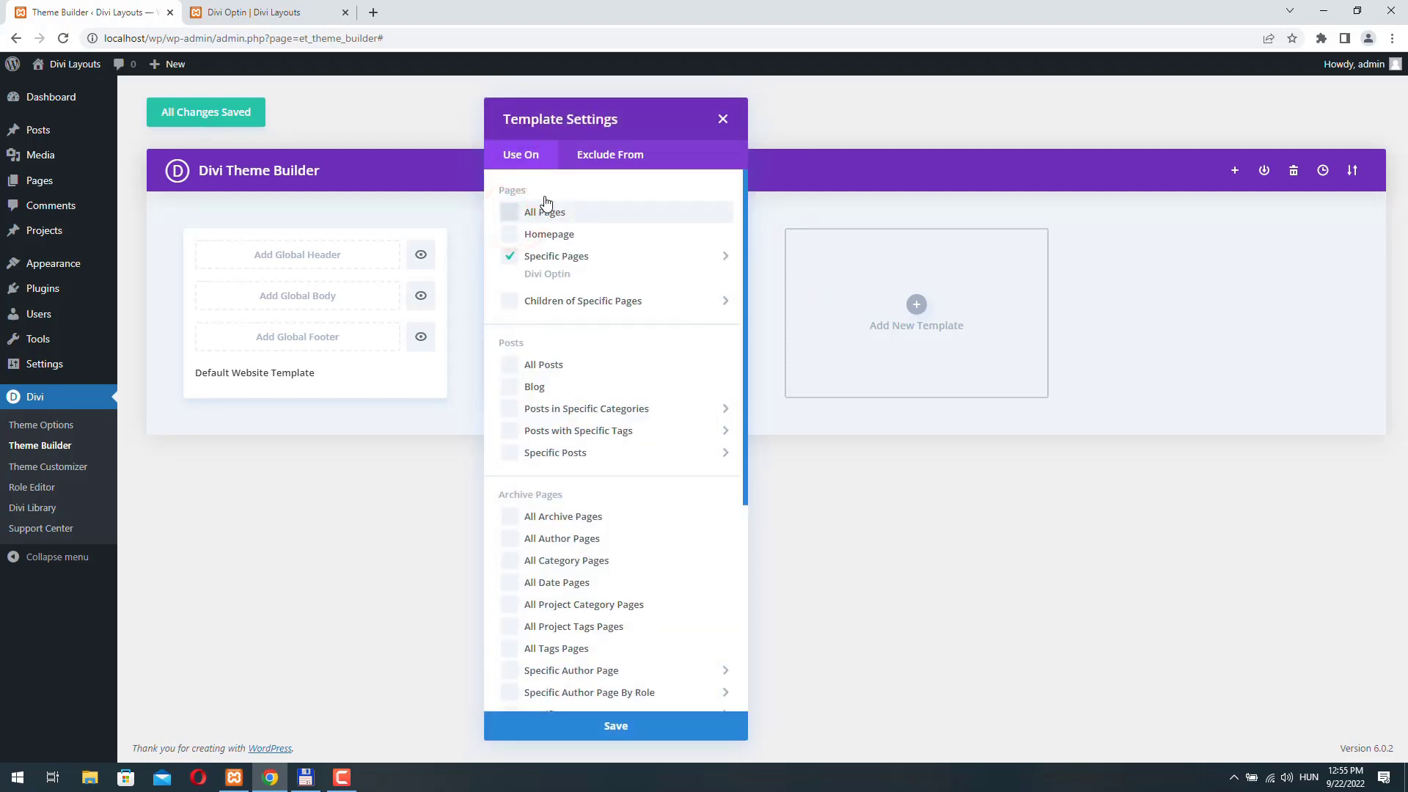
mouse_move(546, 265)
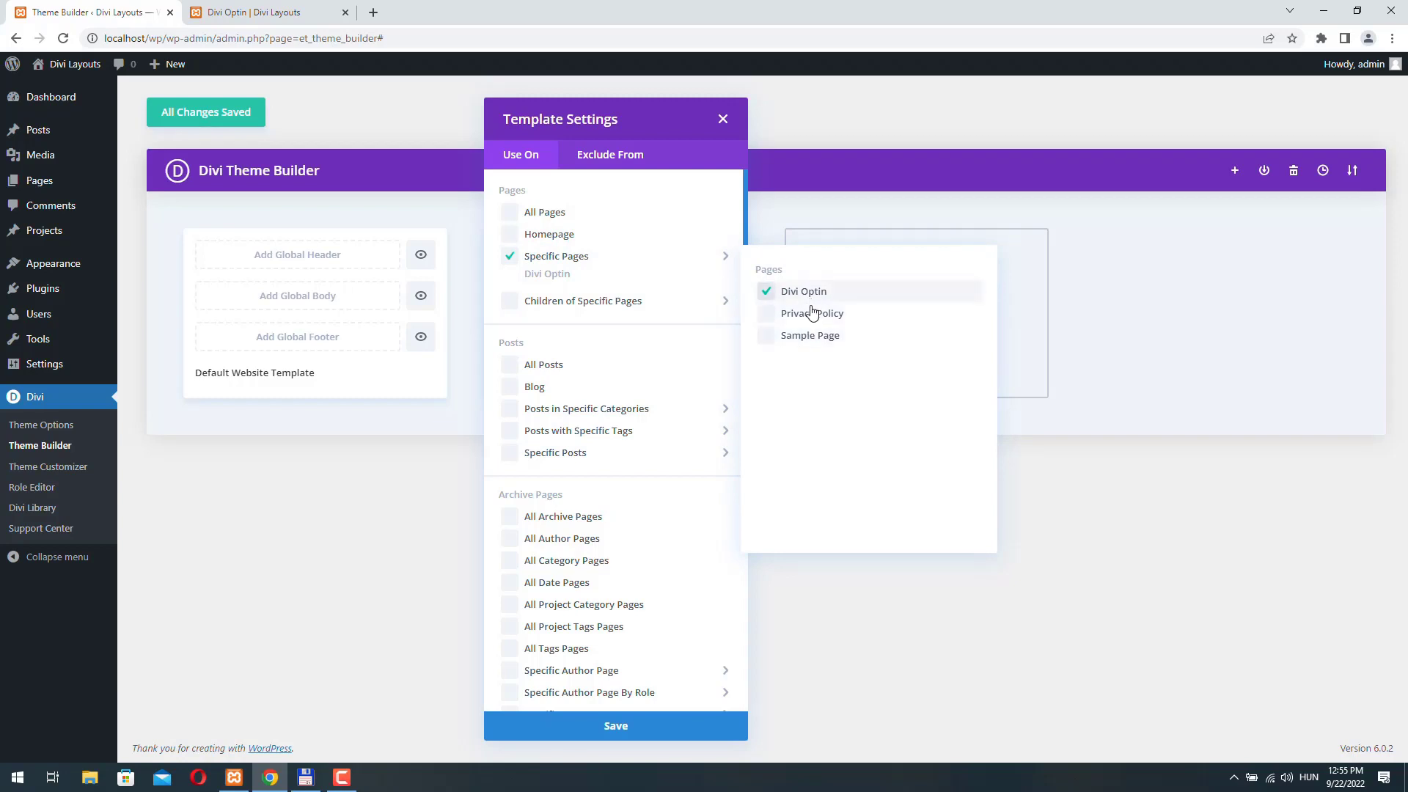
click(1014, 120)
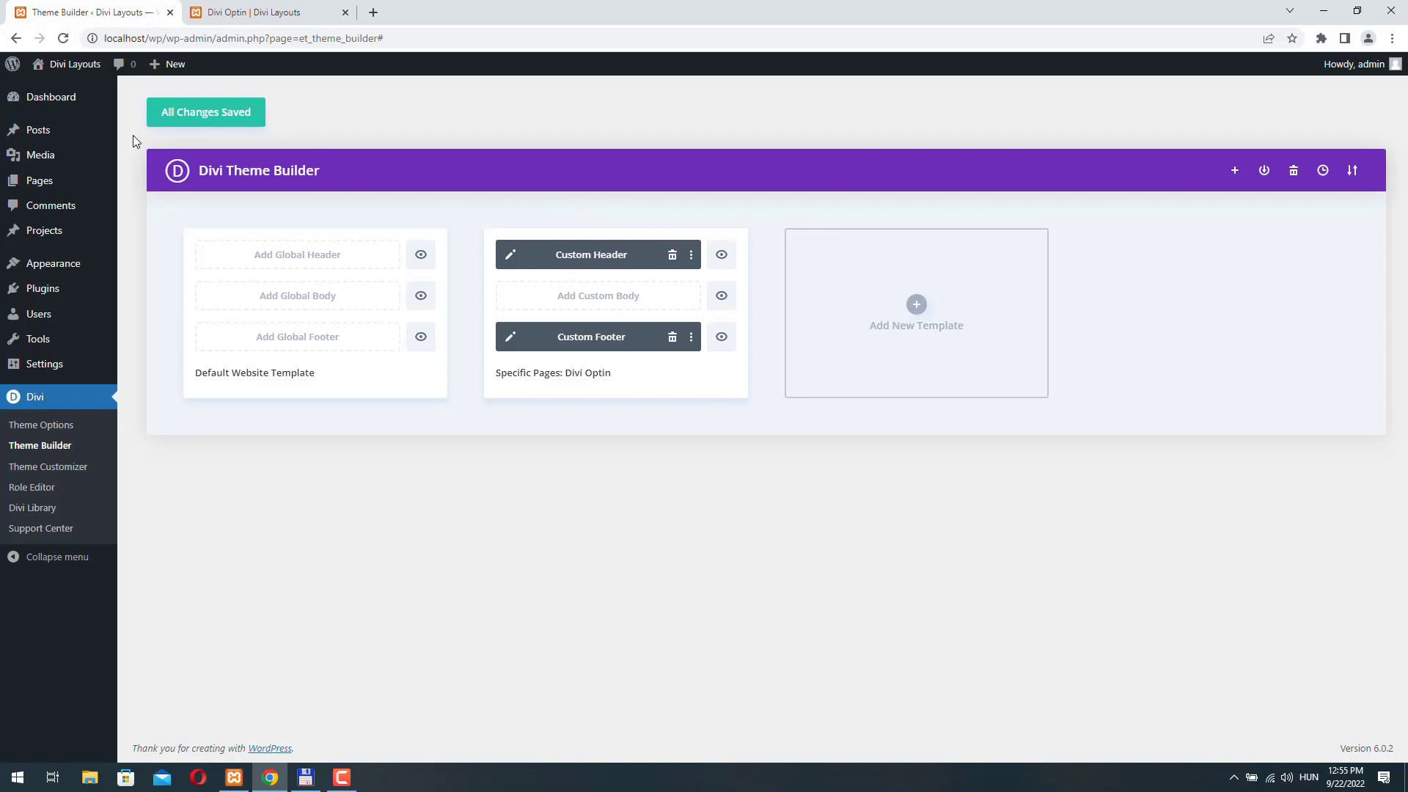
Open the Divi Optin page in the Visual Builder and insert a single-column row without adding a module
mouse_move(38, 179)
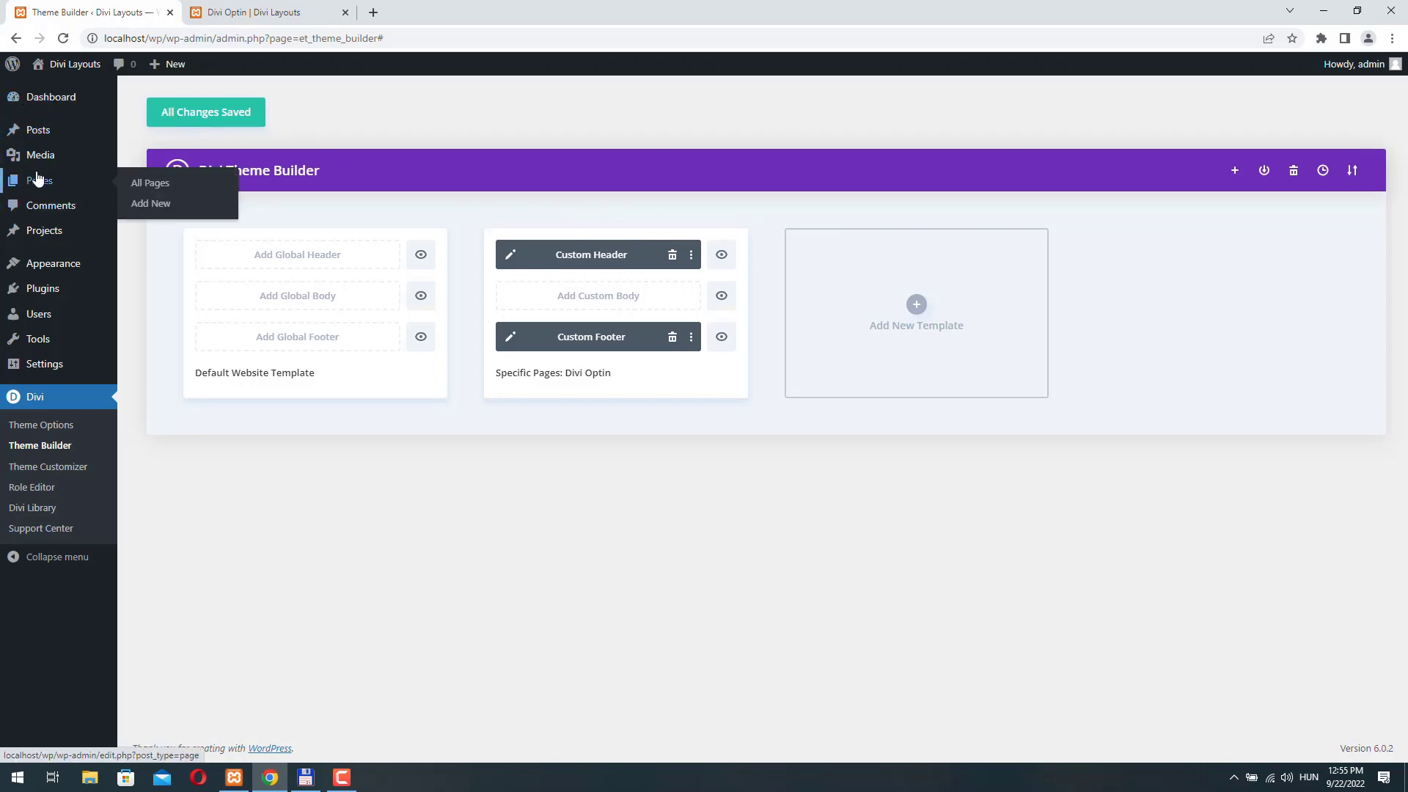
click(218, 14)
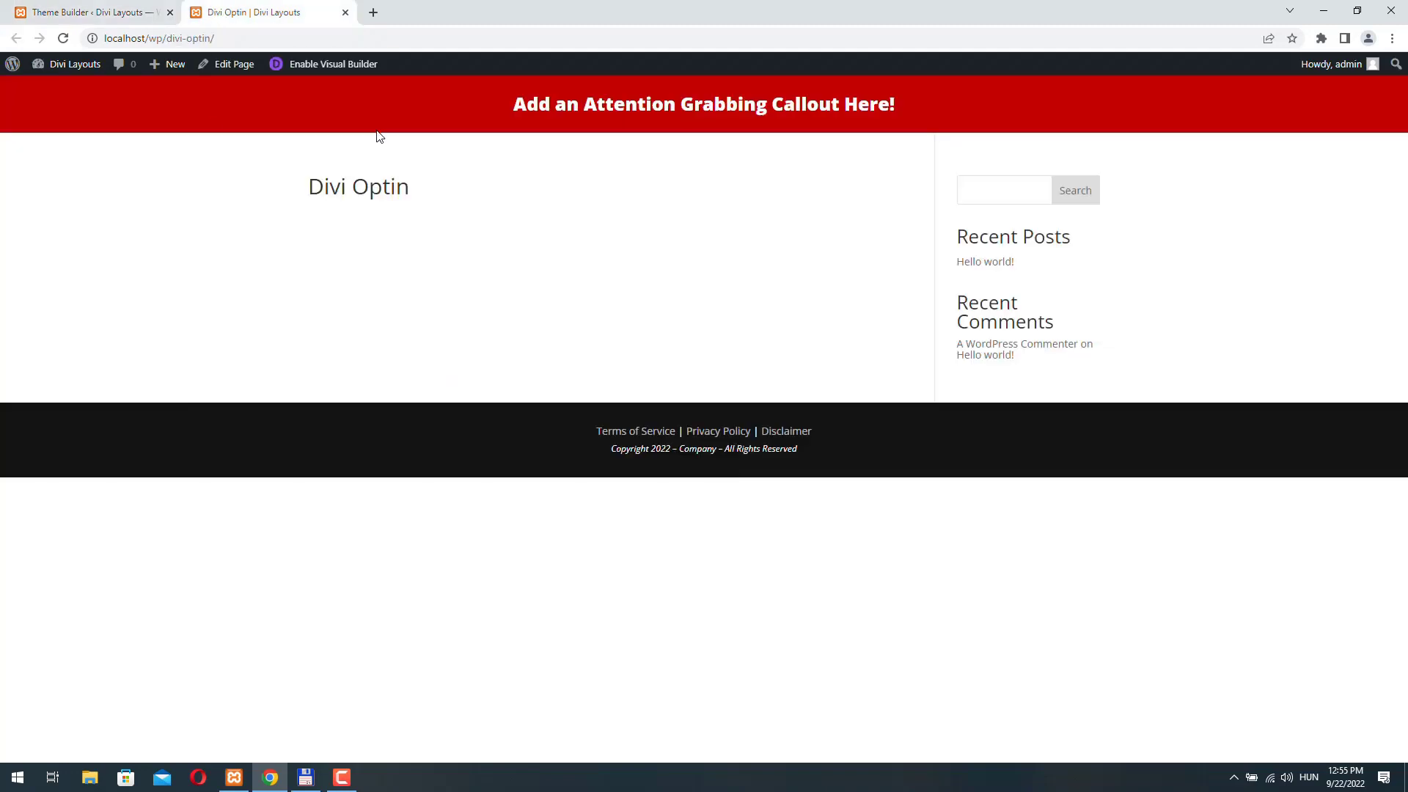
click(320, 67)
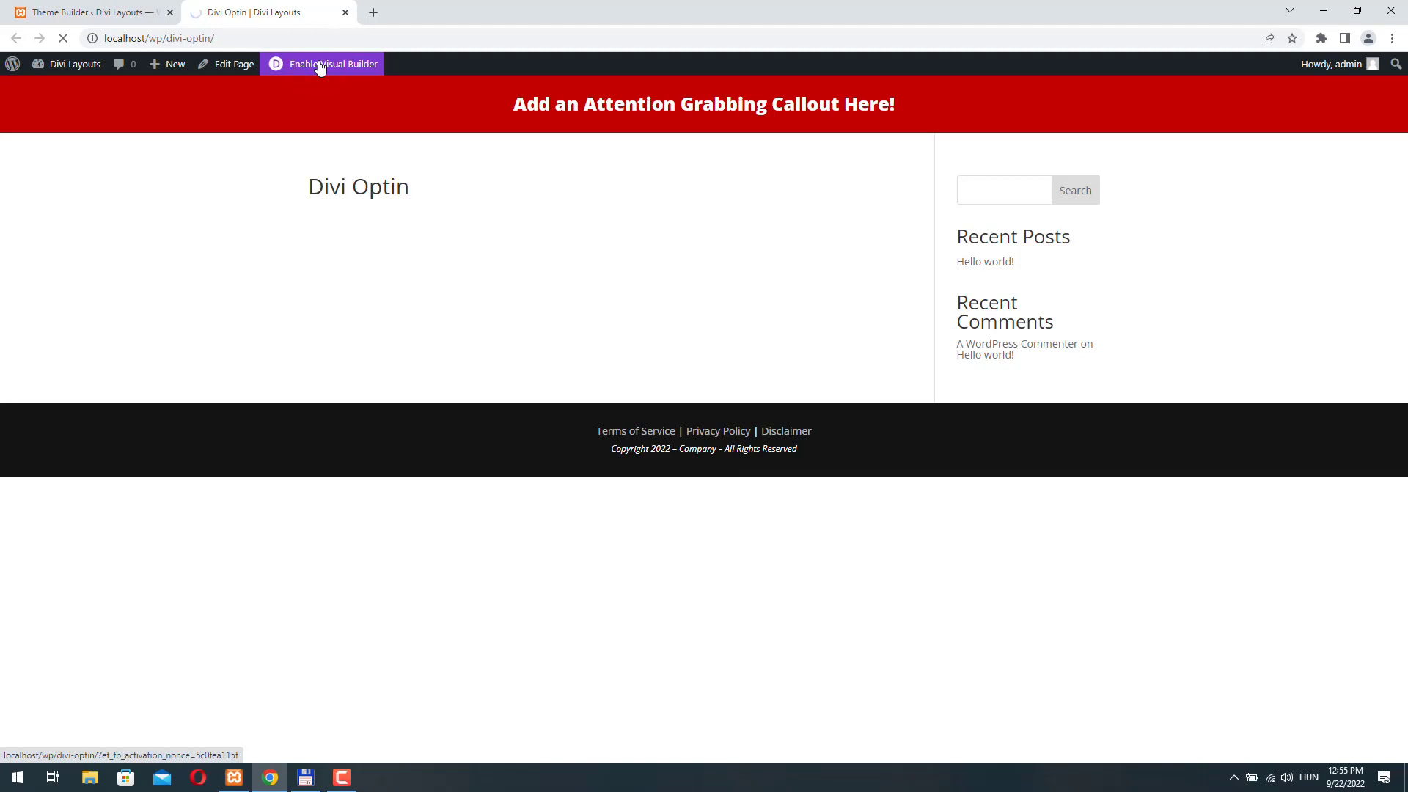
click(428, 620)
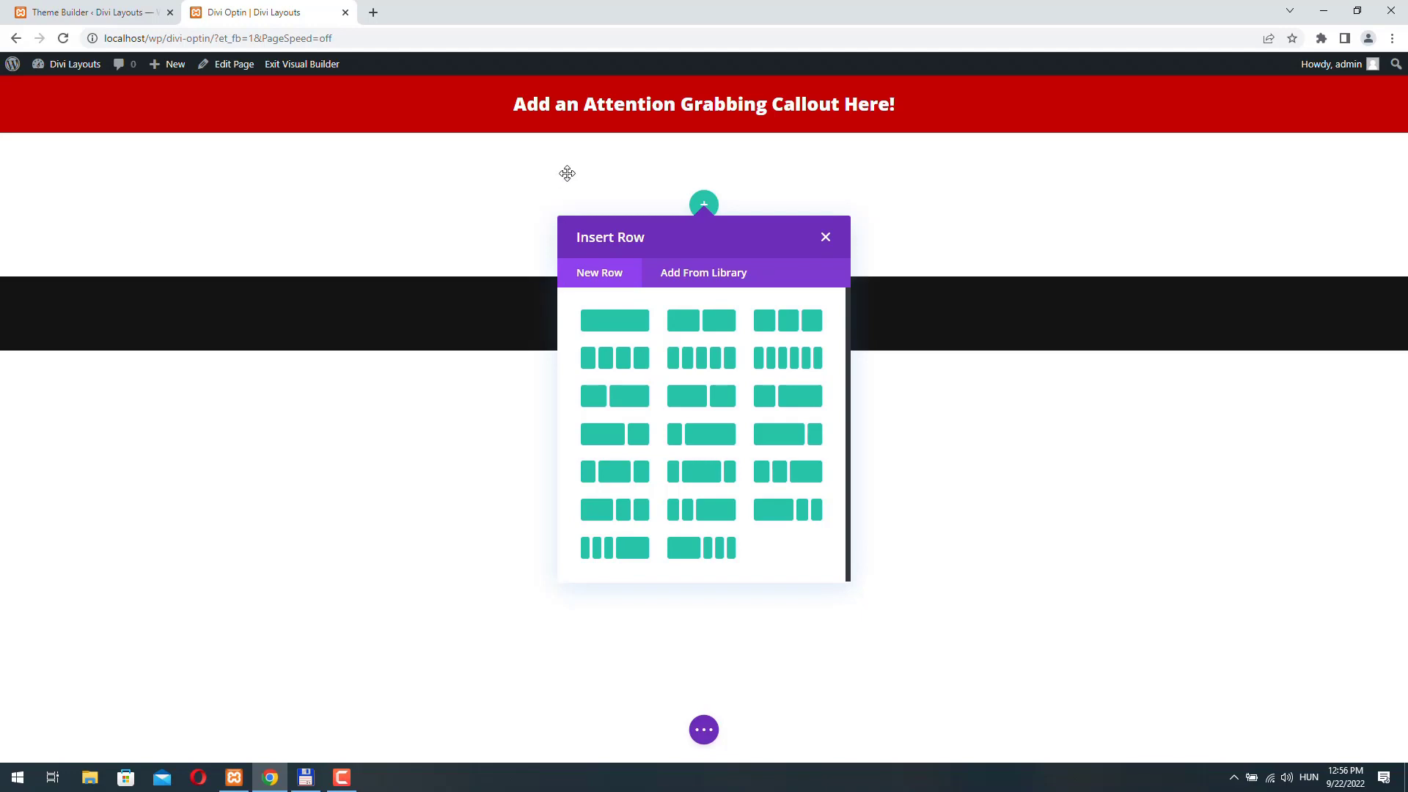
click(607, 318)
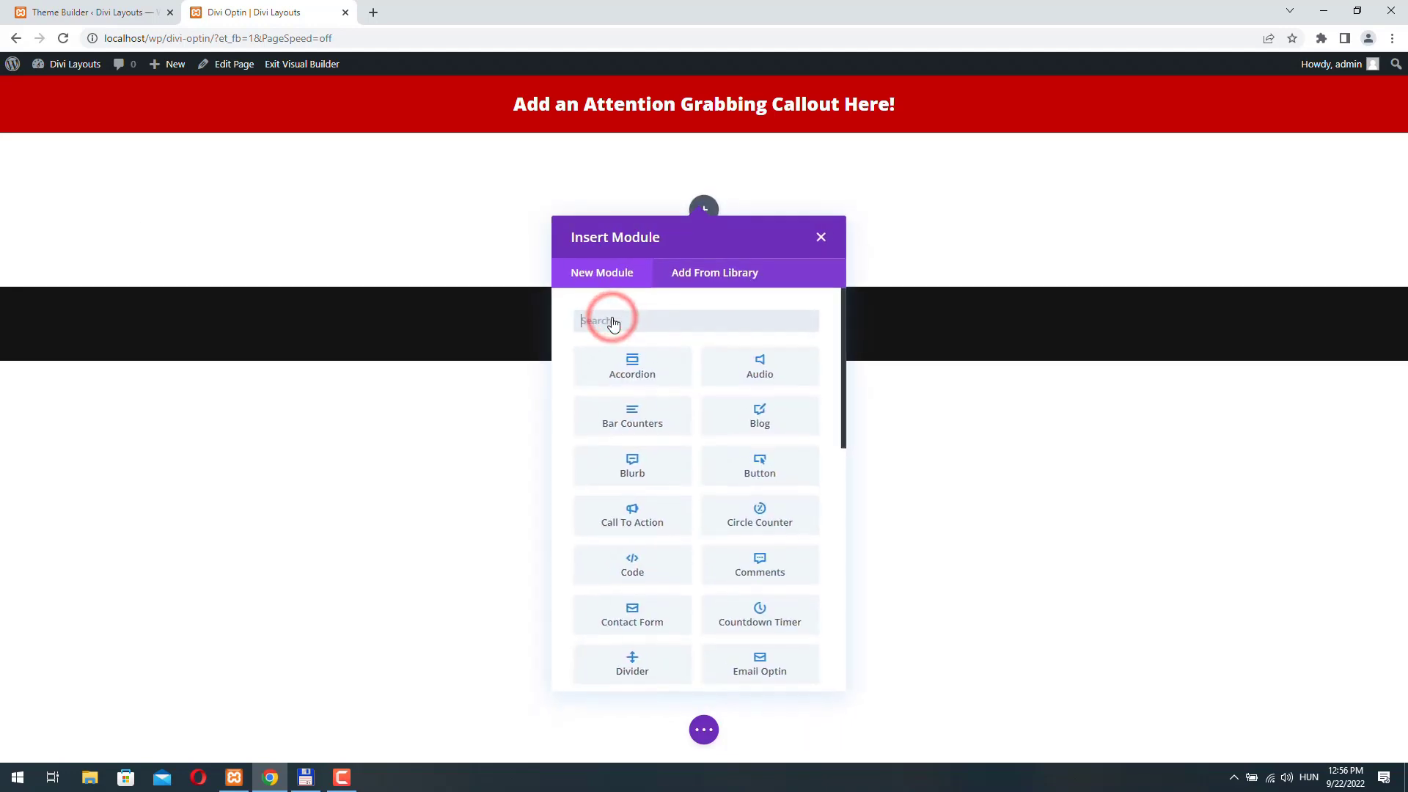
click(820, 238)
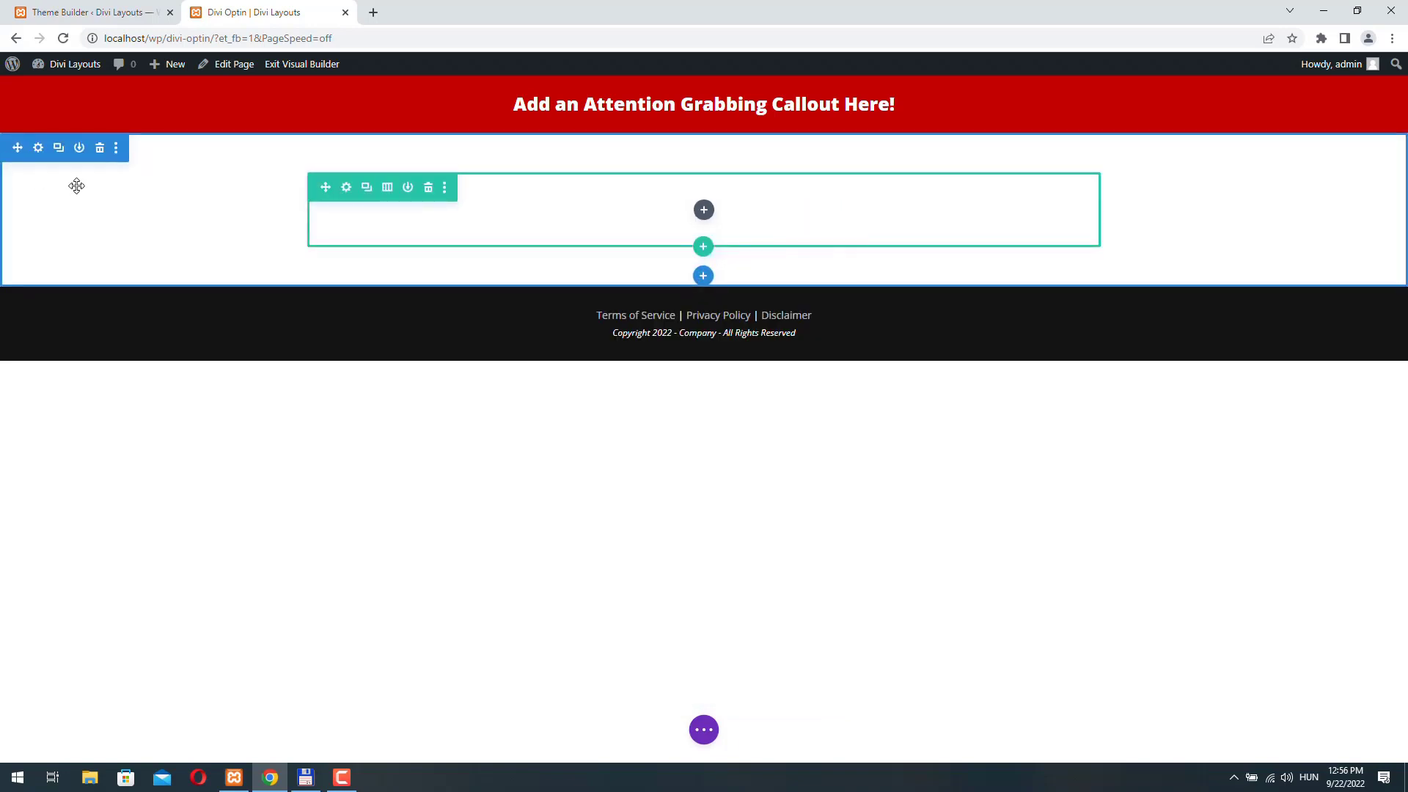
Set the page section's minimum height to 80vh
click(37, 149)
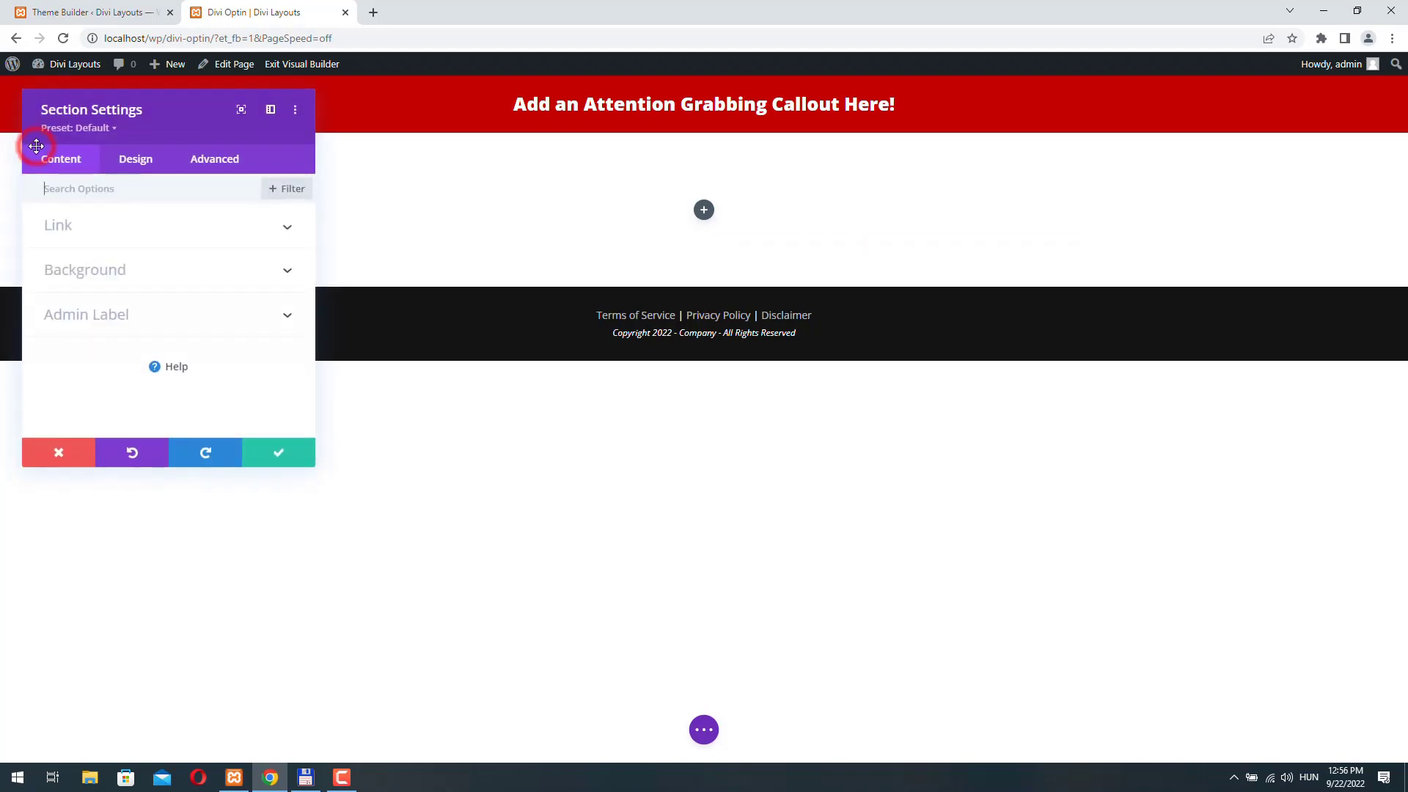
click(136, 162)
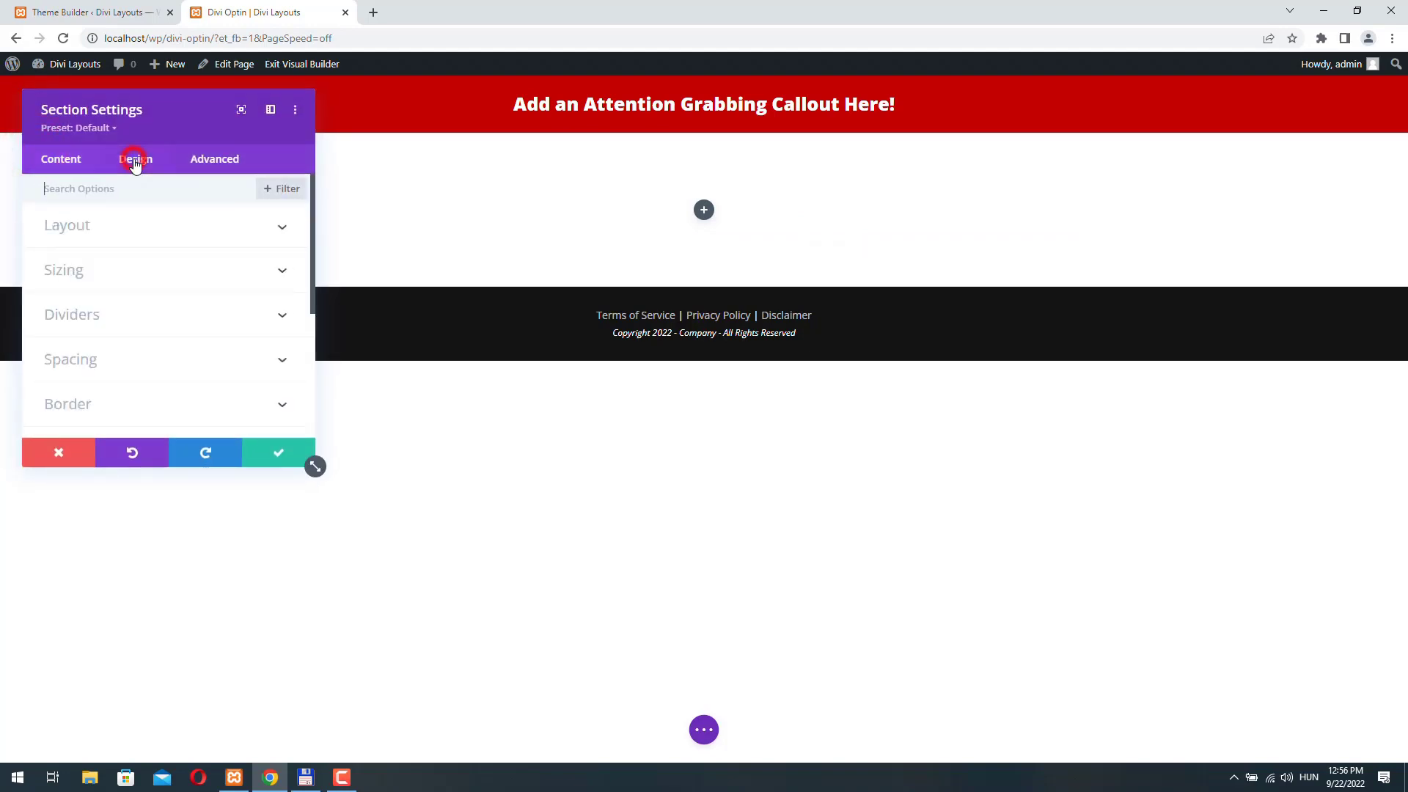
click(116, 269)
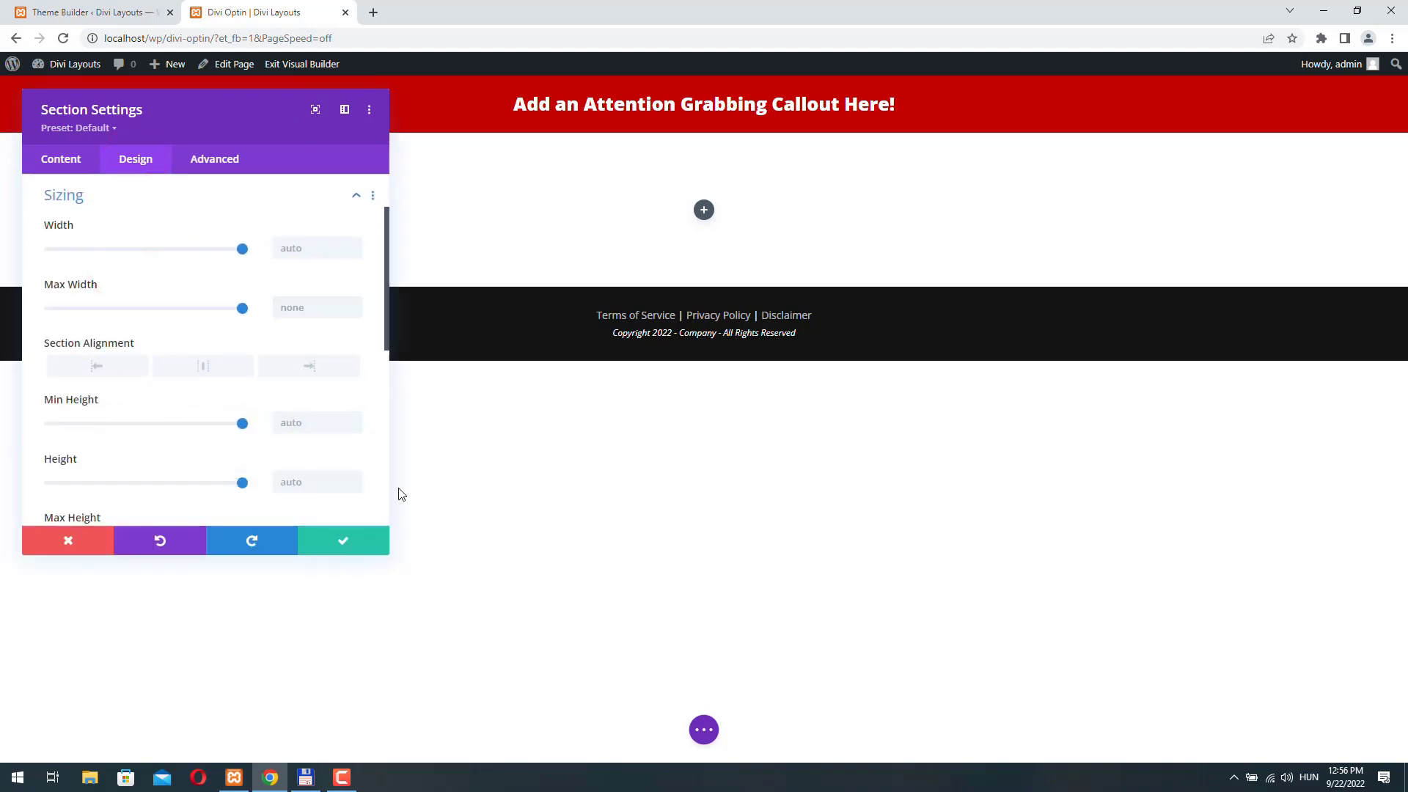
click(299, 425)
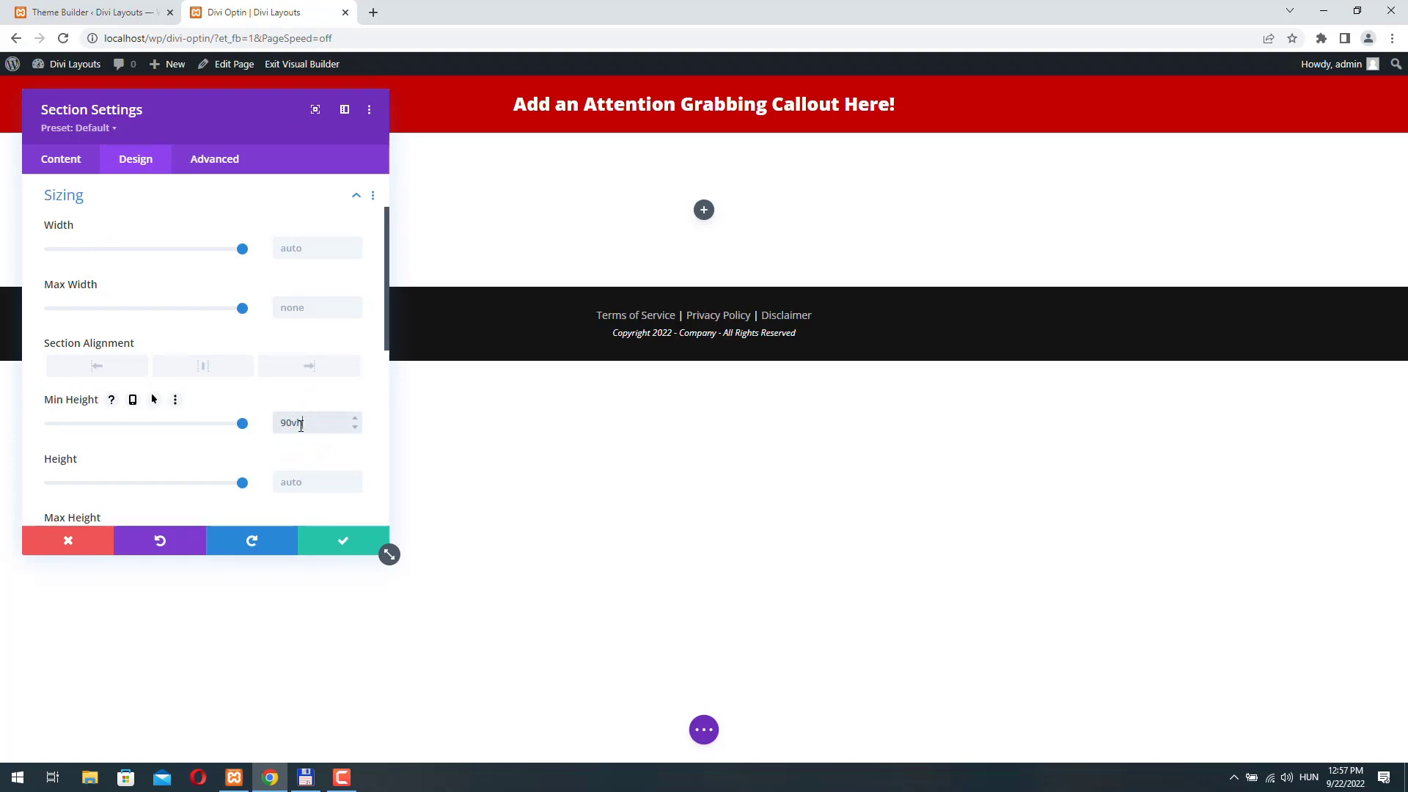
double_click(308, 423)
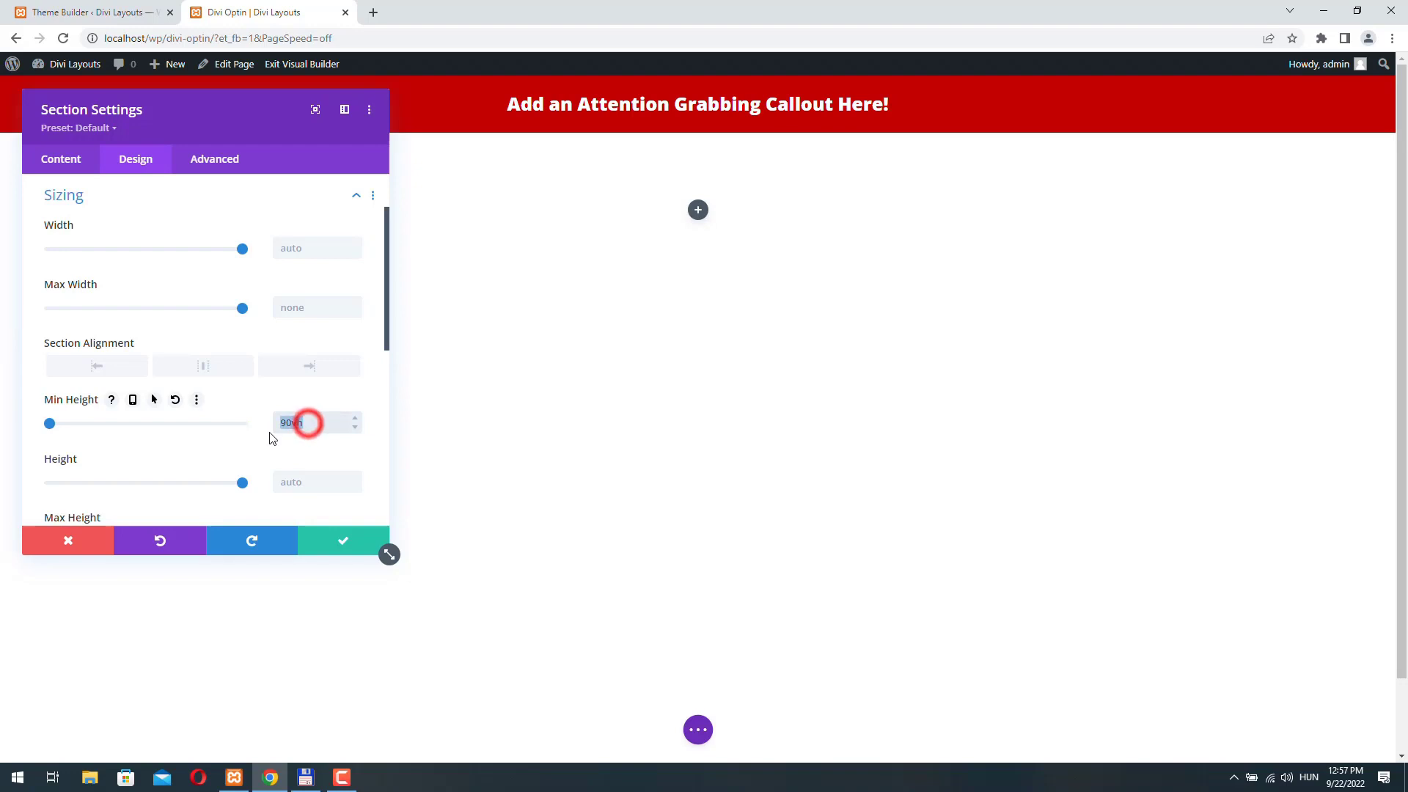
click(300, 423)
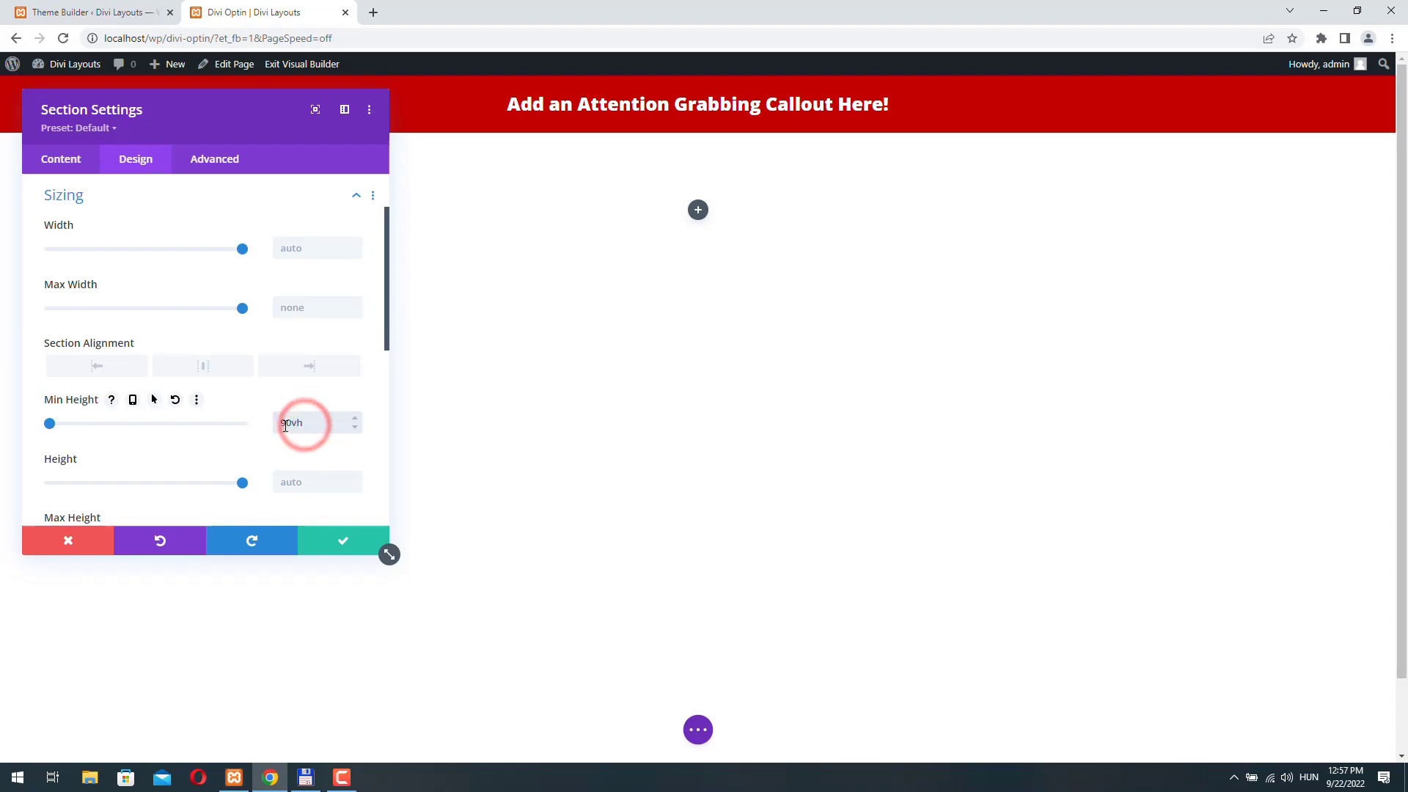
drag(285, 423, 279, 424)
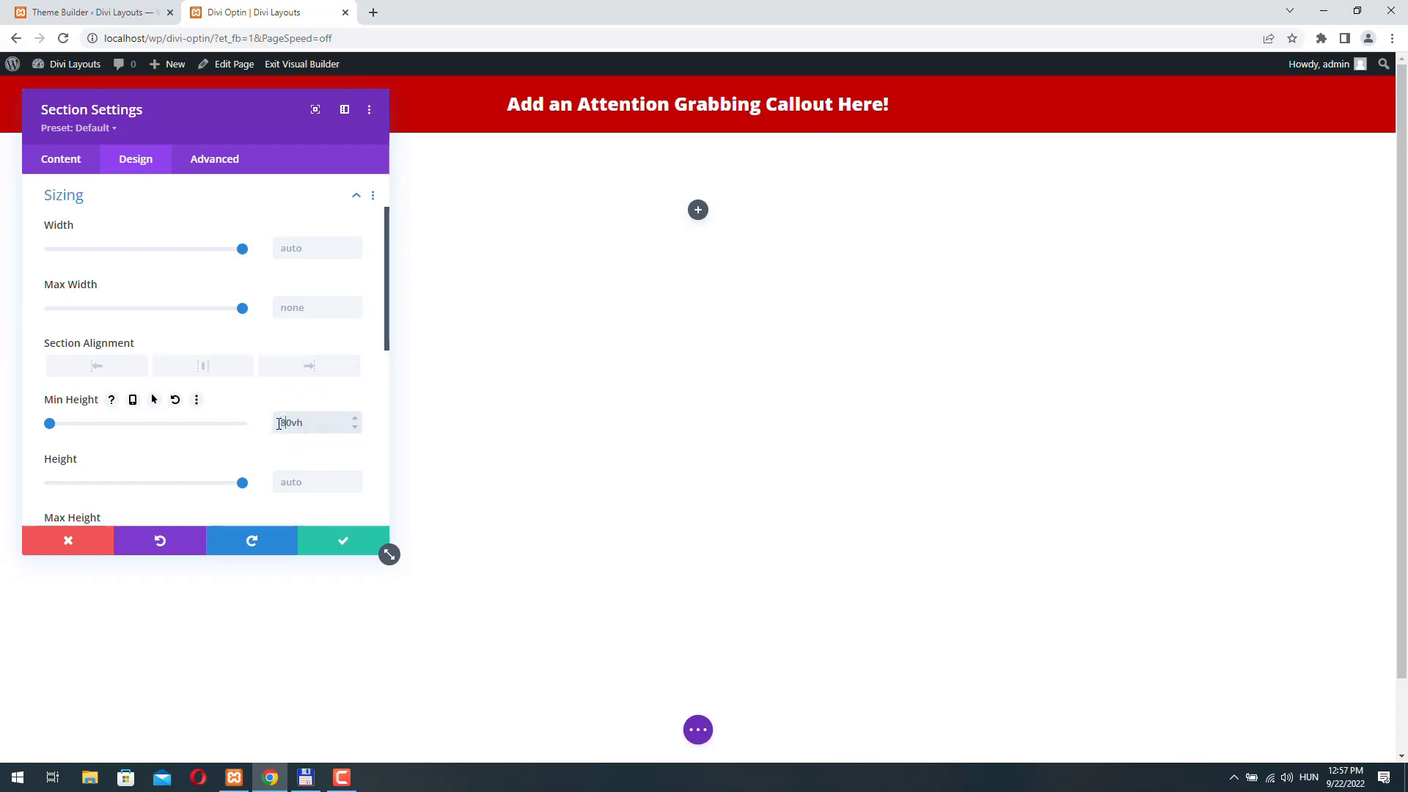
text(8)
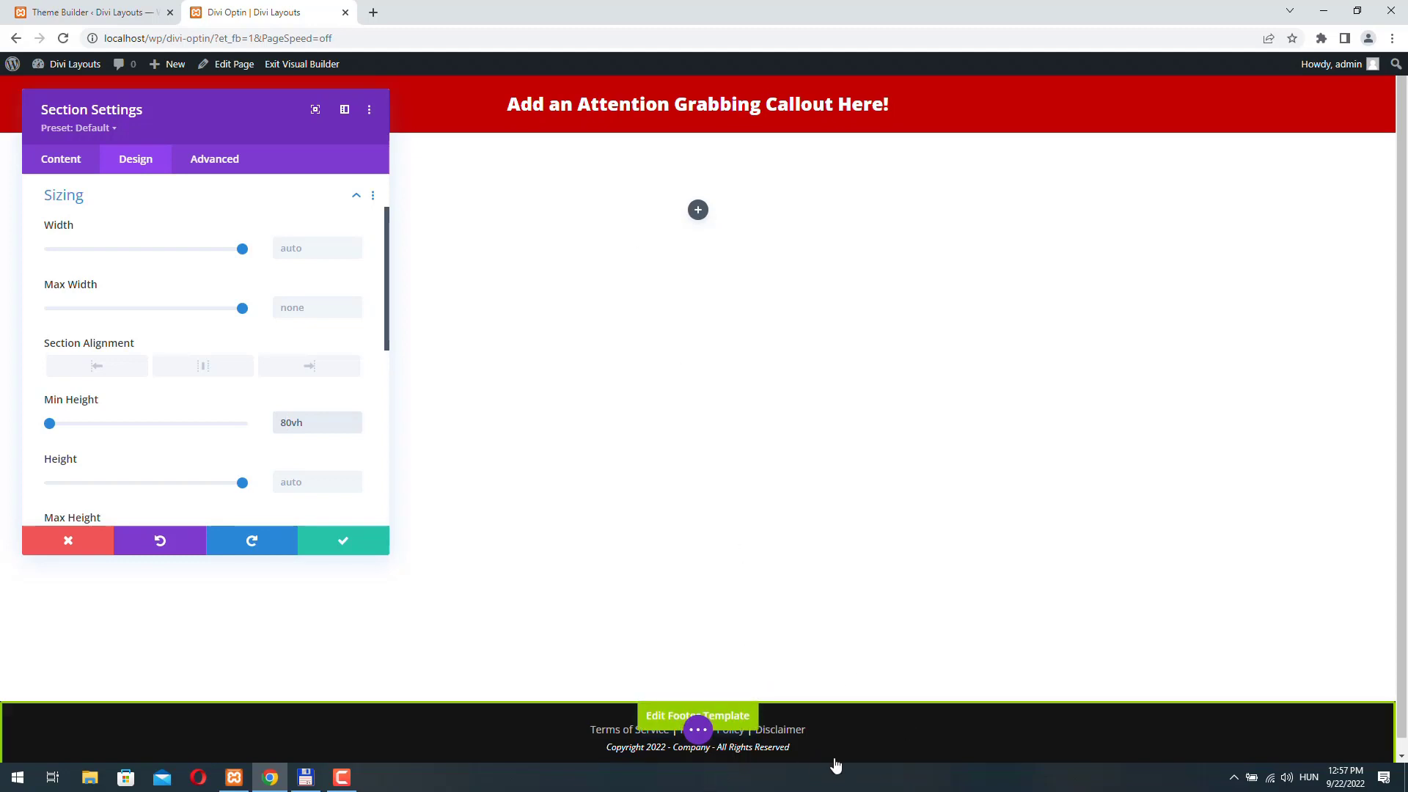
Give the section a background gradient from #012c3a to #141414, apply the section settings, and save the page
click(71, 168)
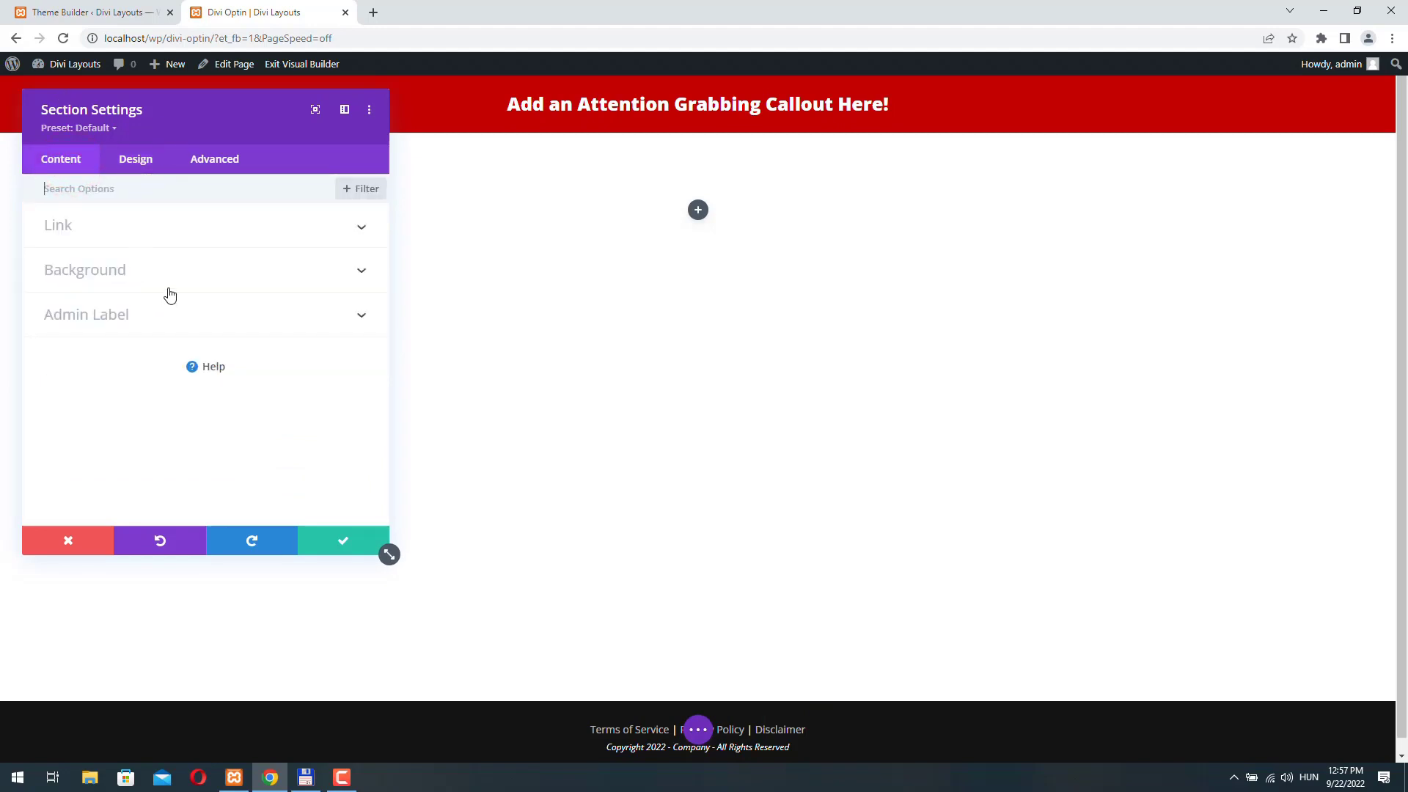
click(168, 268)
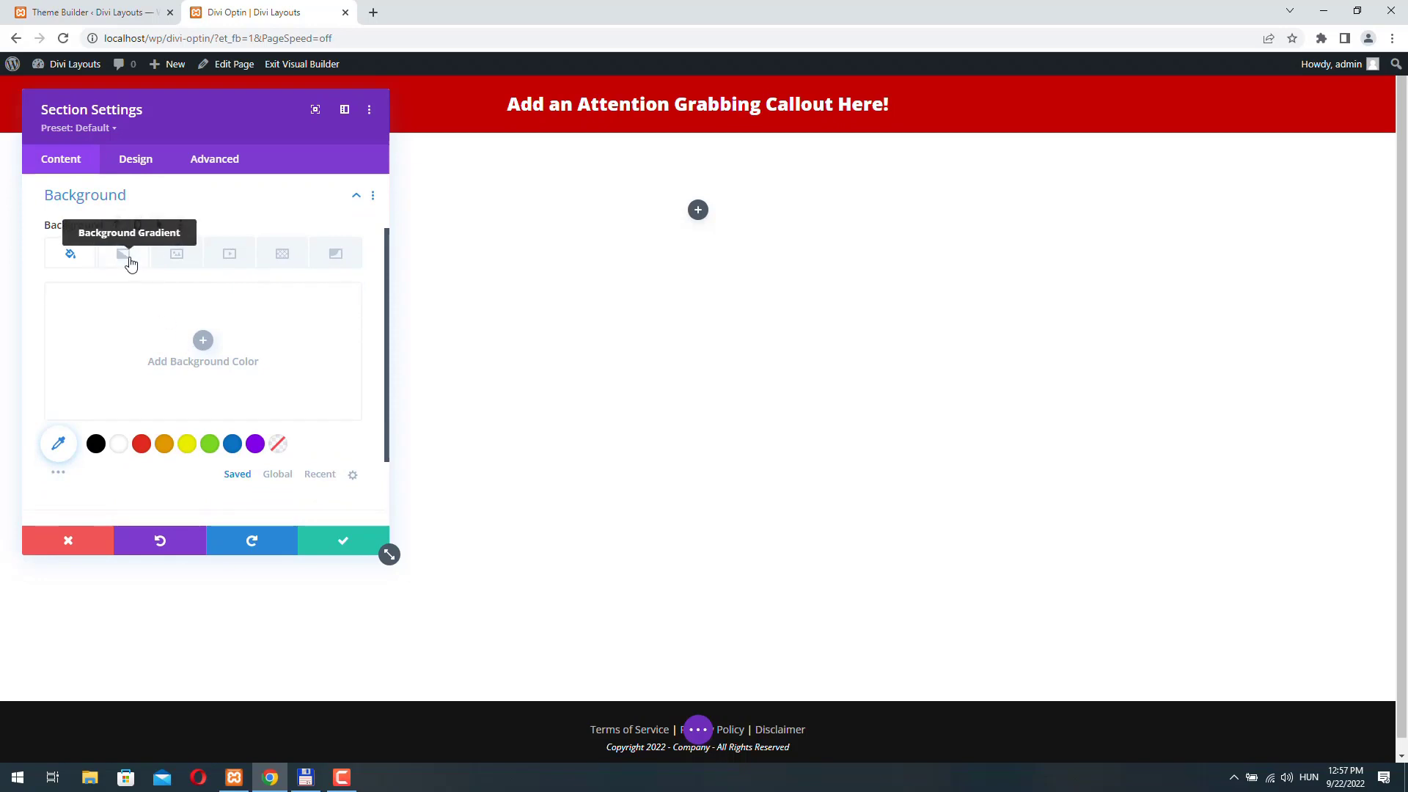
click(129, 262)
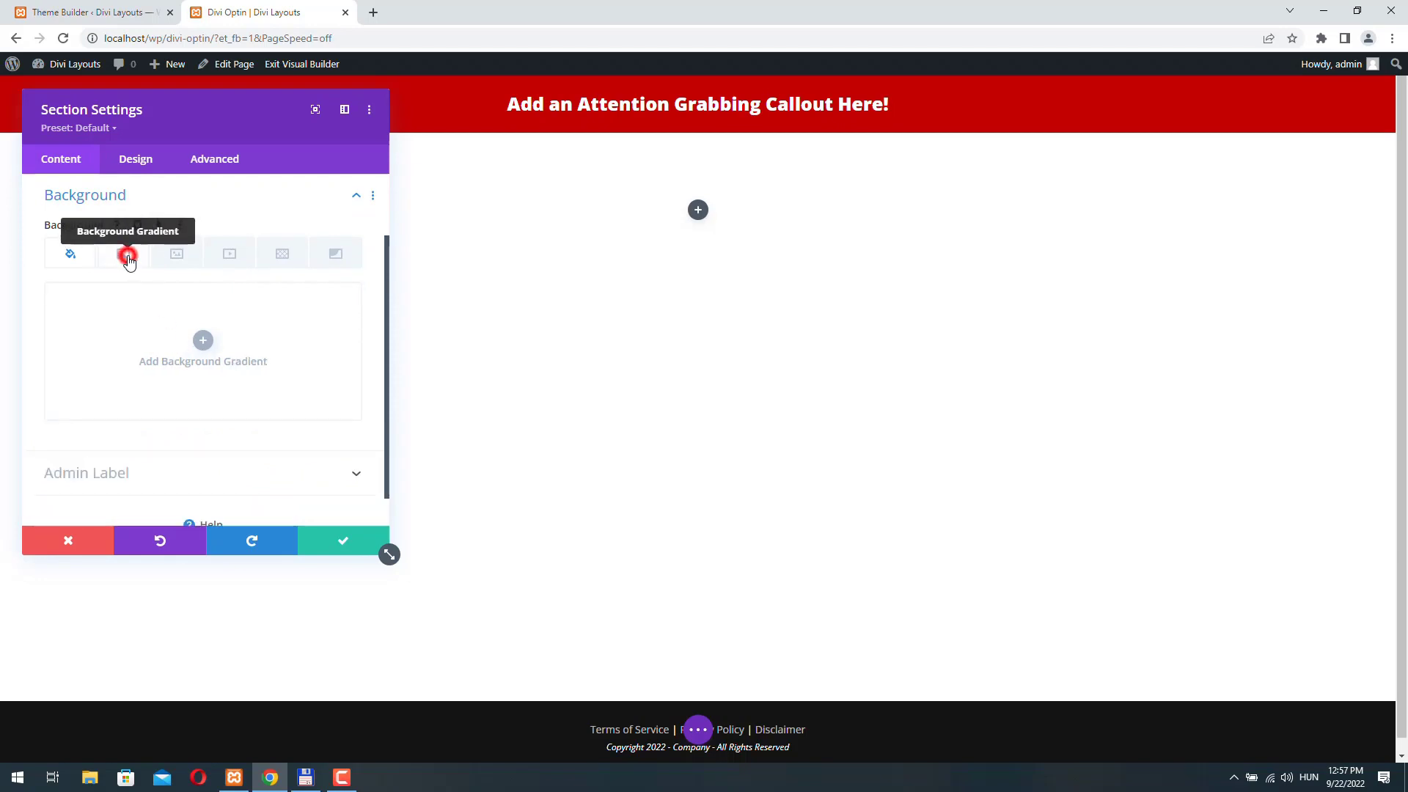
click(202, 342)
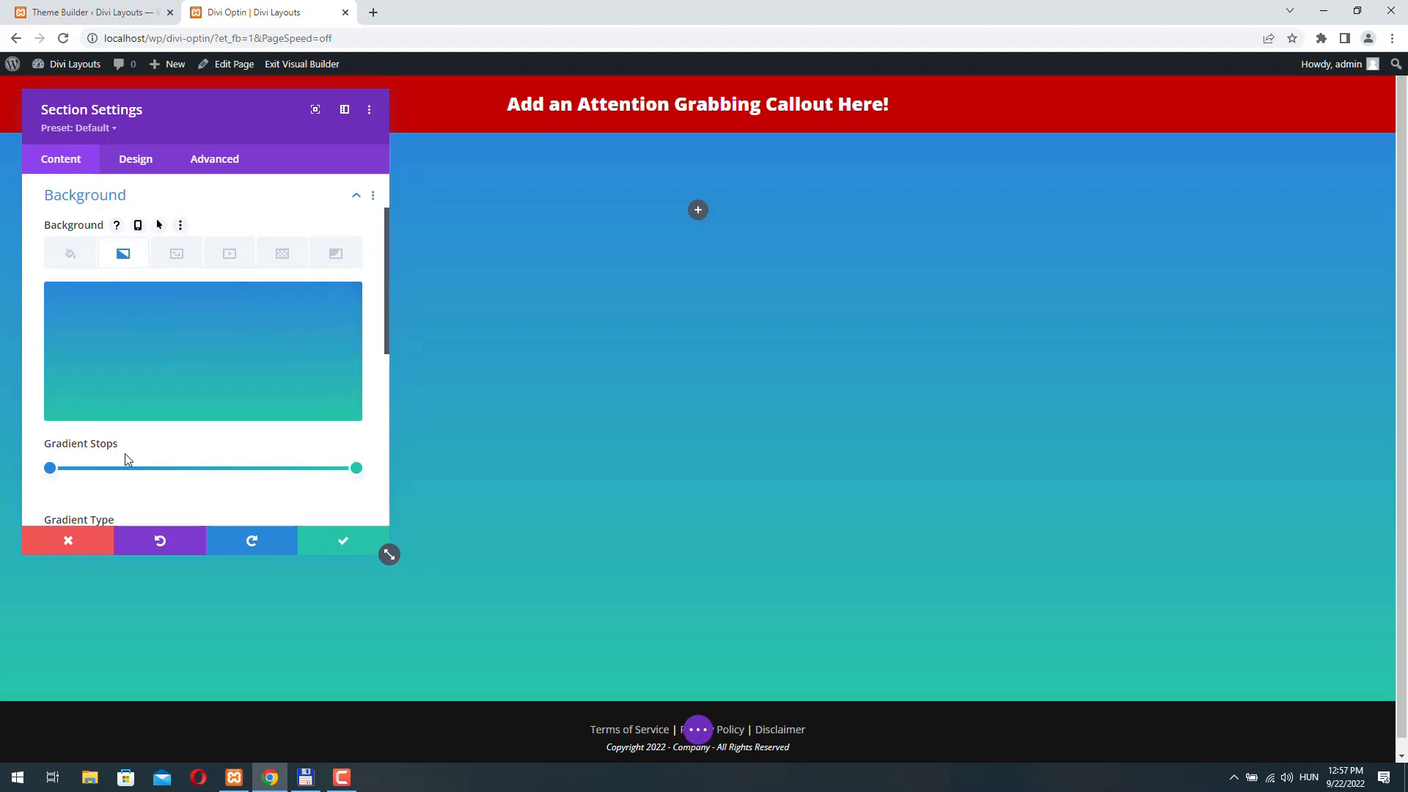
scroll(255, 411, down, 3)
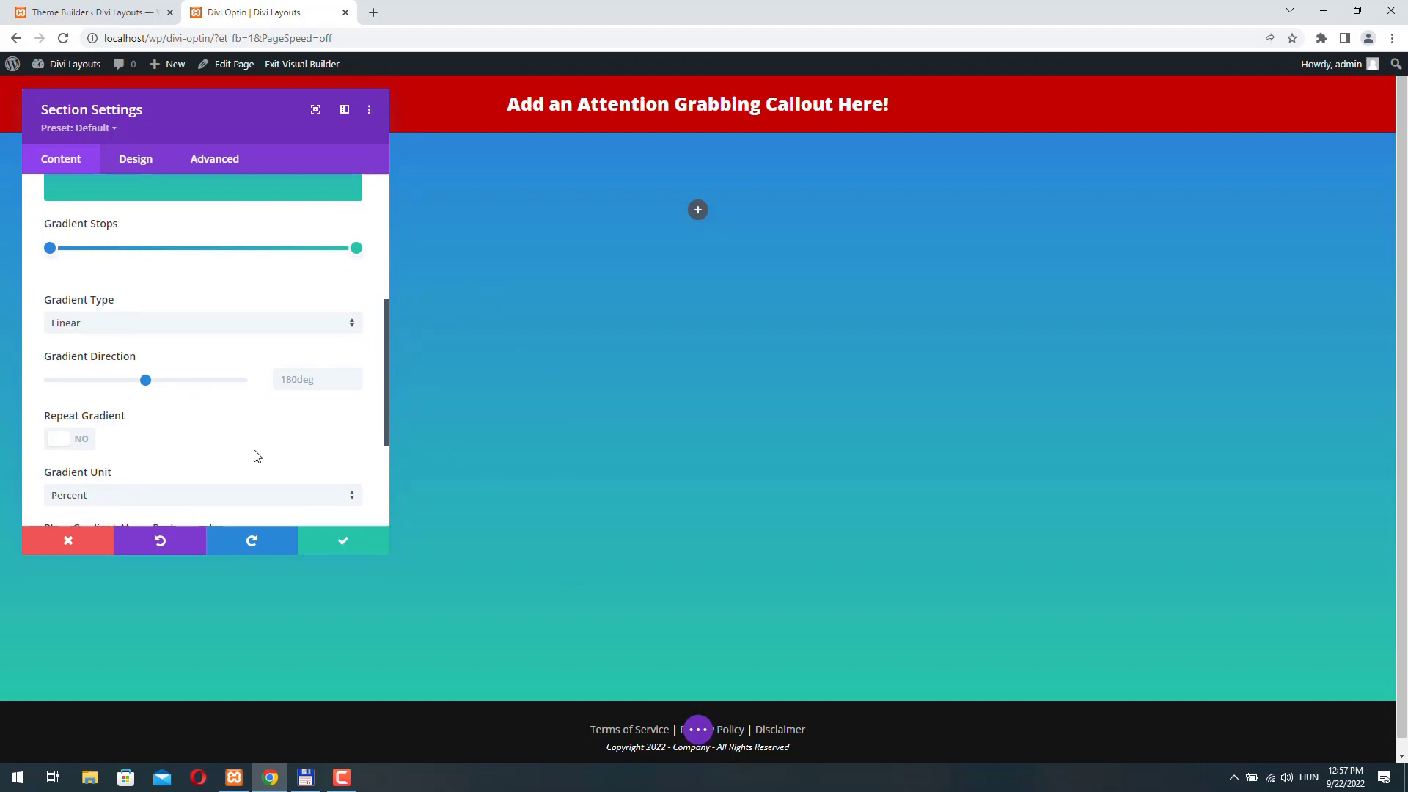
scroll(47, 384, up, 2)
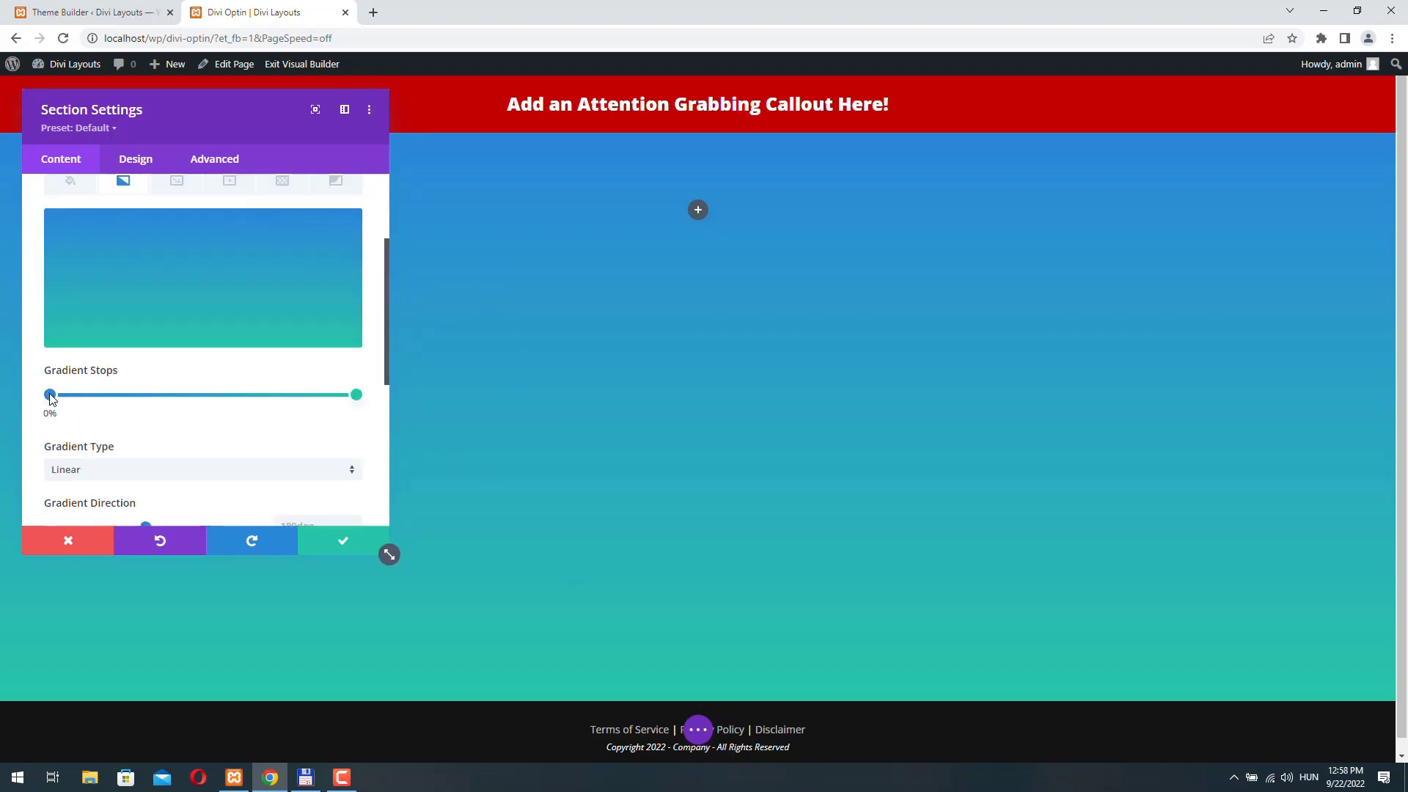
click(49, 394)
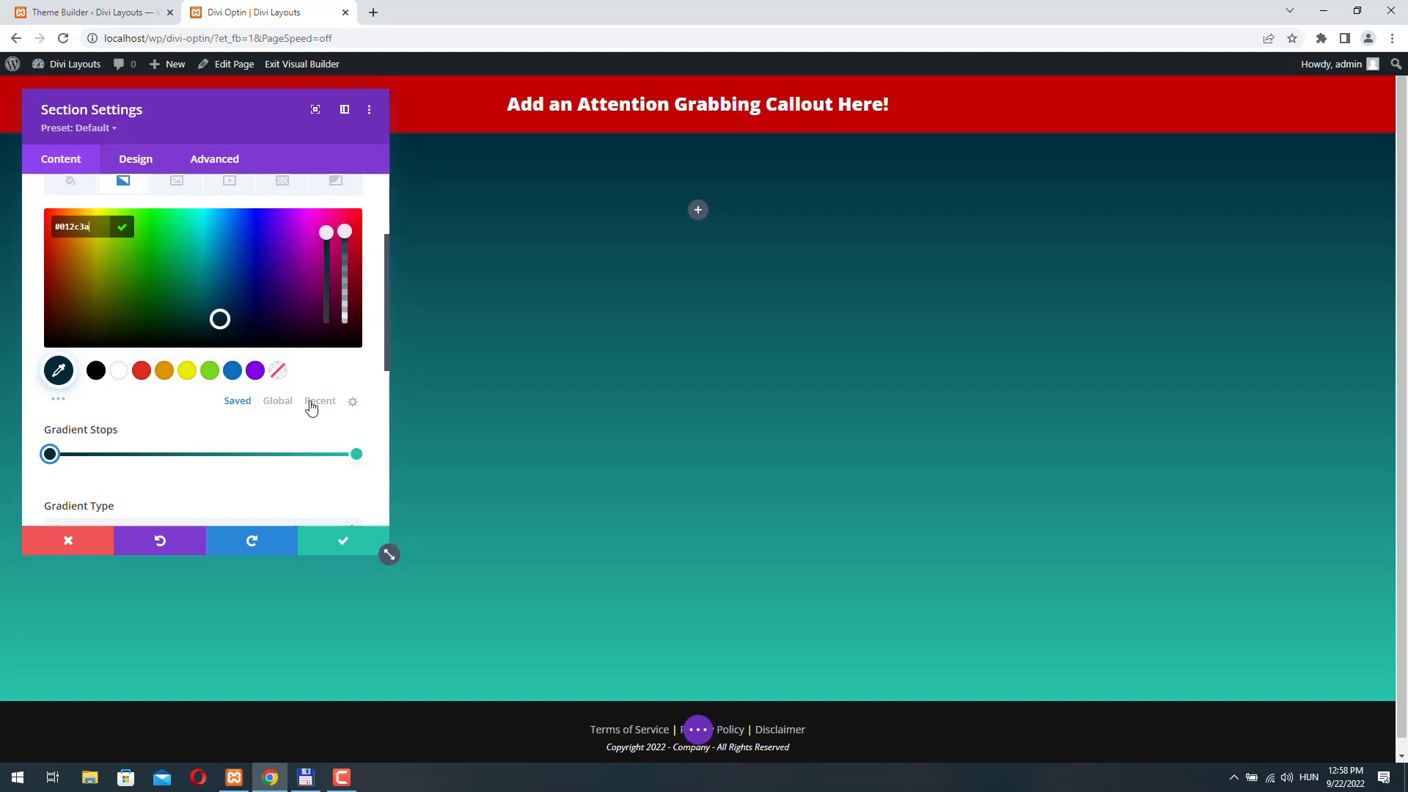
click(357, 454)
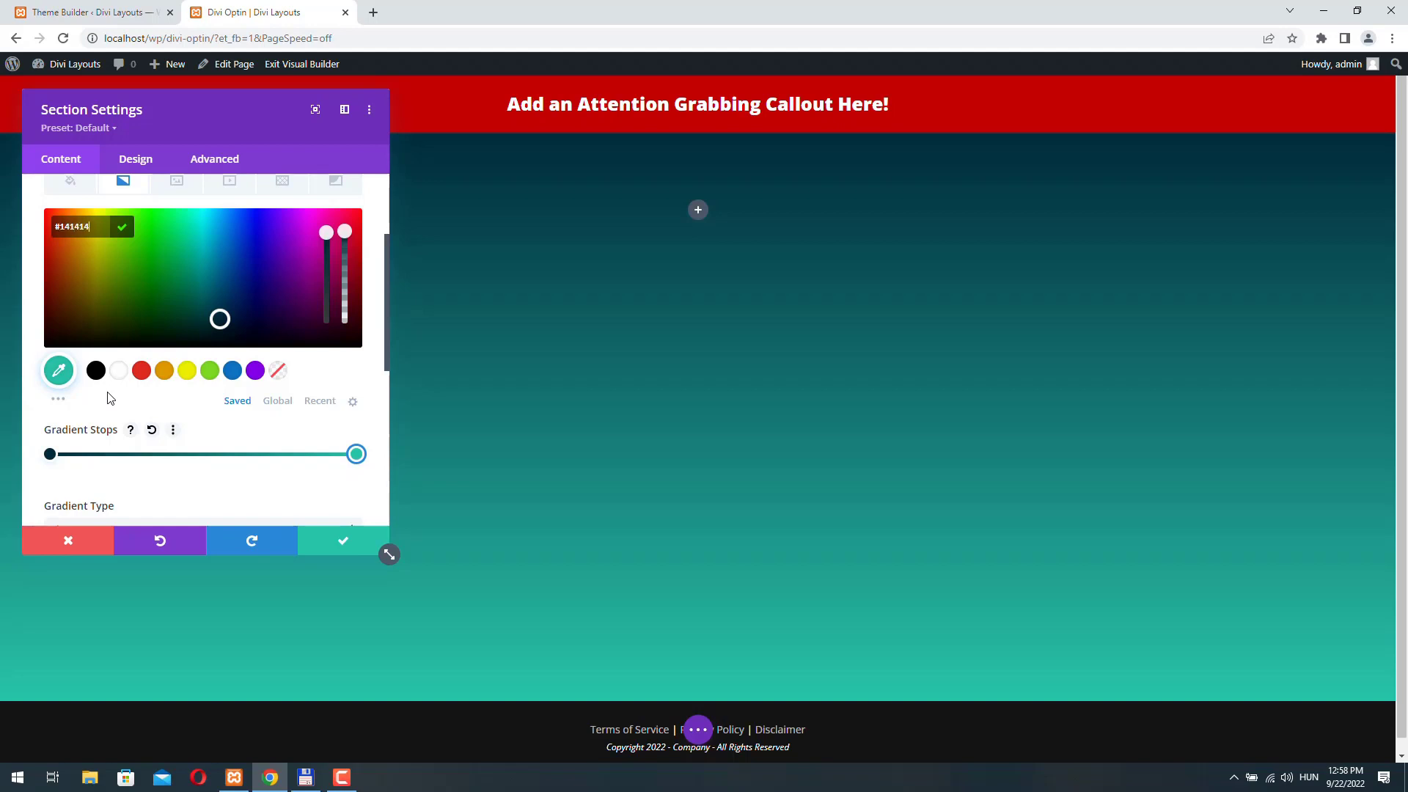
key(Return)
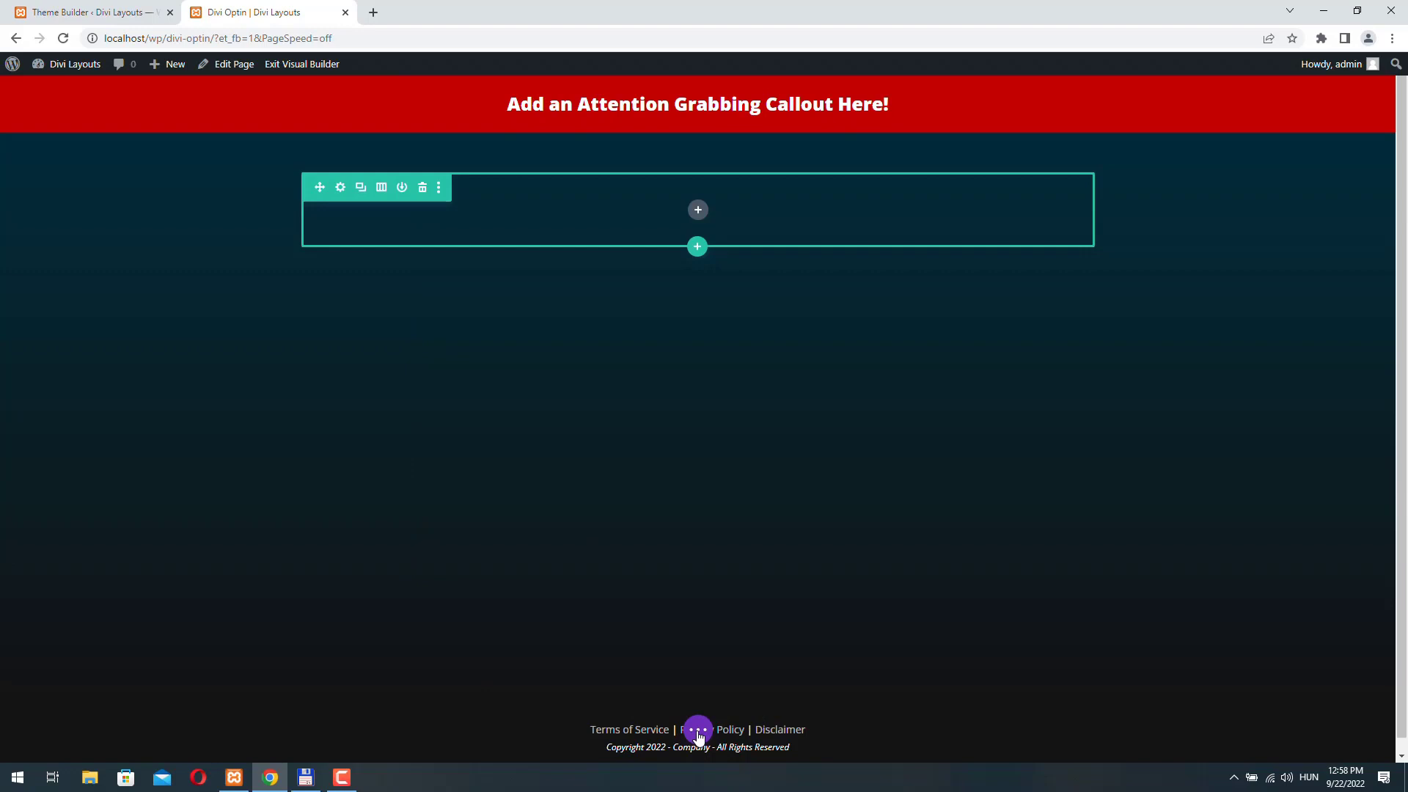
click(698, 733)
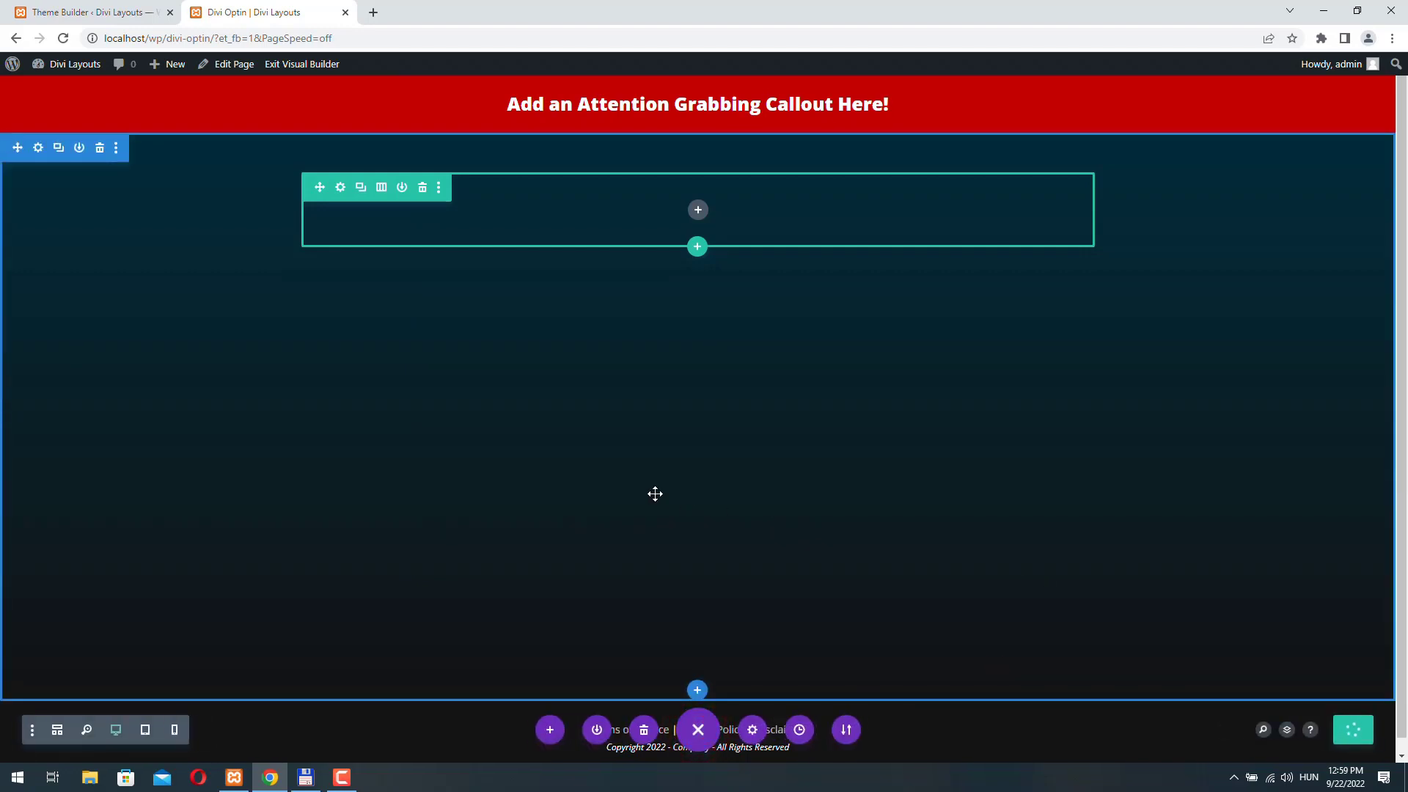
Add a Text module to the row reading "Get Your FREE Copy of These Amazing Techniques that Generated me $6,987 in Just 1 Month!"
click(697, 210)
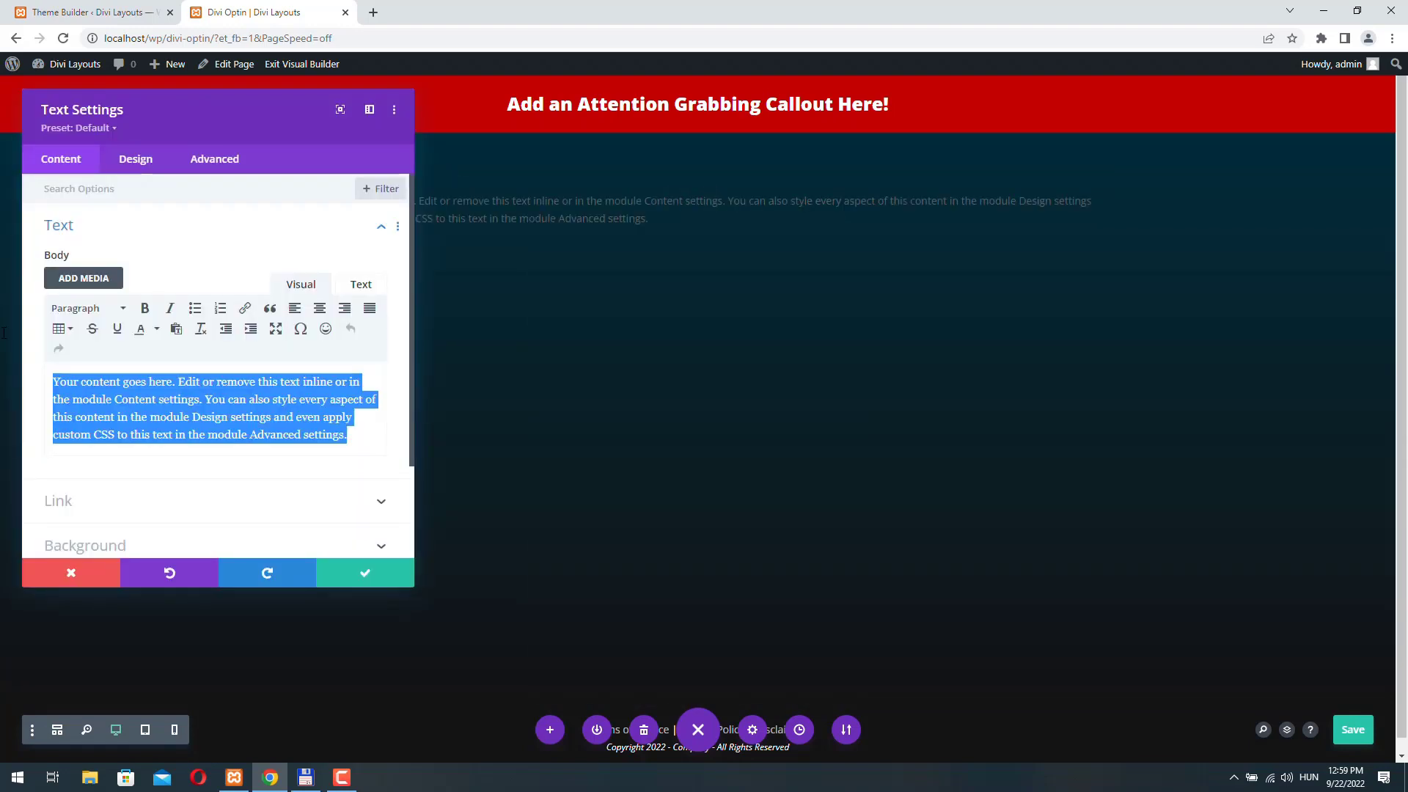
text(Get Your FREE Co)
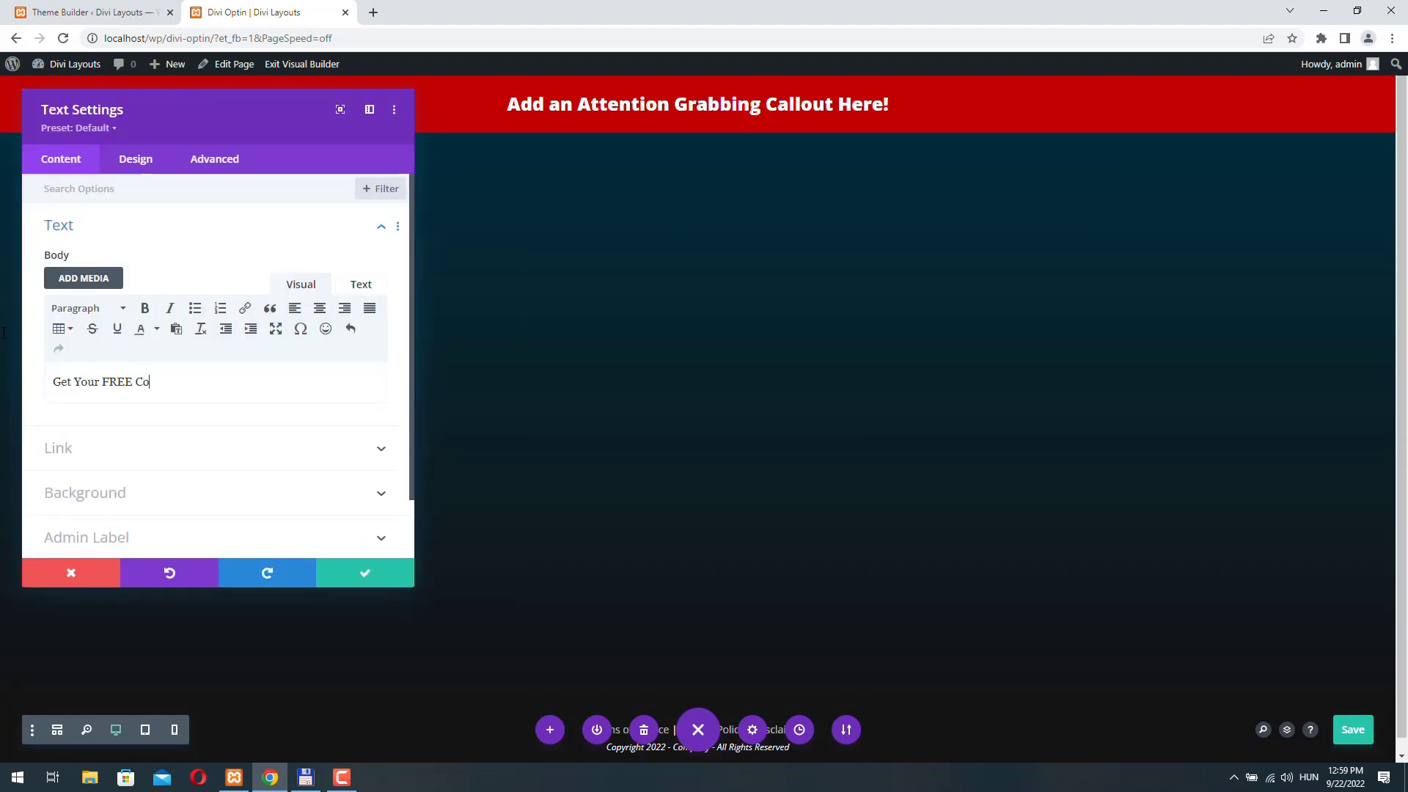
text(py of These Amazing Techniques that Generated)
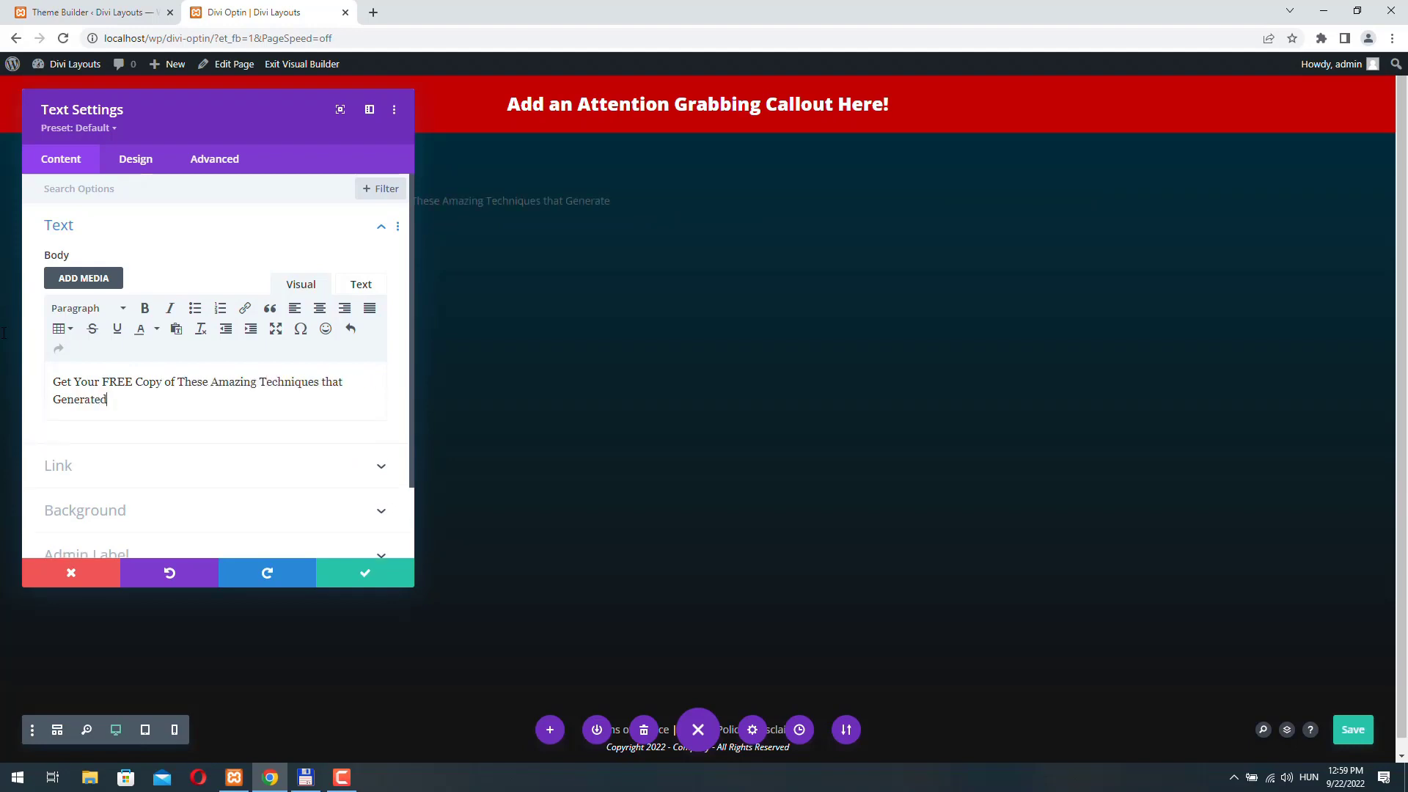
text( me $6,987 in Just 1 Month!)
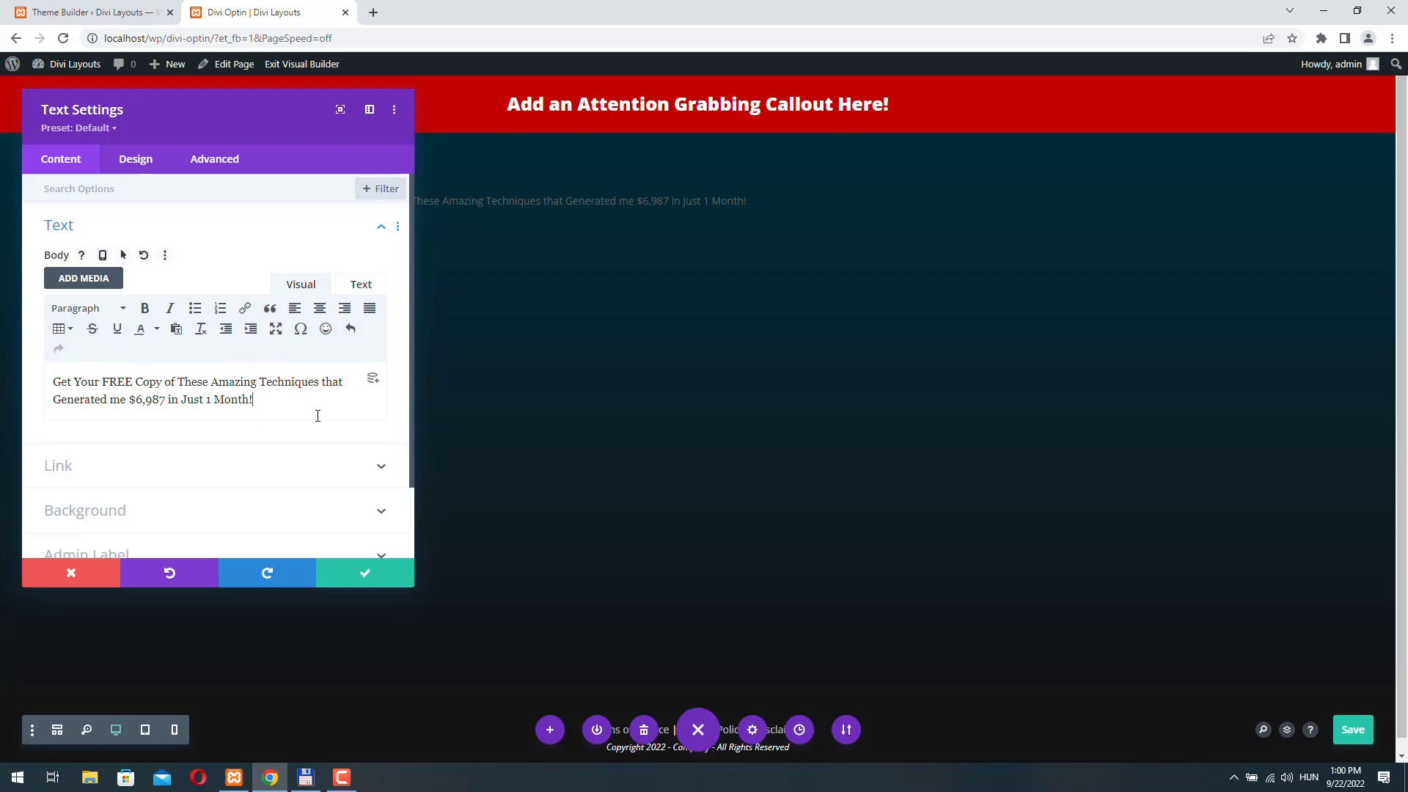
Set the headline module's text color to white and center its text alignment
drag(164, 110, 227, 233)
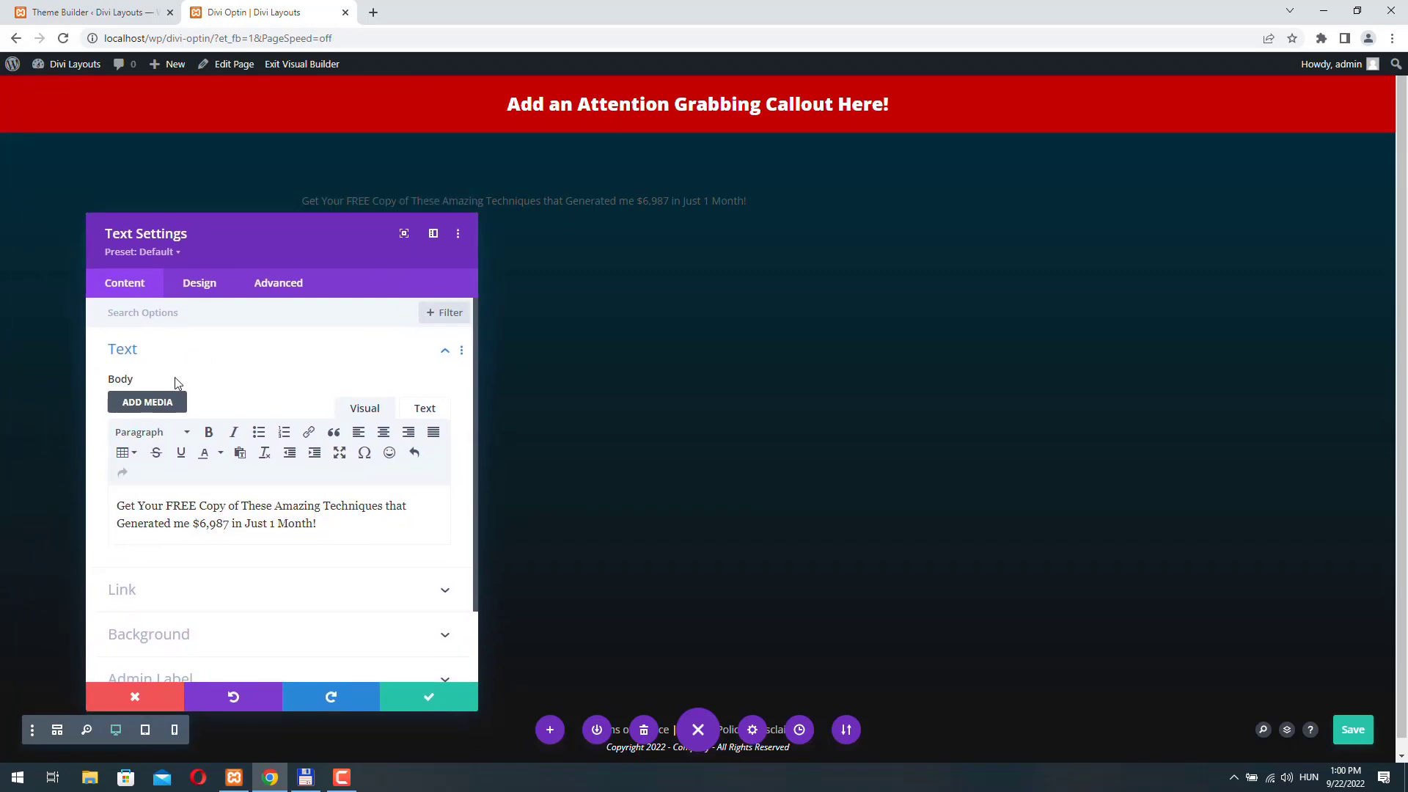
click(200, 282)
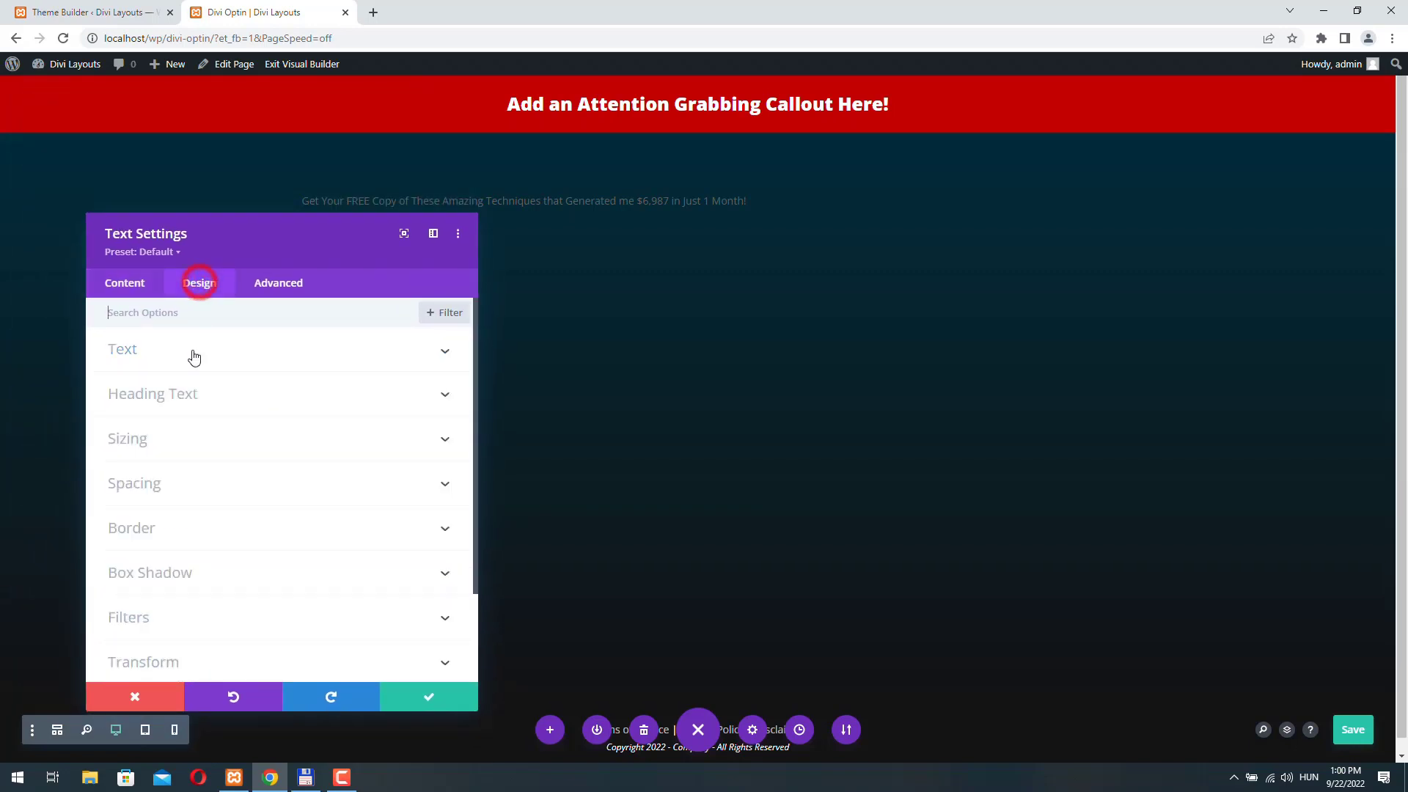
click(159, 352)
scroll(176, 395, down, 3)
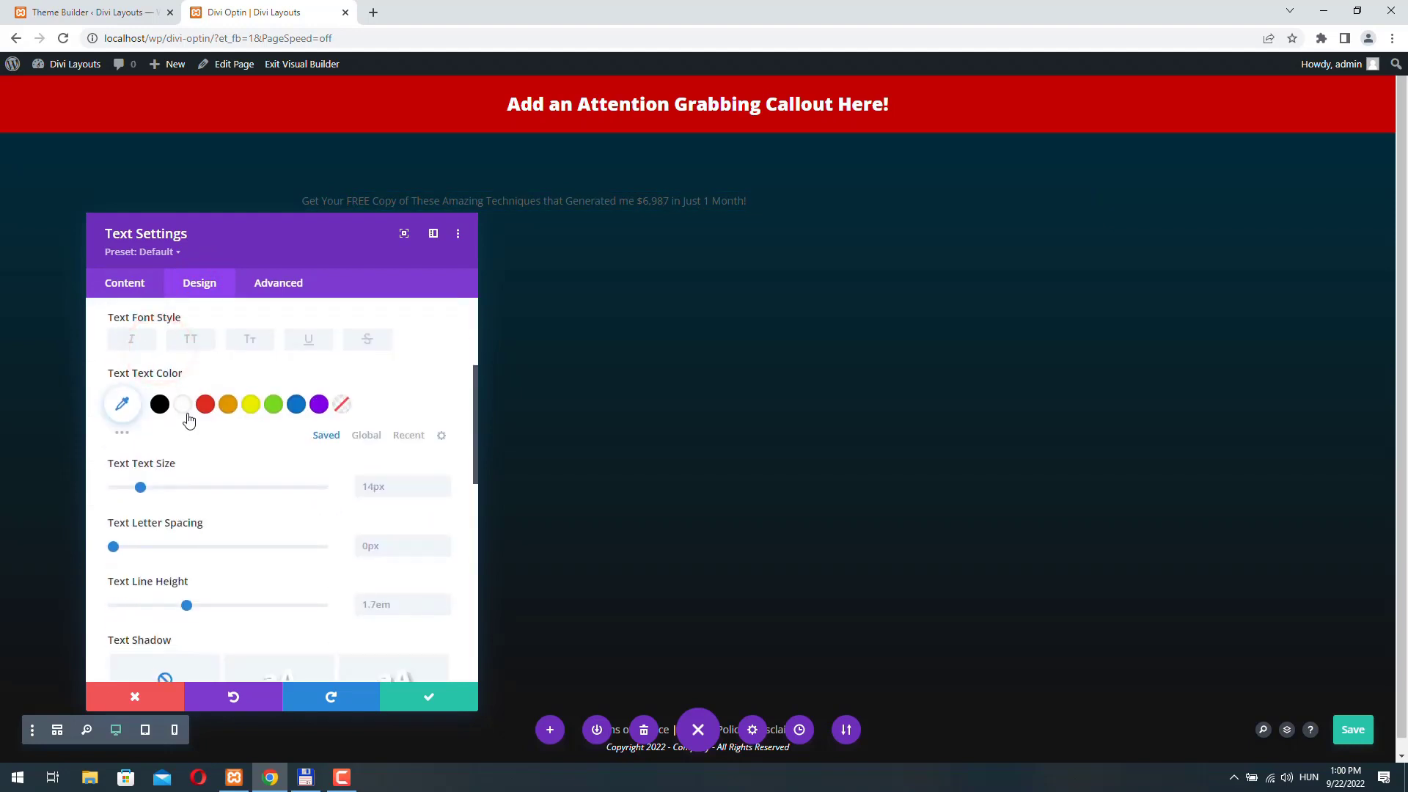
click(181, 411)
scroll(249, 469, down, 4)
click(262, 506)
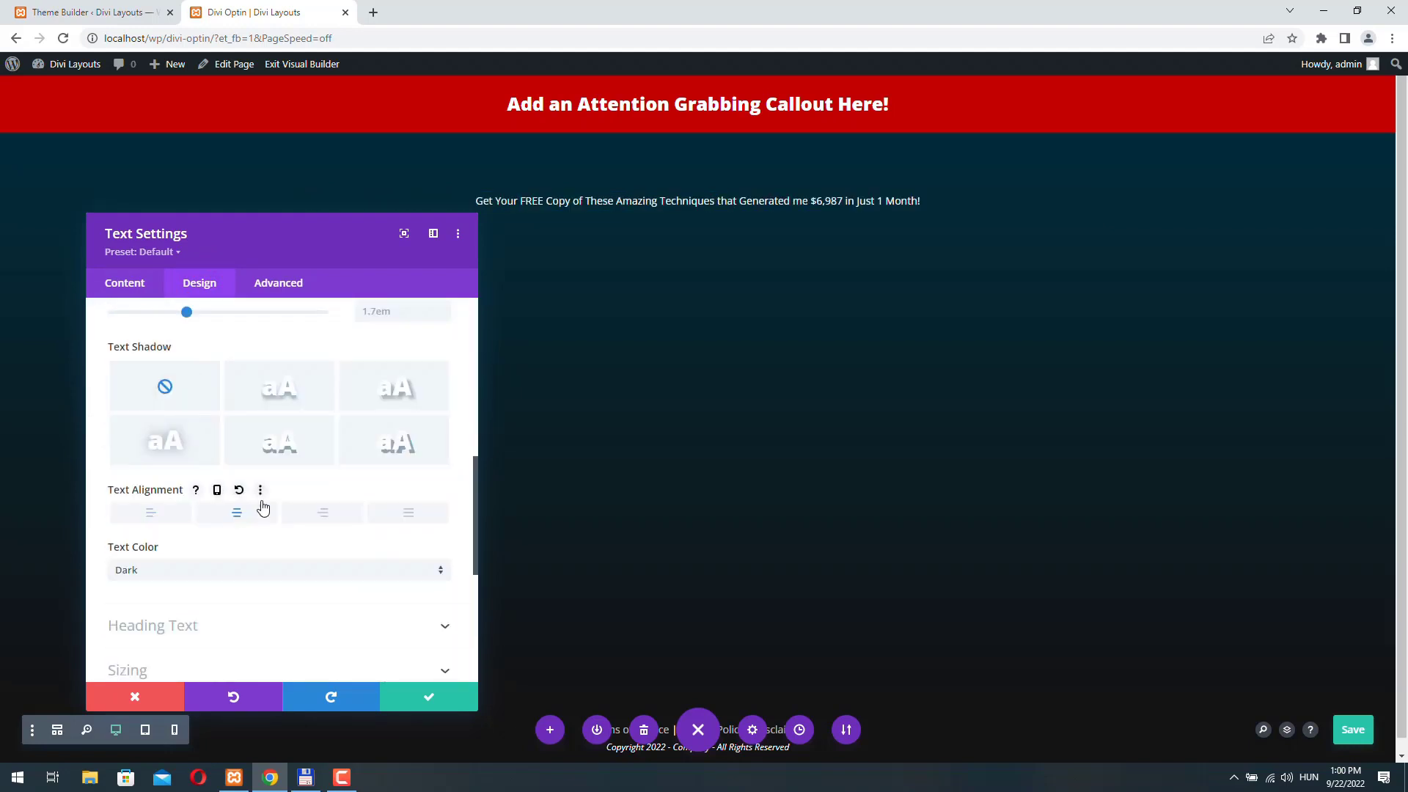
Set the headline's text size to 20px
scroll(277, 470, up, 4)
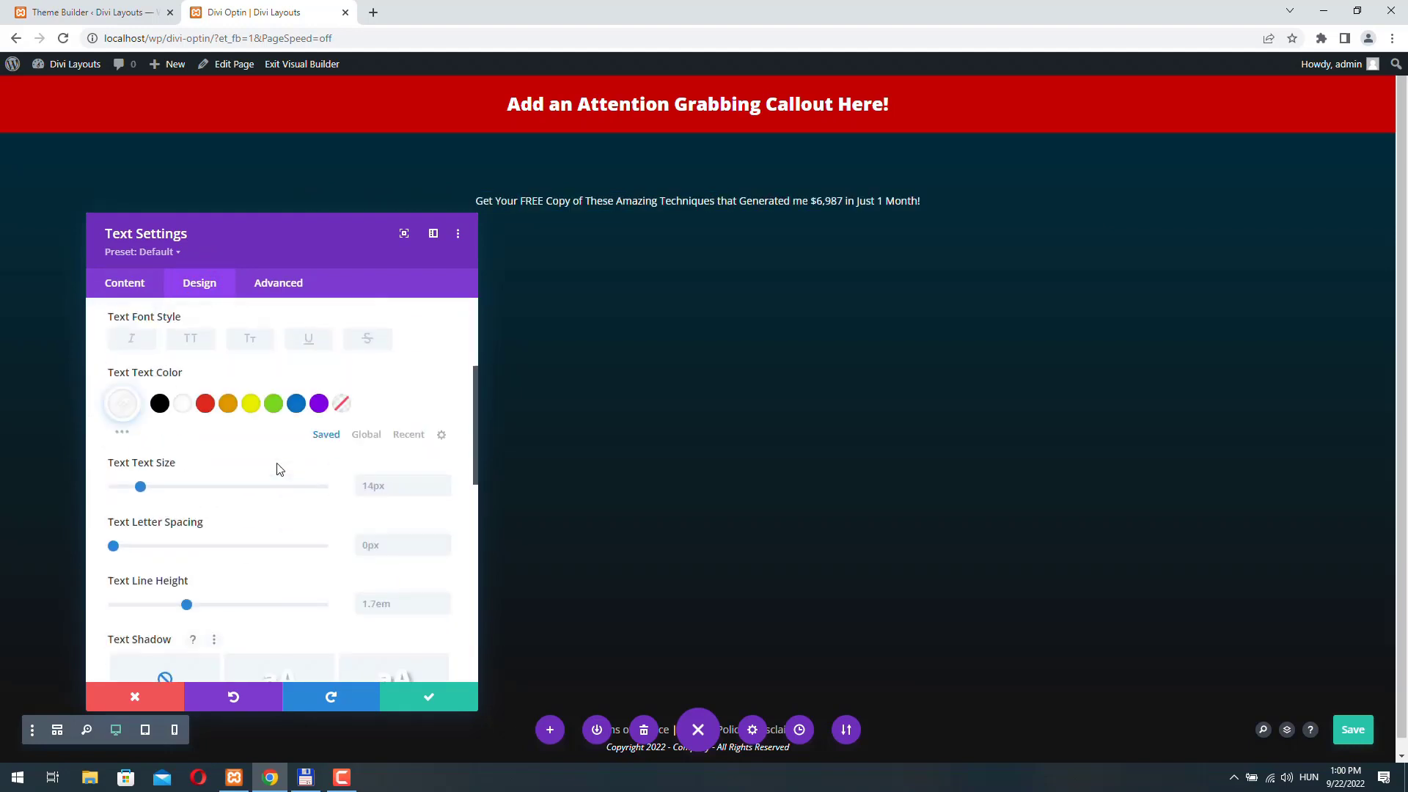
click(444, 481)
click(444, 482)
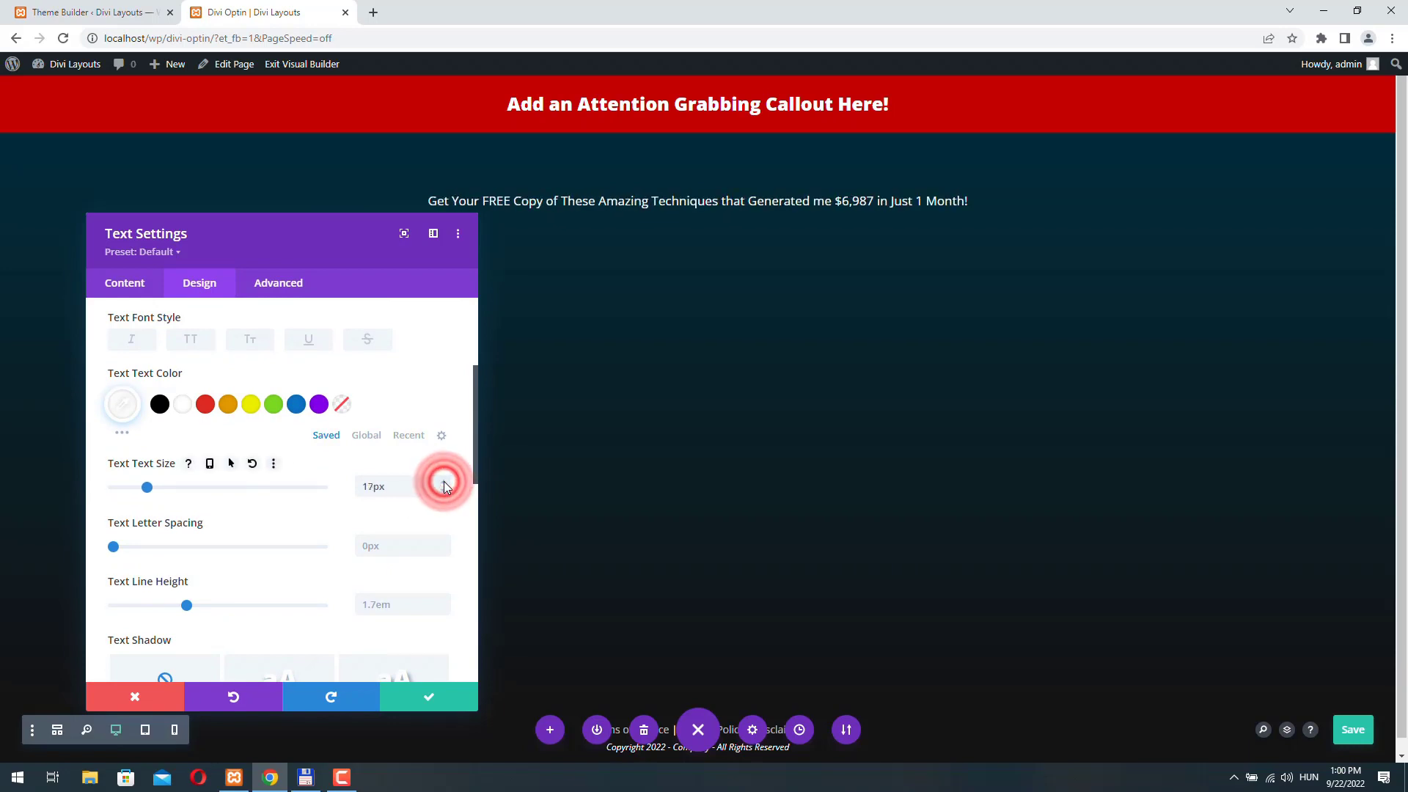
click(445, 481)
click(444, 482)
click(444, 482)
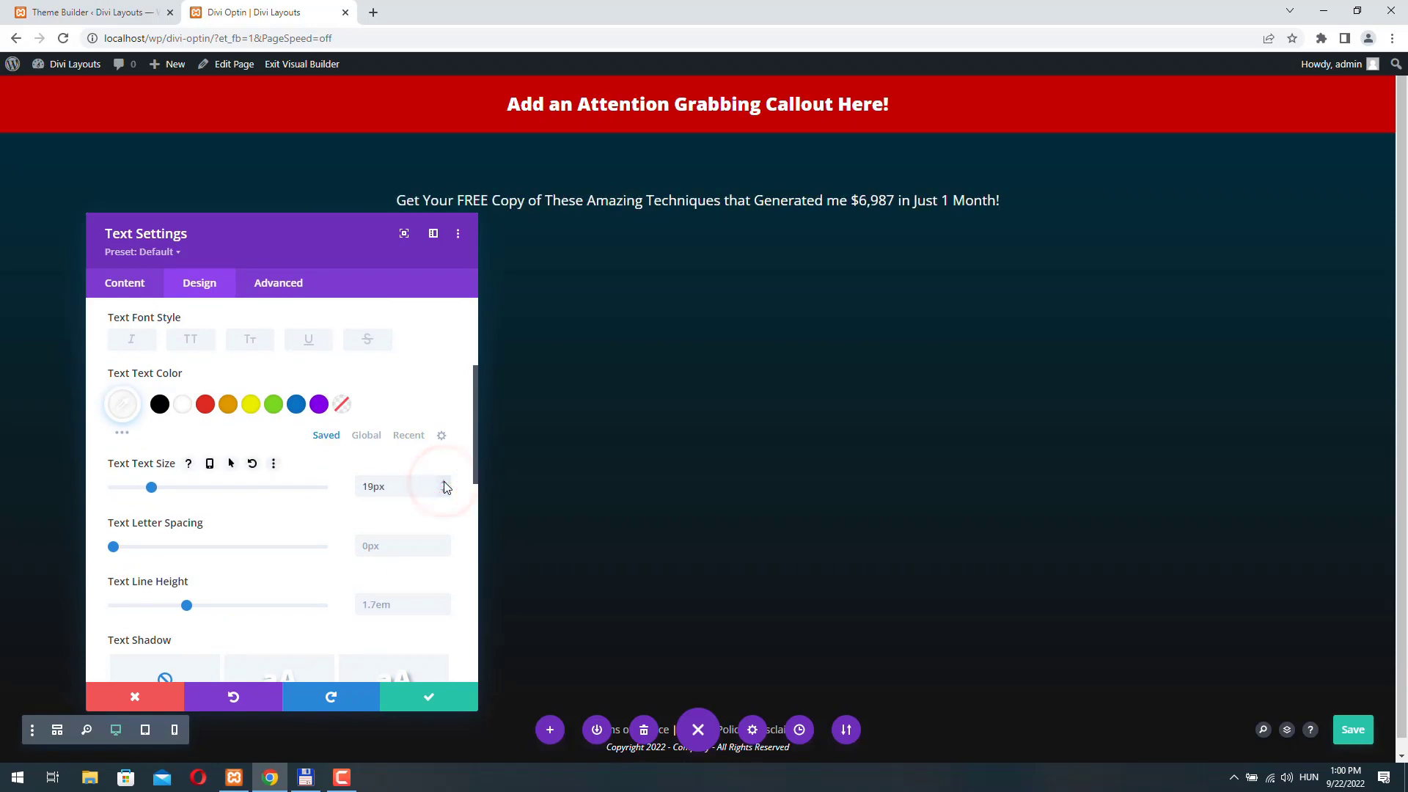
click(444, 481)
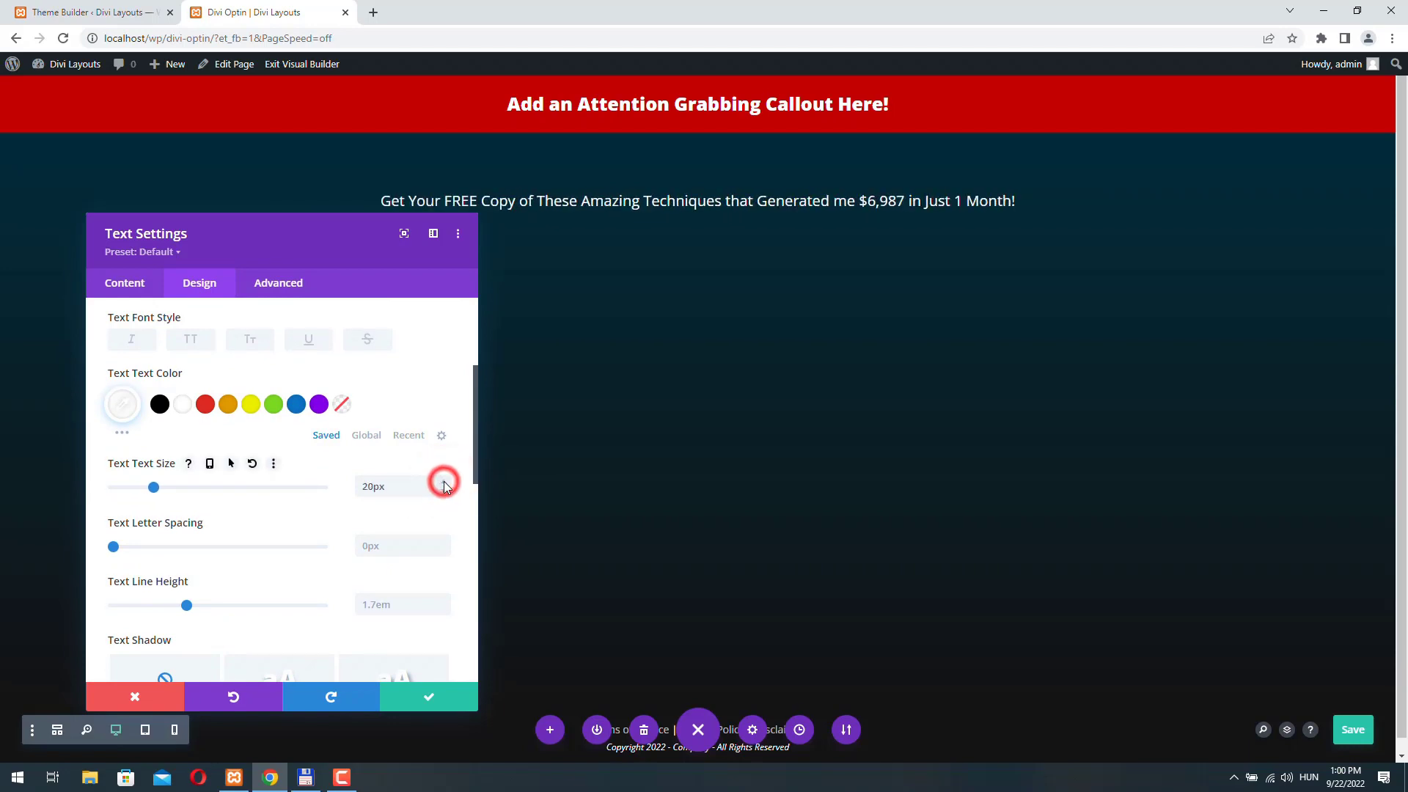
Make "FREE" and "$6,987 in Just 1 Month" bold and underlined in the headline, and apply the text settings
click(125, 283)
click(144, 349)
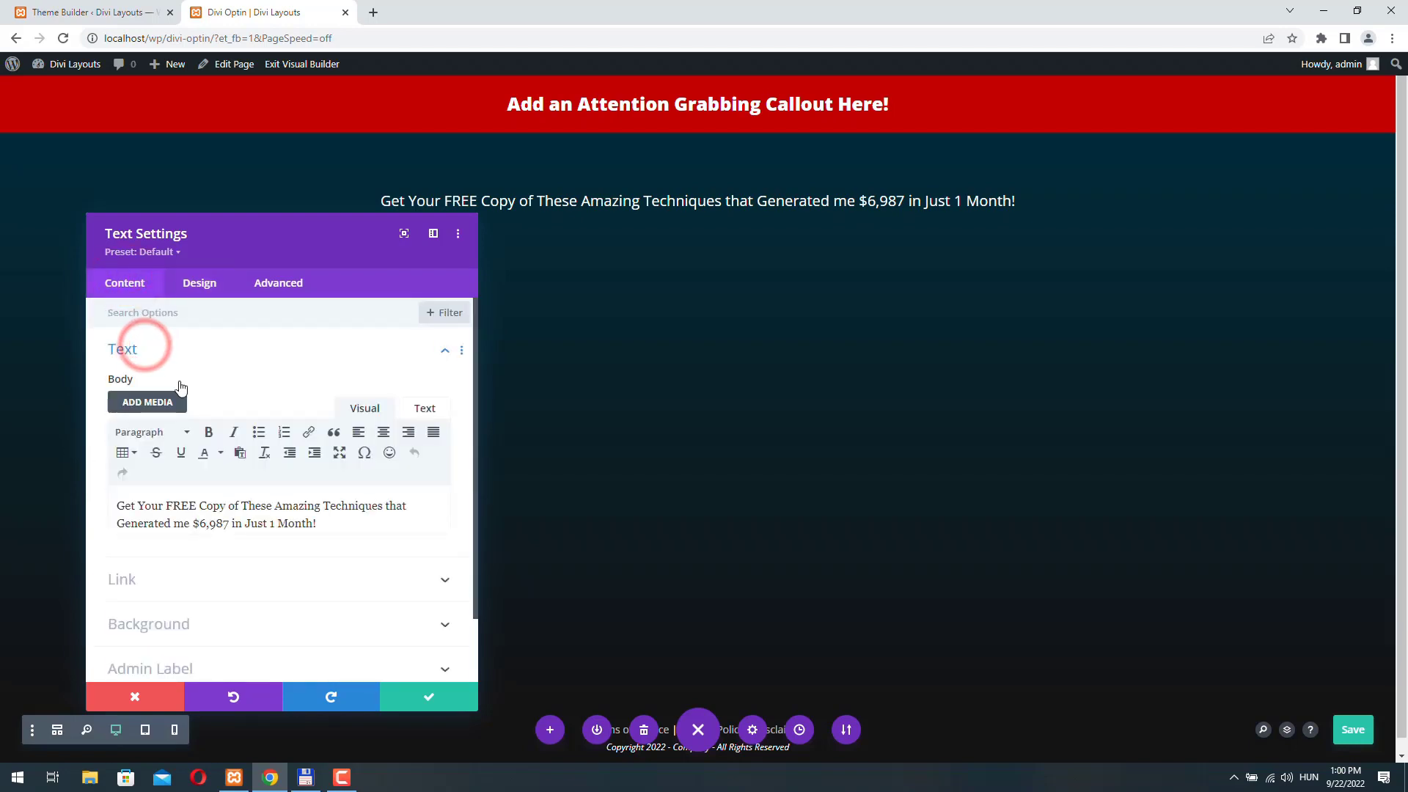
drag(166, 506, 184, 511)
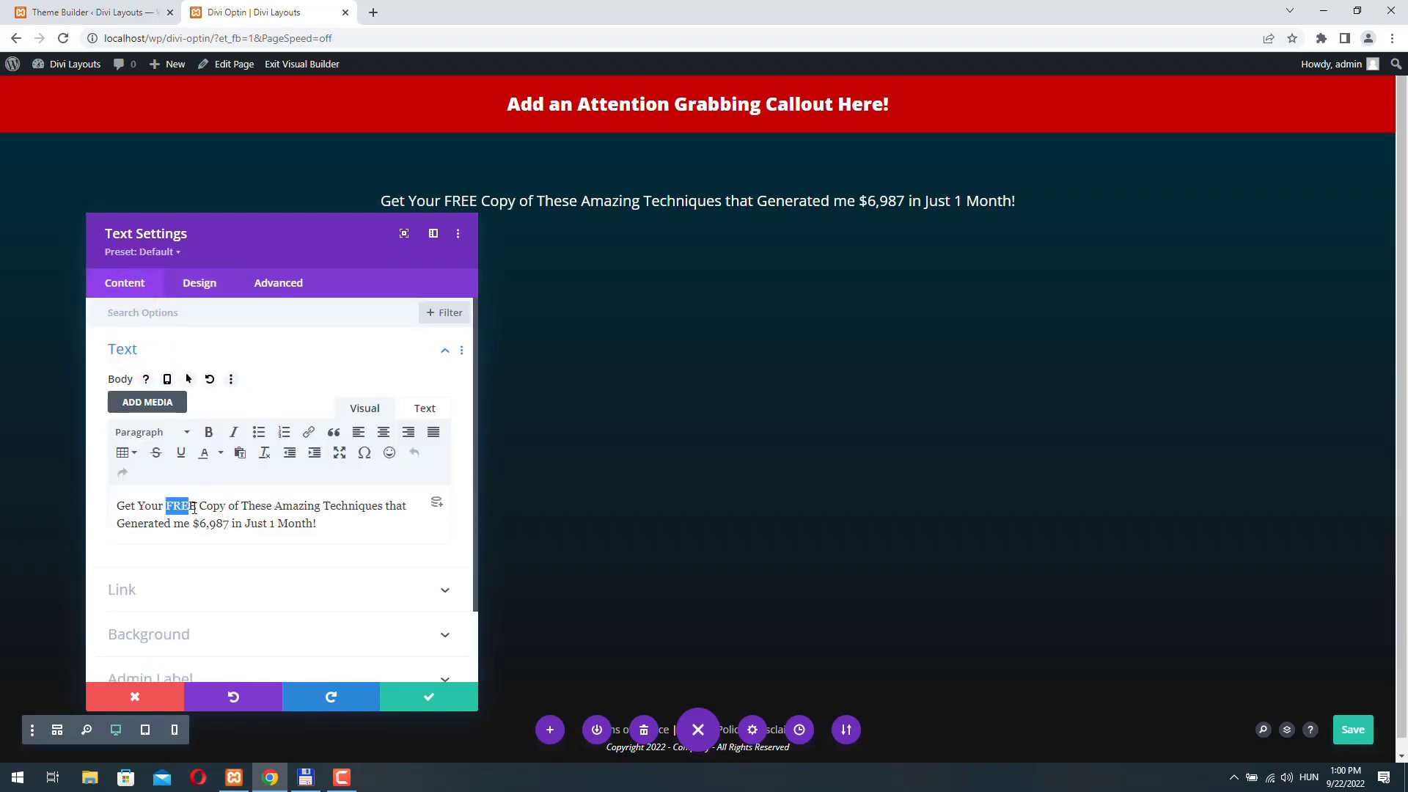
click(209, 433)
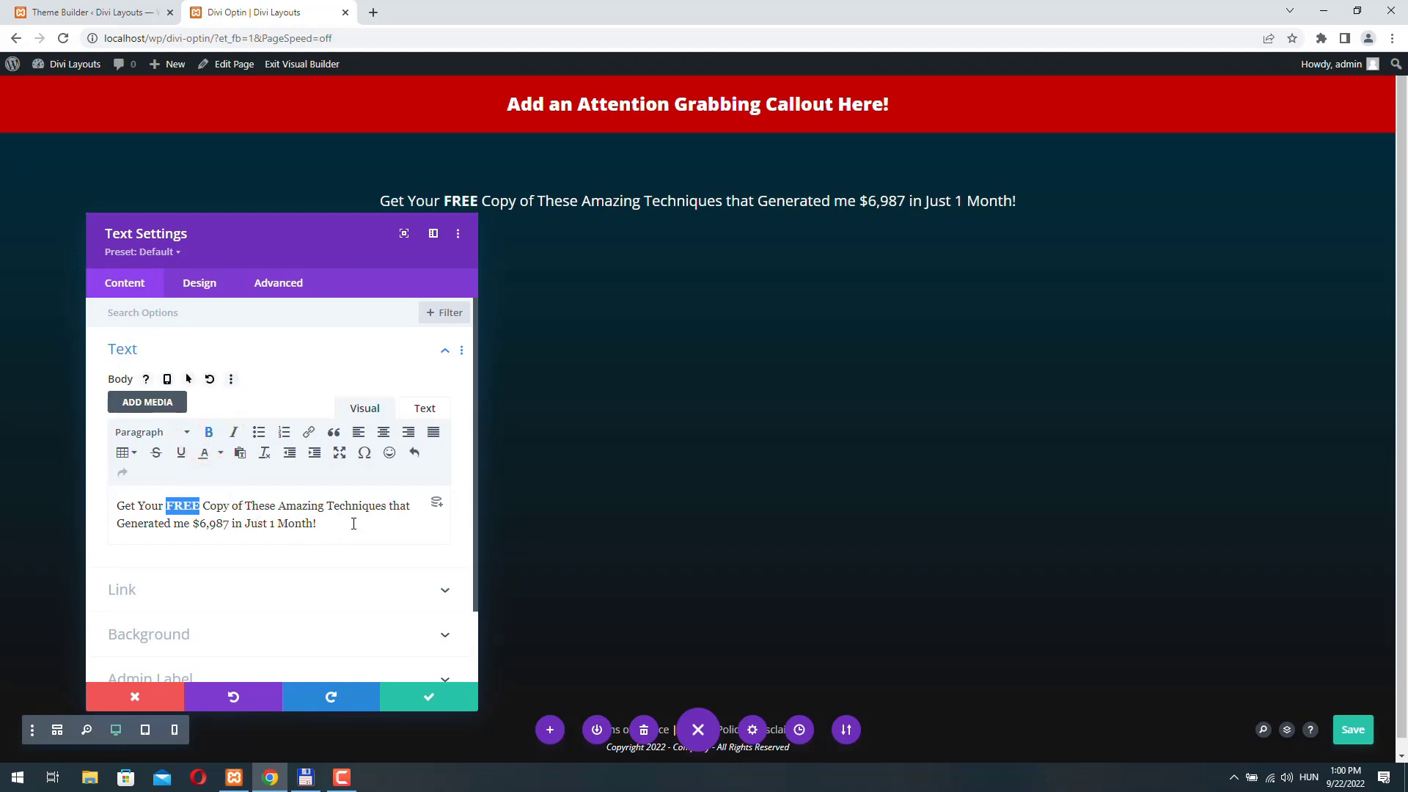
drag(194, 525, 311, 525)
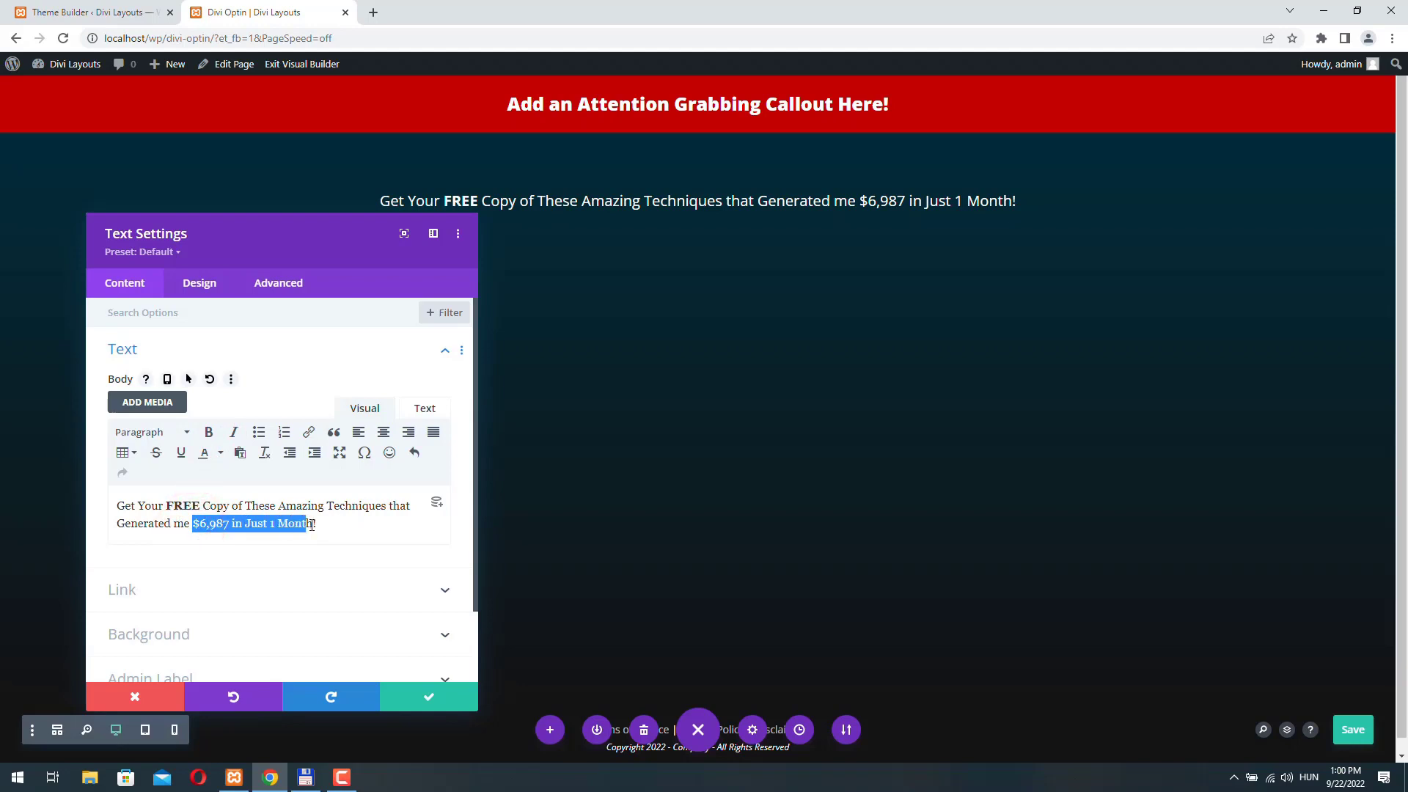
click(210, 433)
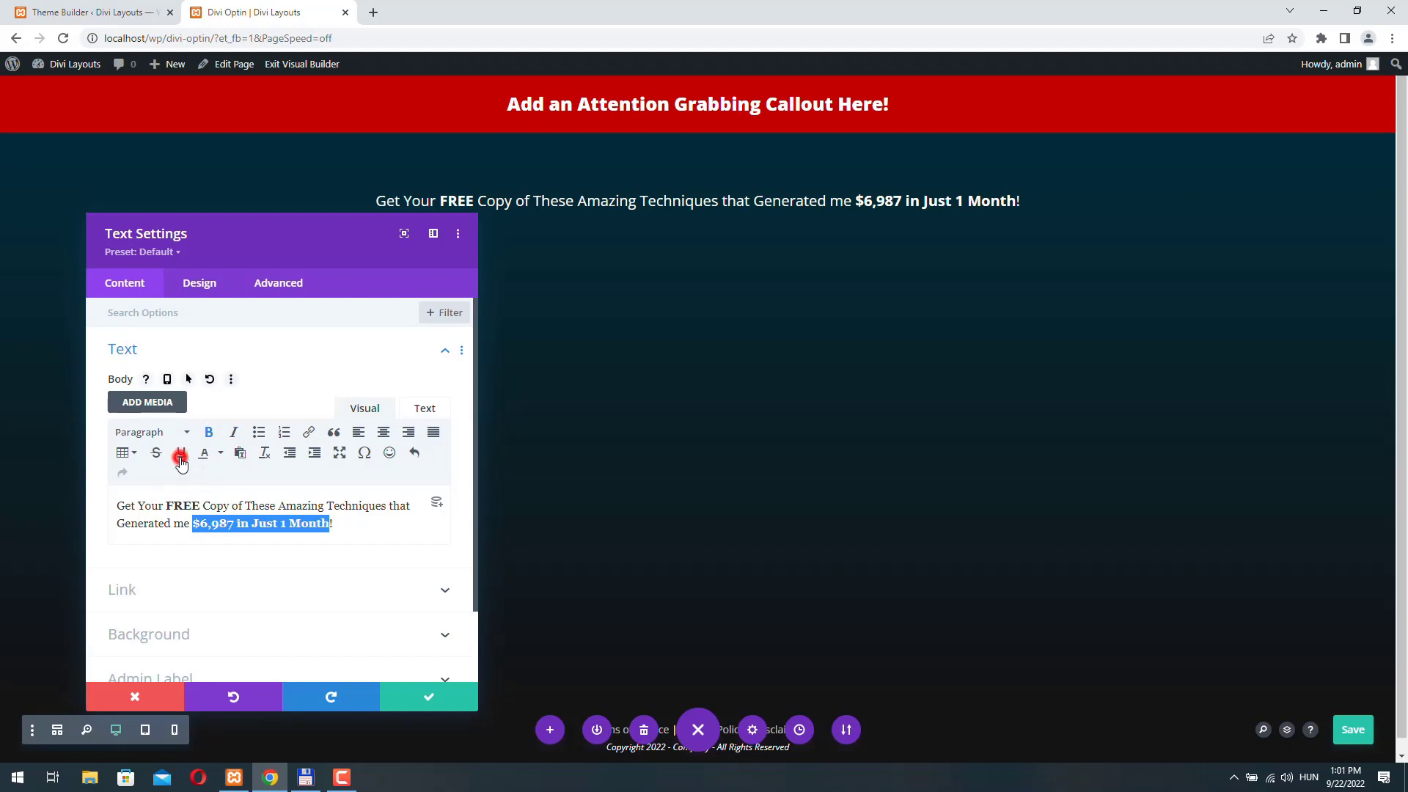
click(181, 453)
drag(168, 506, 200, 503)
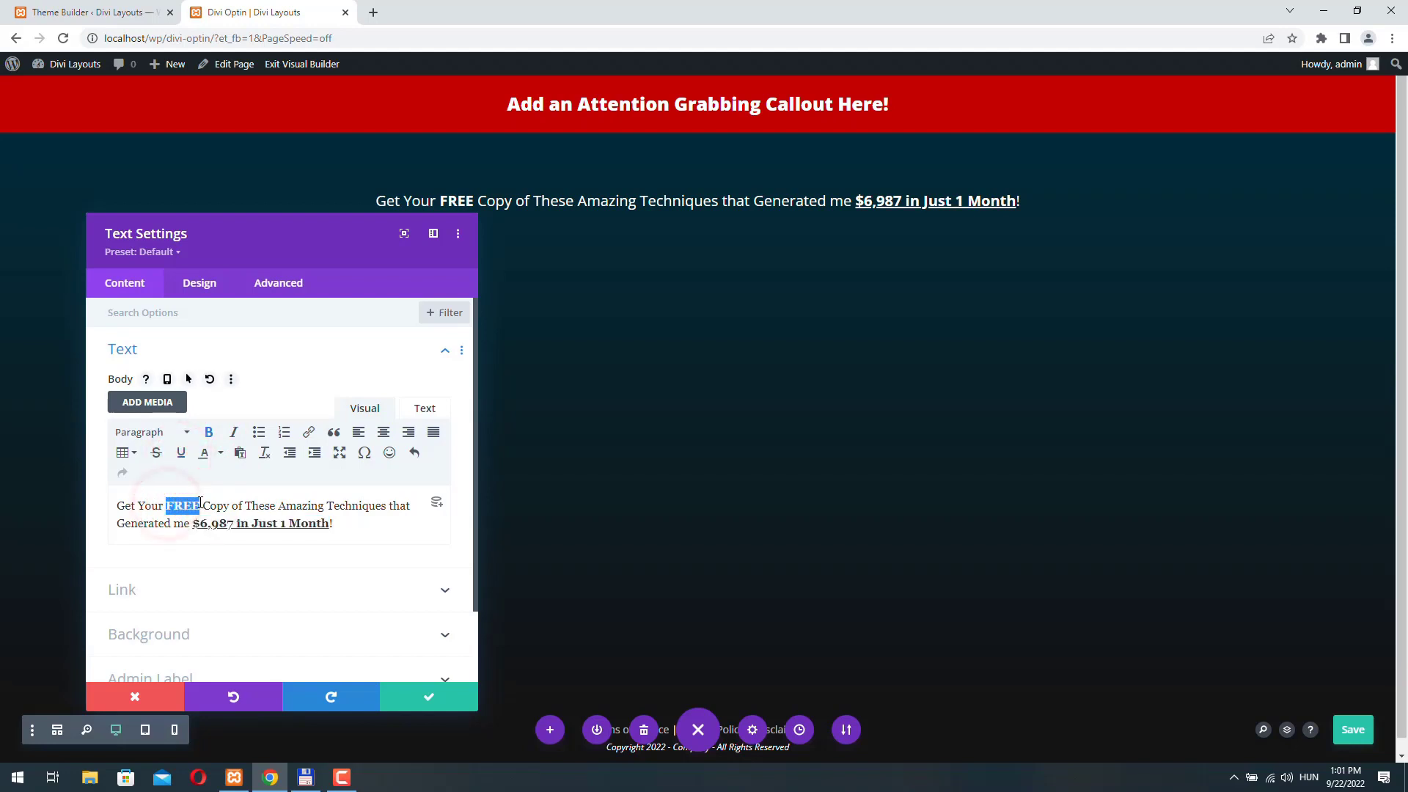
click(181, 453)
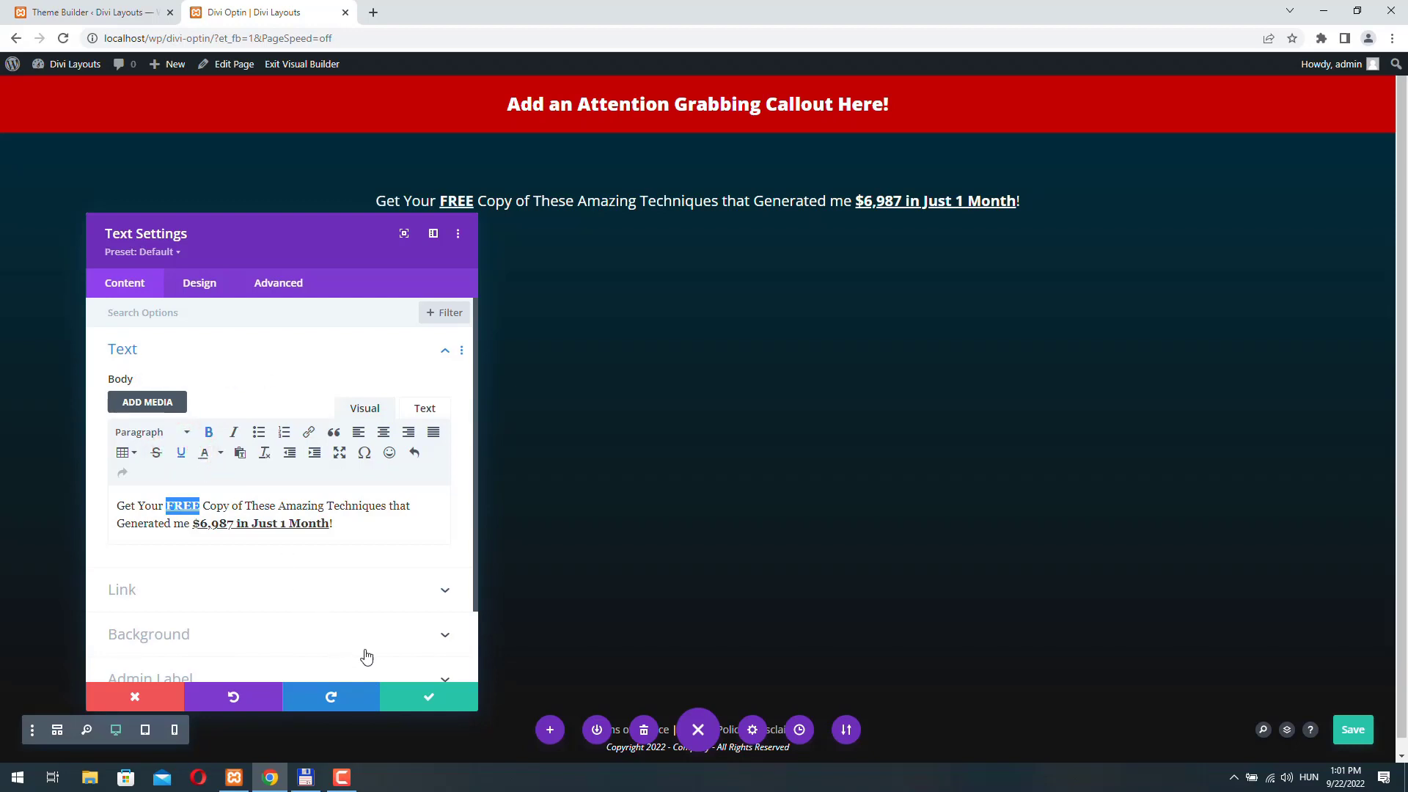
click(440, 700)
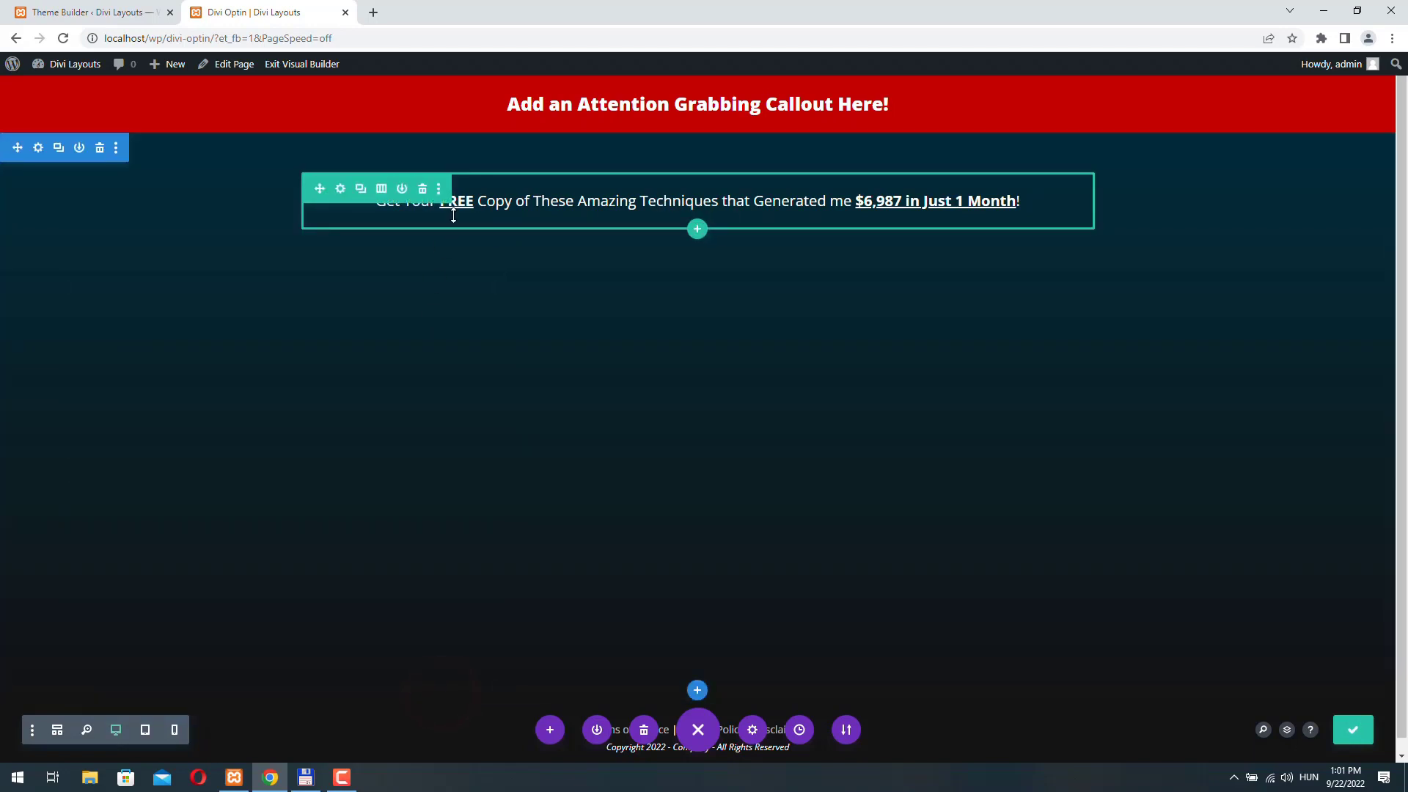
Give the headline row's column 1px rounded corners and a 1px solid white border
click(340, 189)
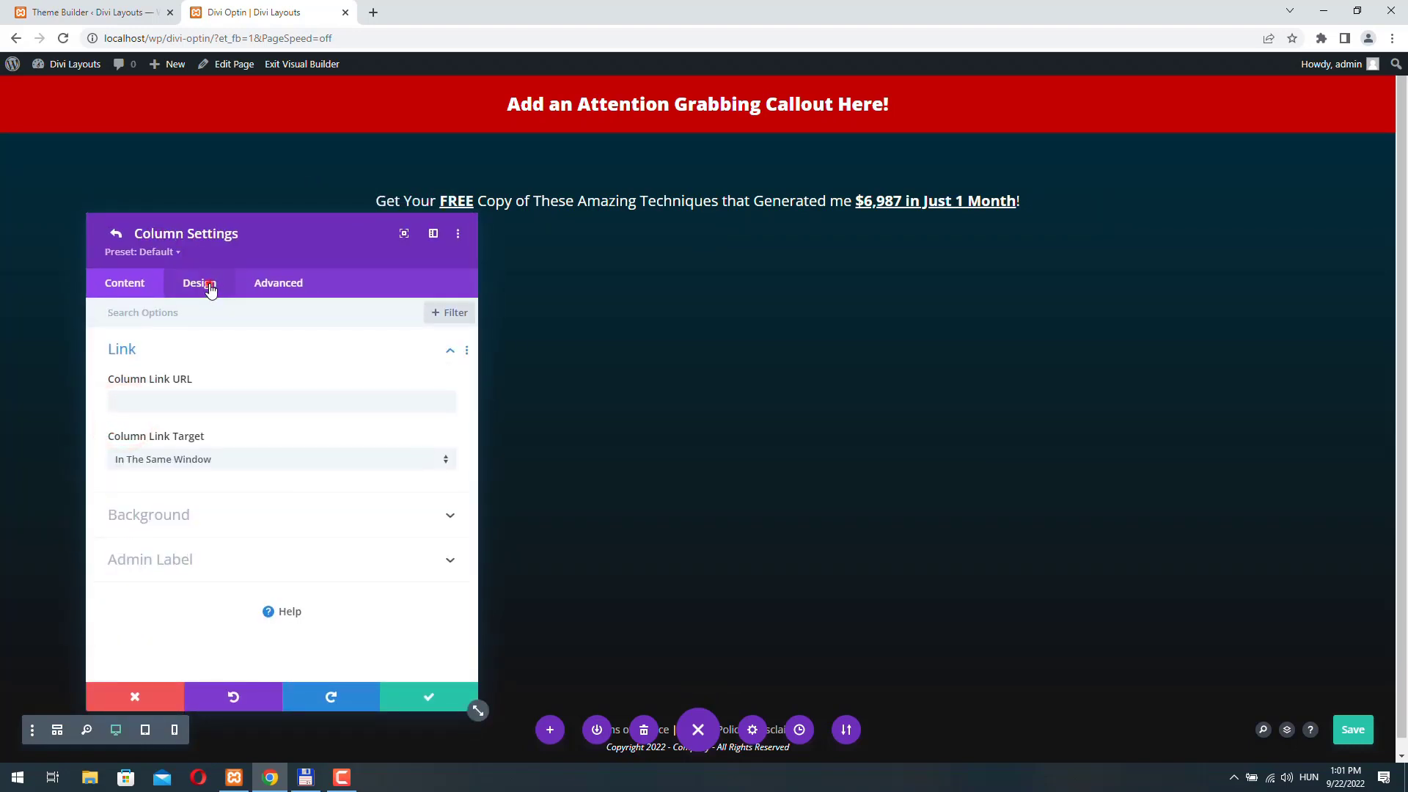
click(208, 284)
click(157, 393)
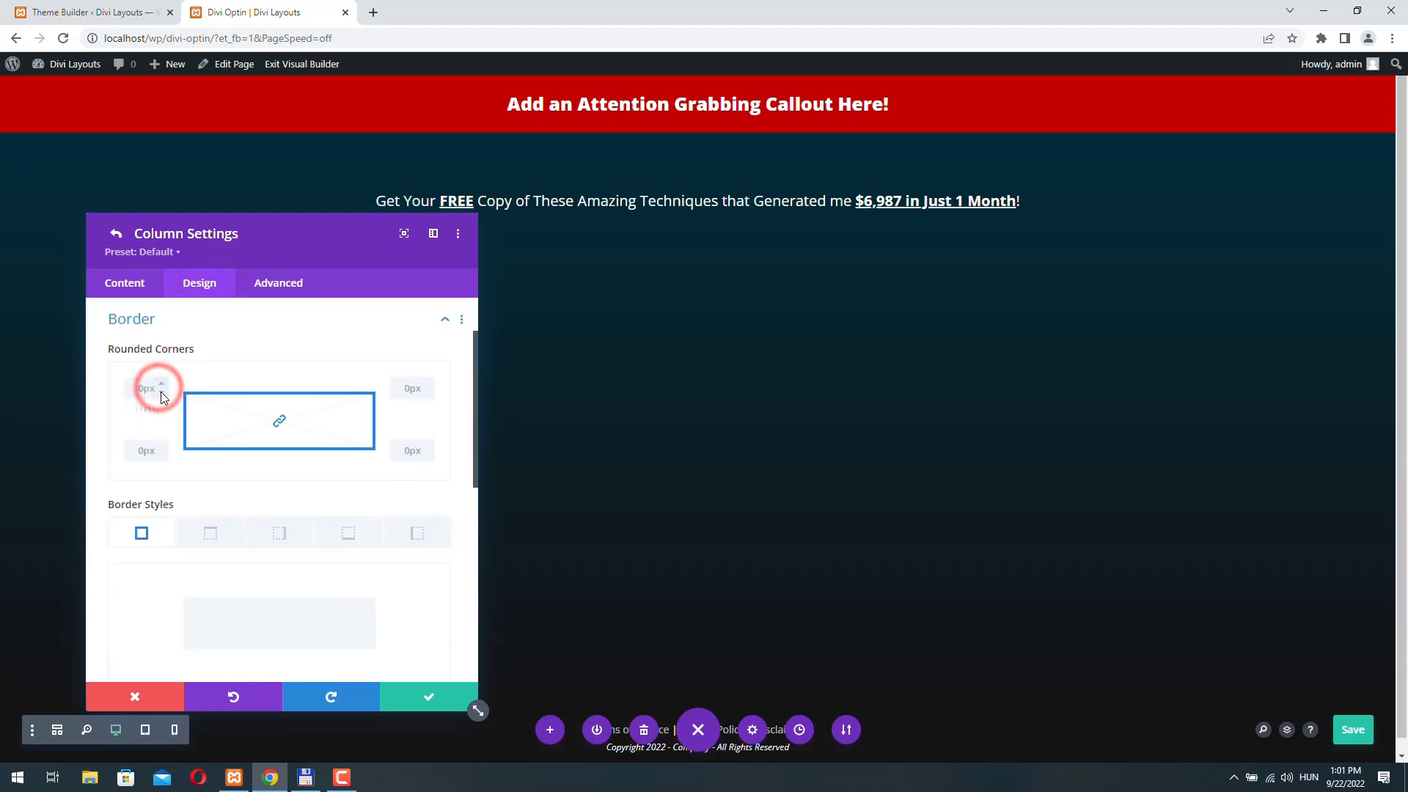
click(162, 388)
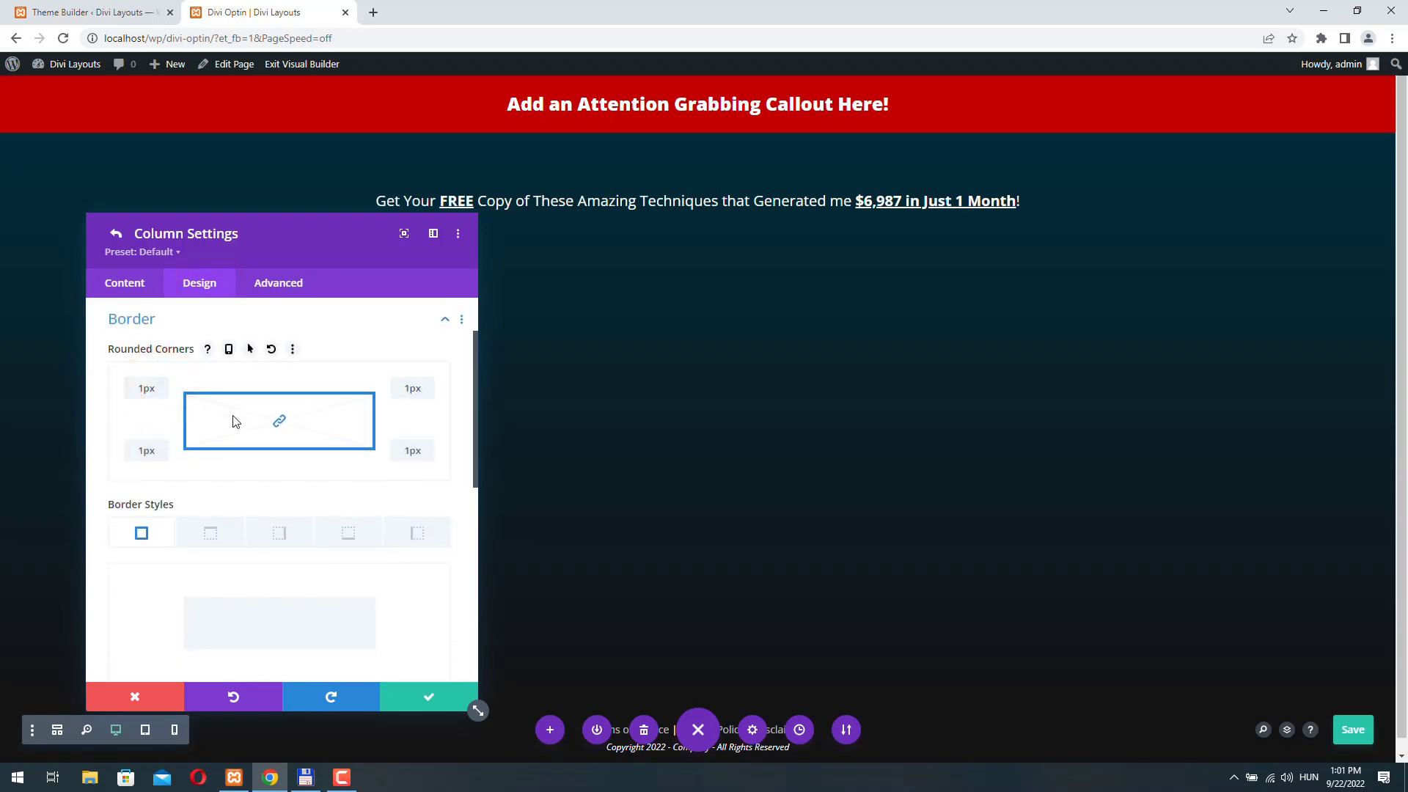
scroll(233, 418, down, 3)
scroll(302, 440, down, 2)
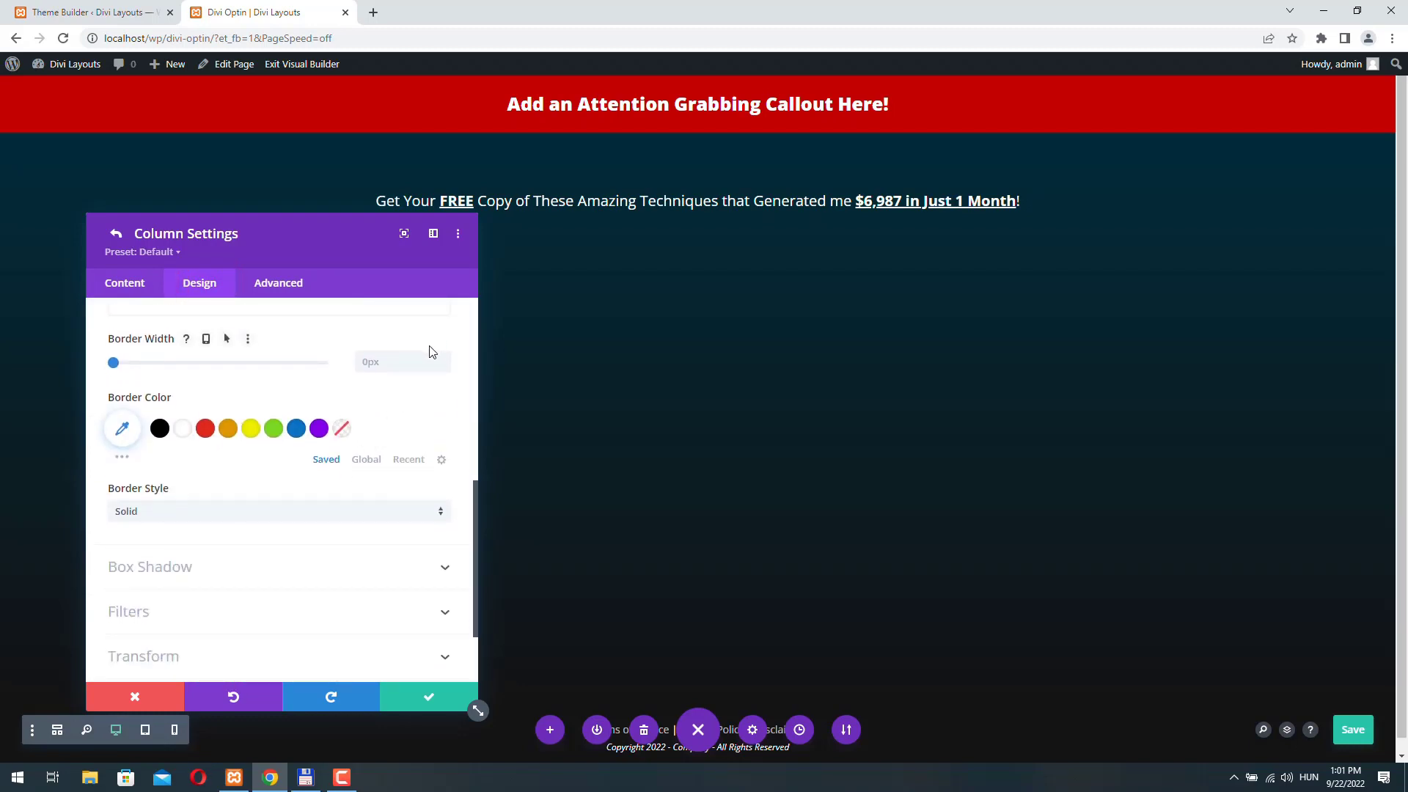
click(446, 358)
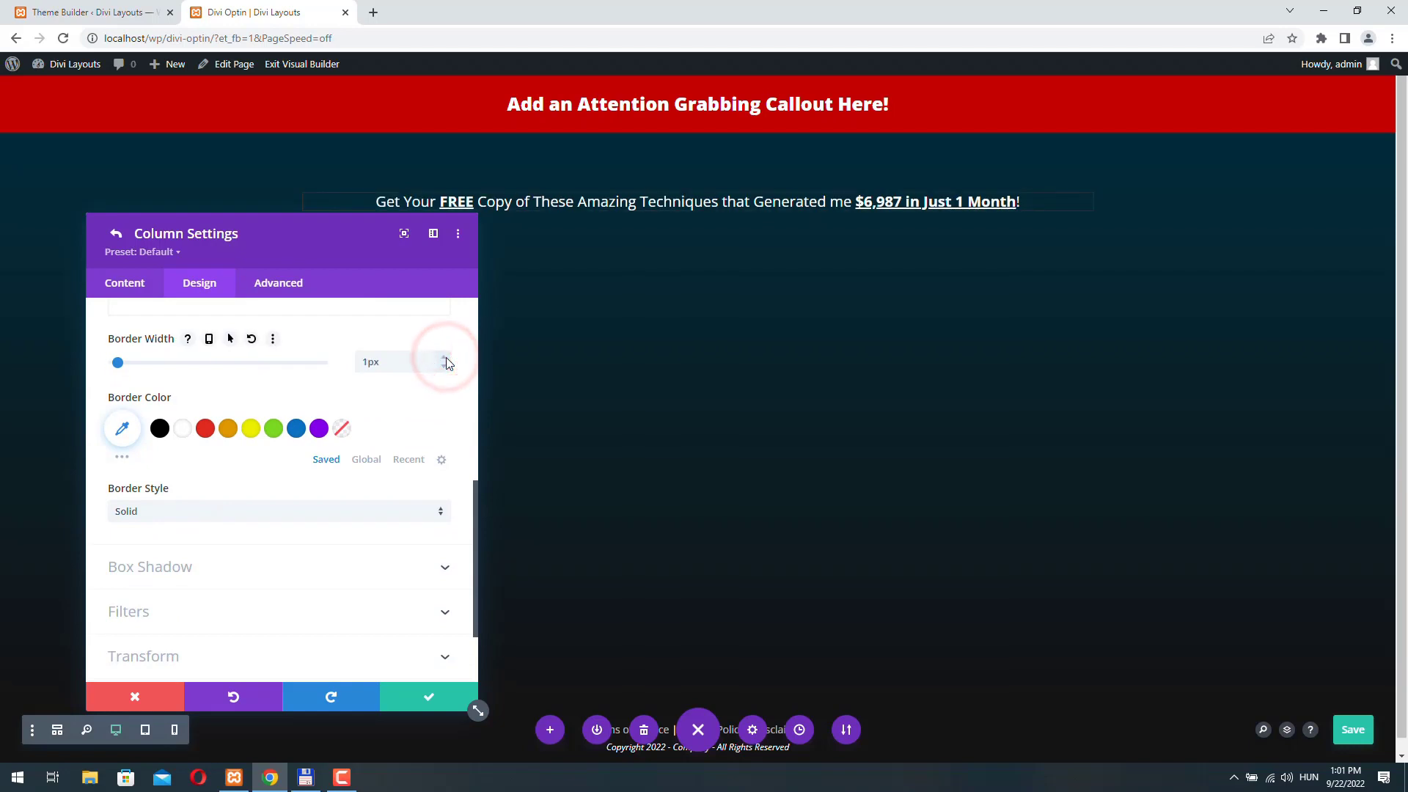
click(182, 431)
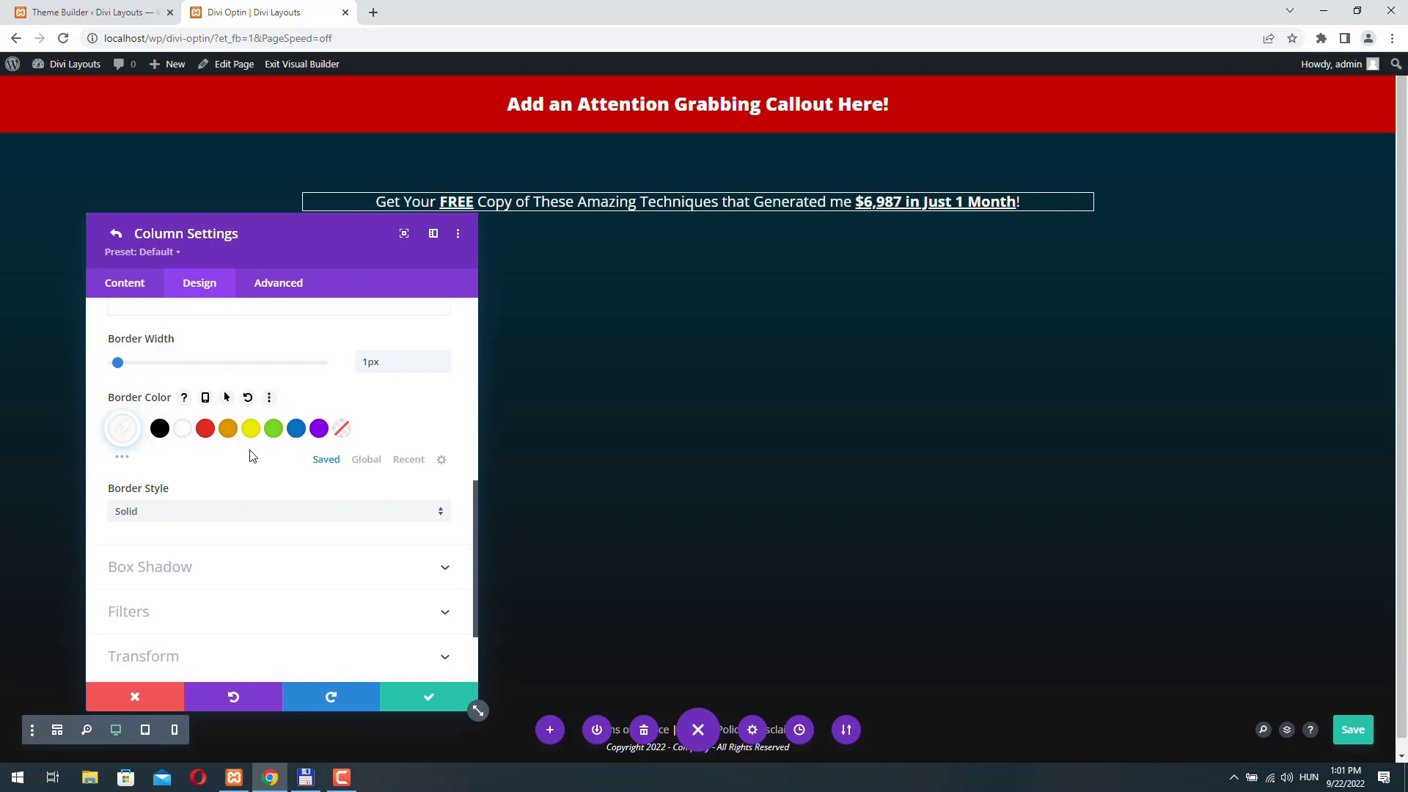
Add equal top and bottom padding to the bordered column, apply the column and row settings, and save the page
scroll(252, 455, down, 2)
scroll(252, 455, up, 3)
scroll(252, 456, up, 4)
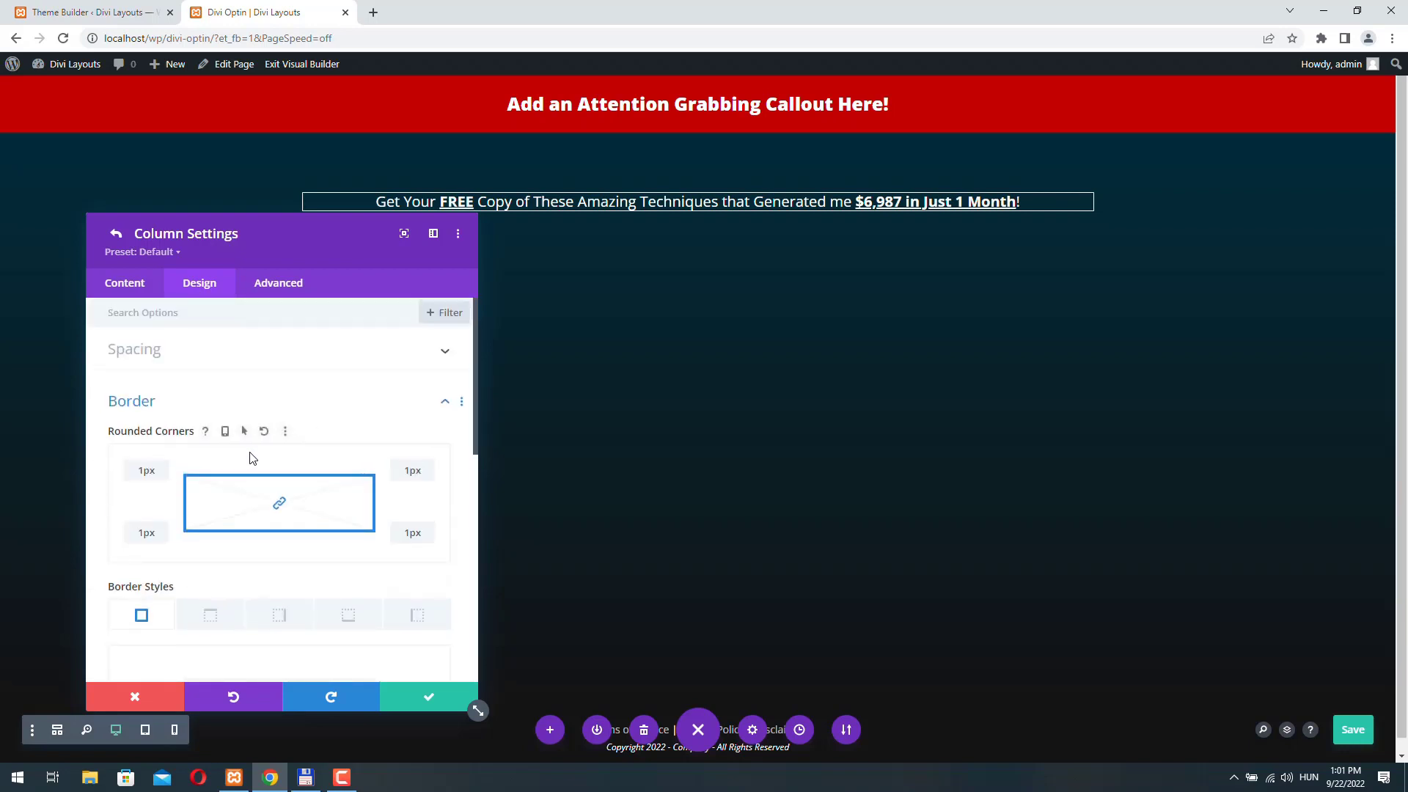
click(187, 347)
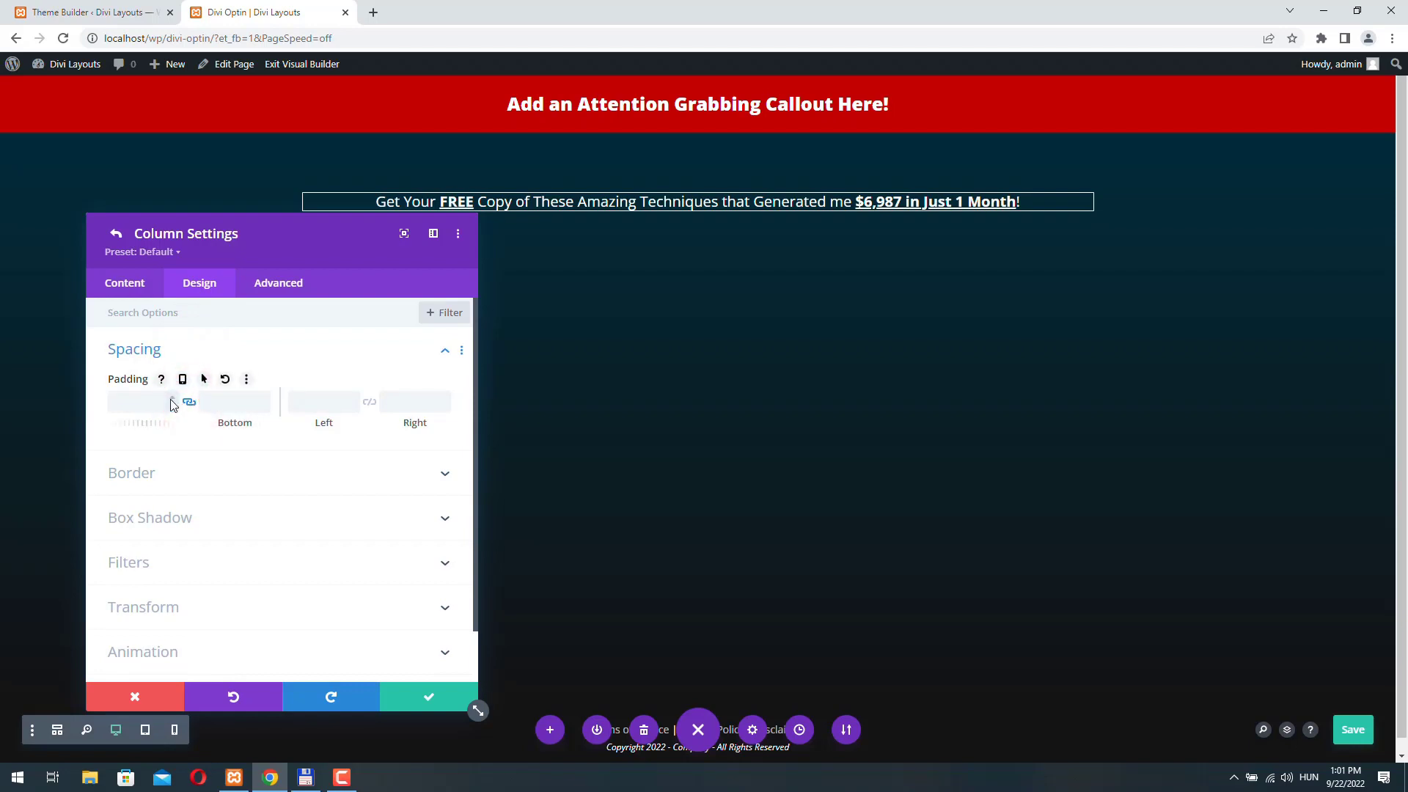
drag(171, 404, 170, 402)
click(427, 698)
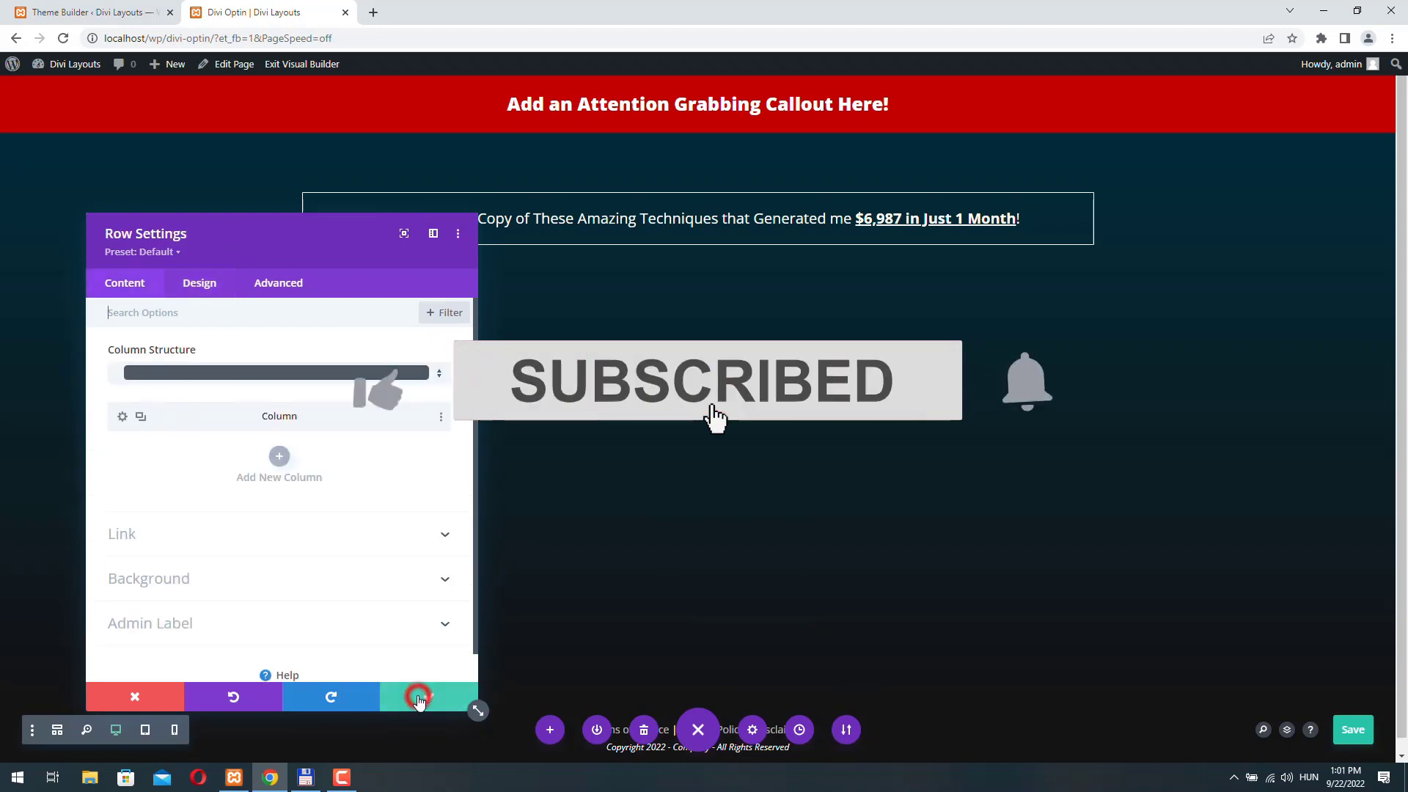
click(427, 698)
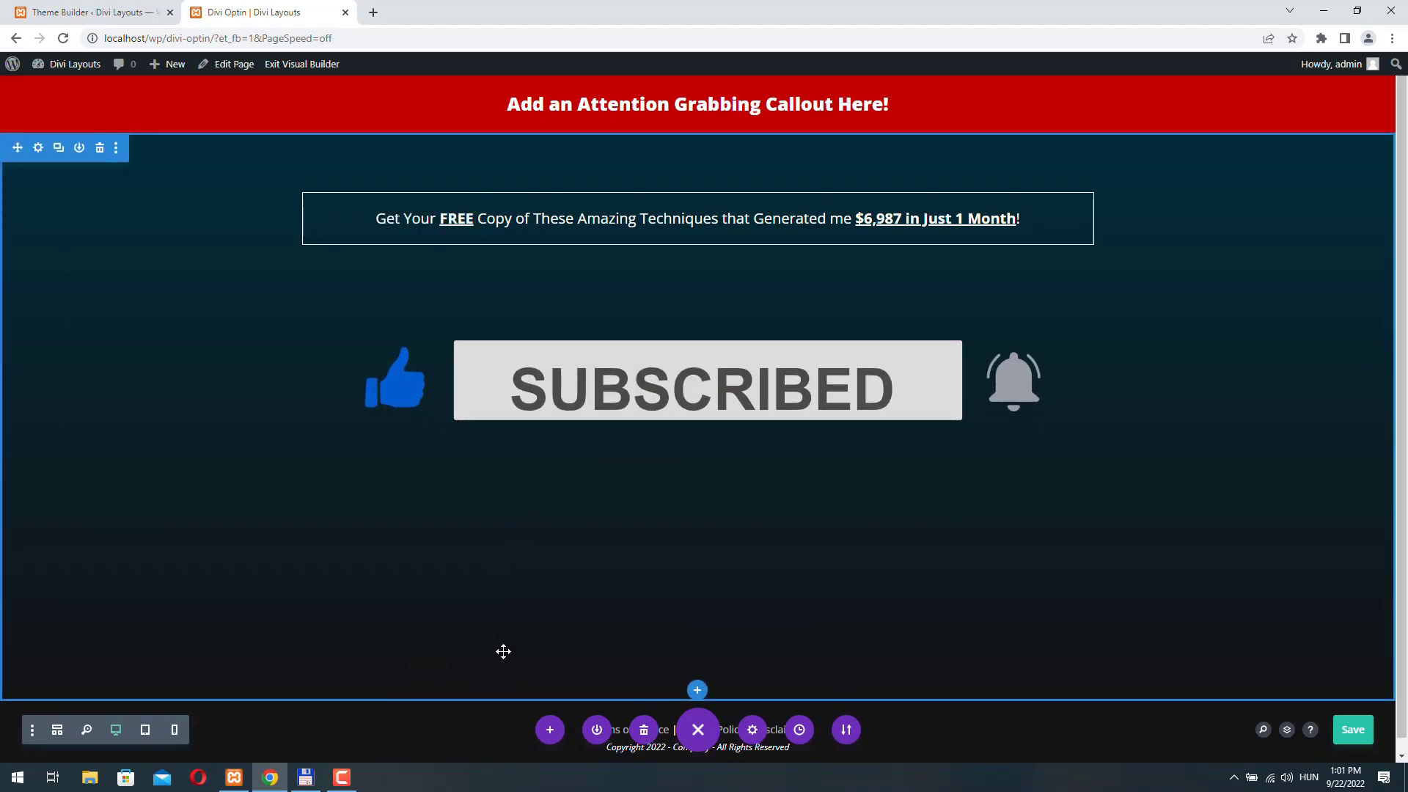
click(1351, 728)
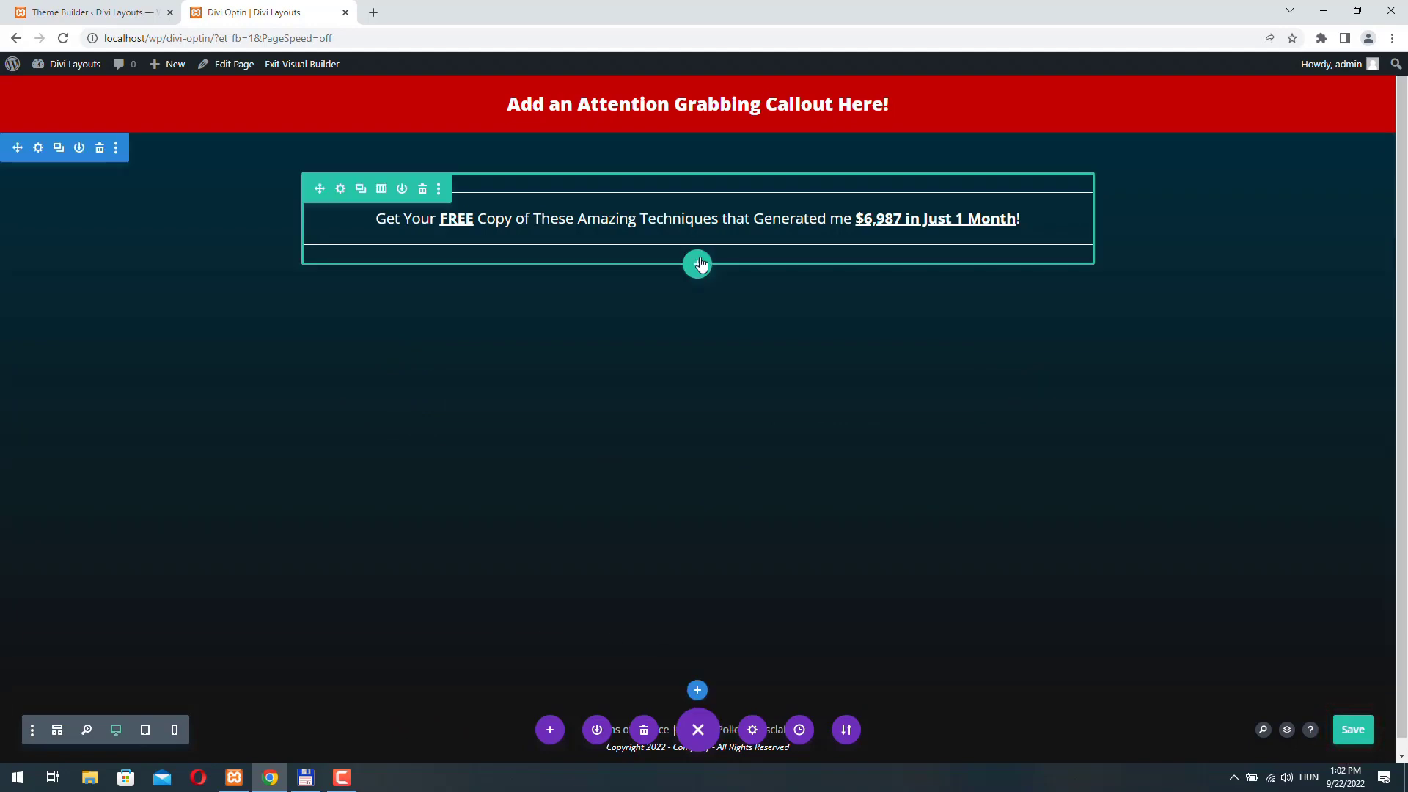
Insert a single-column row below the bordered headline row and add a Text module to it
click(697, 262)
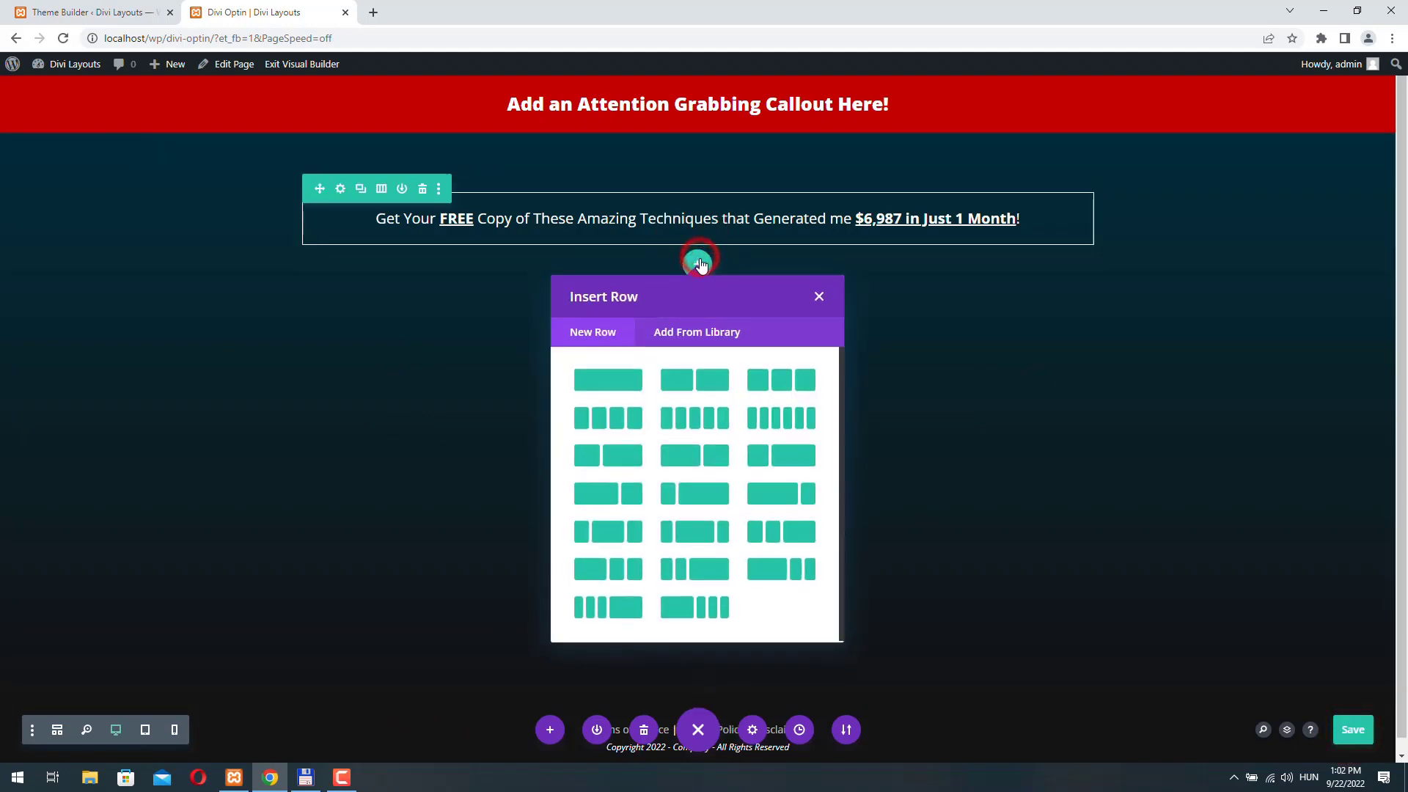
click(607, 379)
click(696, 303)
click(697, 303)
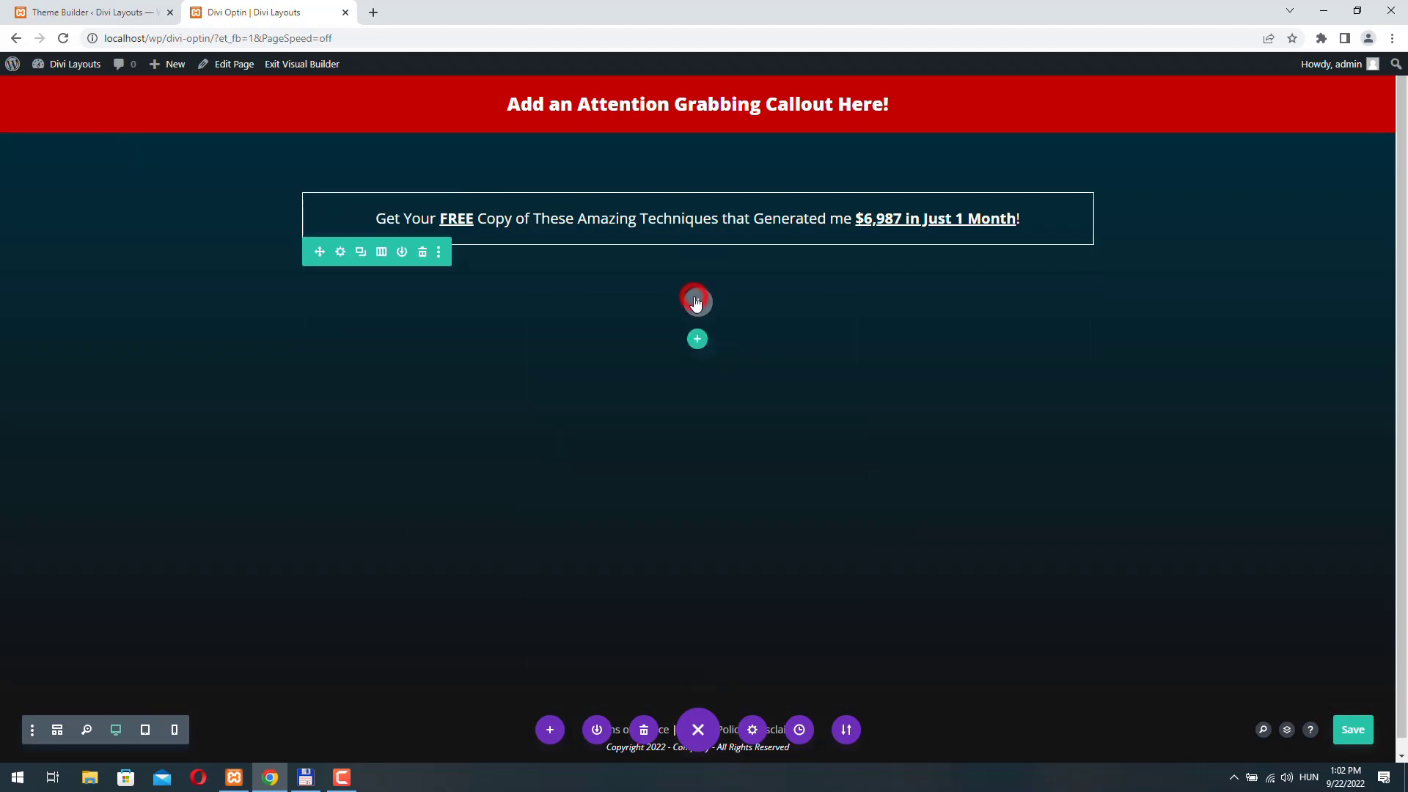
text(tex)
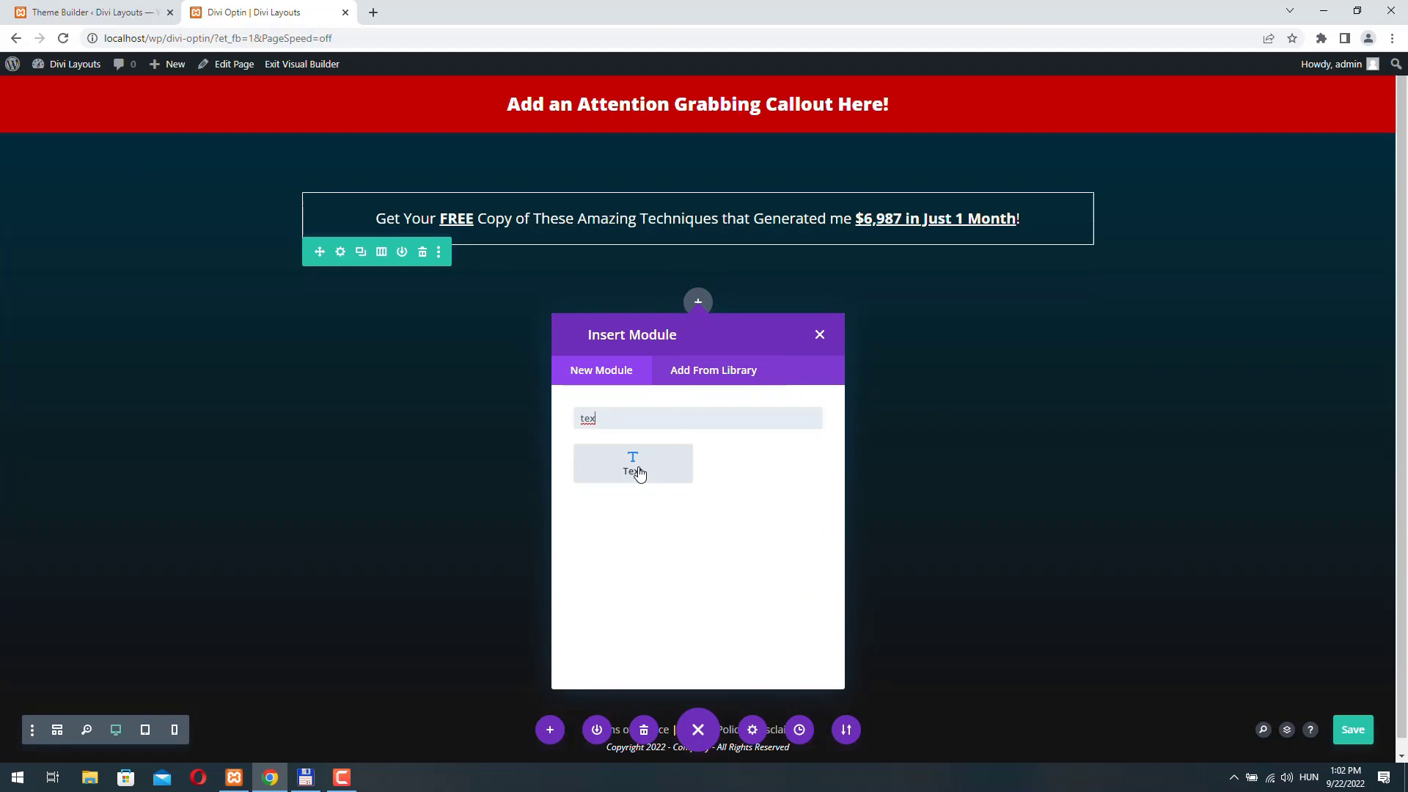
click(637, 467)
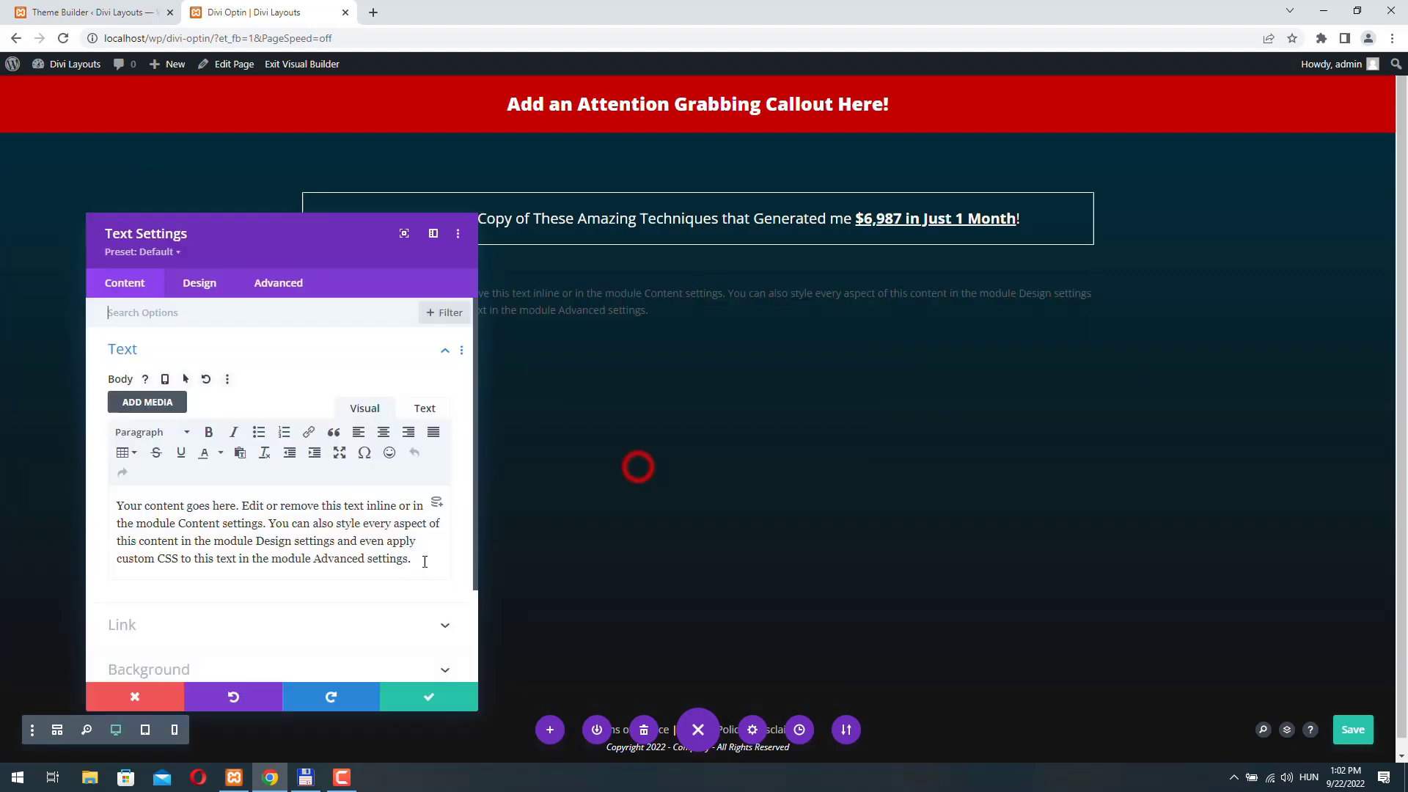
Replace the new text module's placeholder body with "MARKETING SECRETS: ADD THE MAIN BENEFIT OF THIS BOOK!"
drag(412, 559, 19, 491)
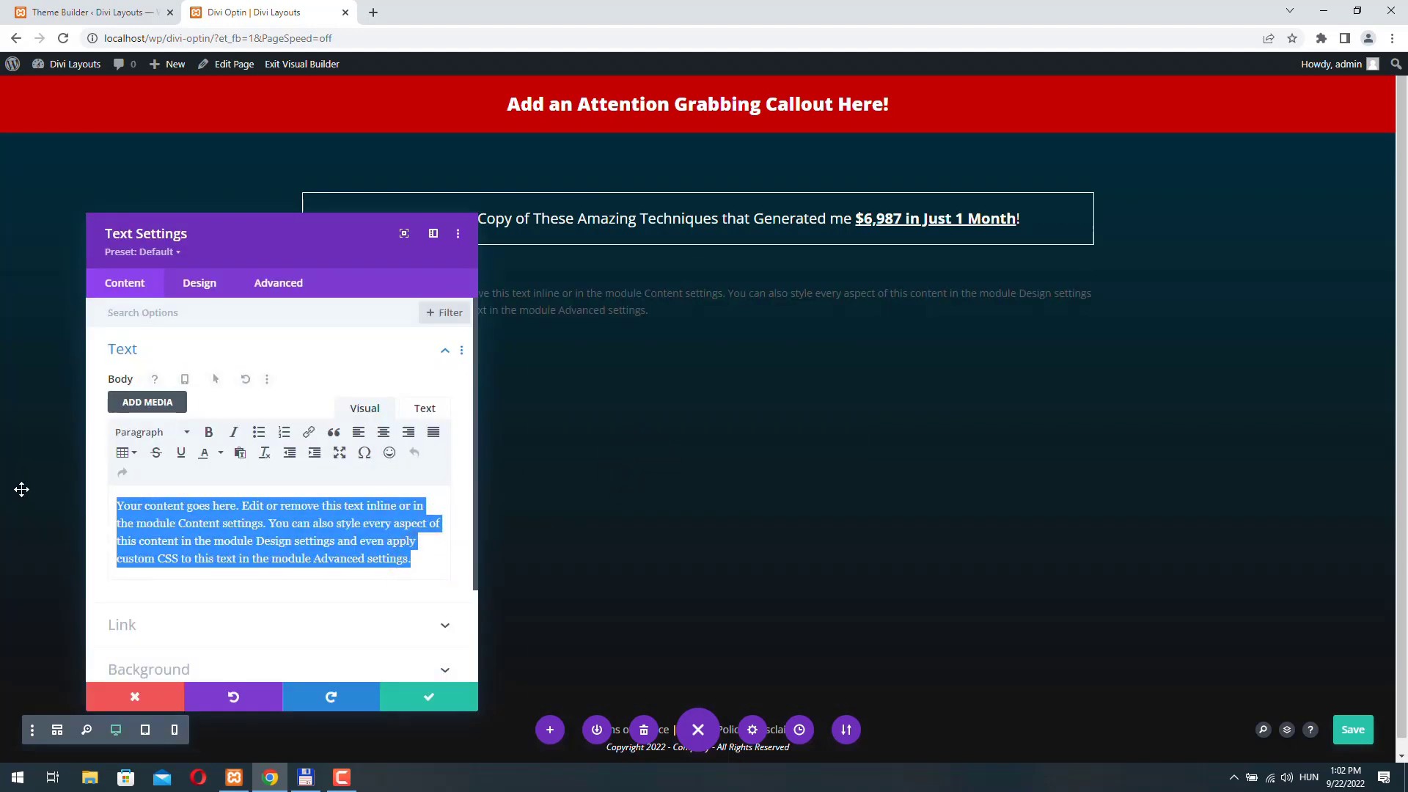
text(MARKETING SECRETS: ADD THE MAIN BENE)
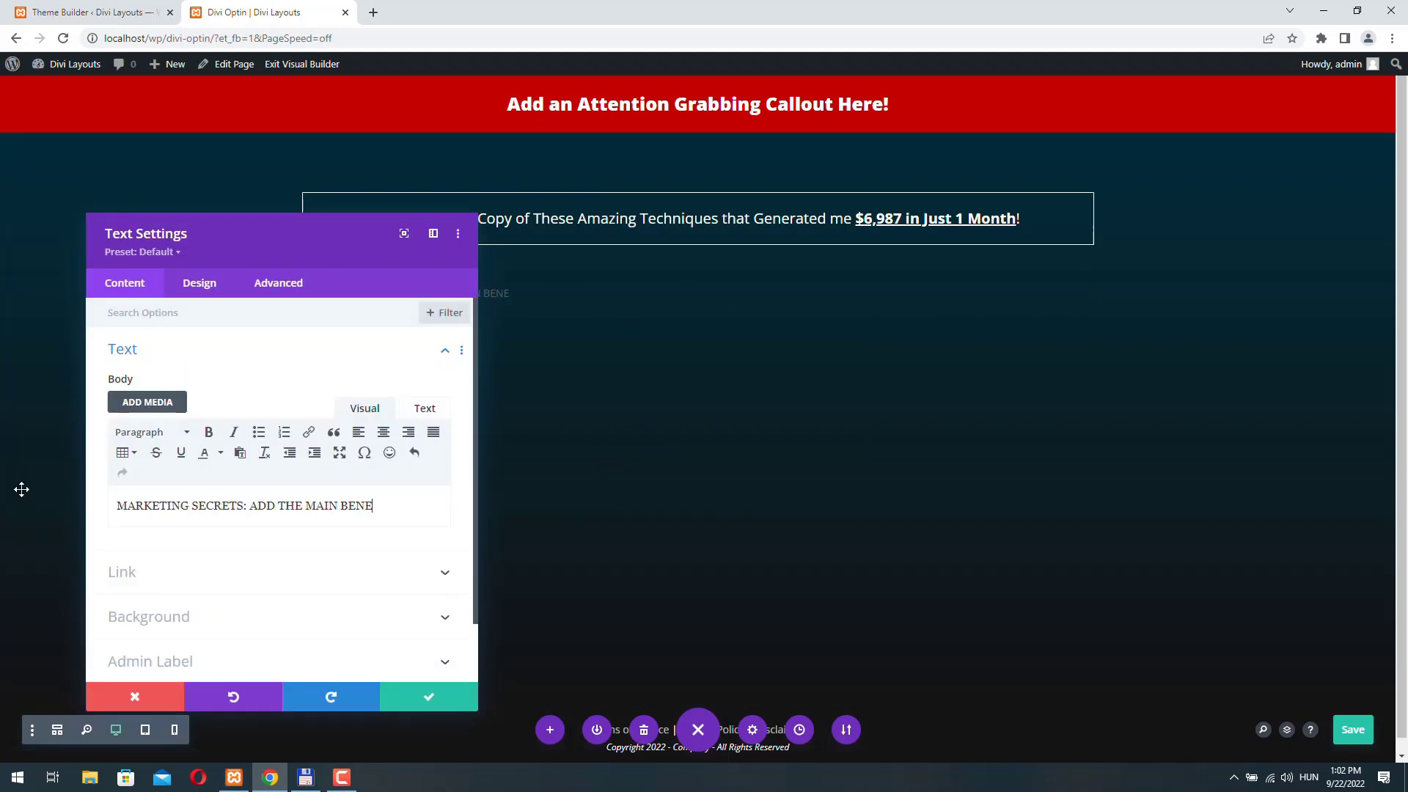
text(IS BOOK!)
Center the "MARKETING SECRETS" text and set its text size to 24px
click(198, 283)
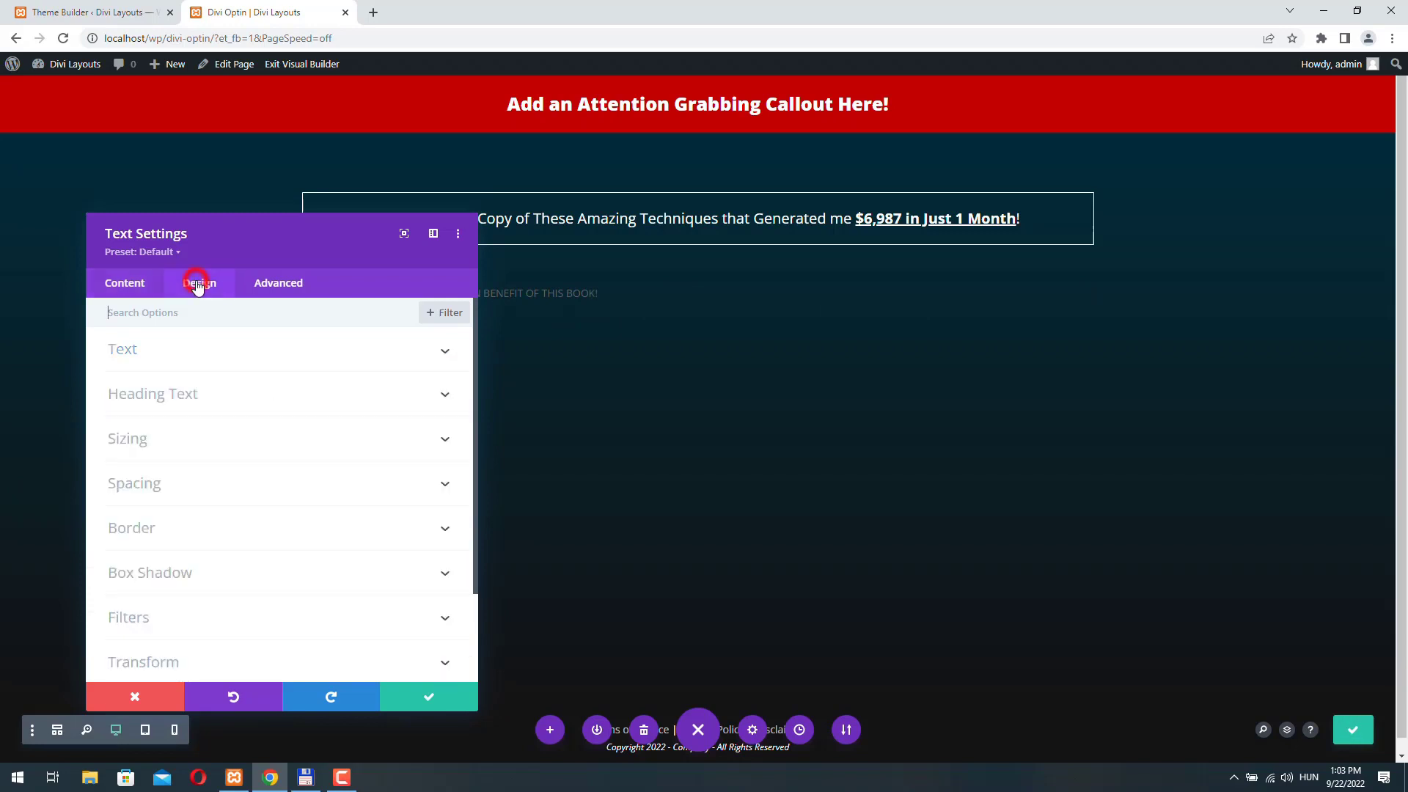
click(176, 352)
scroll(248, 503, down, 3)
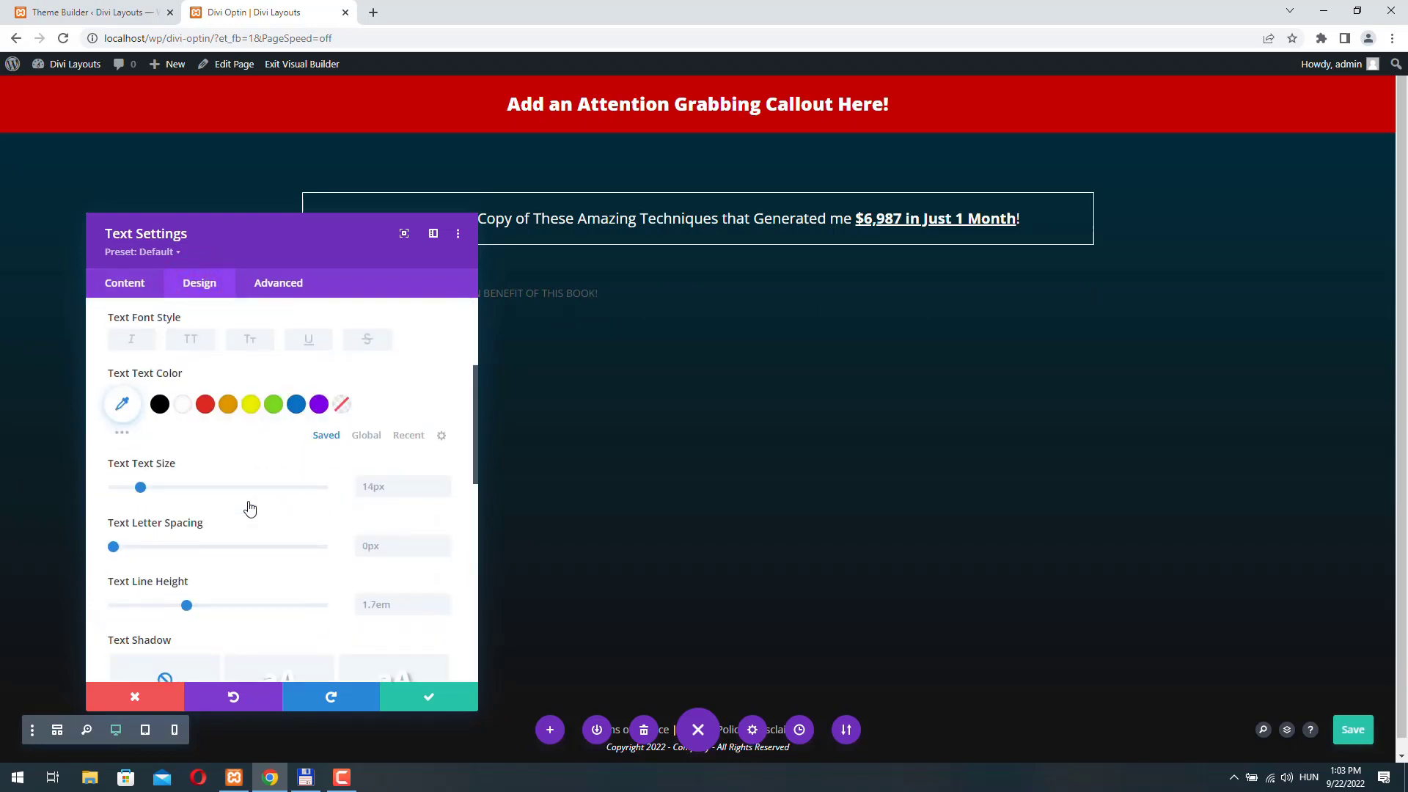
scroll(249, 509, down, 3)
click(240, 588)
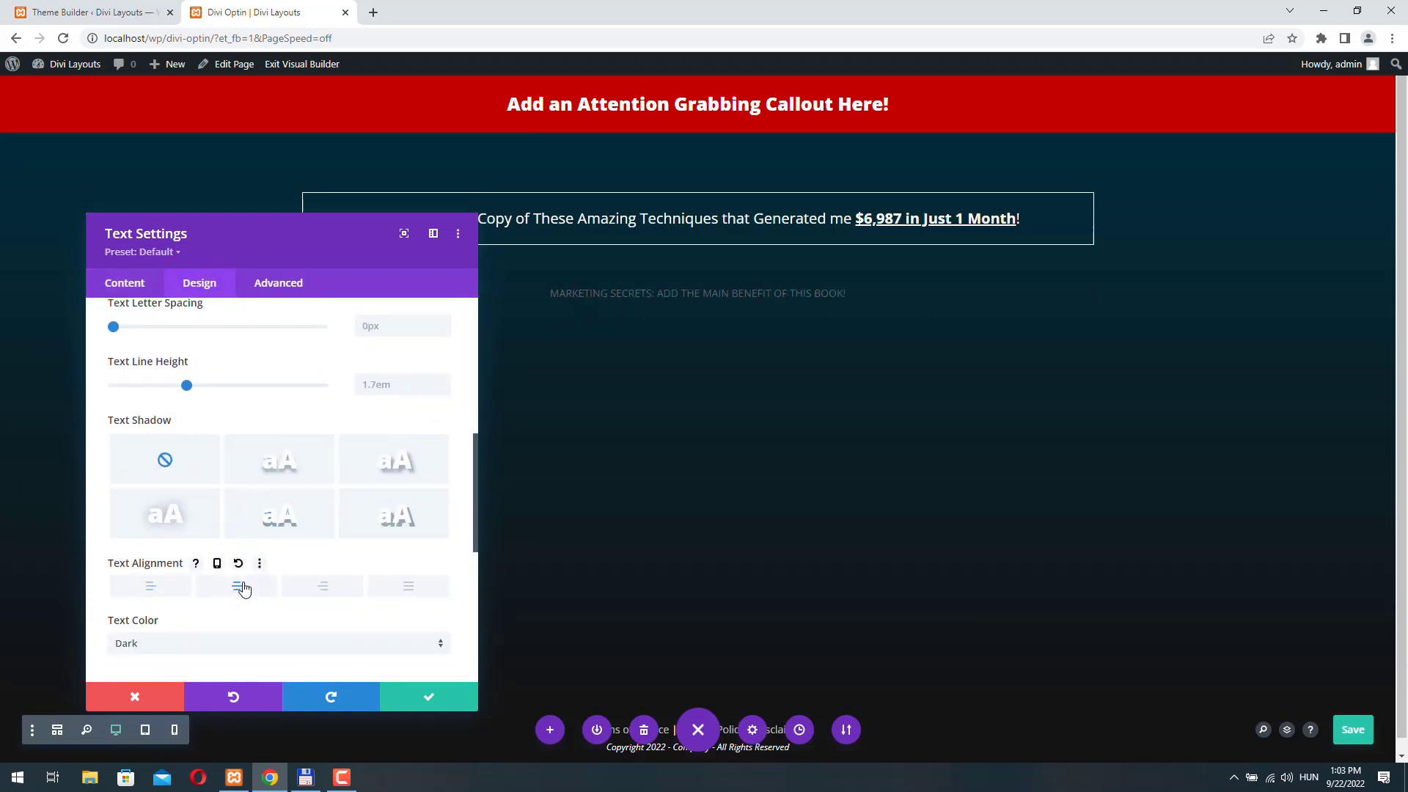
scroll(182, 405, up, 3)
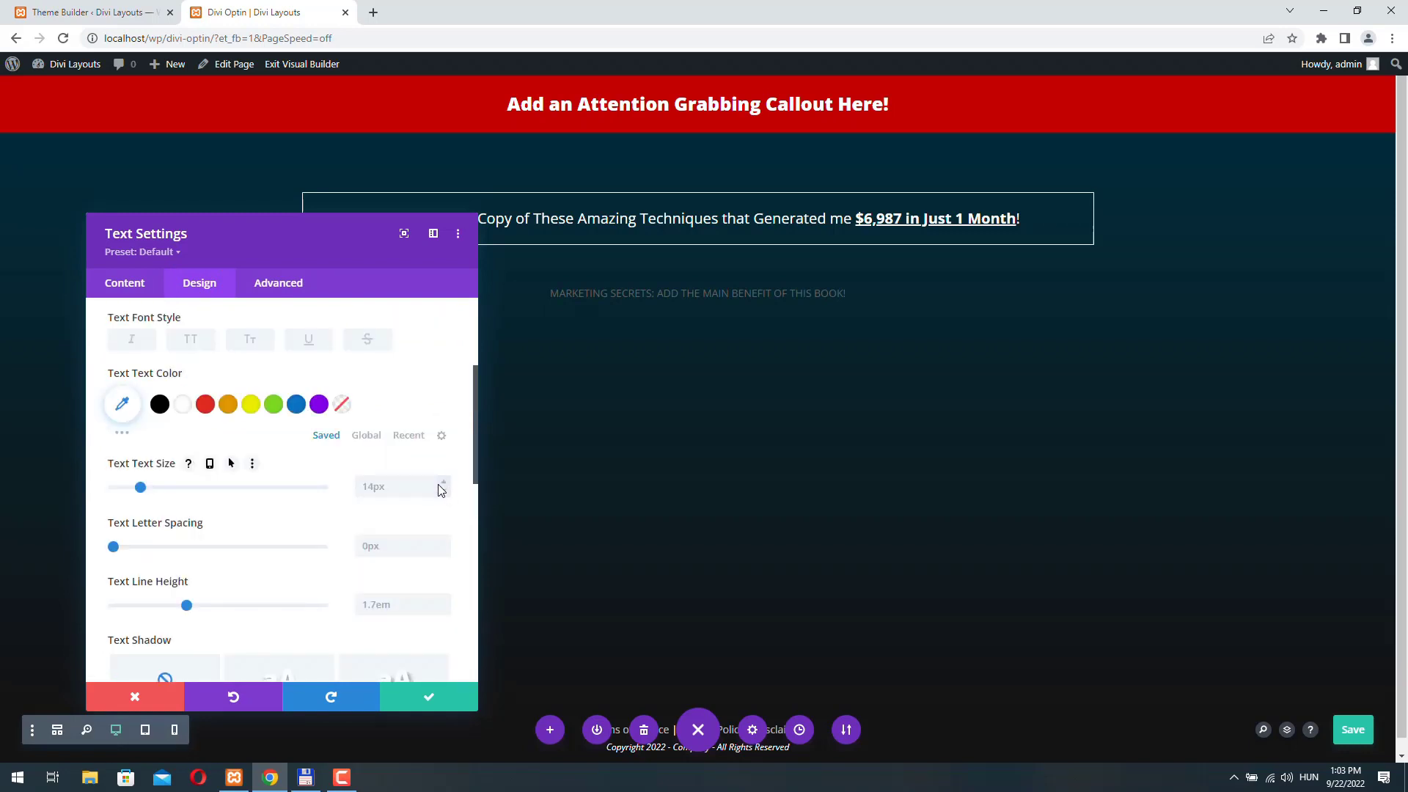
click(442, 481)
click(441, 480)
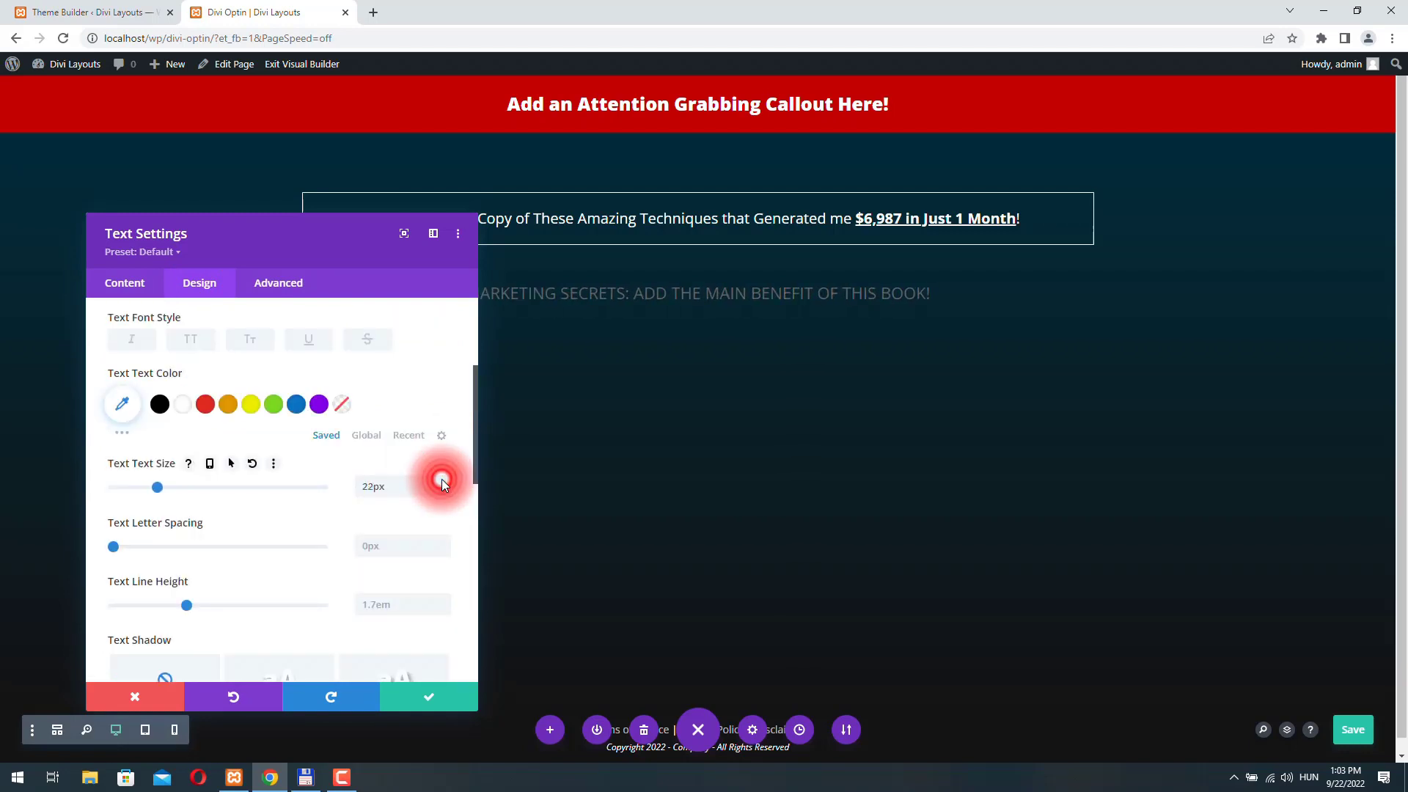
click(441, 481)
Set the "MARKETING SECRETS" text color to white (#ffffff) and its font weight to Ultra Bold
scroll(192, 550, up, 2)
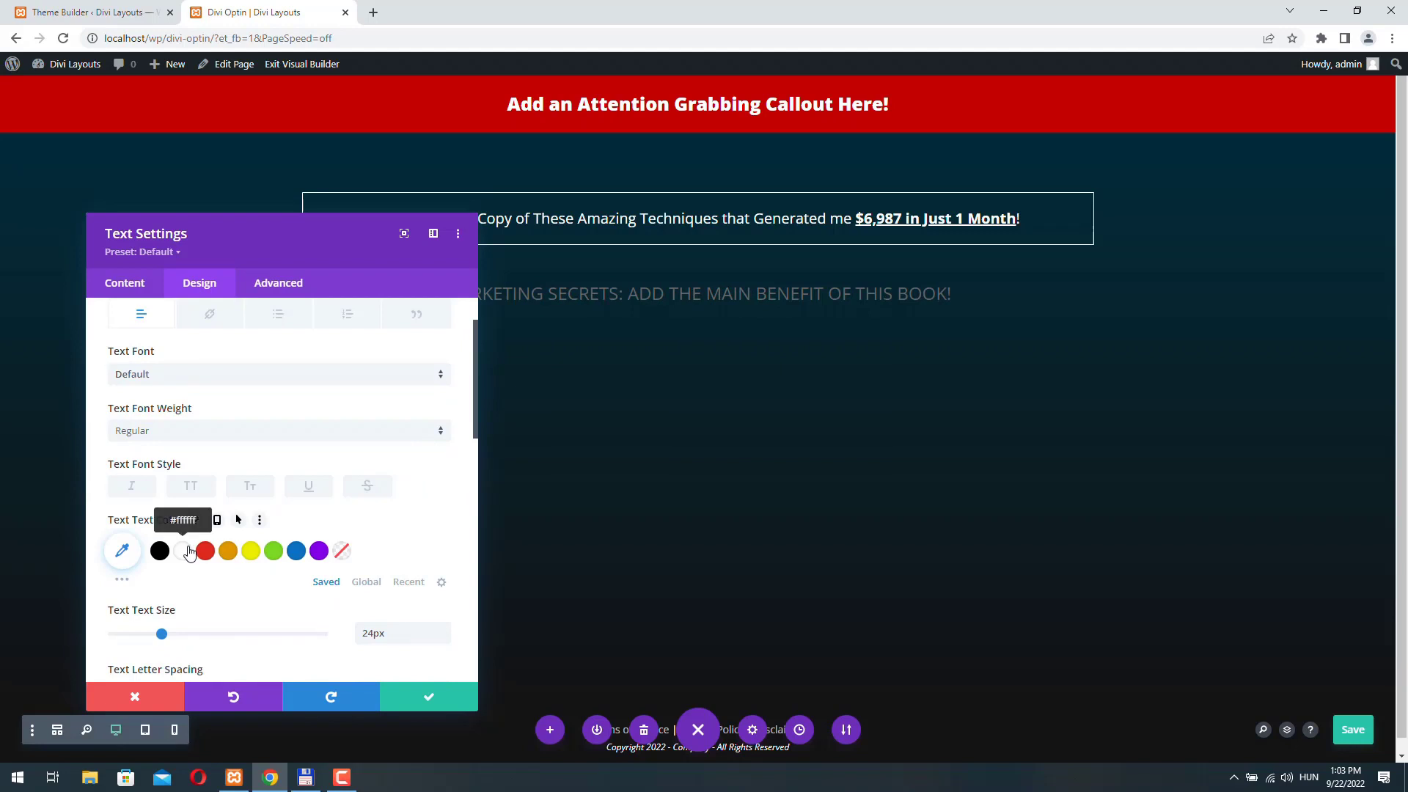
click(189, 551)
scroll(161, 514, up, 1)
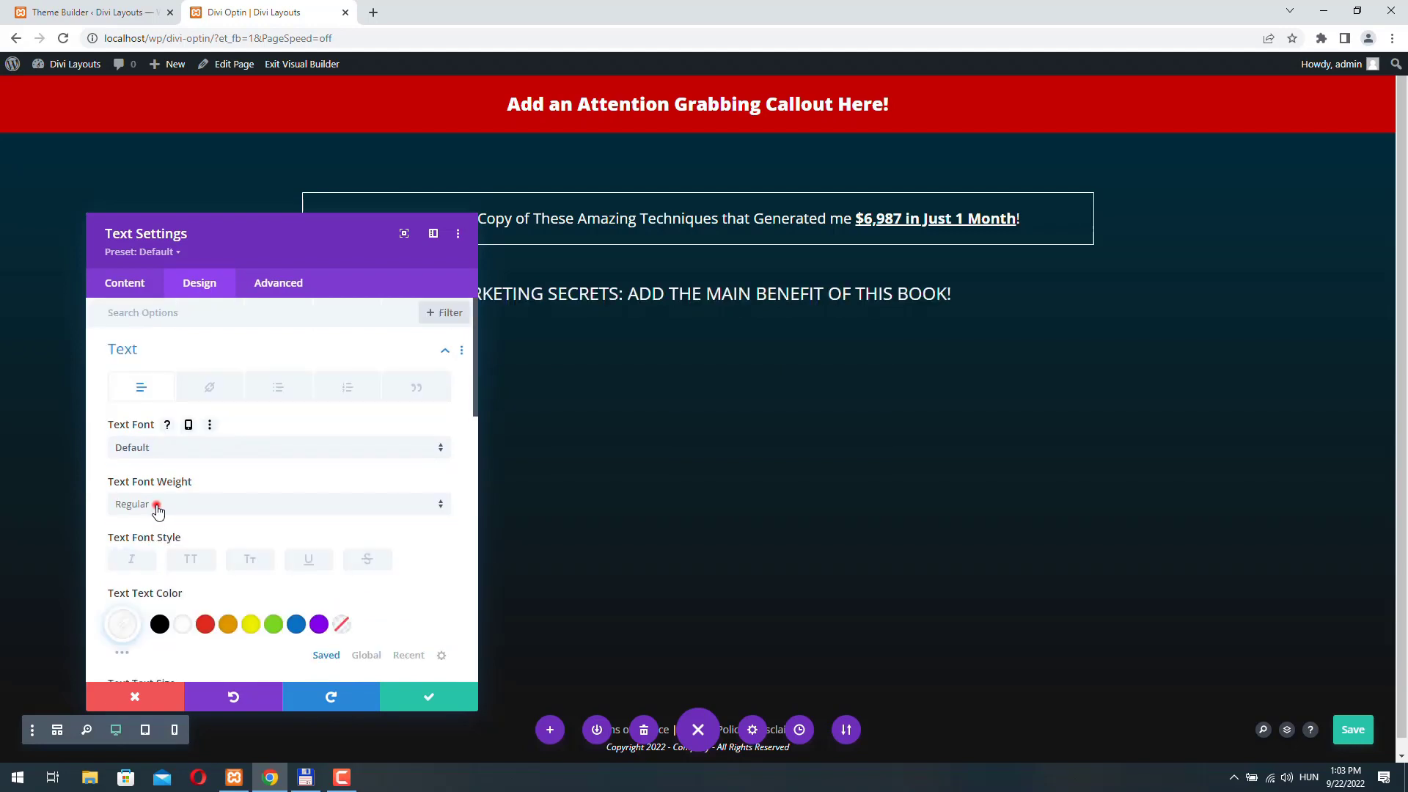
click(154, 506)
click(139, 617)
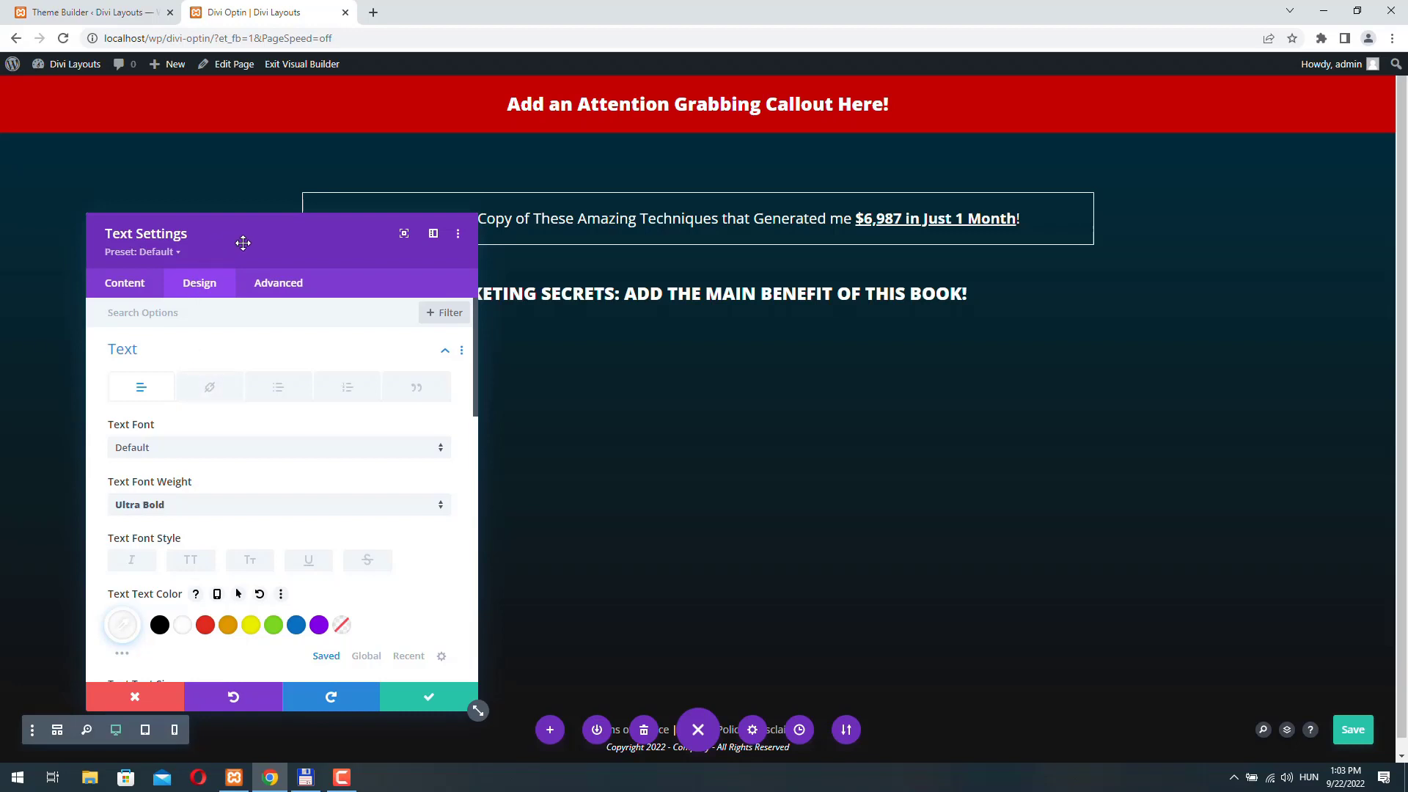
Color only the words "MARKETING SECRETS:" red in the text body and close the text settings with the change kept
drag(243, 243, 873, 164)
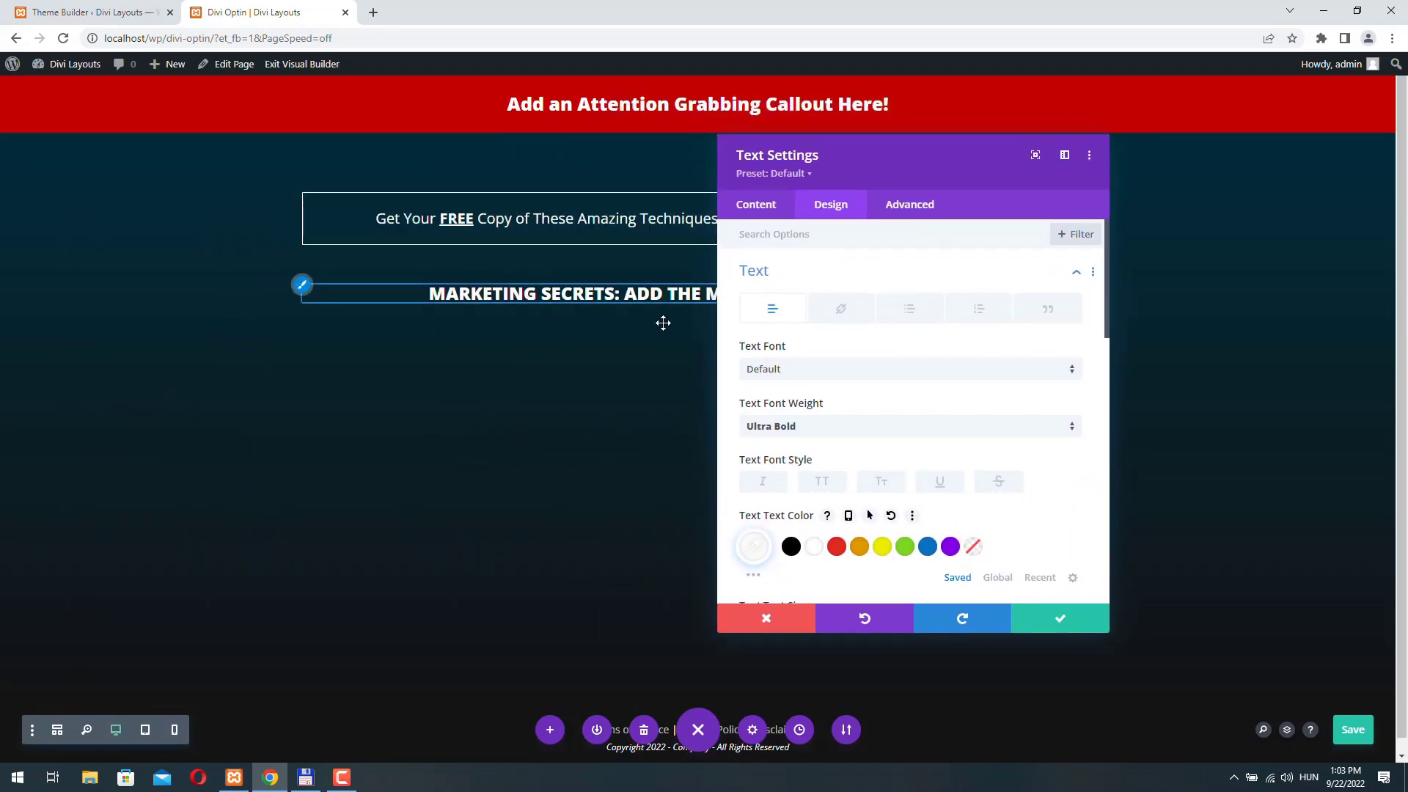
click(758, 210)
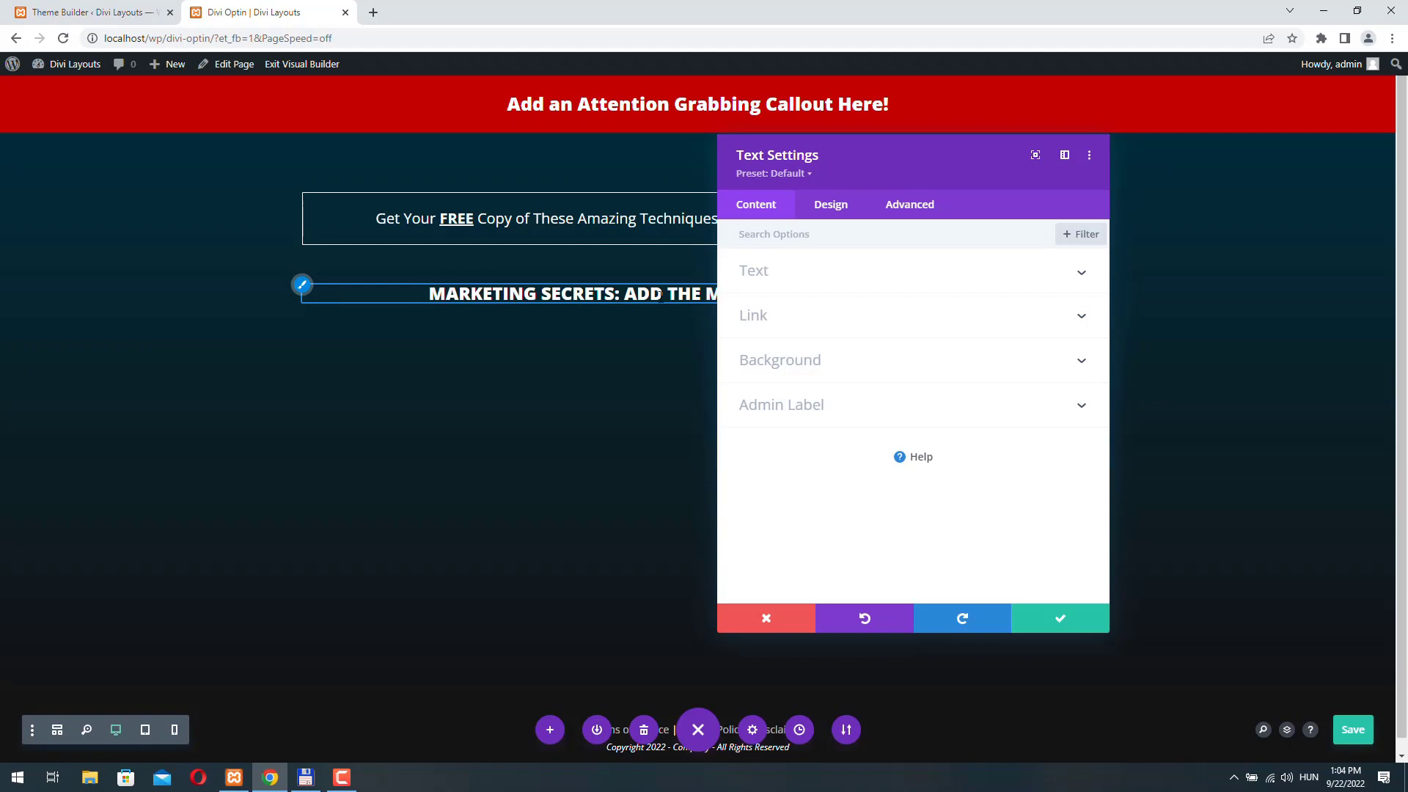
click(772, 281)
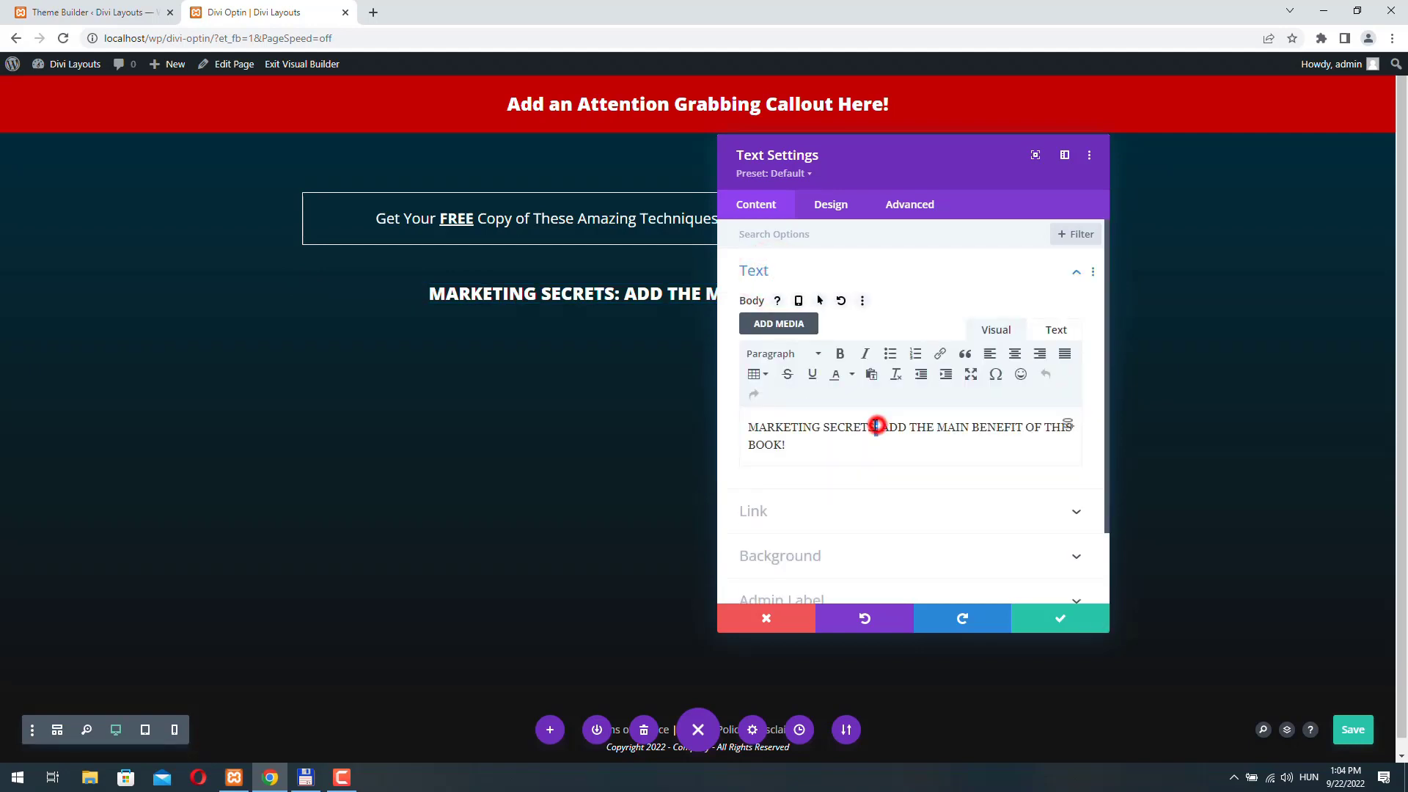
drag(877, 427, 732, 430)
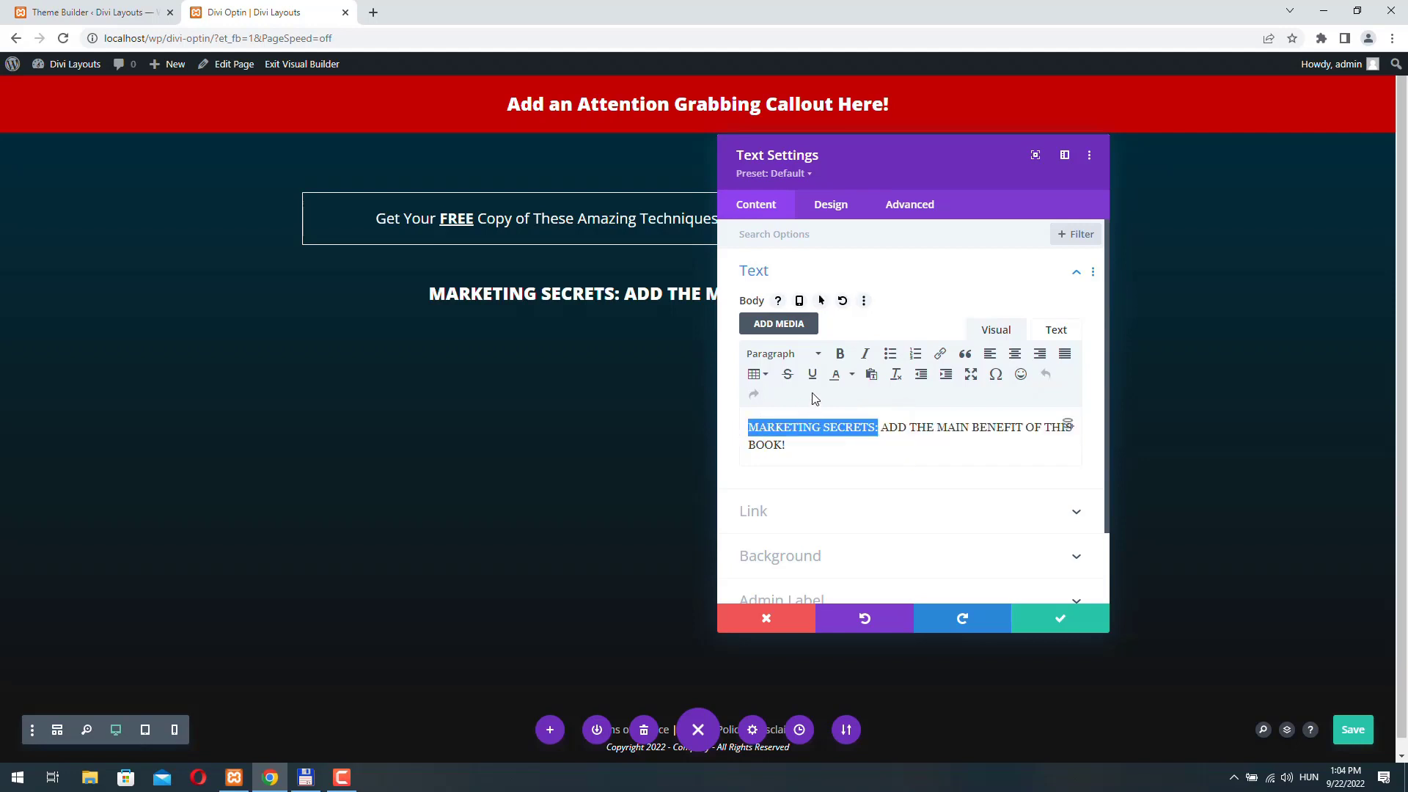
click(850, 374)
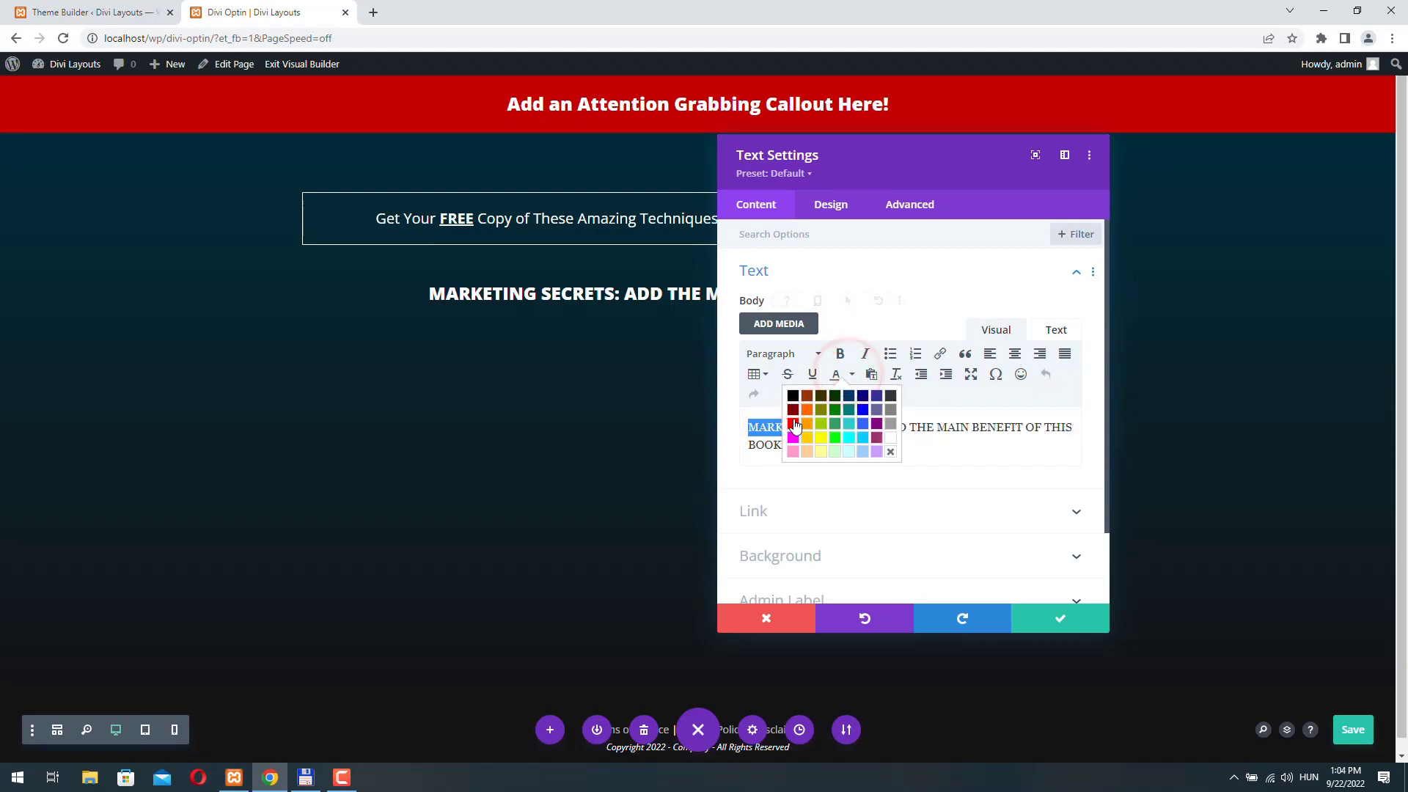
click(793, 424)
click(670, 285)
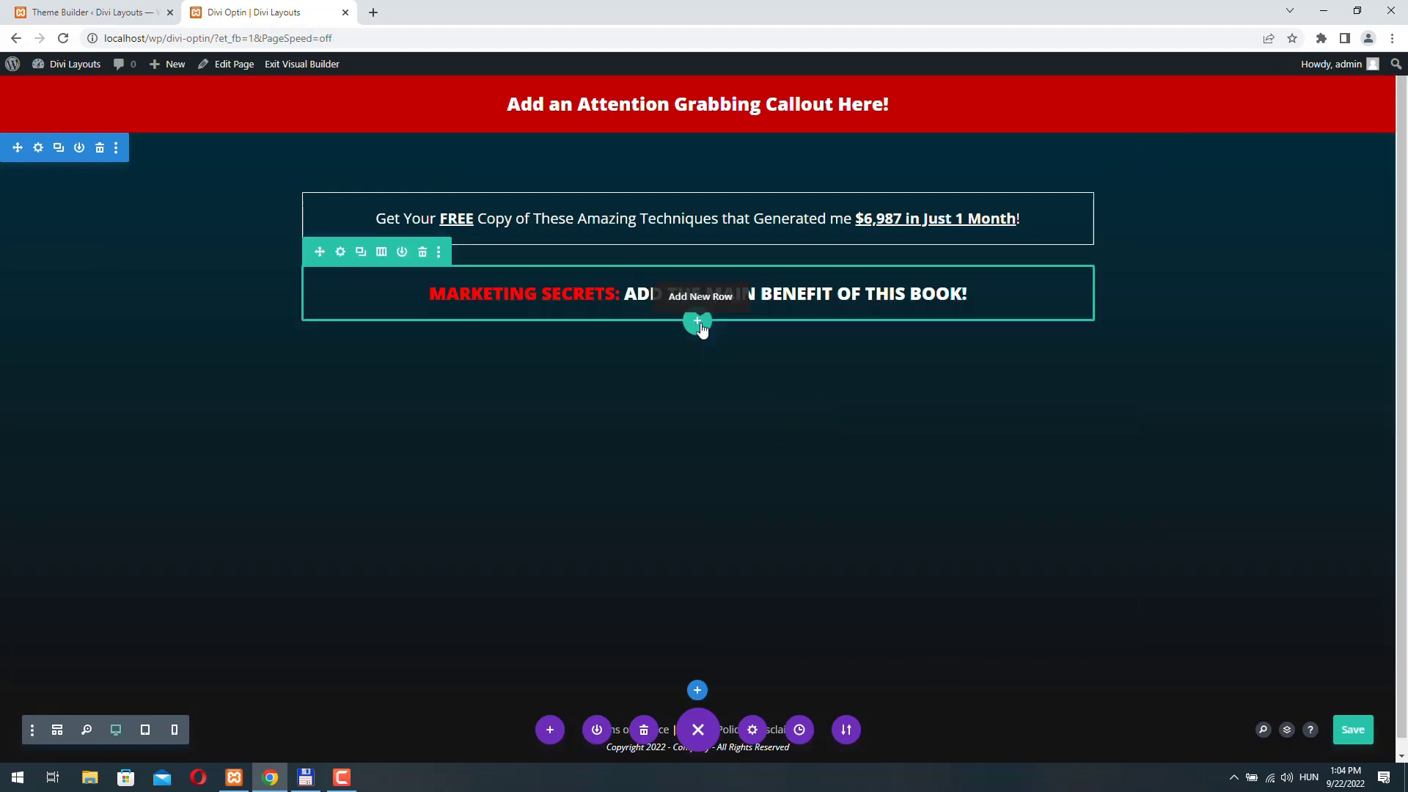
Insert a row with two equal columns below the "MARKETING SECRETS" text and add an Image module to its right column
click(697, 322)
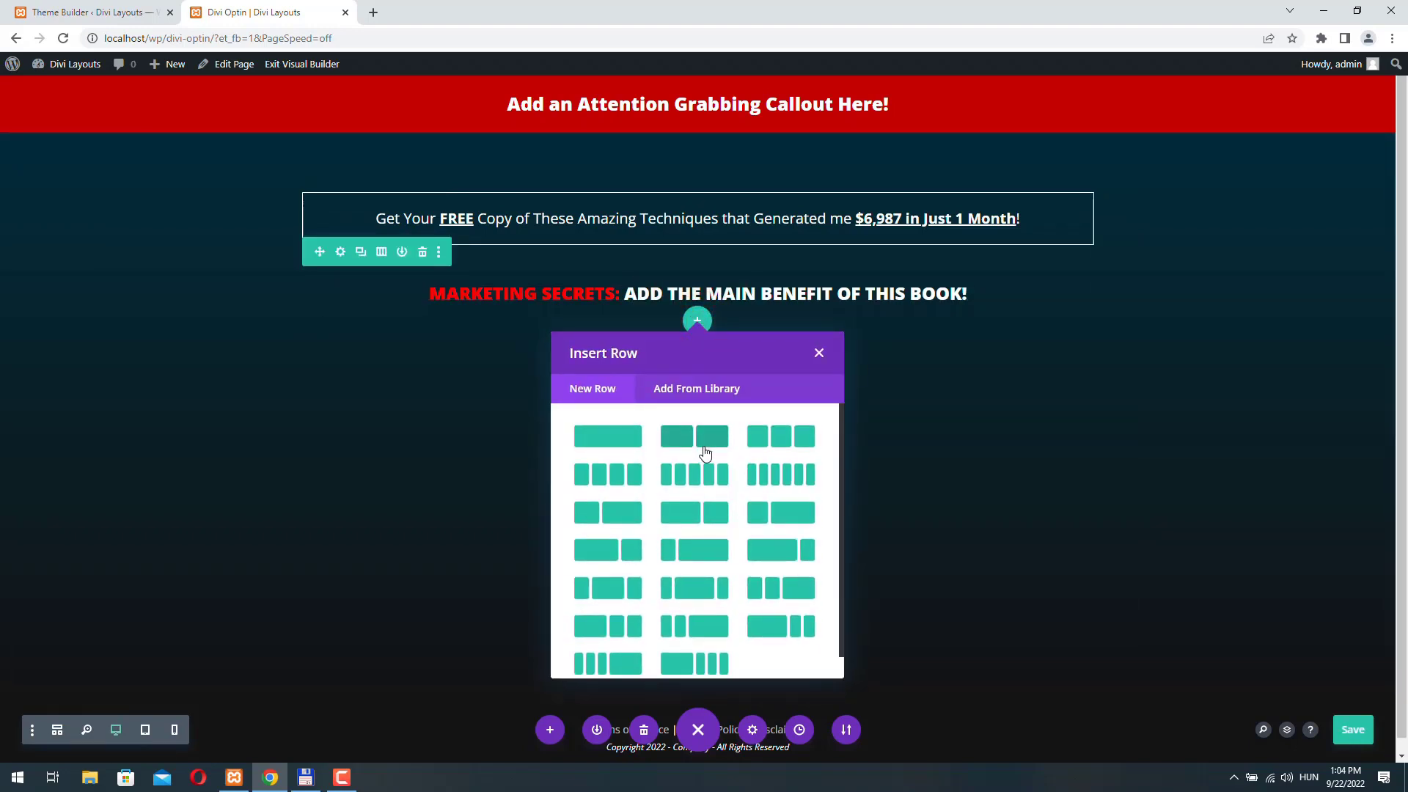
click(707, 440)
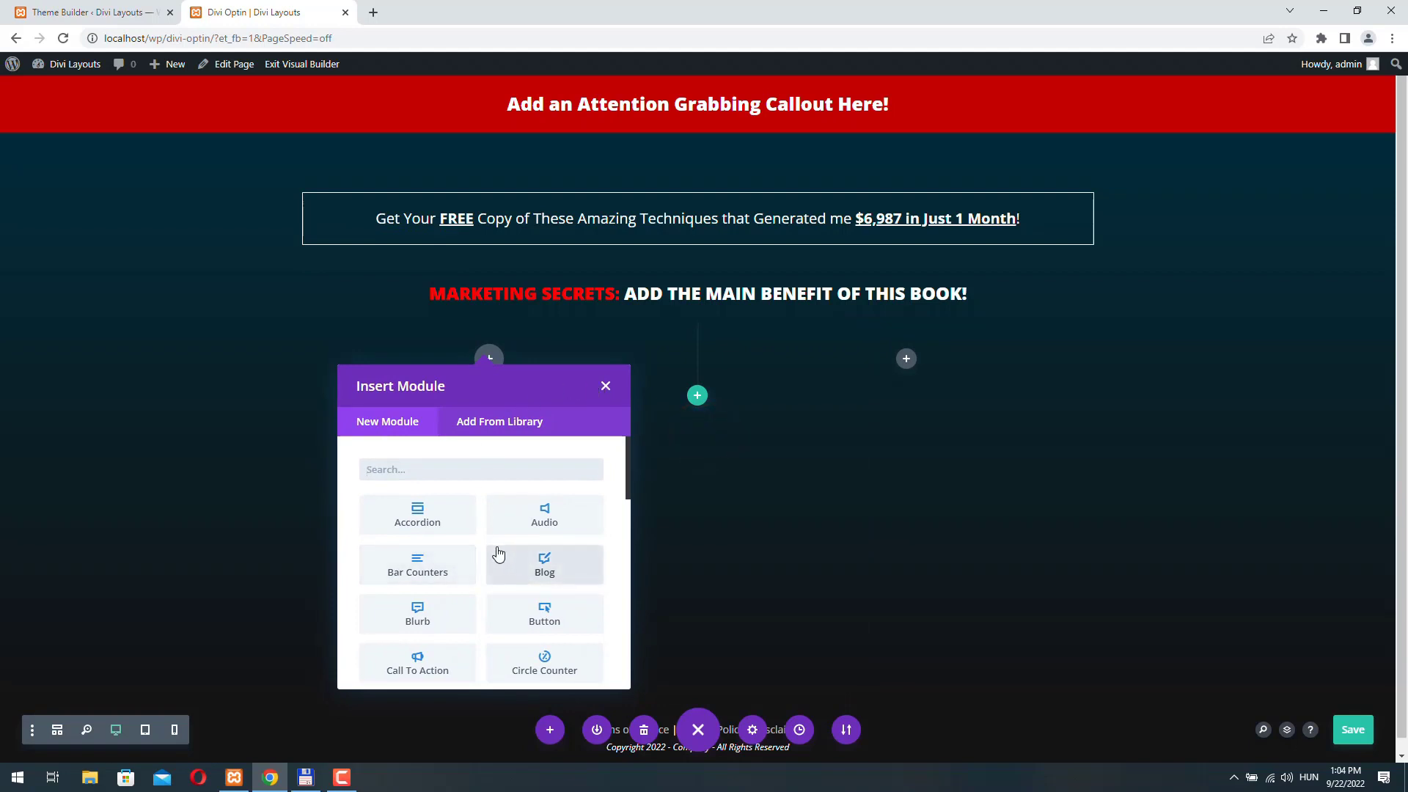
click(907, 361)
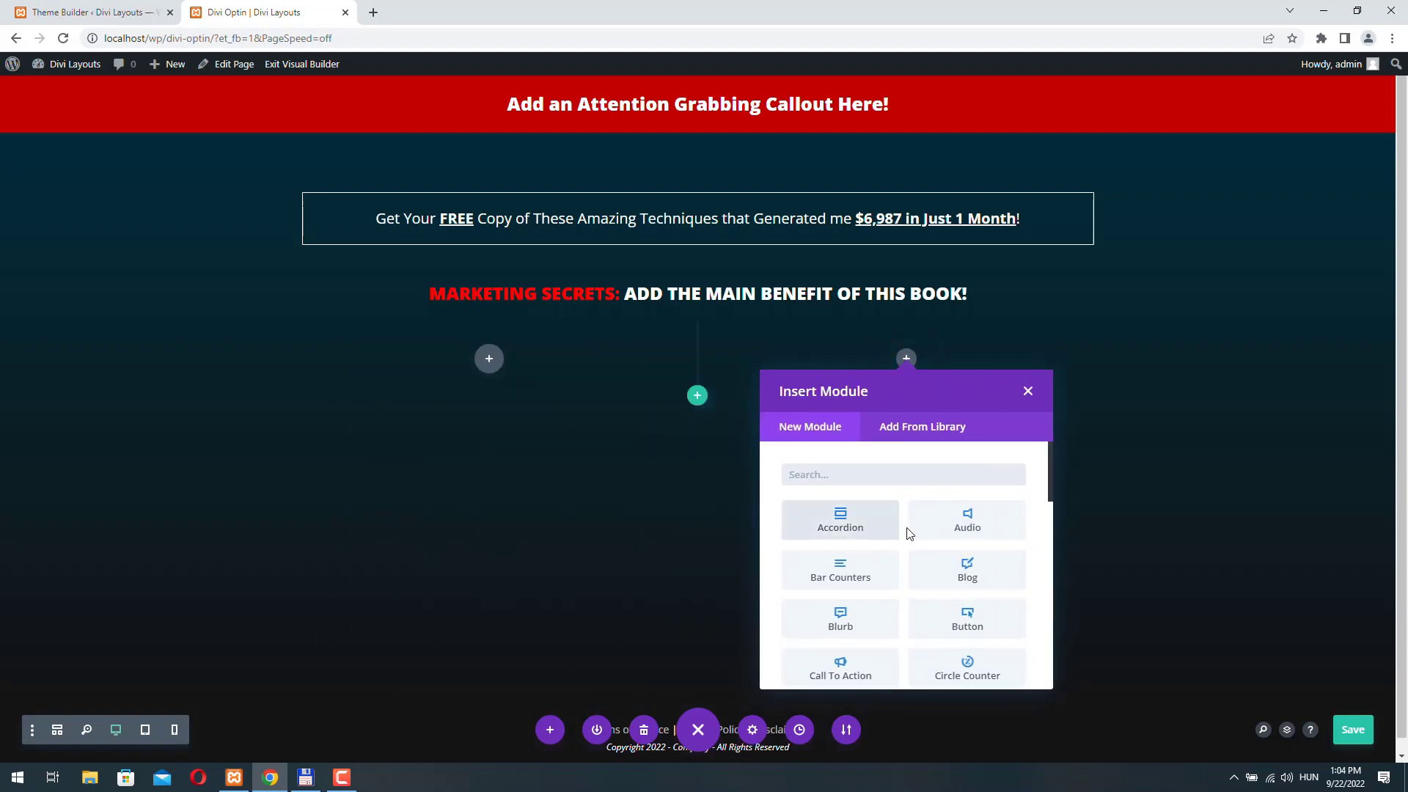
scroll(909, 533, down, 2)
scroll(909, 533, down, 3)
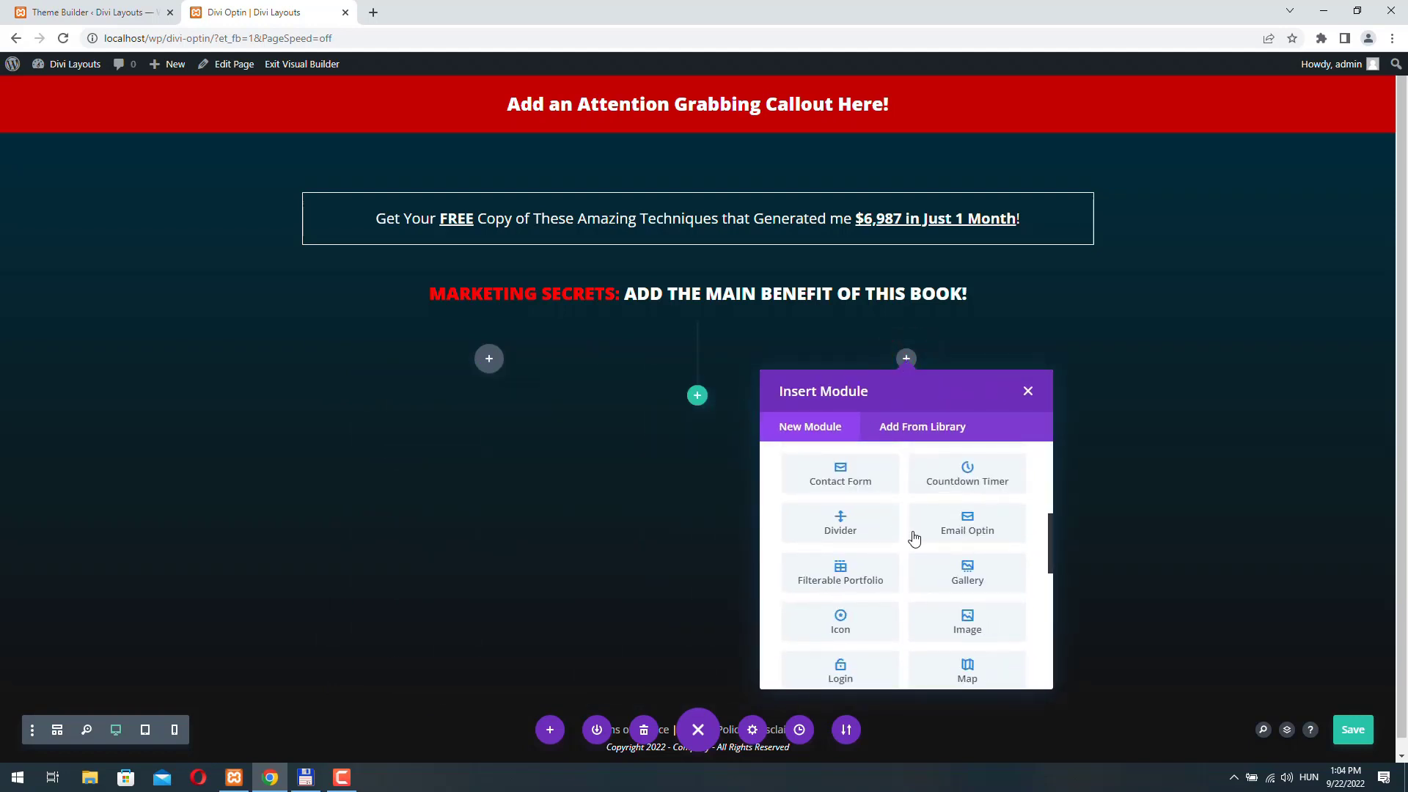
click(977, 630)
click(864, 368)
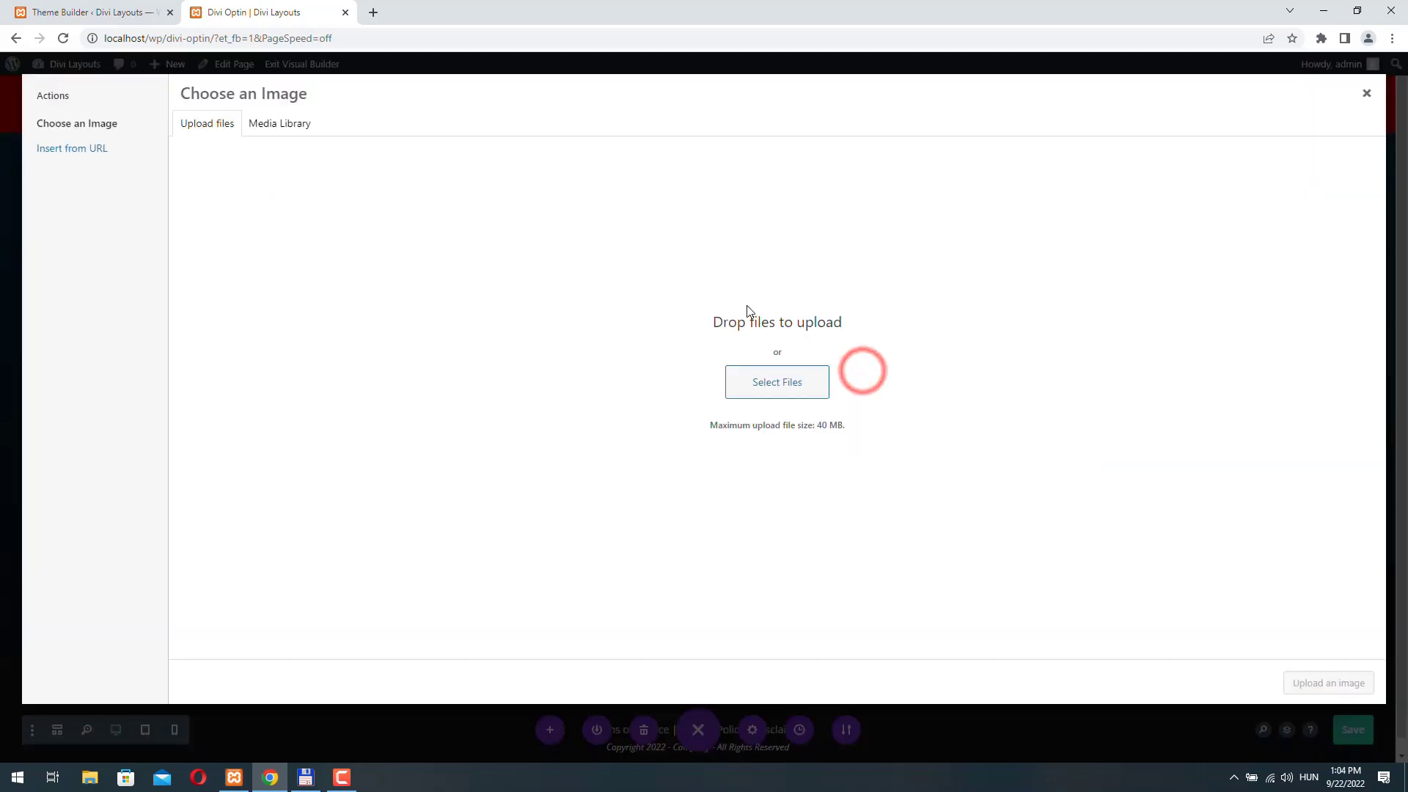
click(771, 382)
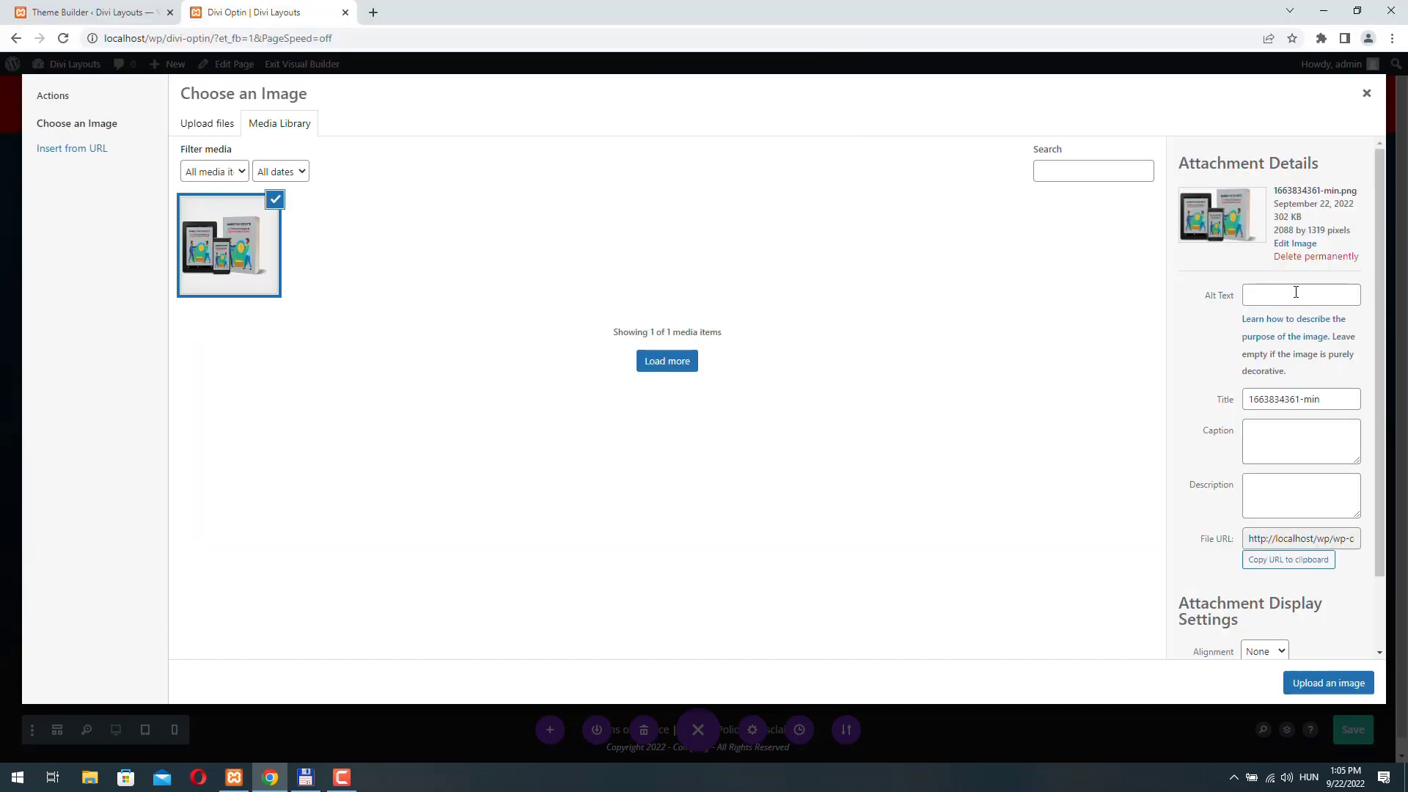
click(1294, 292)
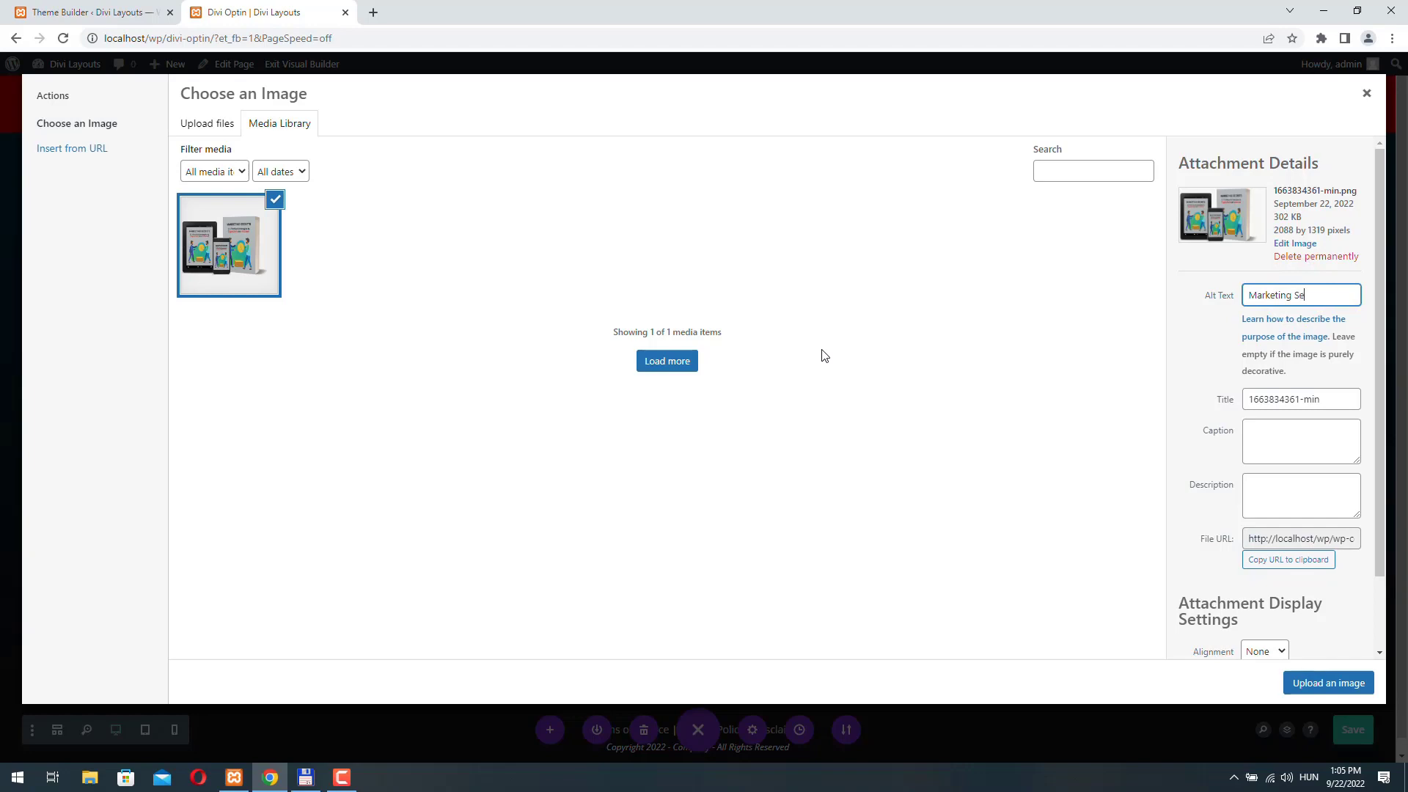
text(Marketing Secrets)
click(1328, 682)
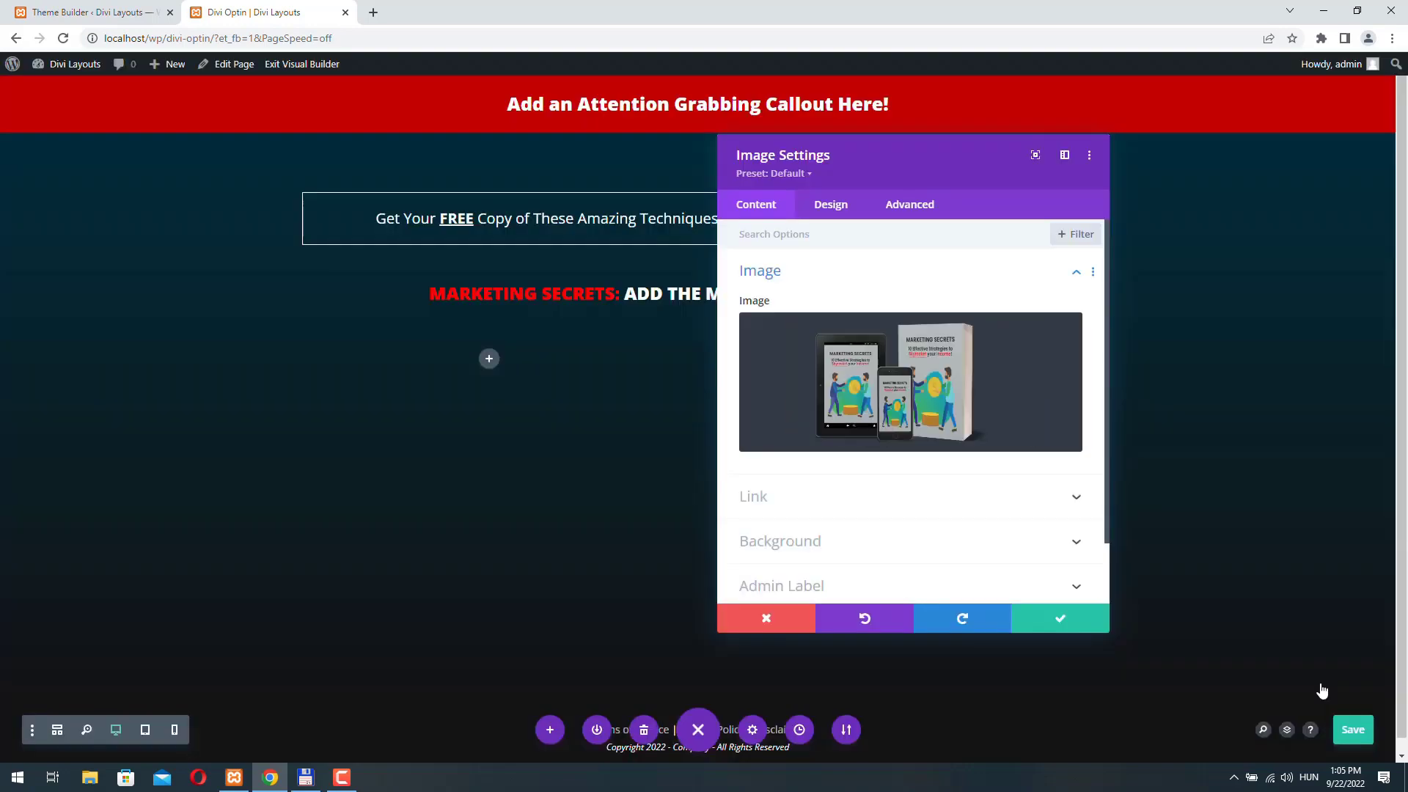
Align the book image to the right, apply the image settings, and save the page
click(844, 208)
click(767, 270)
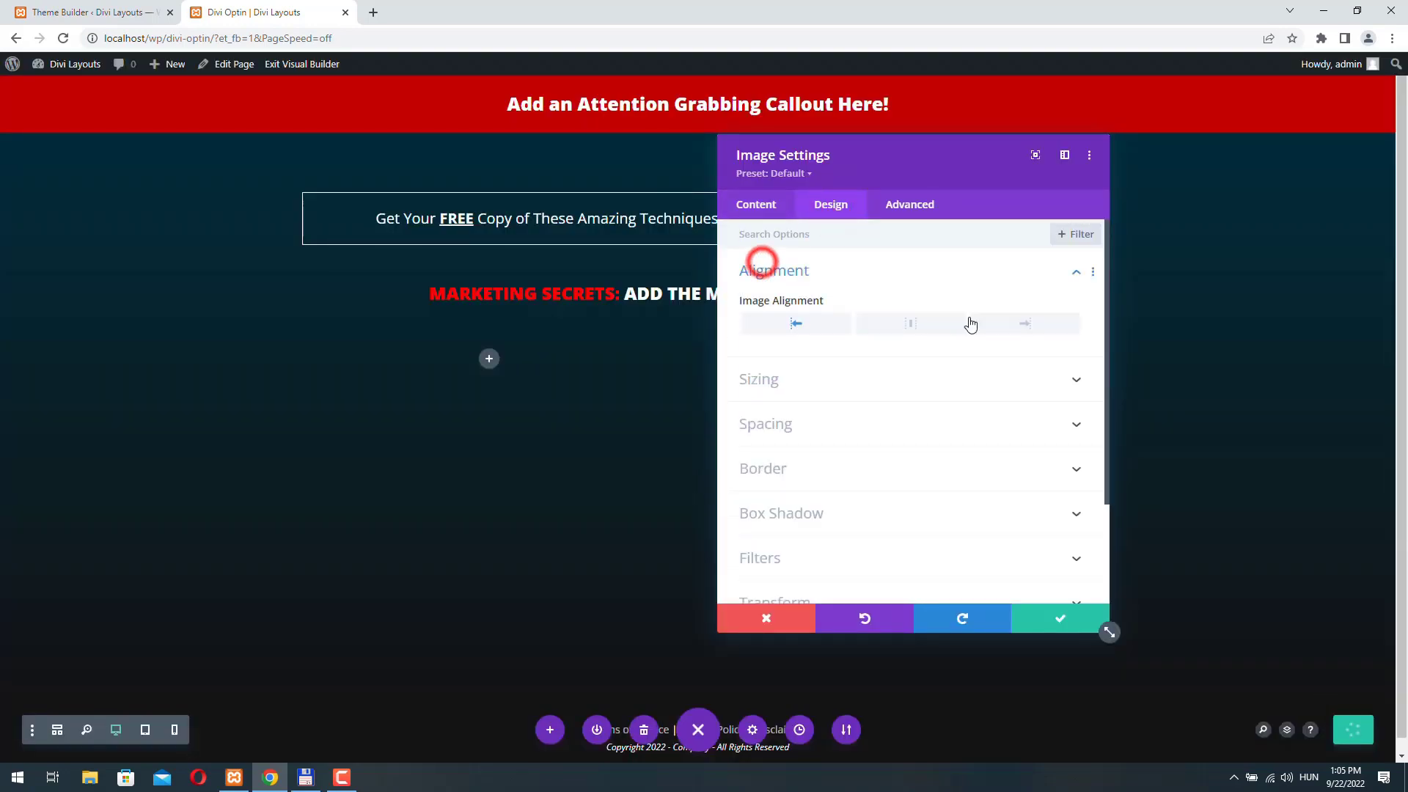
click(1023, 325)
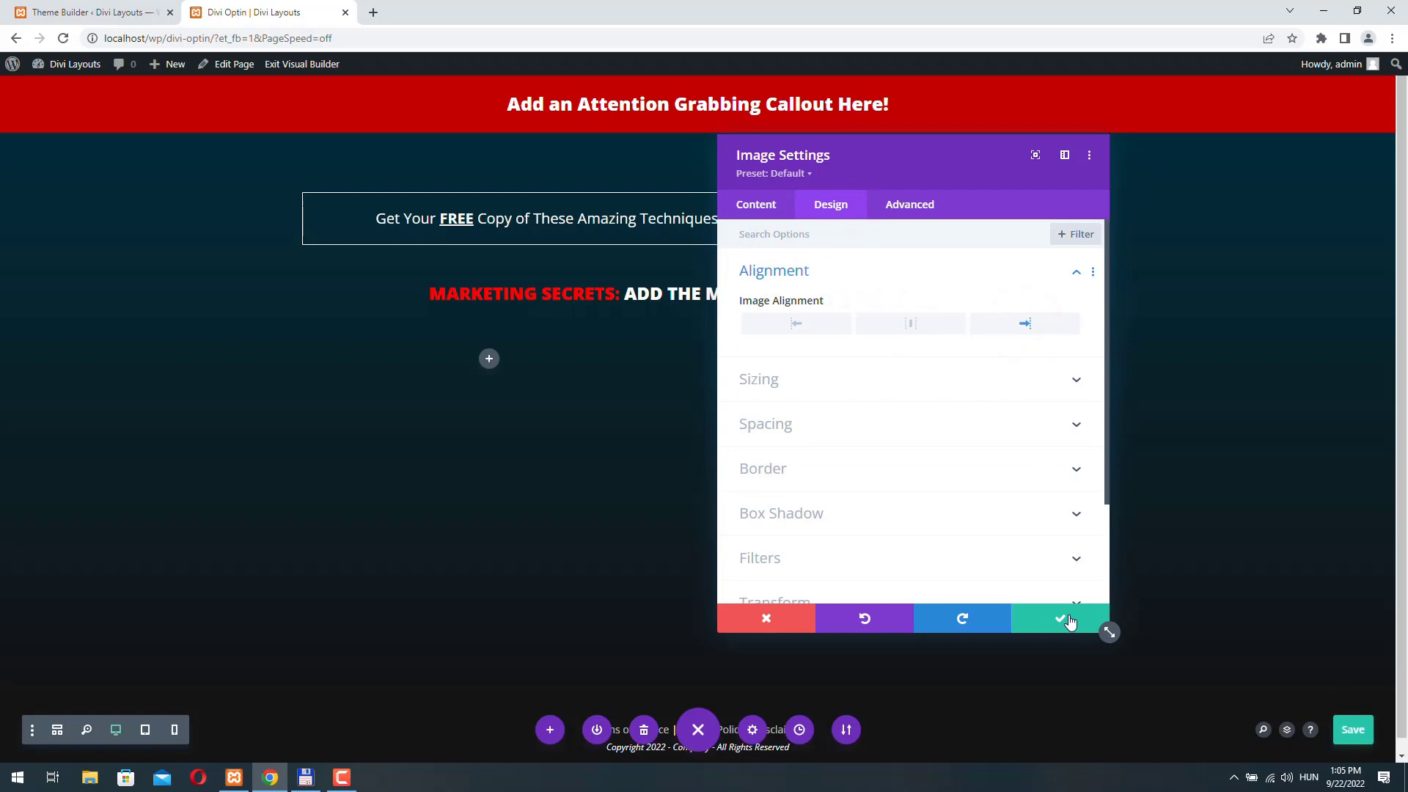
click(1069, 620)
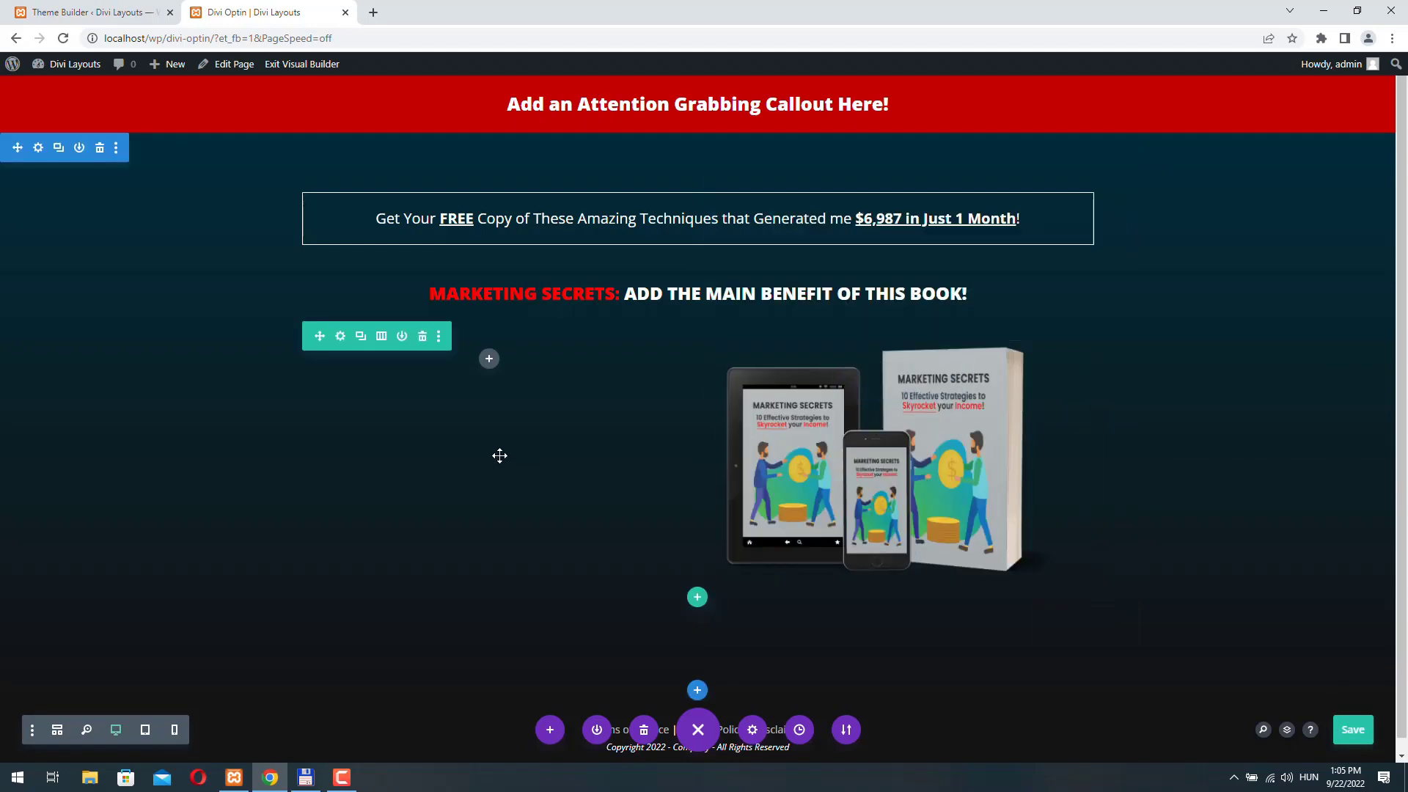
click(1353, 729)
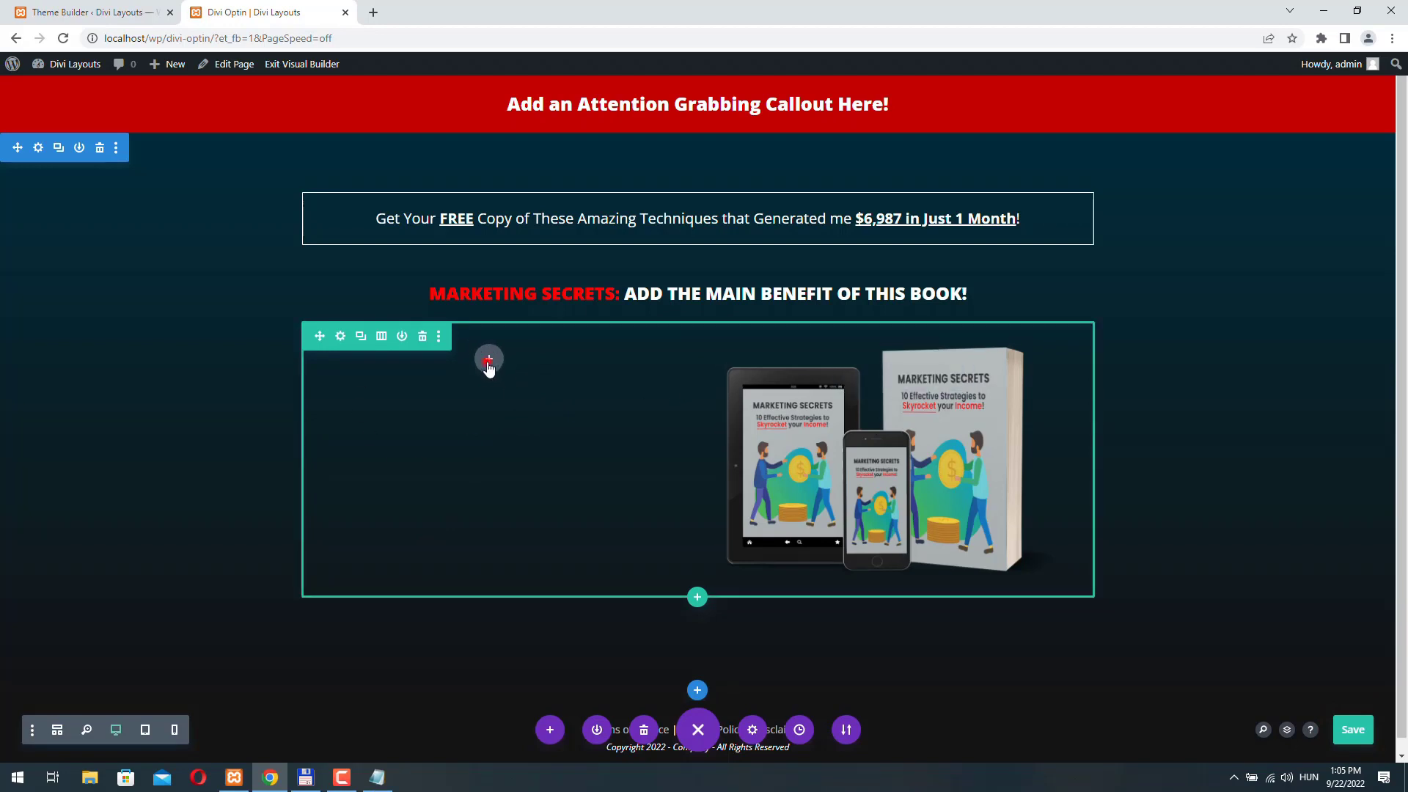
Add an Email Optin module to the empty left column beside the book image
click(487, 360)
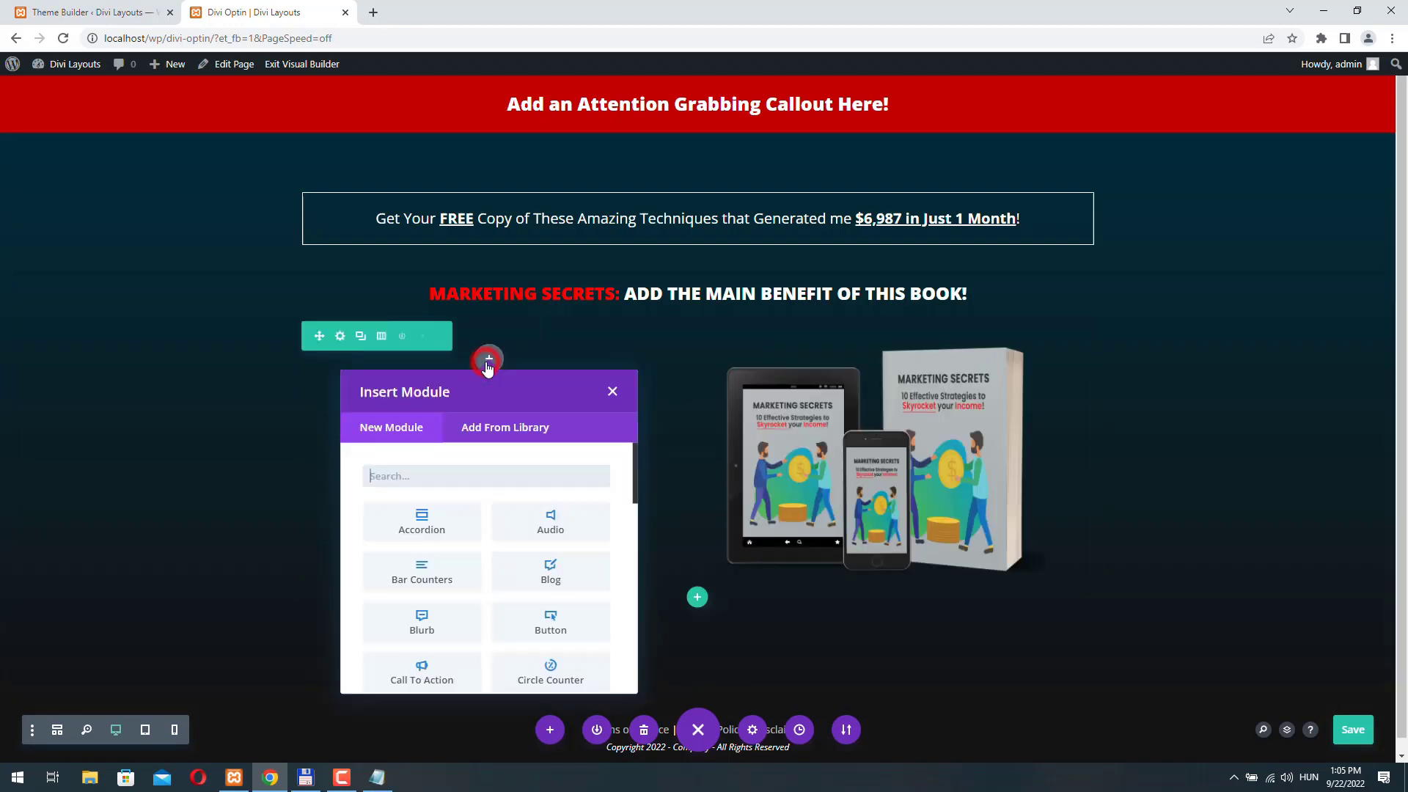
scroll(530, 591, down, 4)
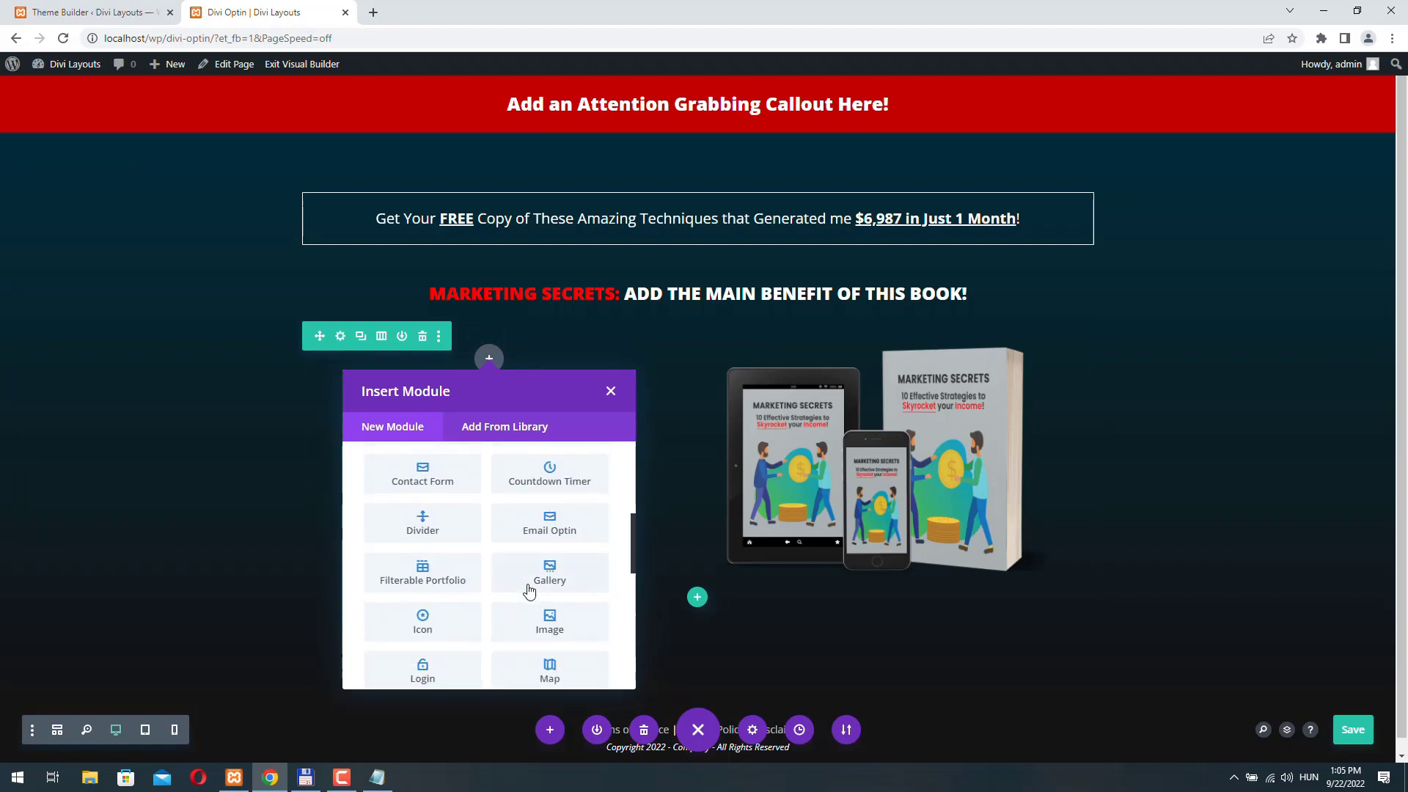
scroll(530, 591, down, 3)
scroll(531, 598, up, 1)
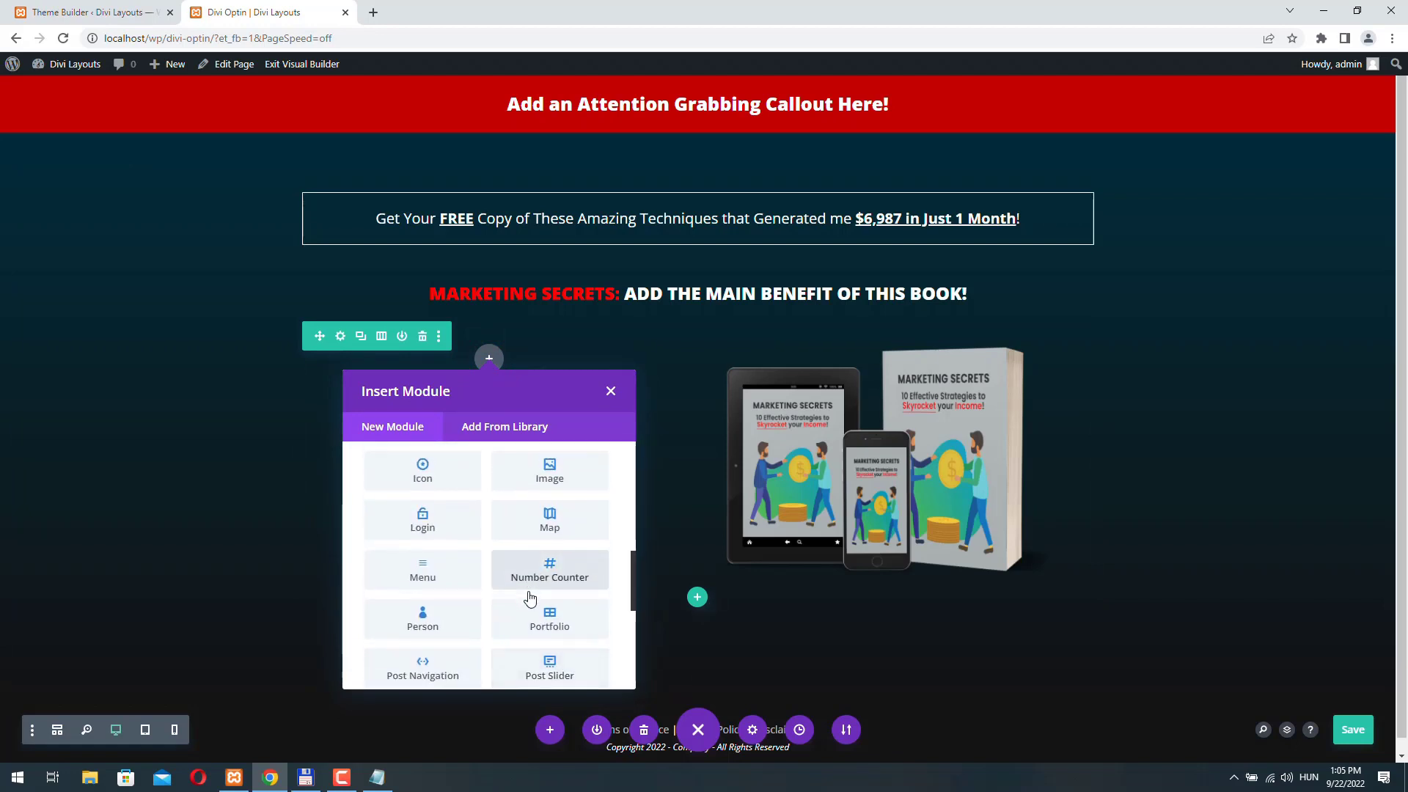
scroll(529, 598, up, 3)
click(567, 522)
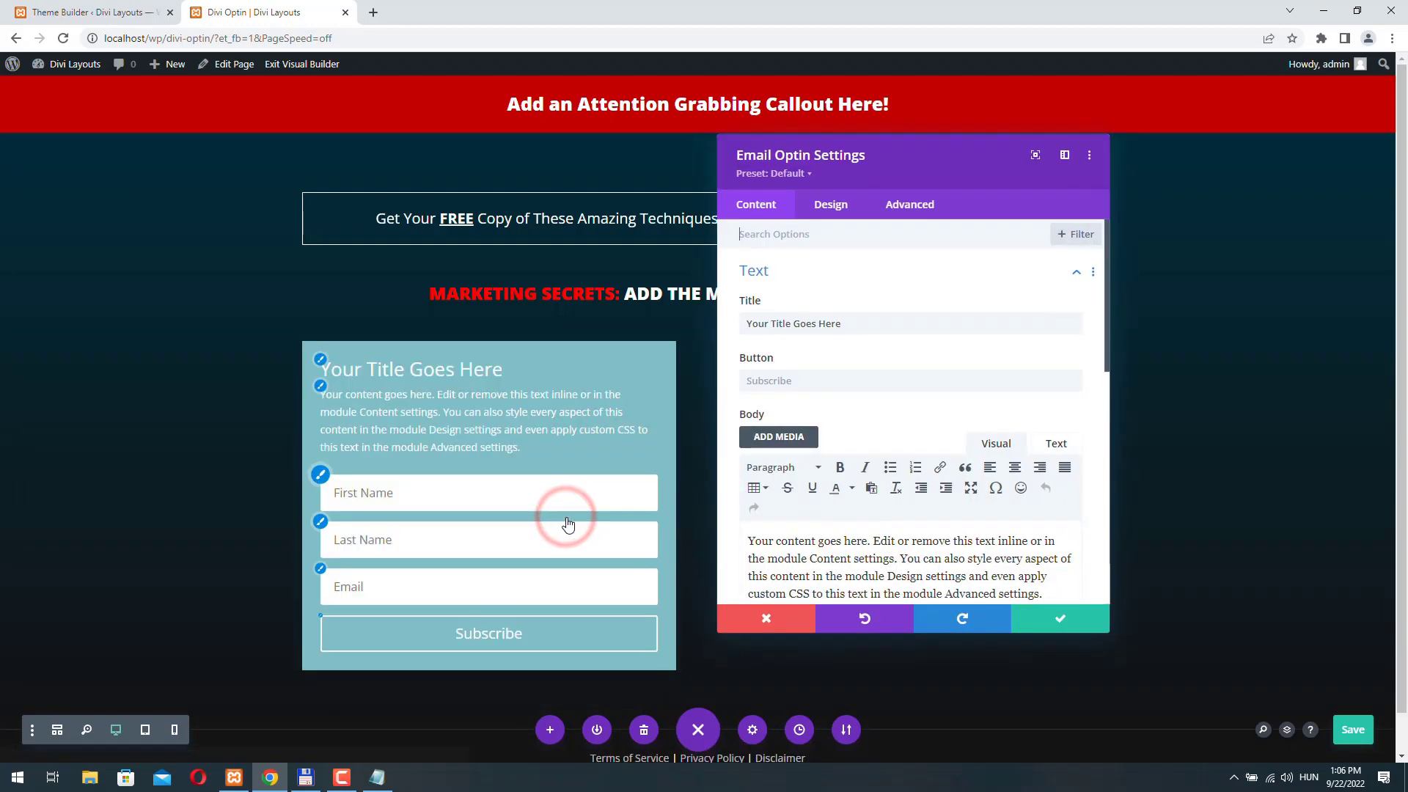
Clear the optin form's title and set its button text to "DOWNLOAD FREE EBOOK"
triple_click(851, 325)
key(BackSpace)
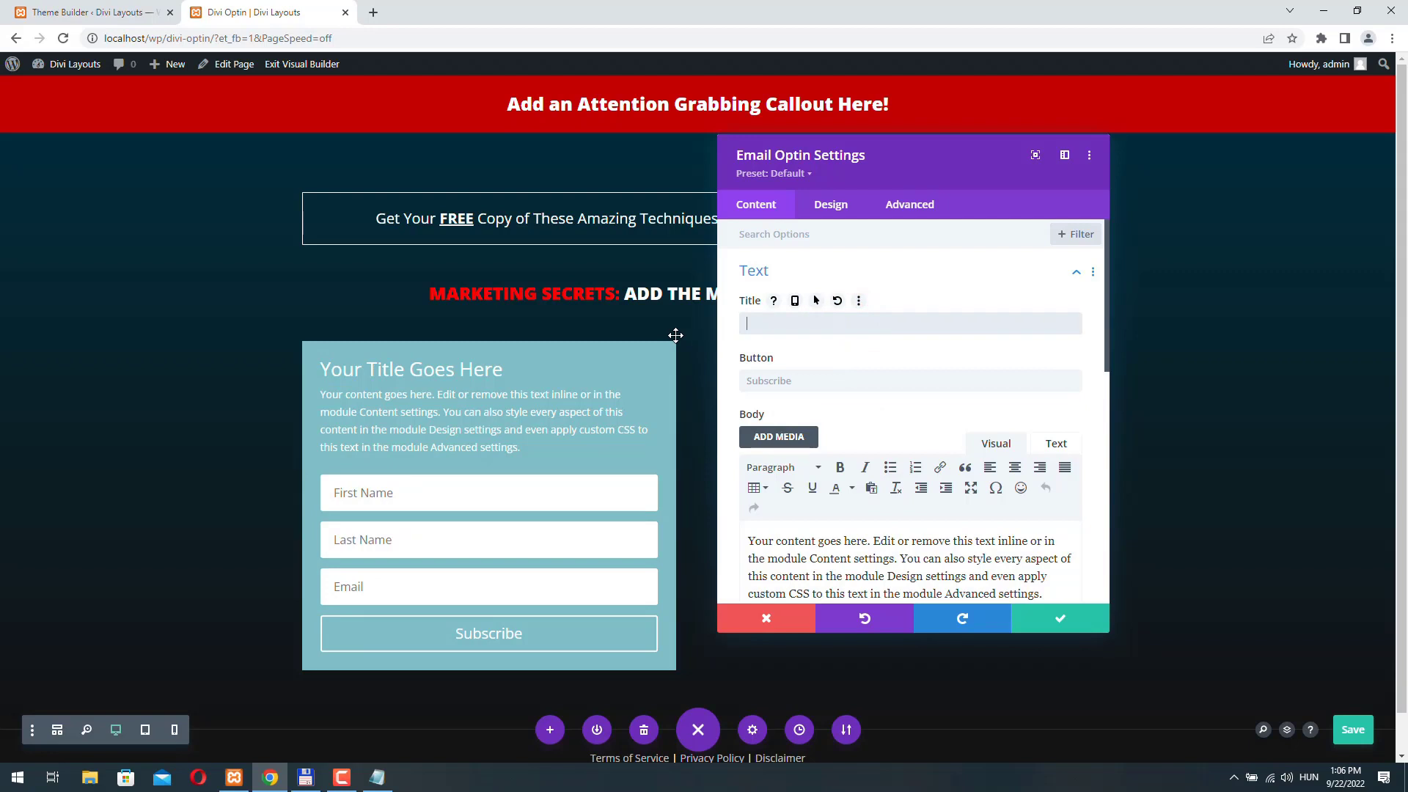
click(778, 379)
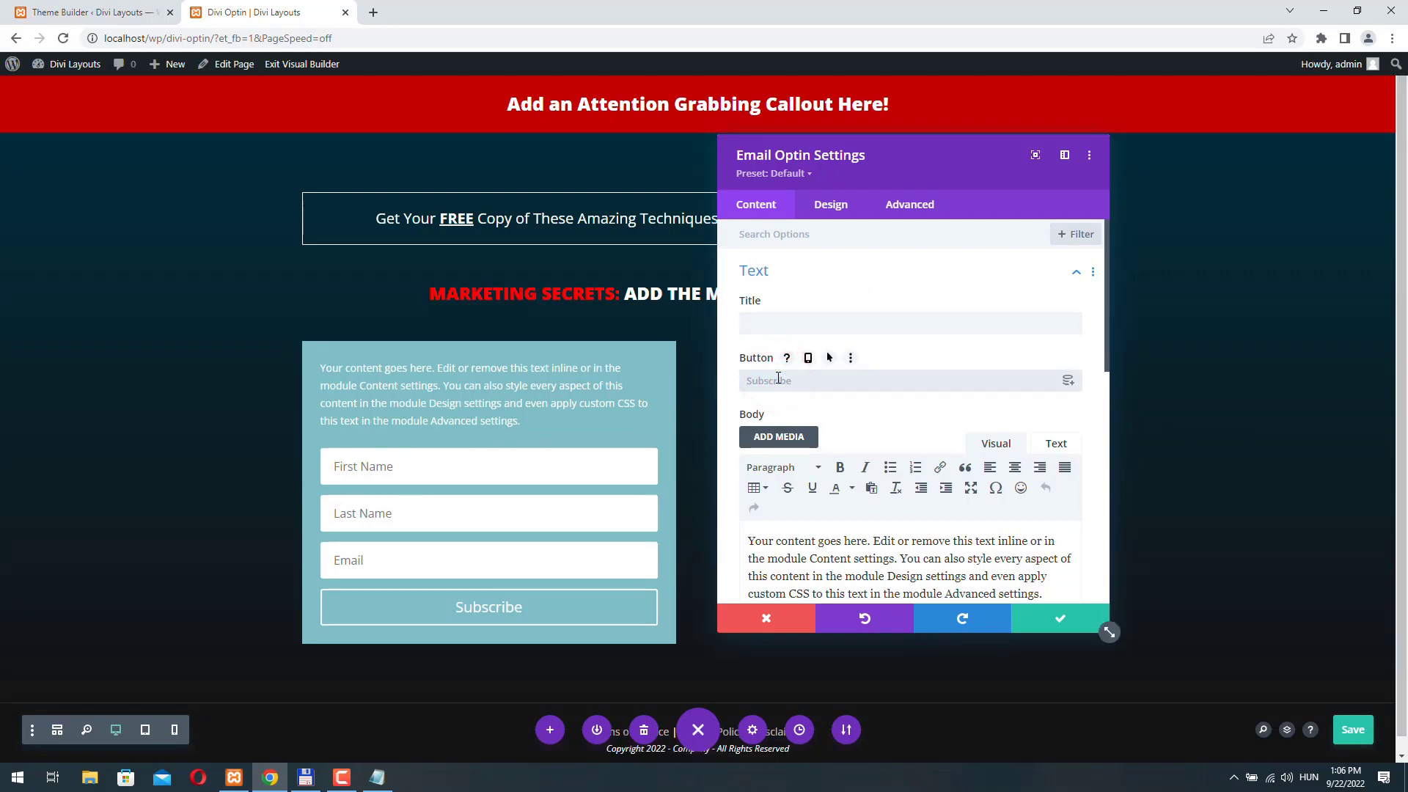
text(DOWNLO)
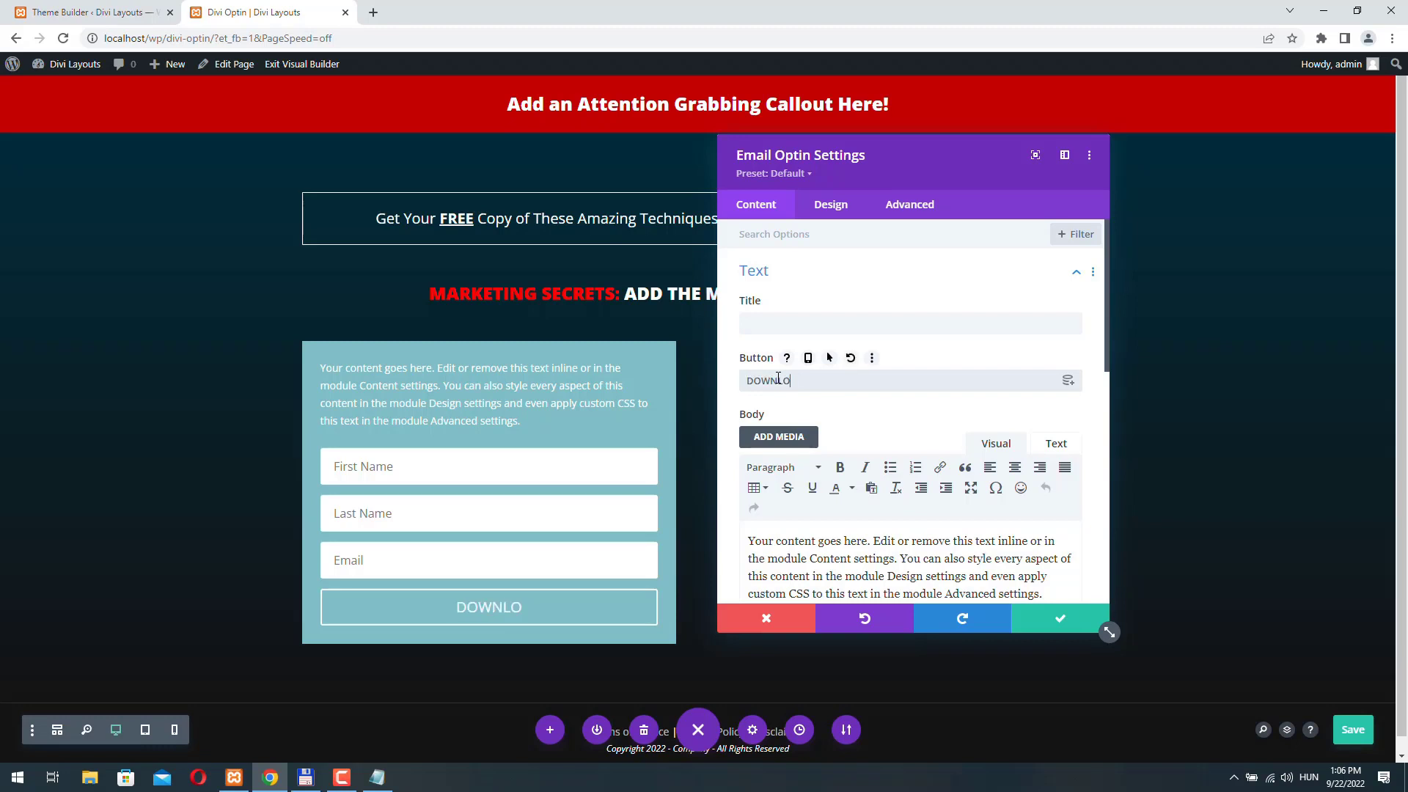
text(AD FREE EB)
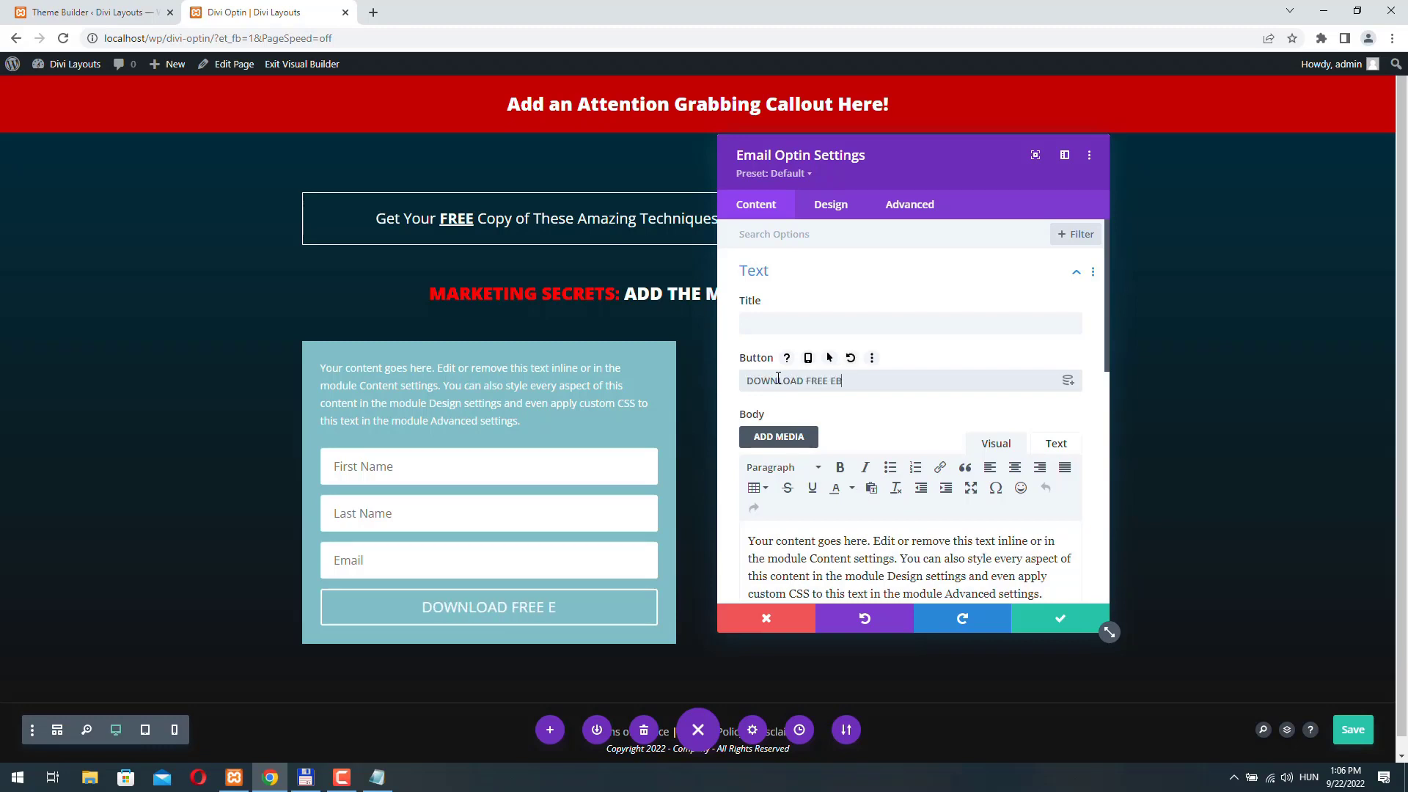
text(OOK)
Turn off the optin form's background color and hide its last name field
scroll(886, 402, down, 10)
click(755, 451)
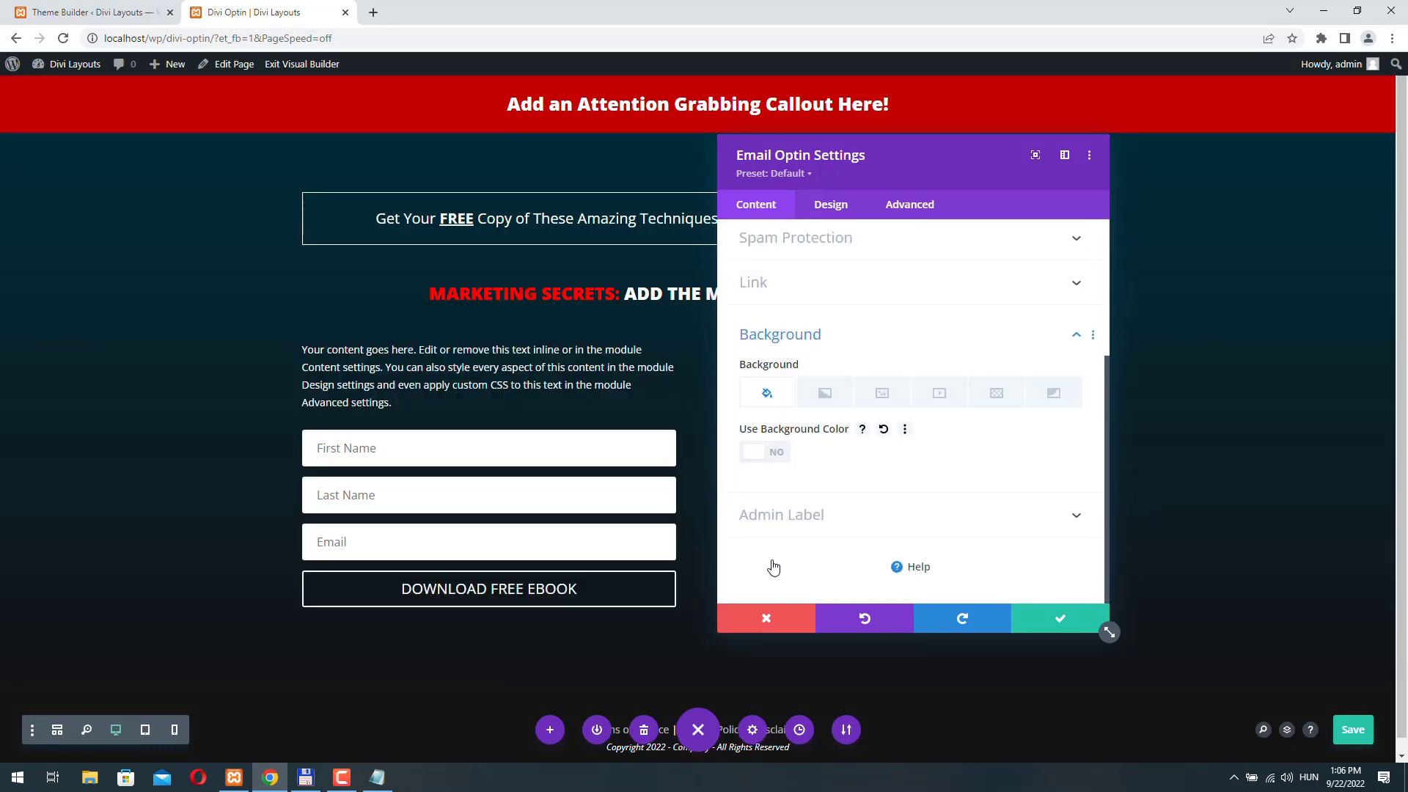
scroll(770, 358, up, 3)
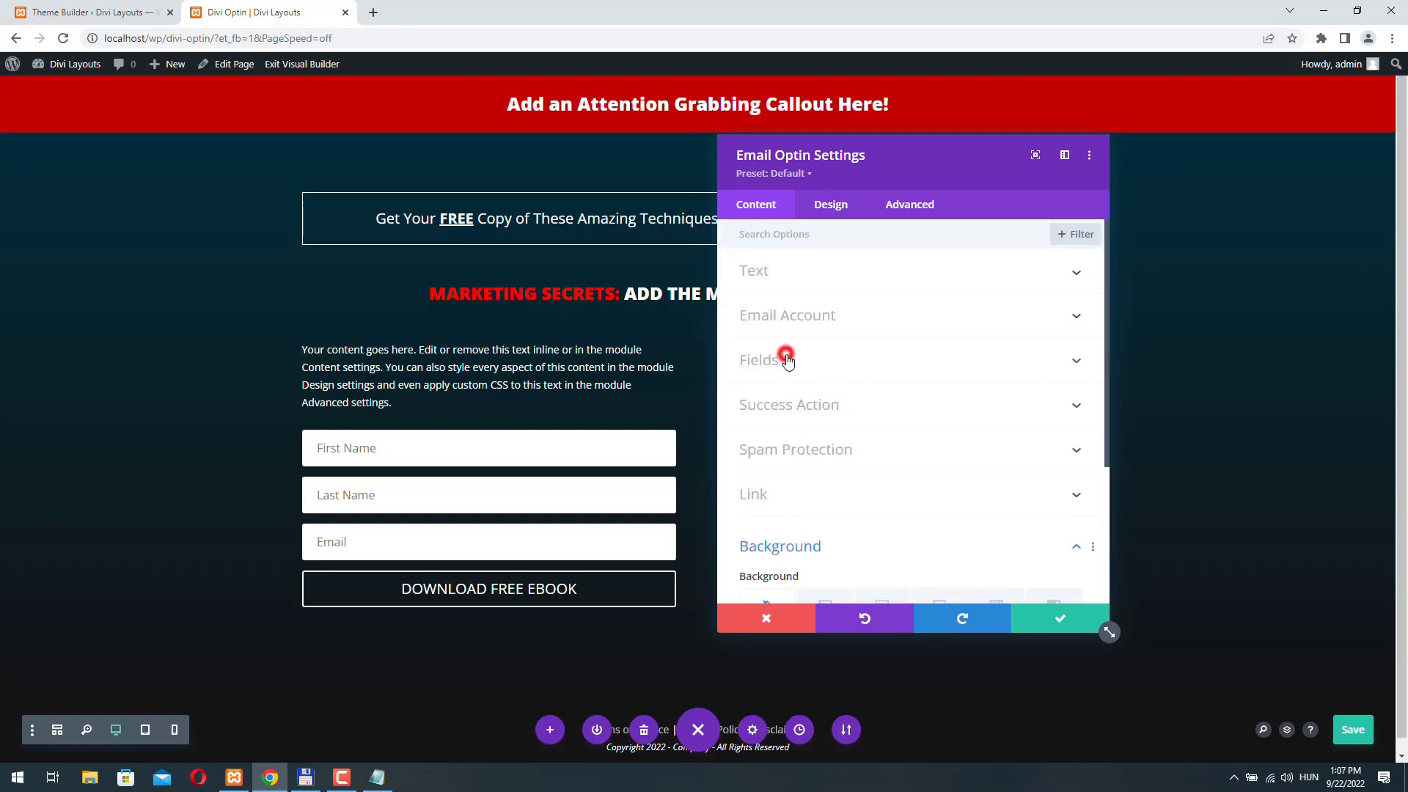
click(787, 359)
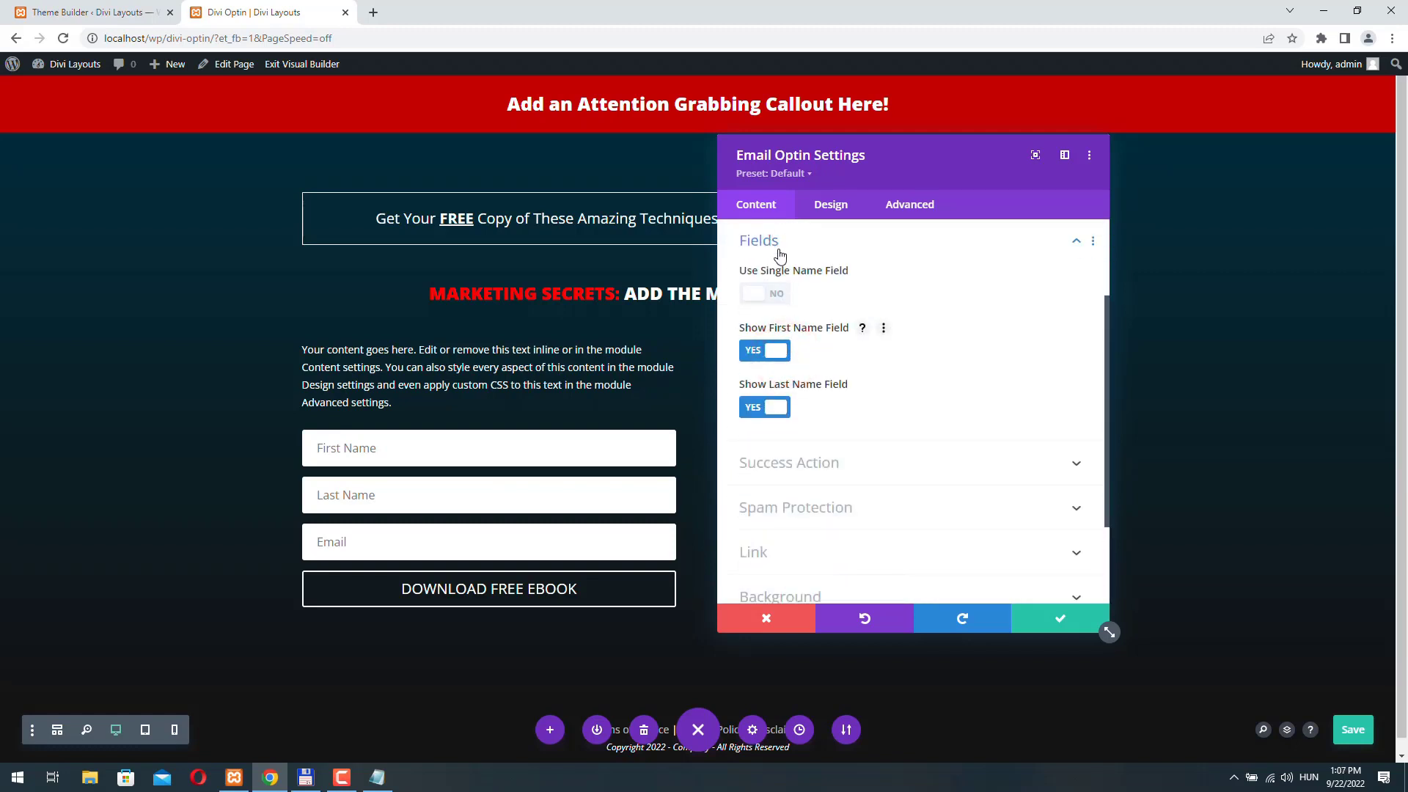
click(772, 409)
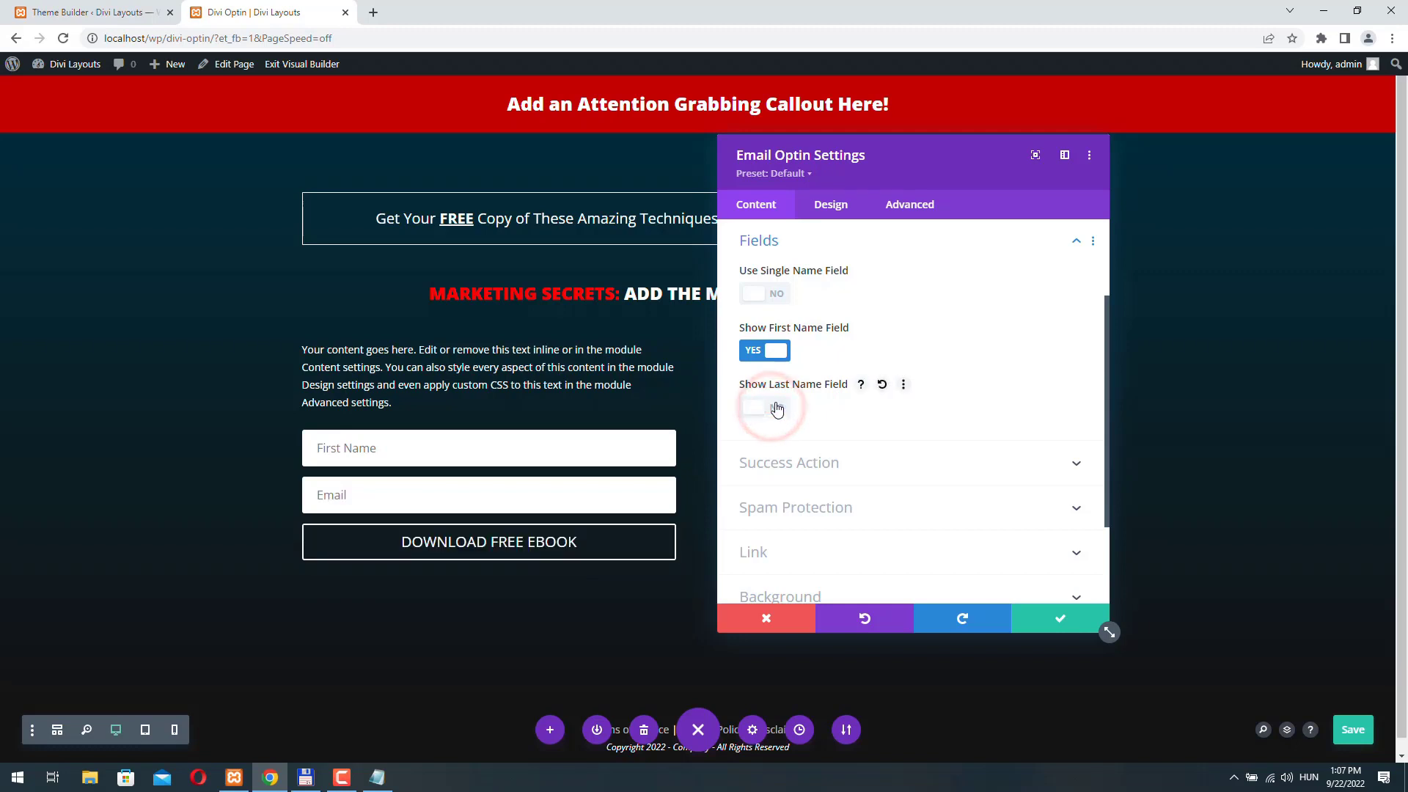
Replace the body text with "Add some more details about this book, what people can get out of it, how will it help them make more money!"
scroll(901, 423, up, 5)
drag(1046, 447, 713, 359)
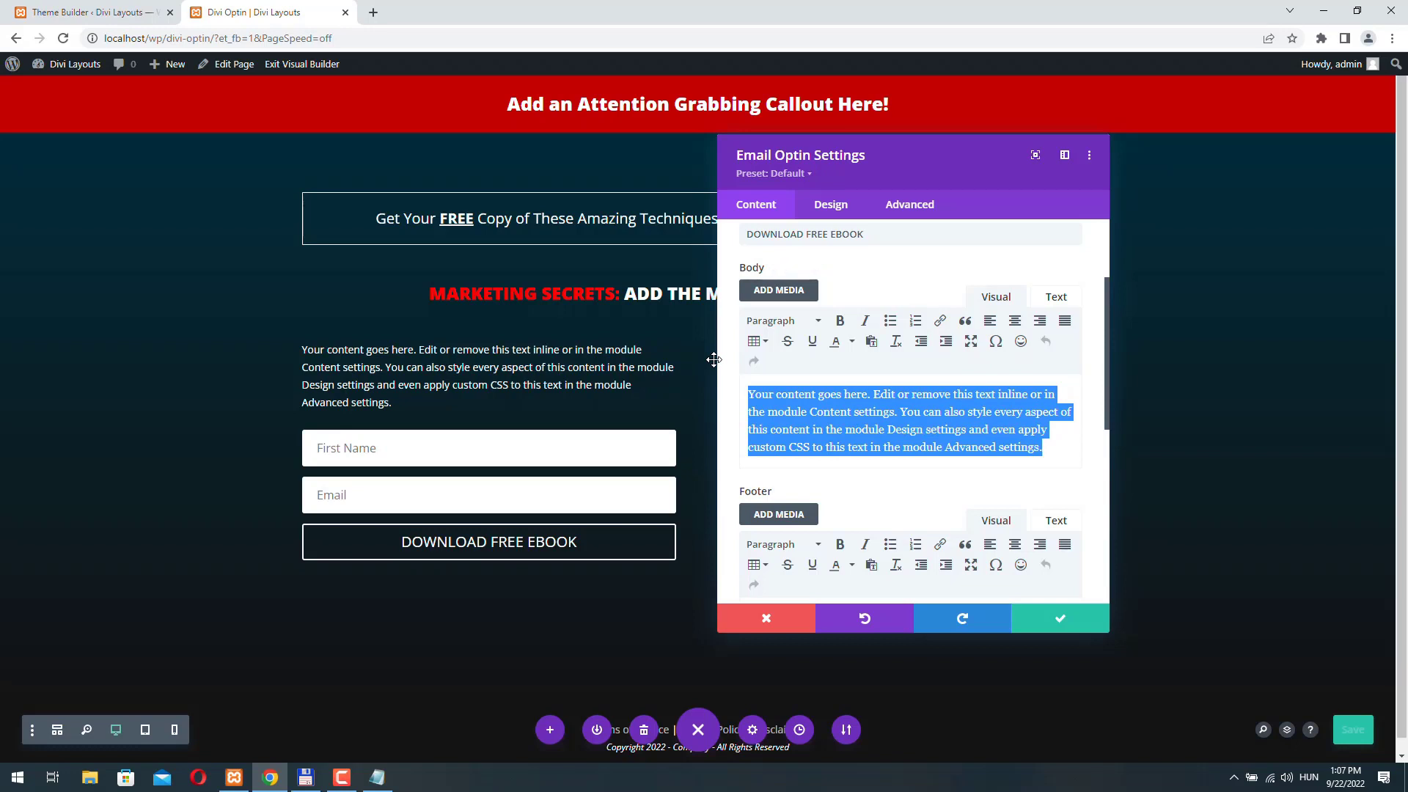
text(Add some more details about this book, what people ca)
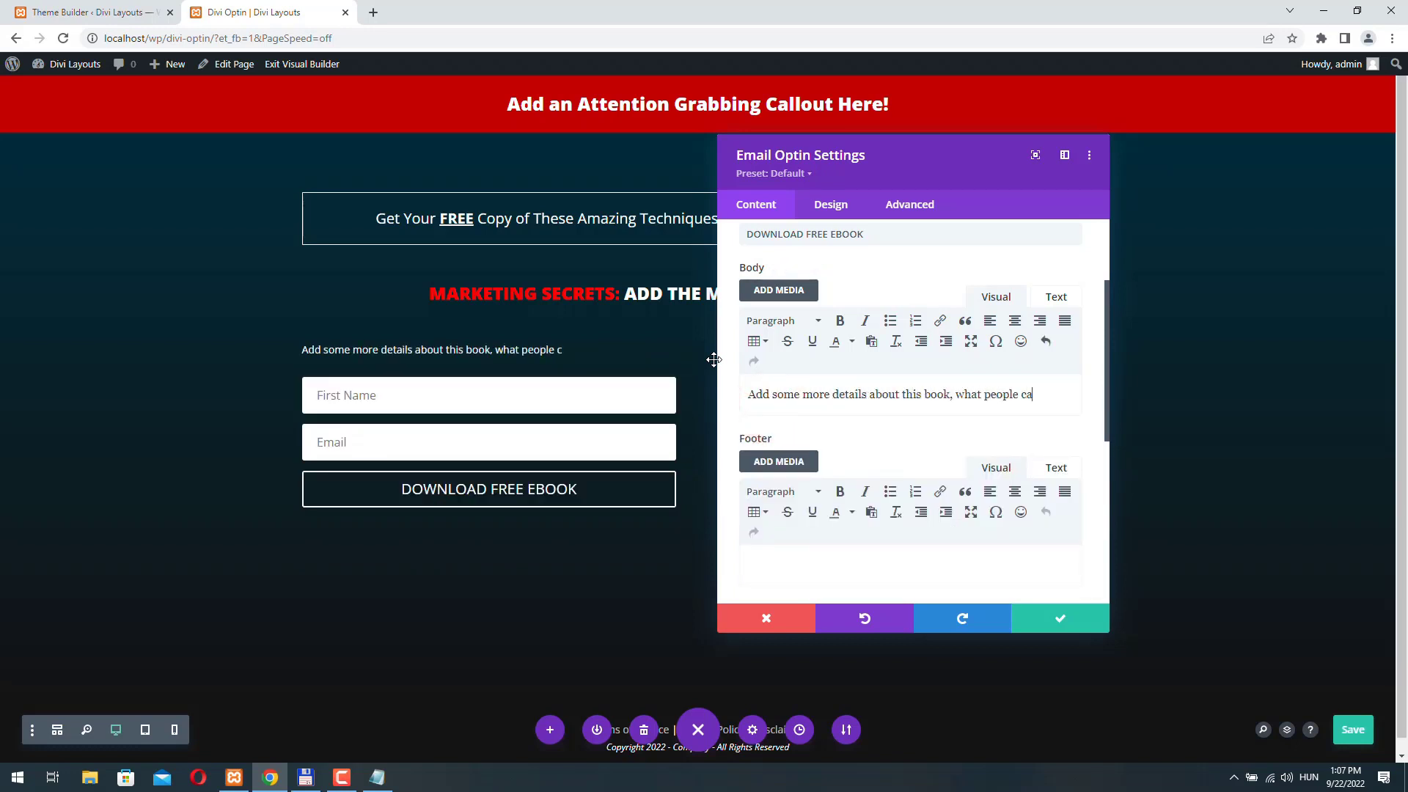
text(n get out of it, how will it help them make more money!)
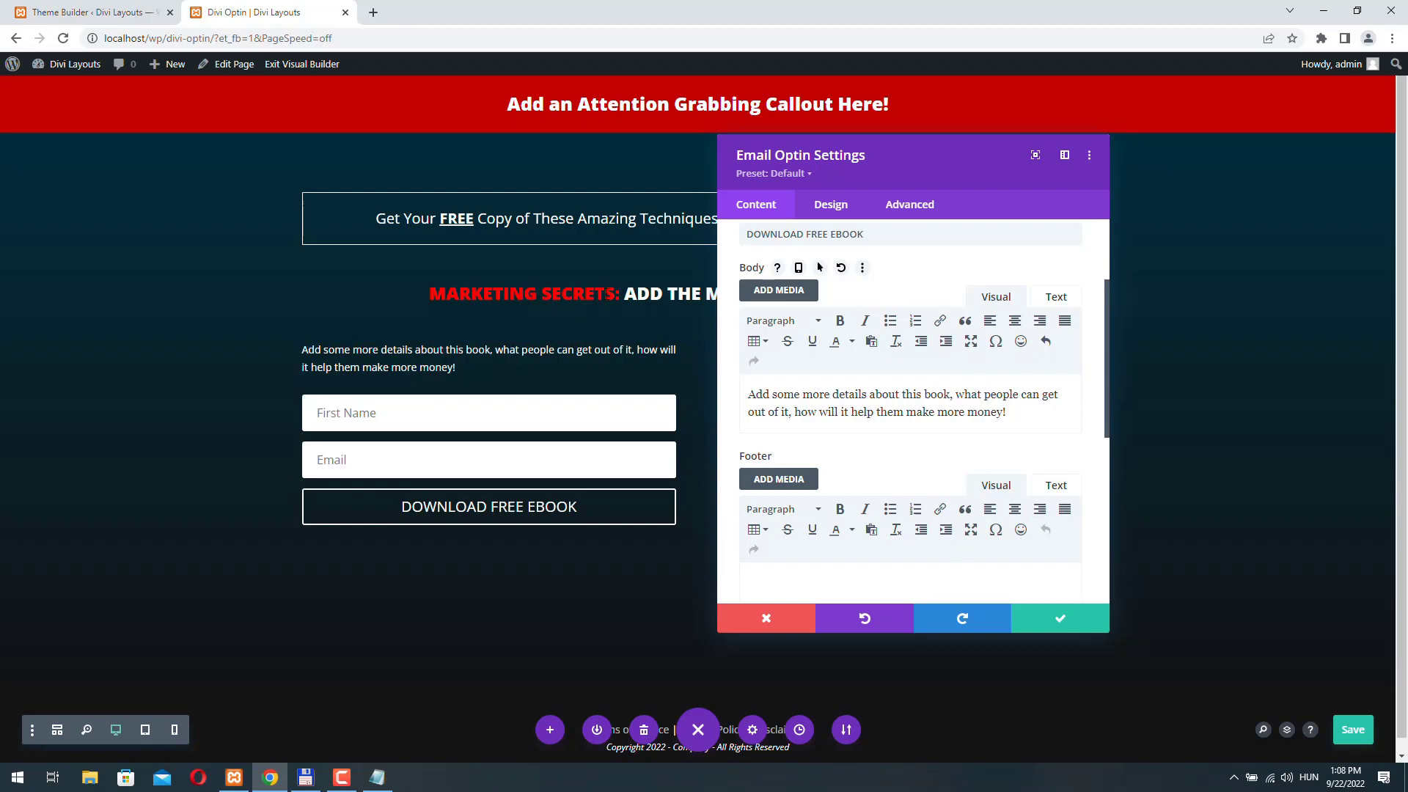
Set the optin form's body text size to 19px
click(828, 205)
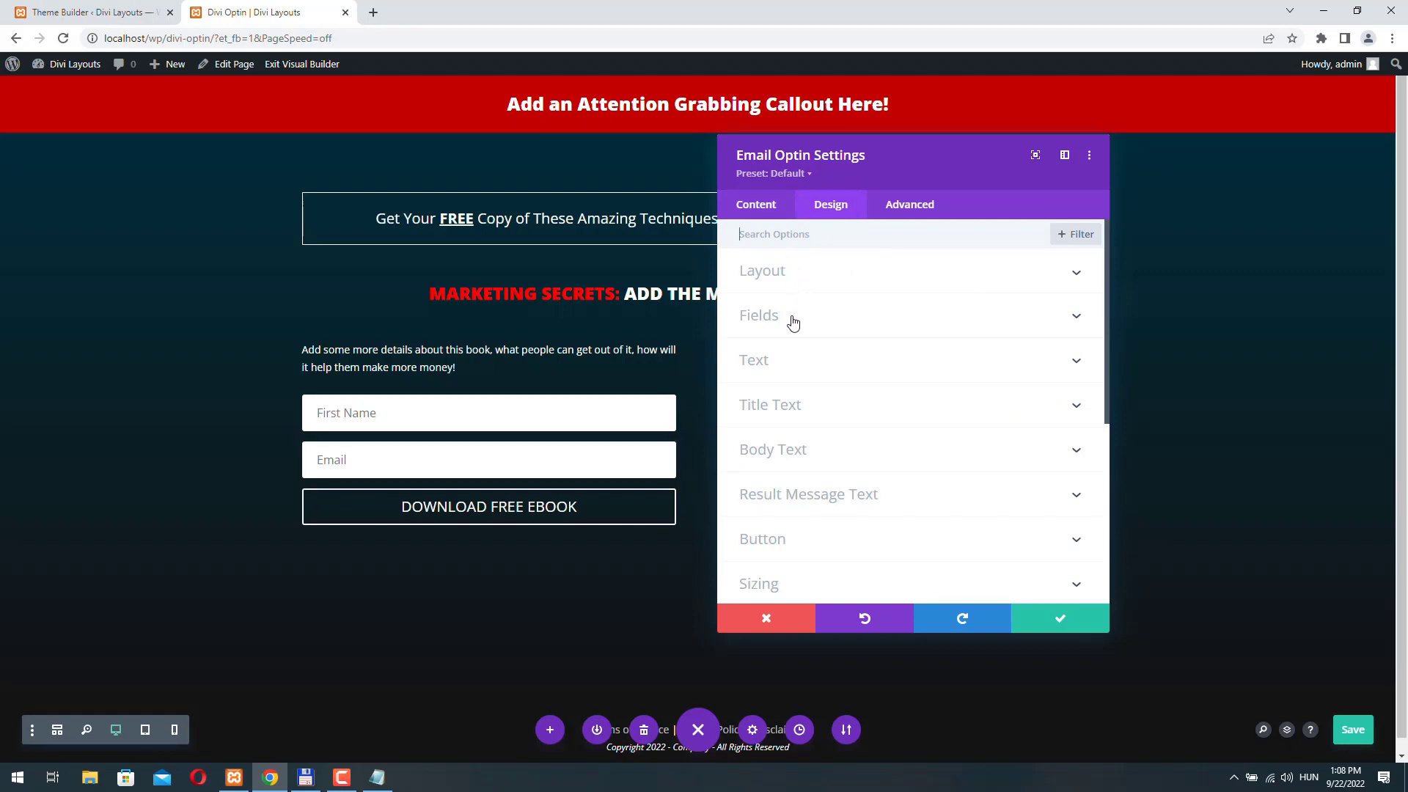
click(789, 449)
scroll(963, 448, down, 1)
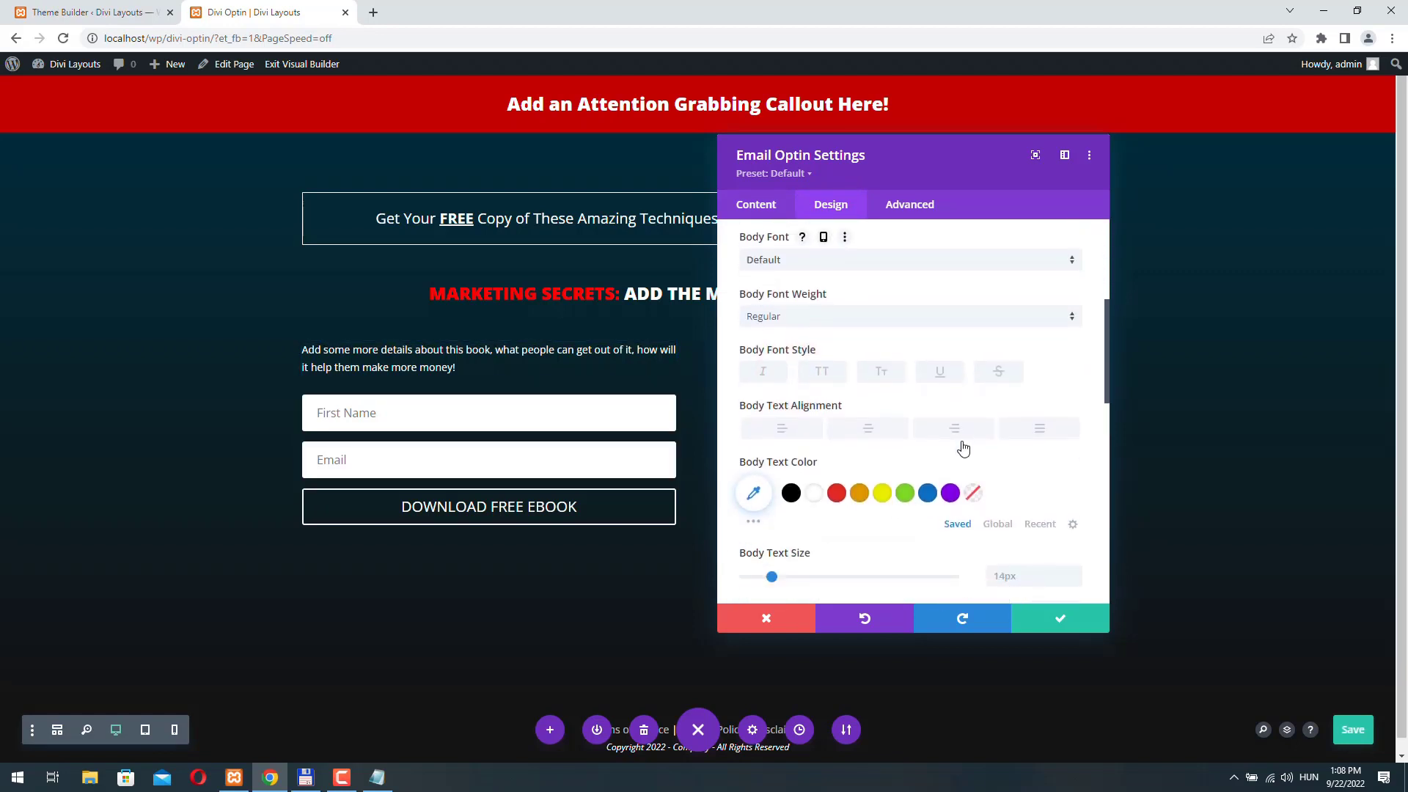
scroll(963, 448, down, 1)
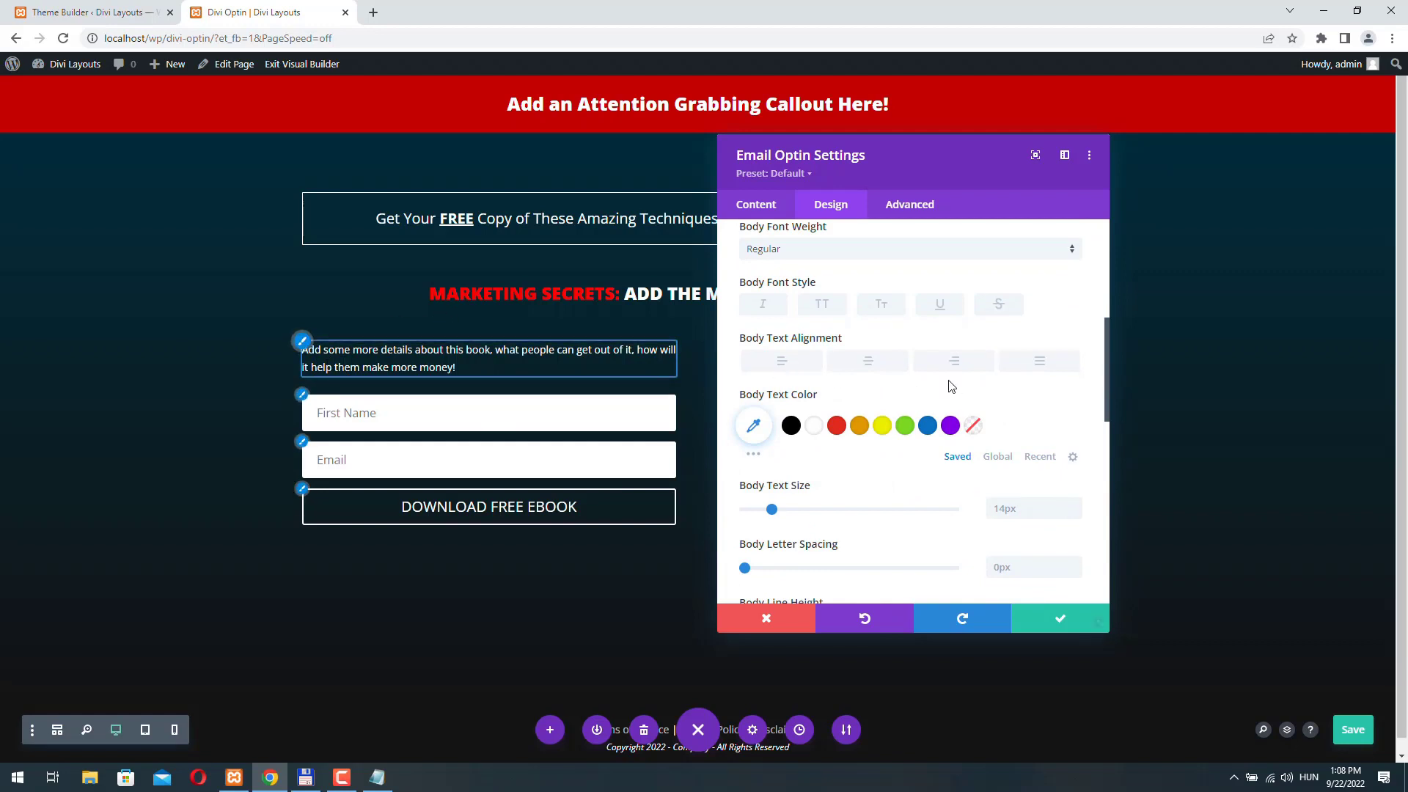
click(1078, 505)
click(1079, 505)
click(1078, 506)
click(1077, 505)
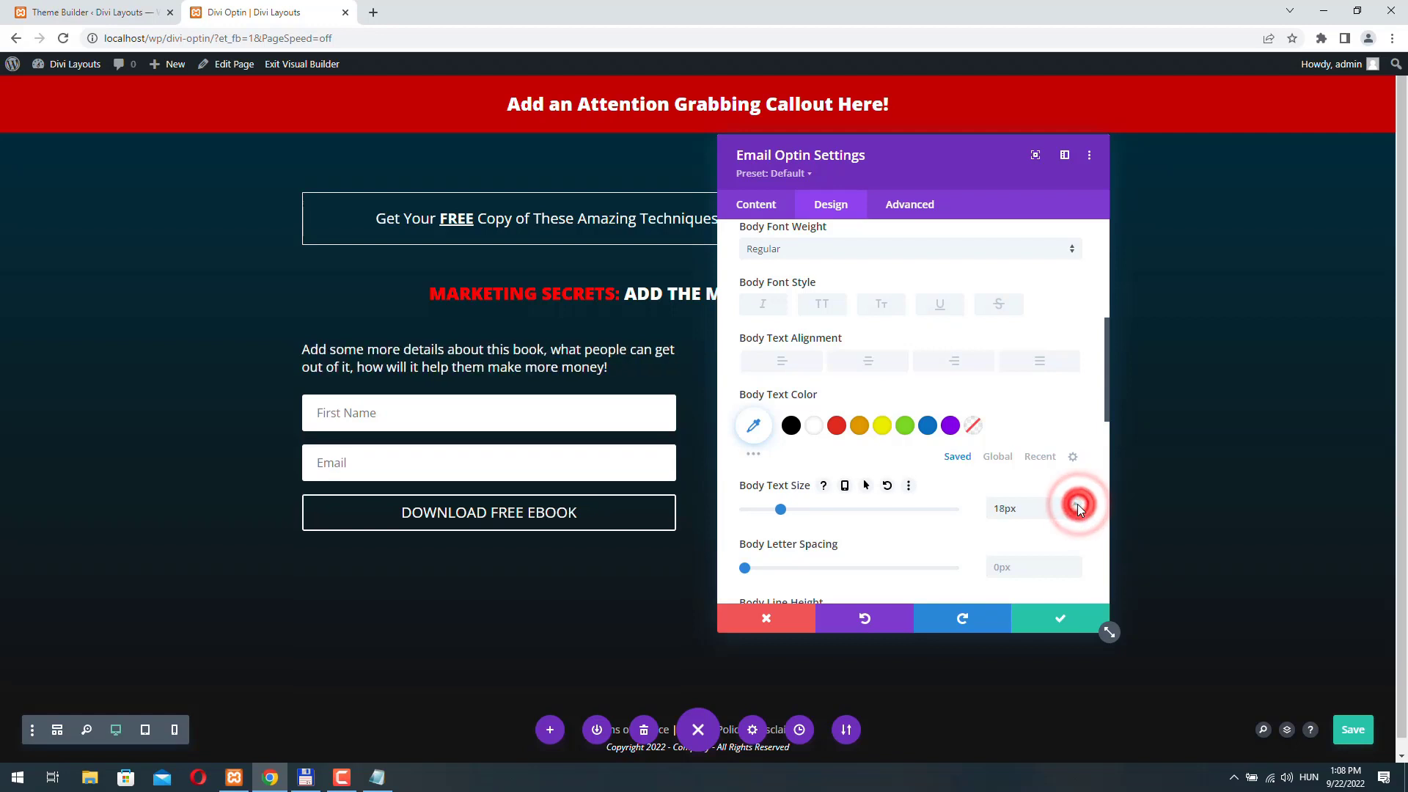
click(1077, 505)
Enable custom styles for the form button and give it a gold background, starting from #d8b55a and darkening it to #bc984f
scroll(814, 342, down, 5)
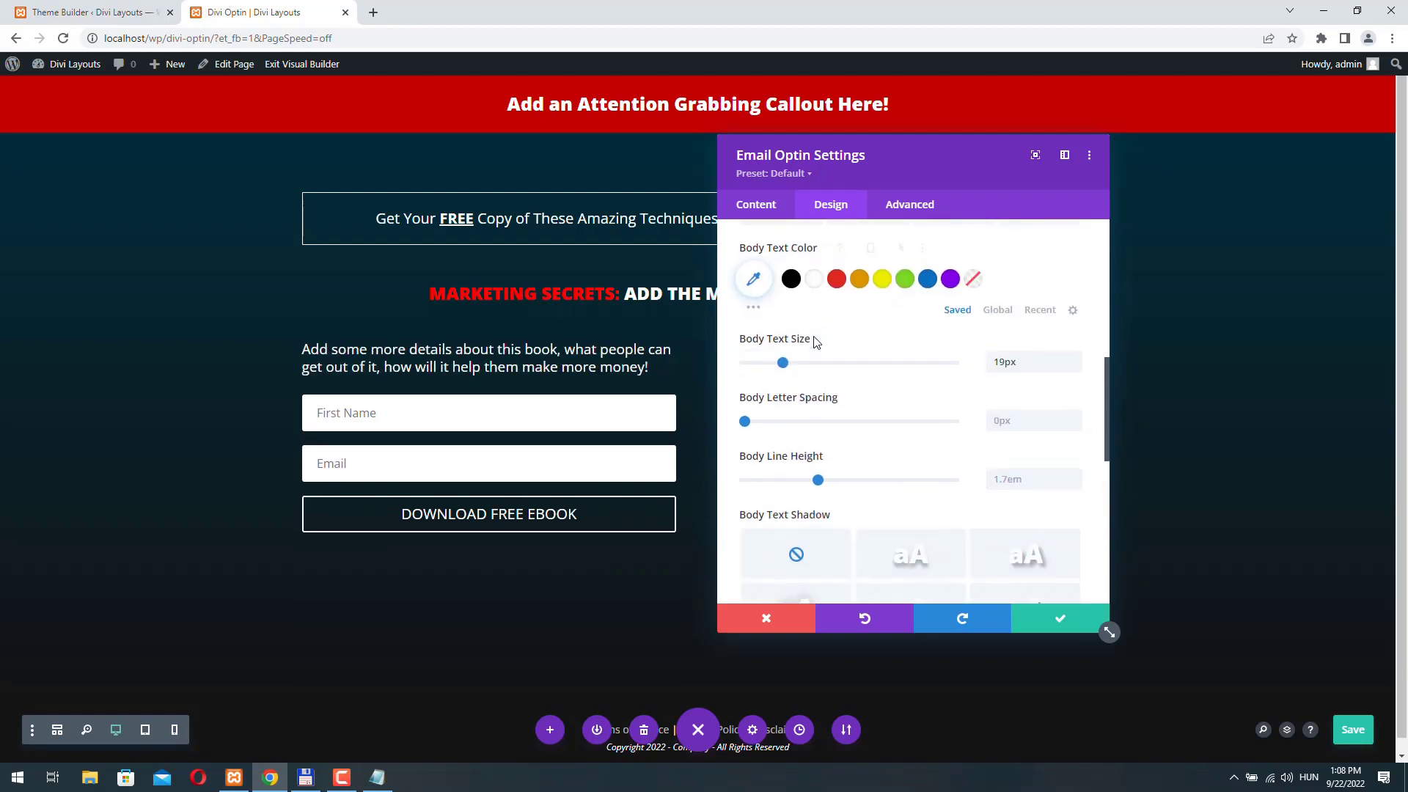
scroll(814, 342, down, 3)
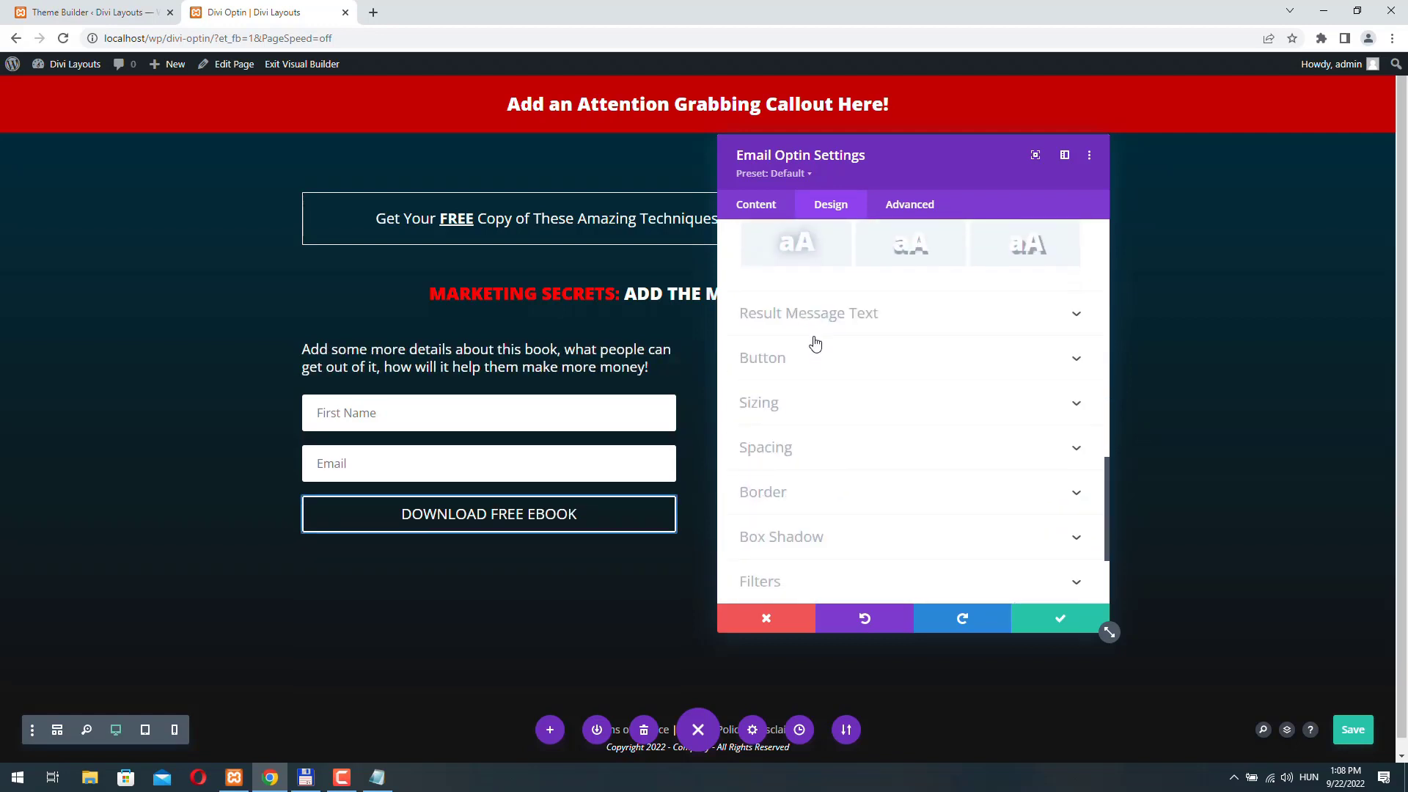
click(796, 281)
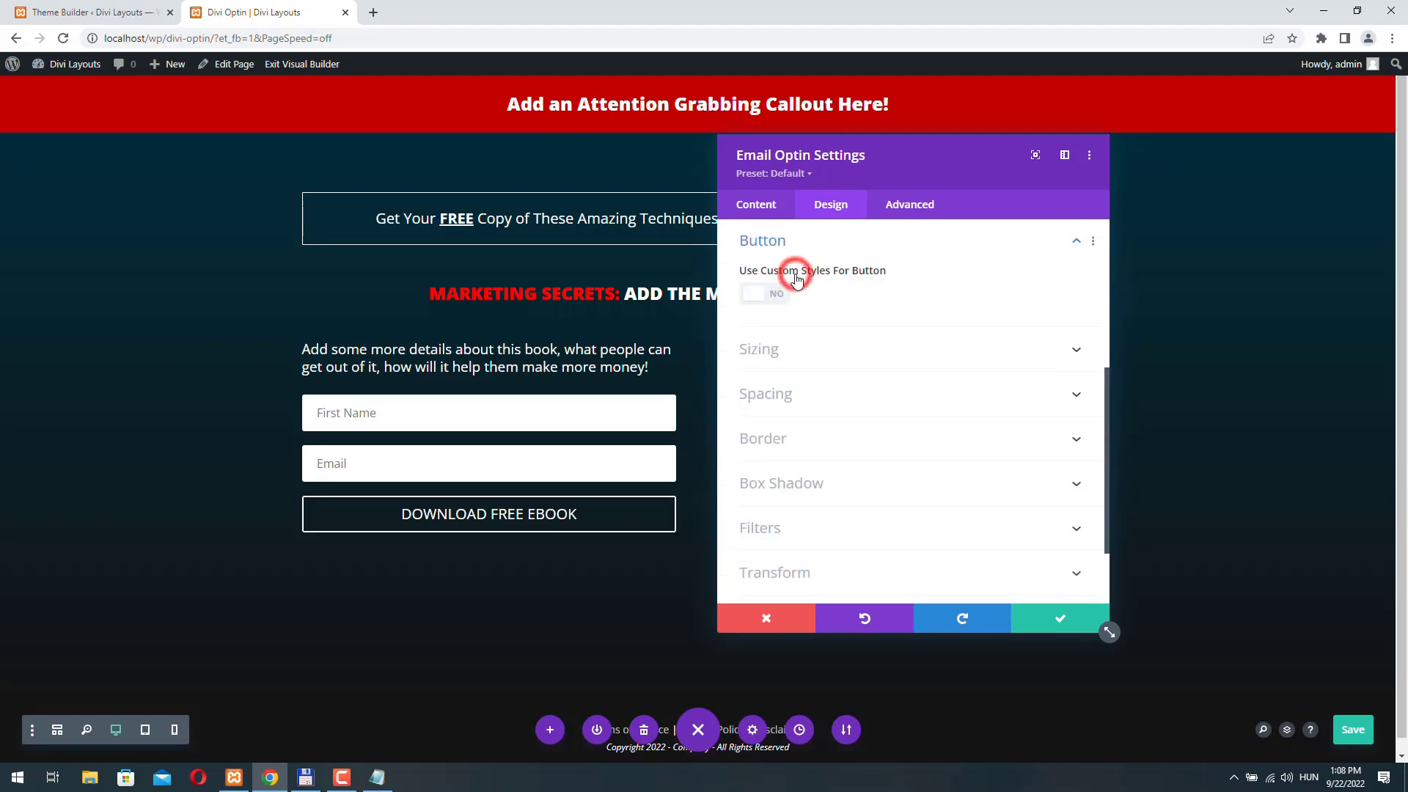
click(754, 293)
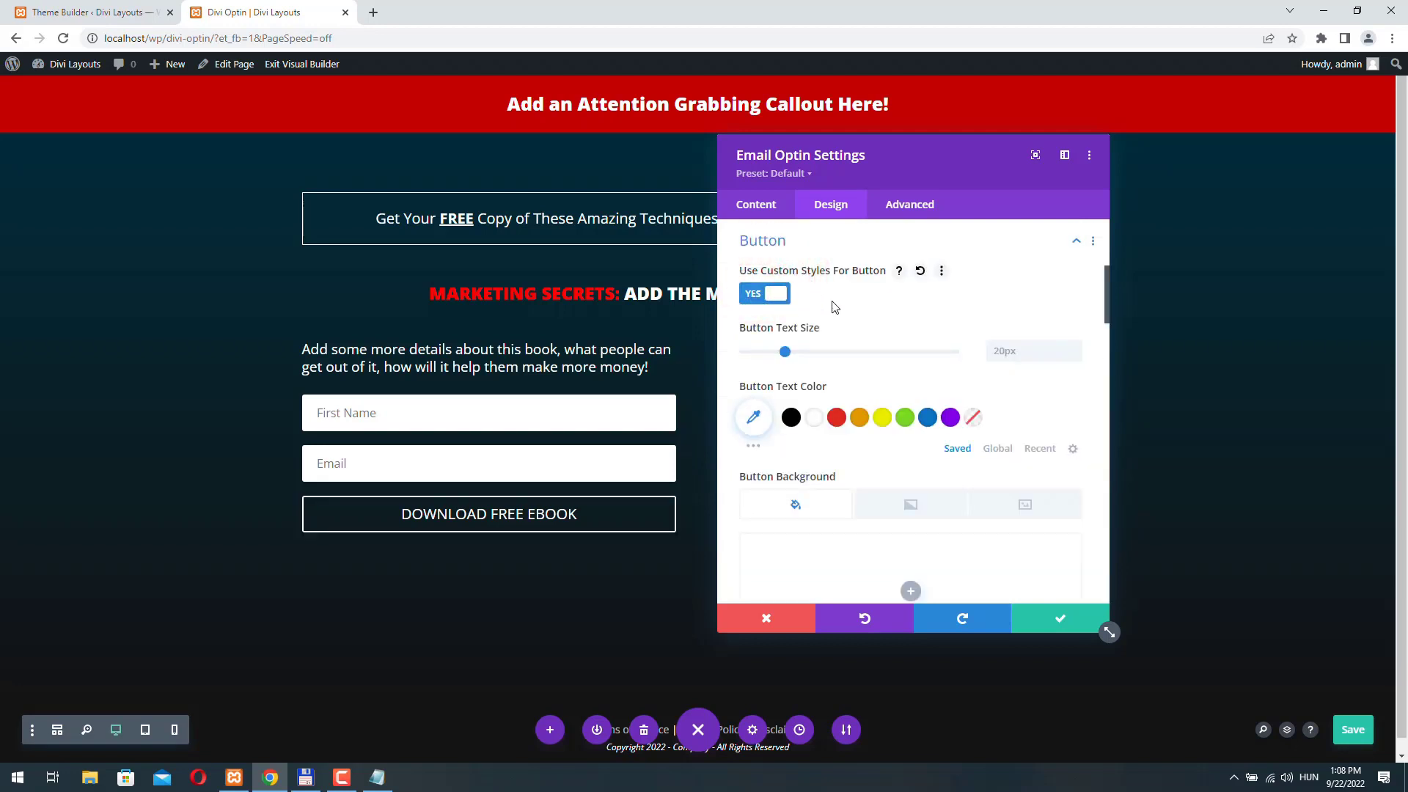
scroll(827, 394, down, 3)
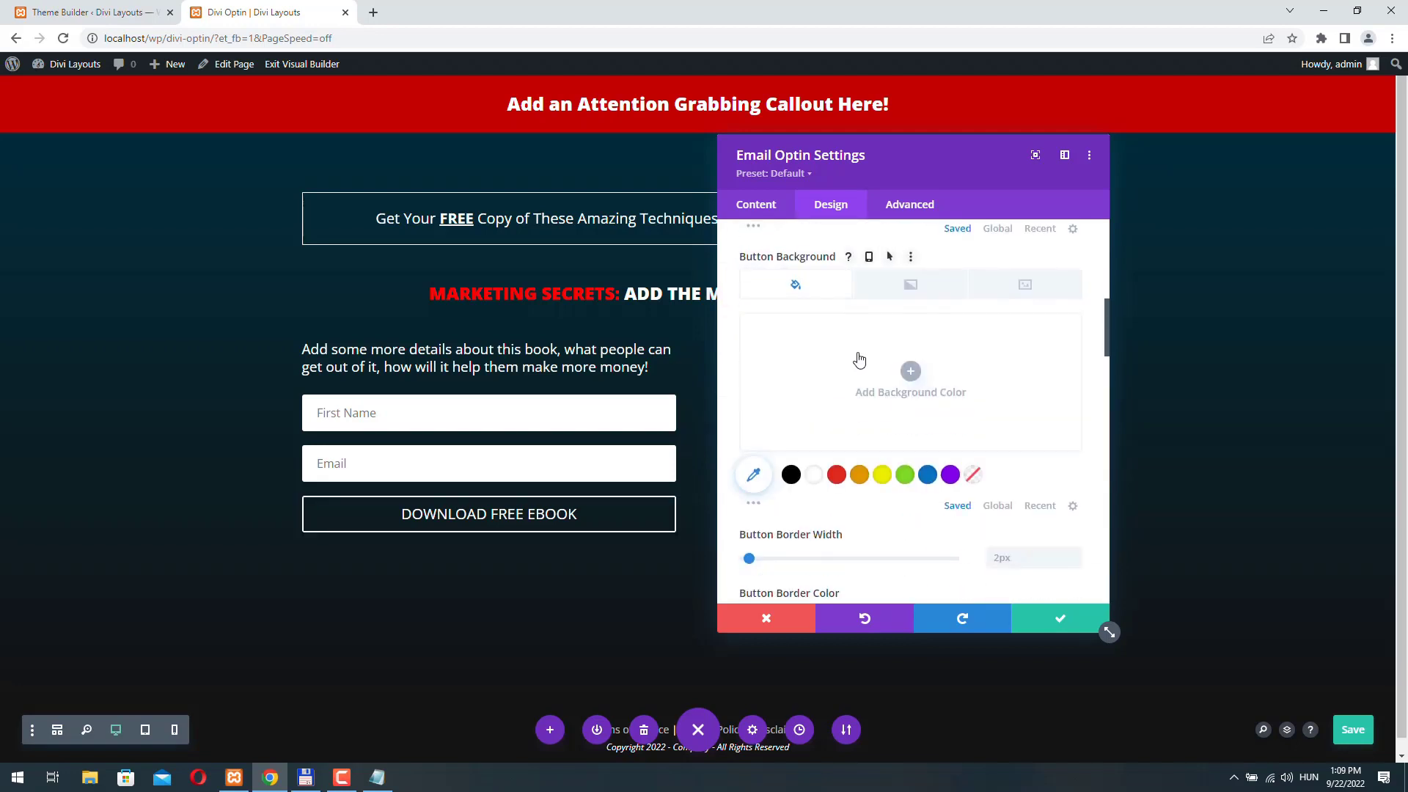
click(901, 368)
click(756, 331)
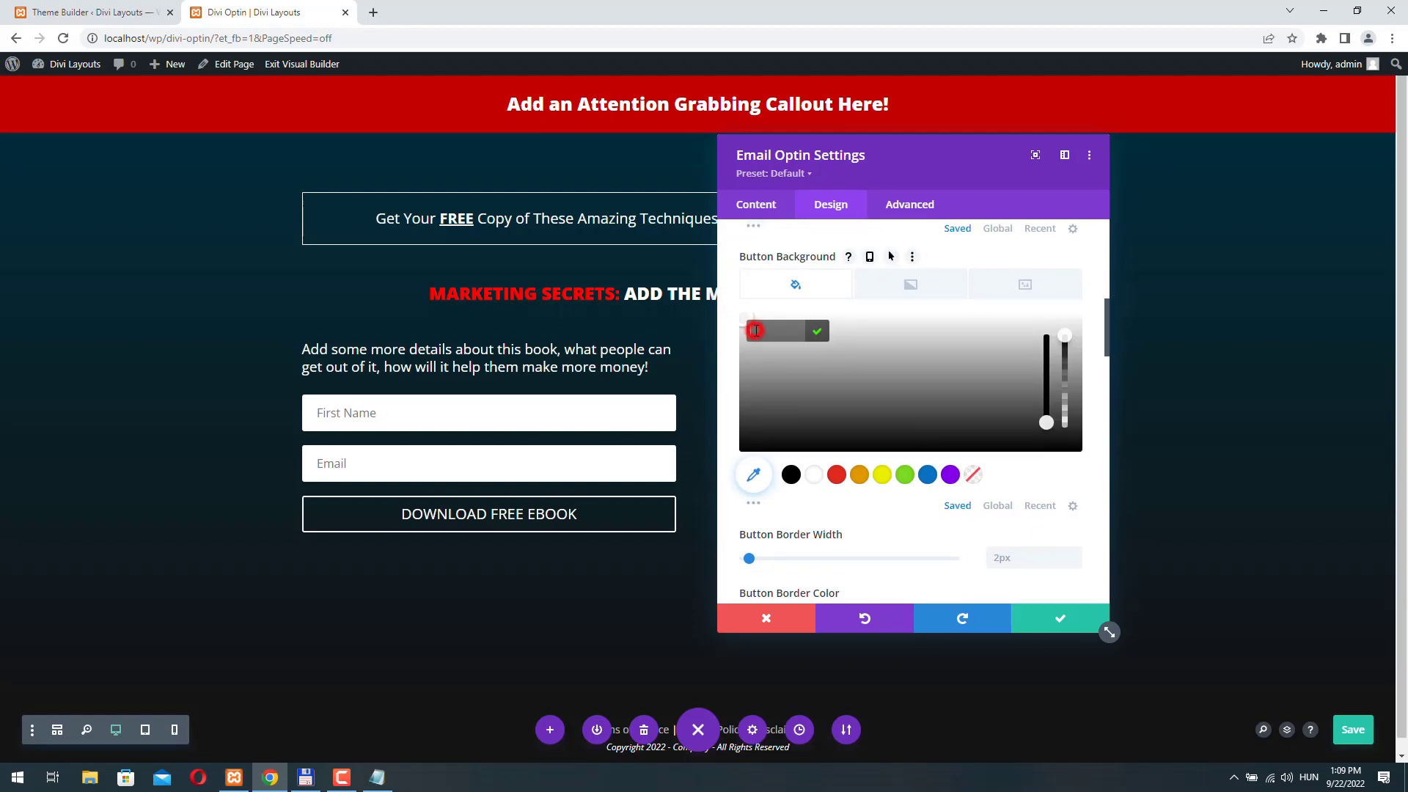
text(d3b55a)
key(Return)
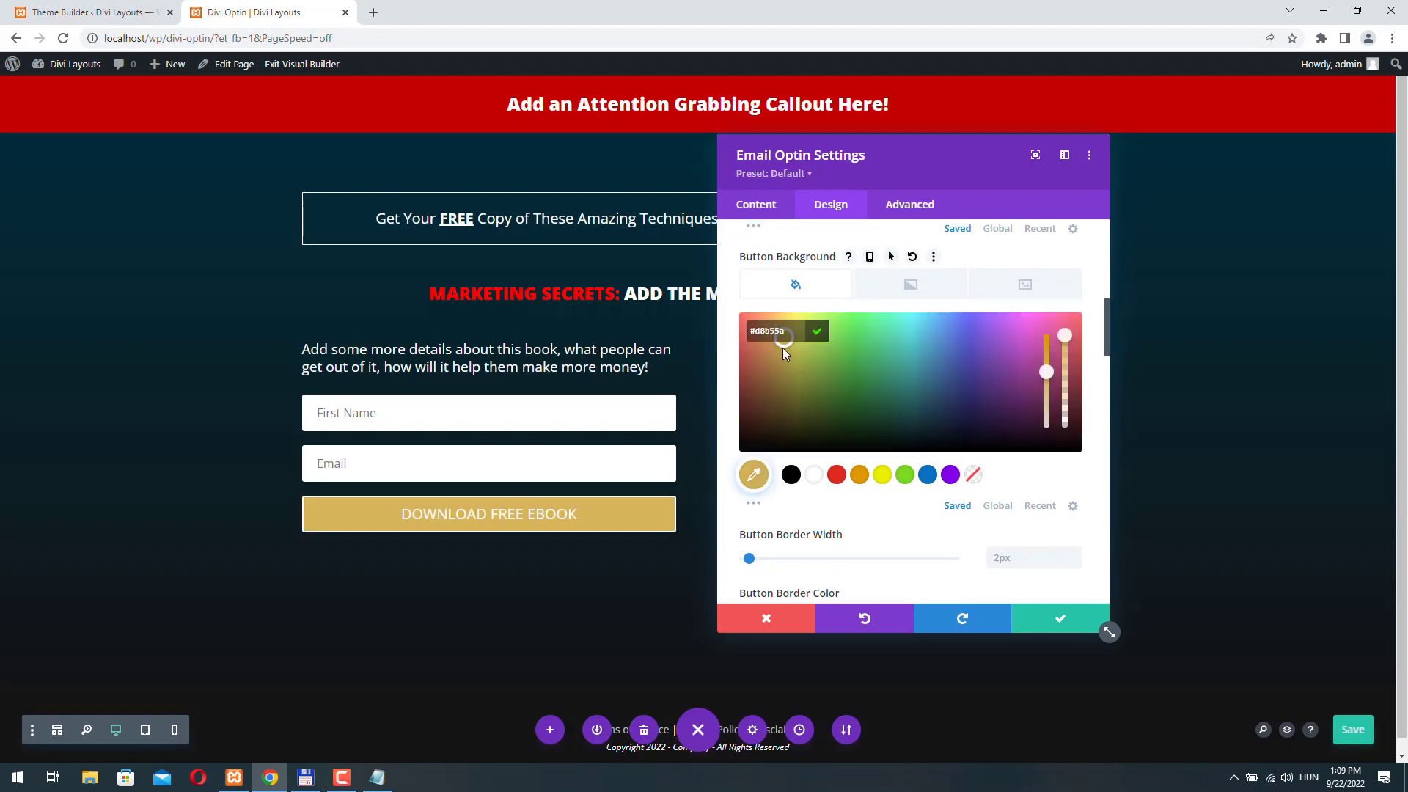
click(783, 346)
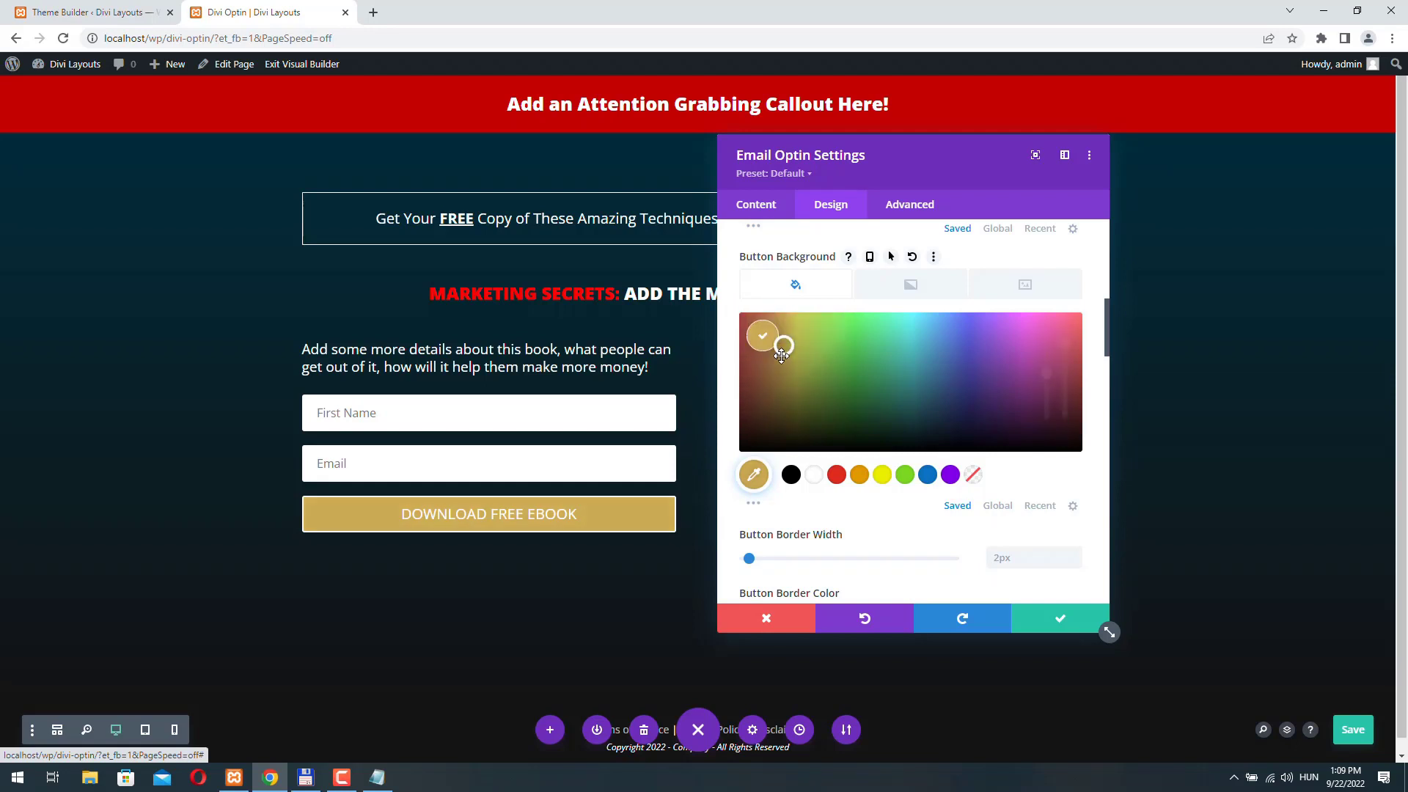
Set the button border width to 1px and its border color to a slightly darker shade of #bc984f
scroll(1075, 410, down, 2)
click(1075, 420)
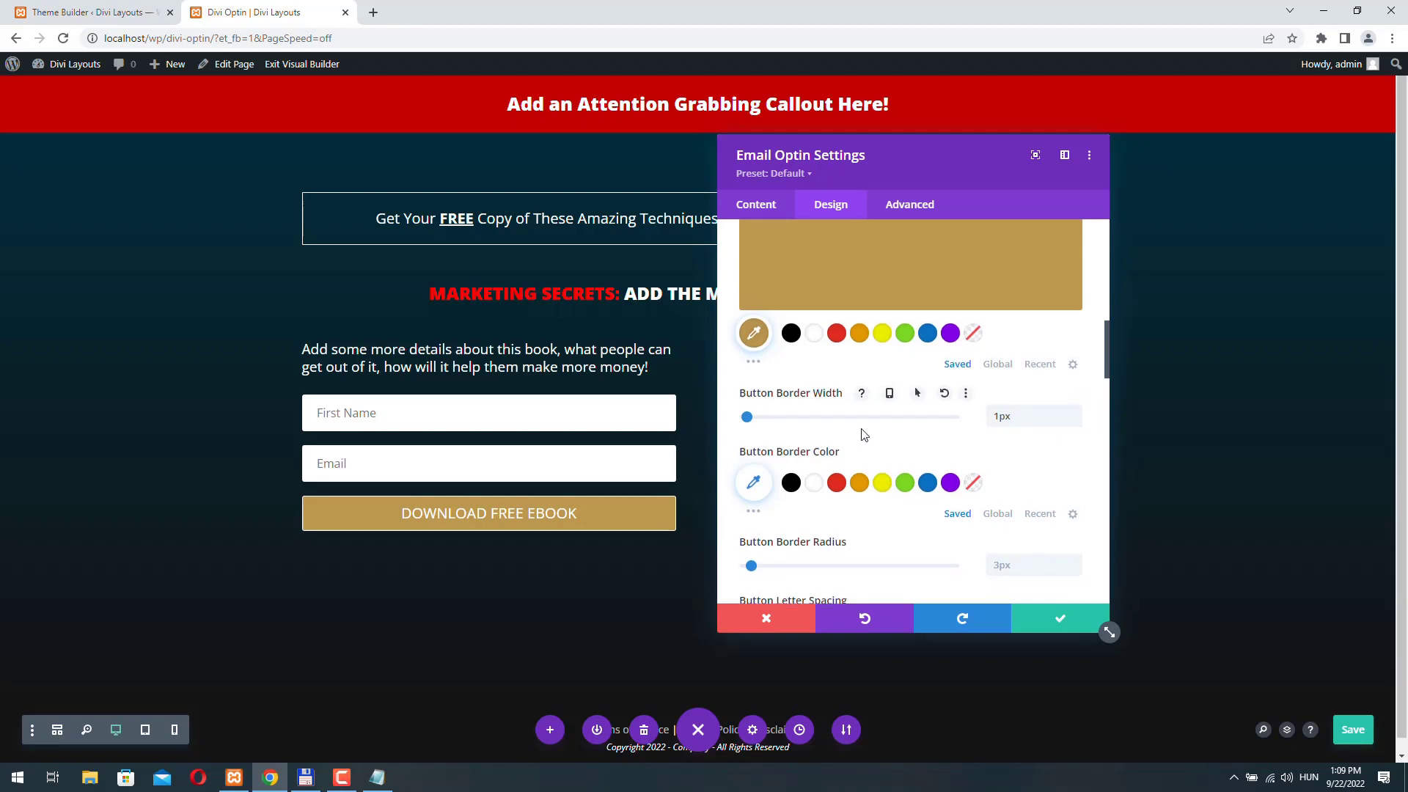
scroll(850, 418, up, 3)
click(838, 442)
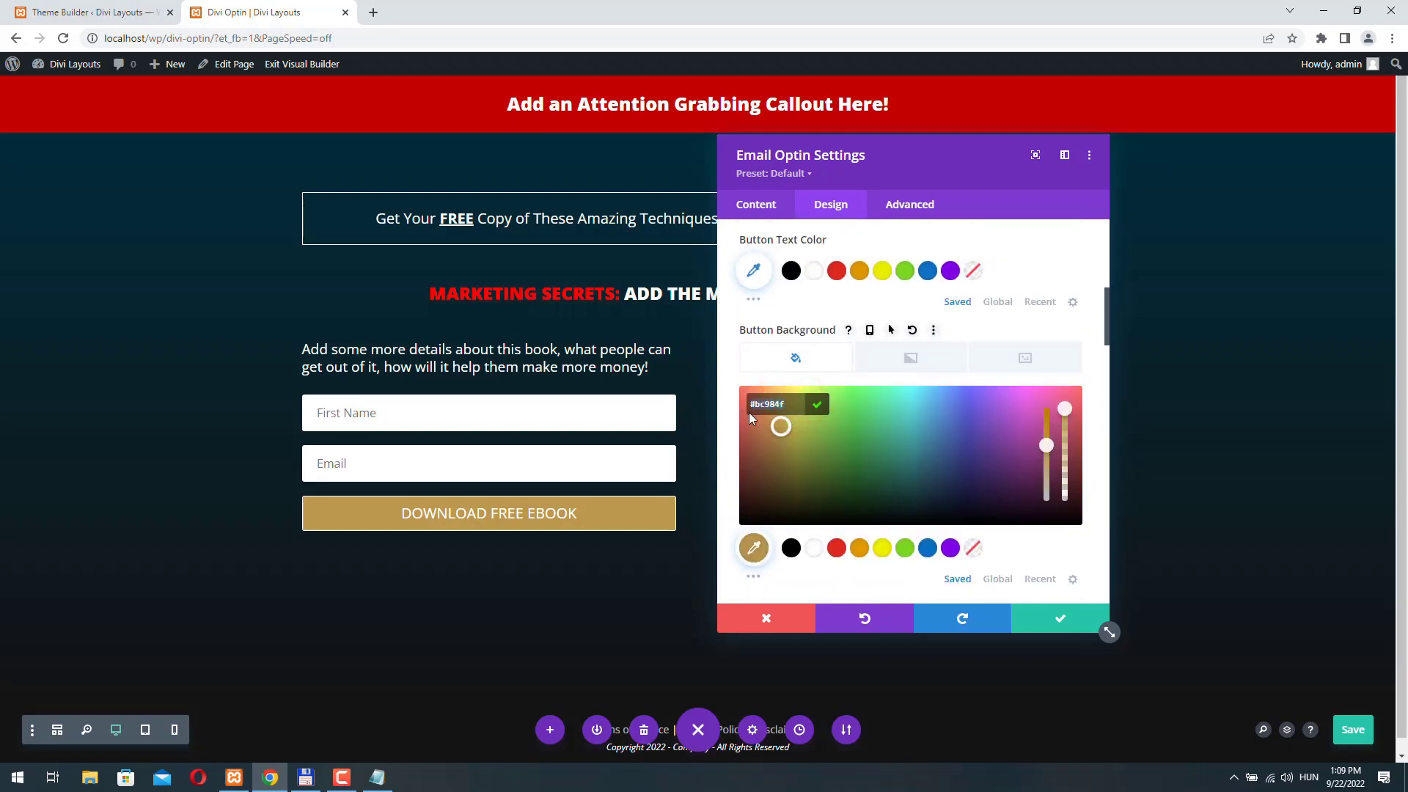
scroll(807, 469, down, 4)
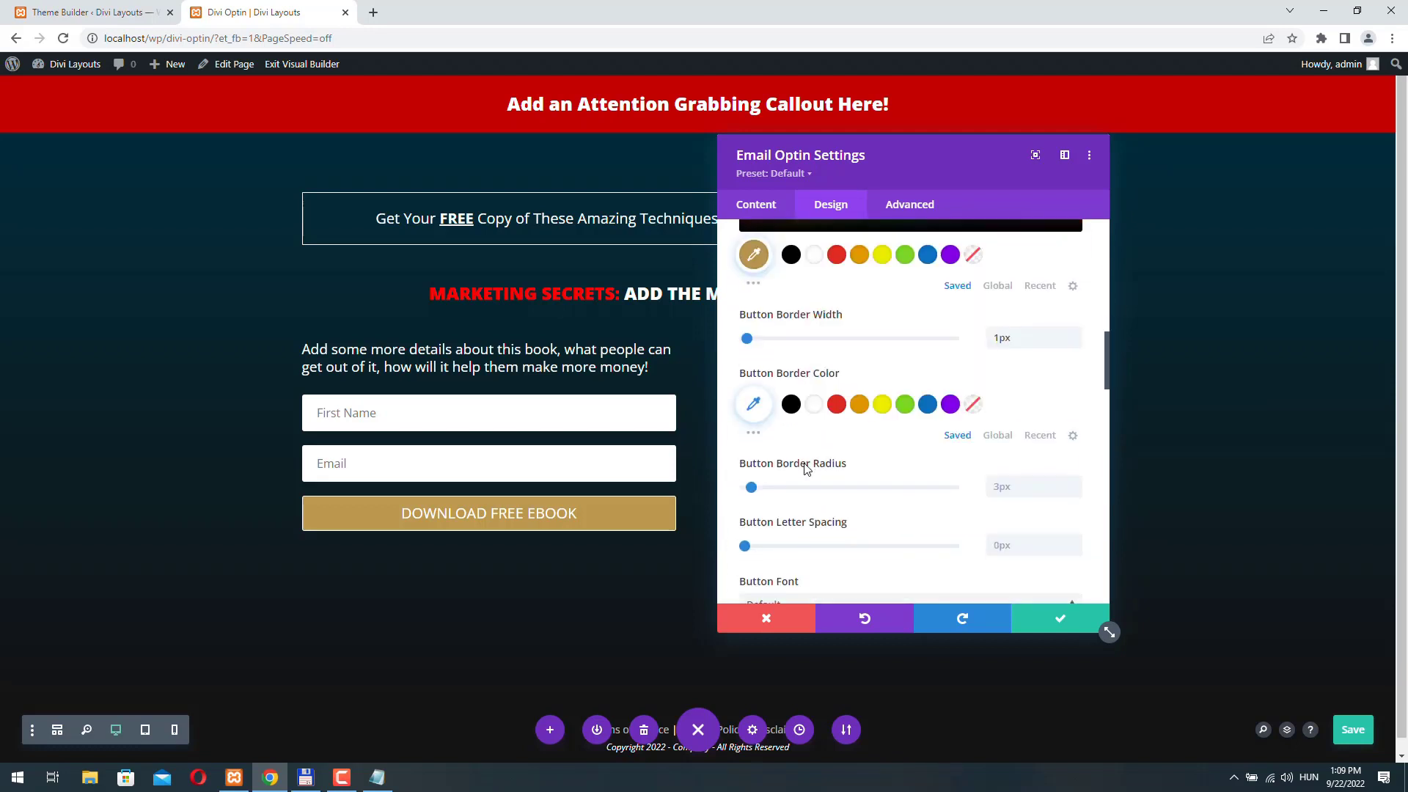
click(753, 403)
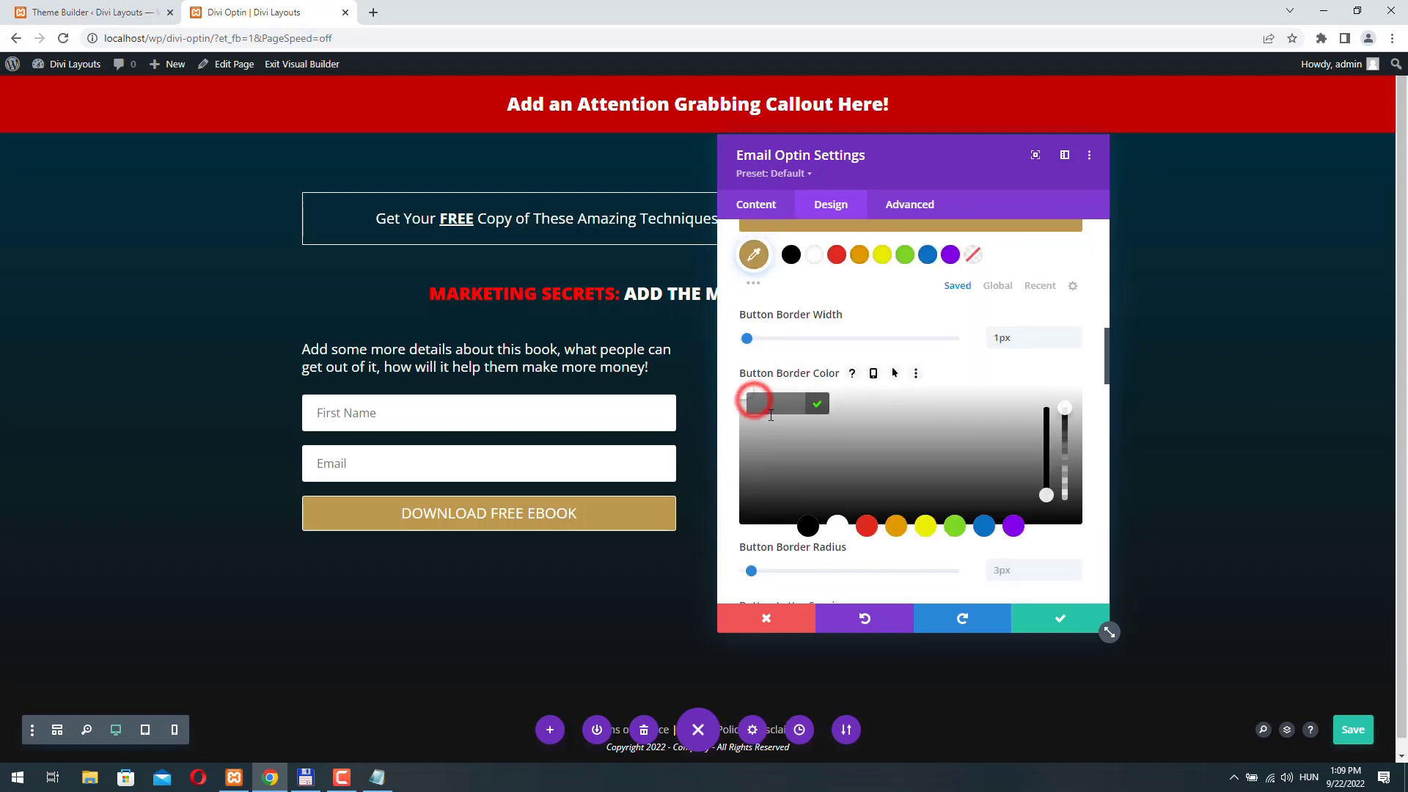
text(#bc984f)
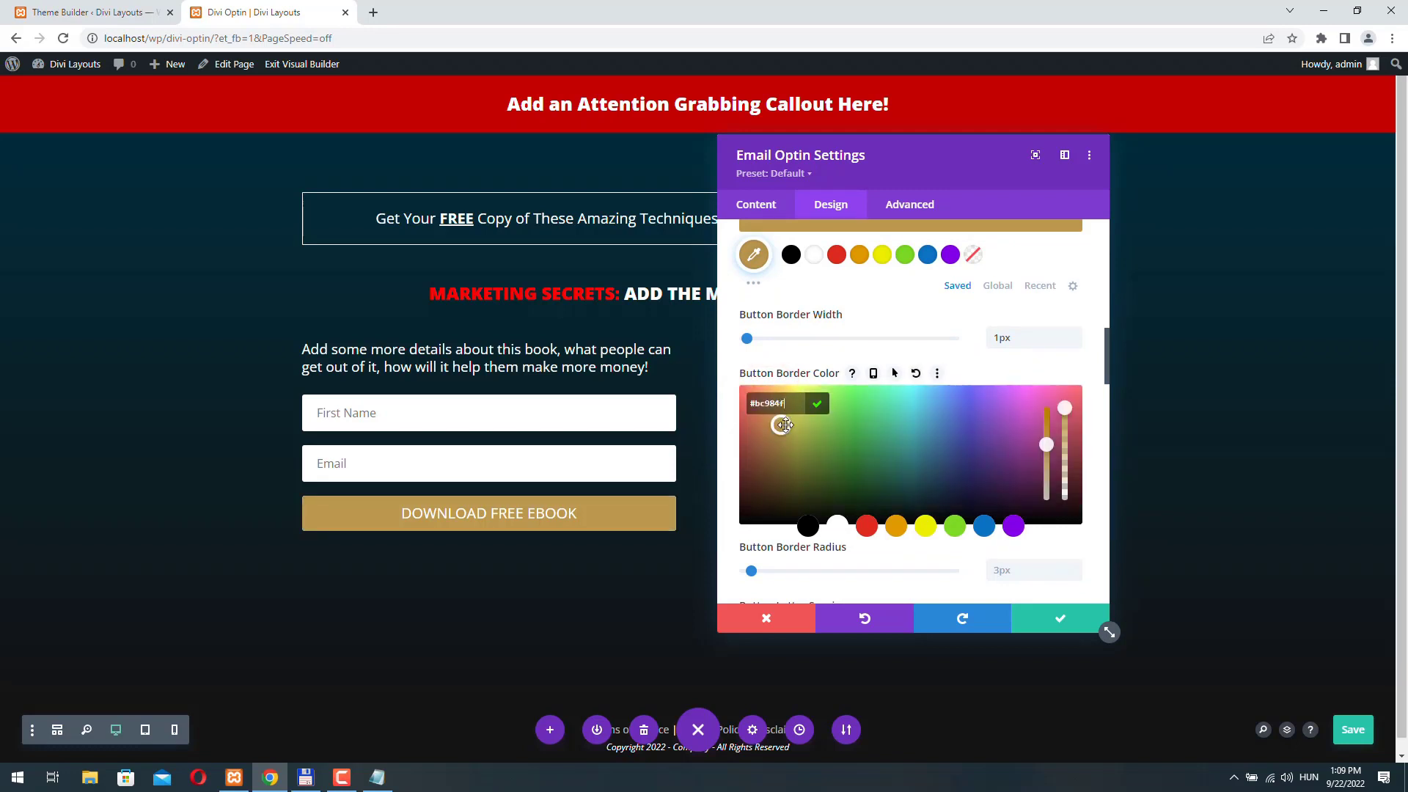
click(782, 429)
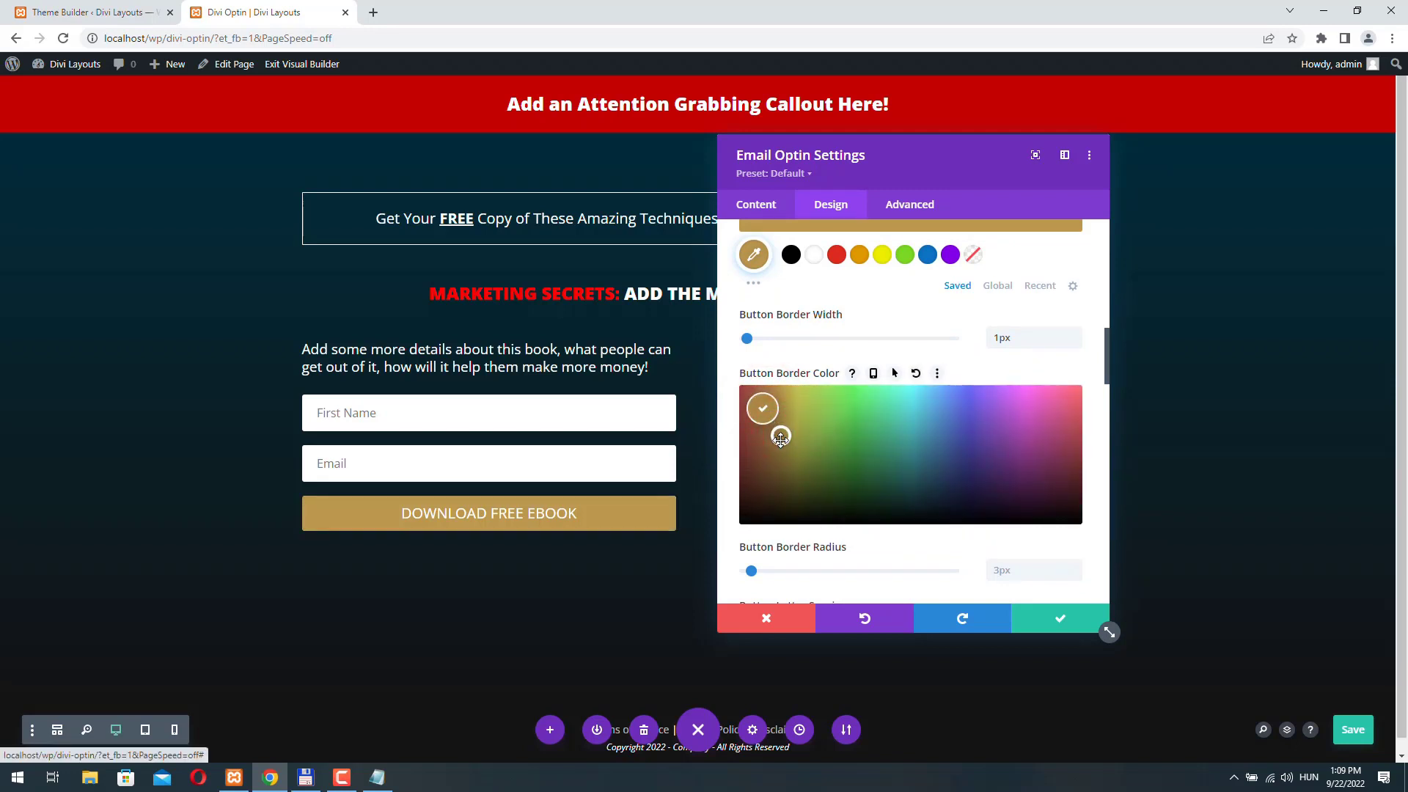
Give the button a double right chevron icon and turn off showing it only on hover
scroll(950, 497, down, 5)
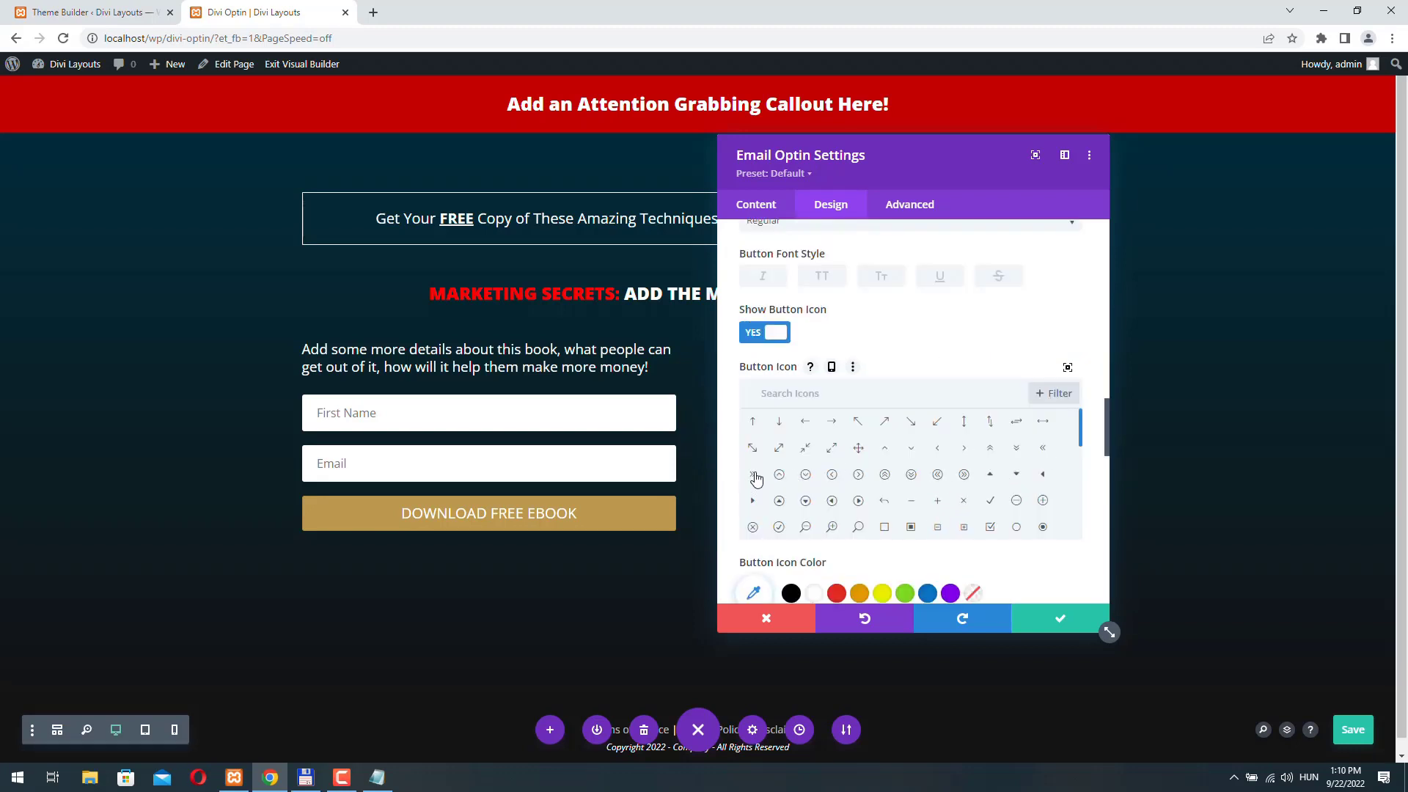
click(755, 478)
scroll(807, 491, down, 5)
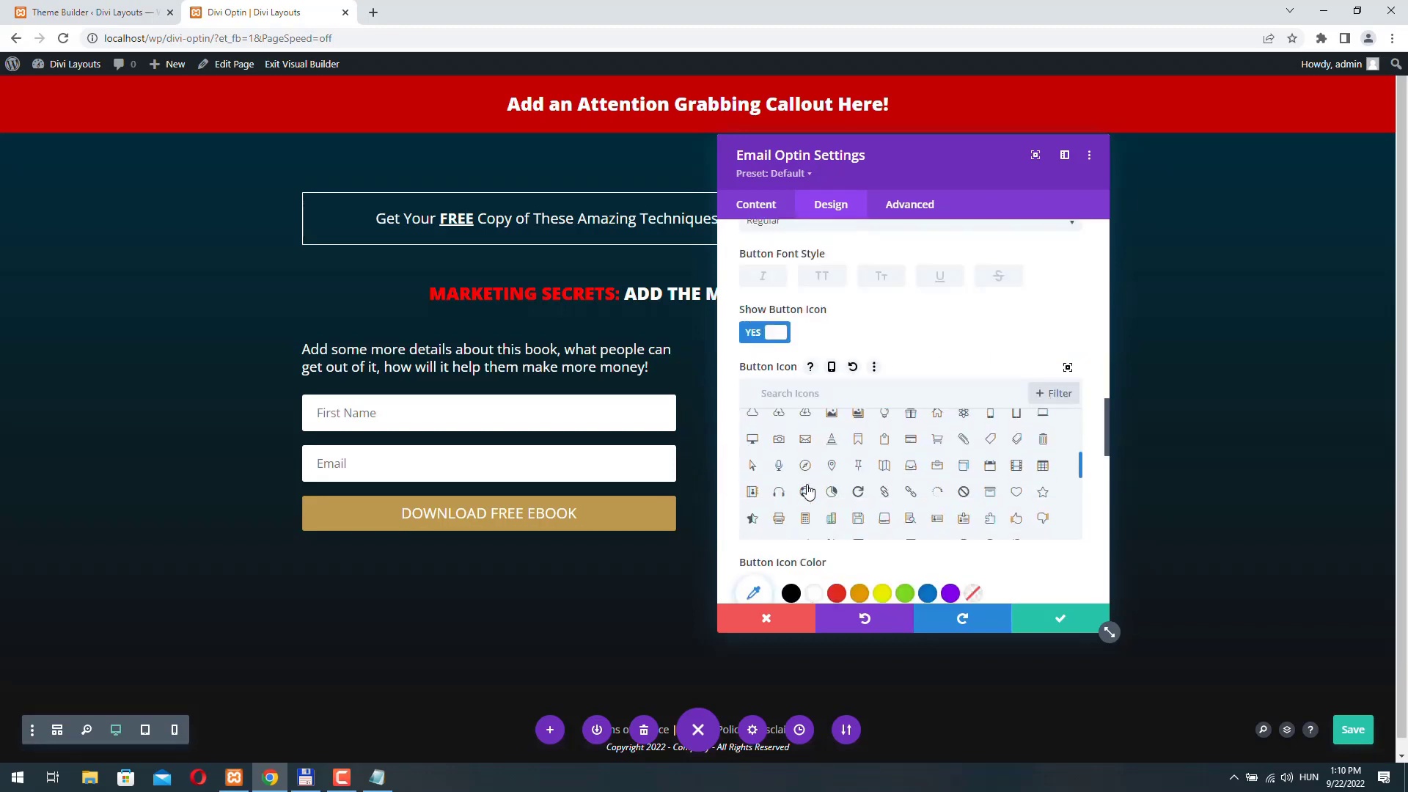
scroll(791, 383, down, 5)
click(772, 366)
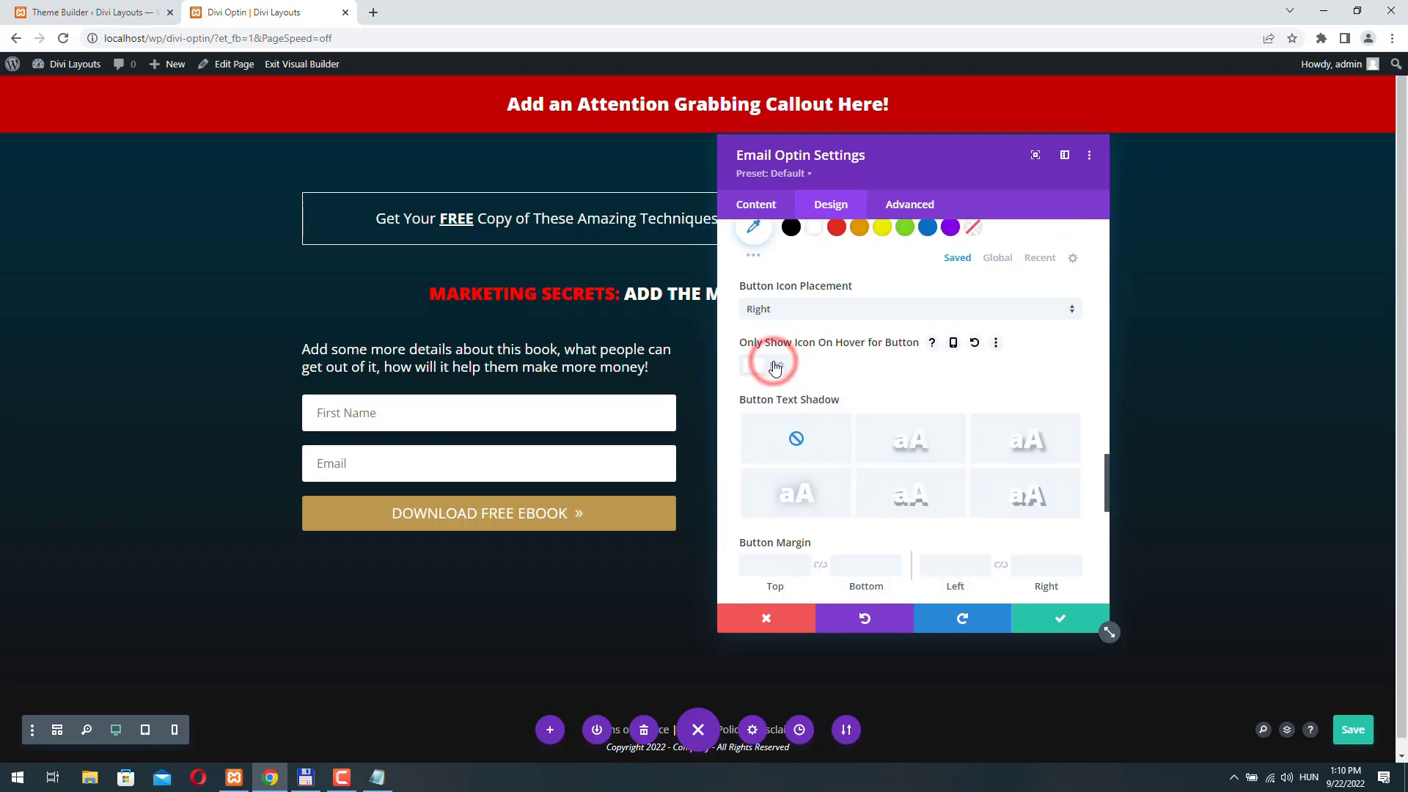
Give the optin button a darker gold hover background, #8c773a, and save the module settings
scroll(828, 411, up, 5)
scroll(851, 436, up, 3)
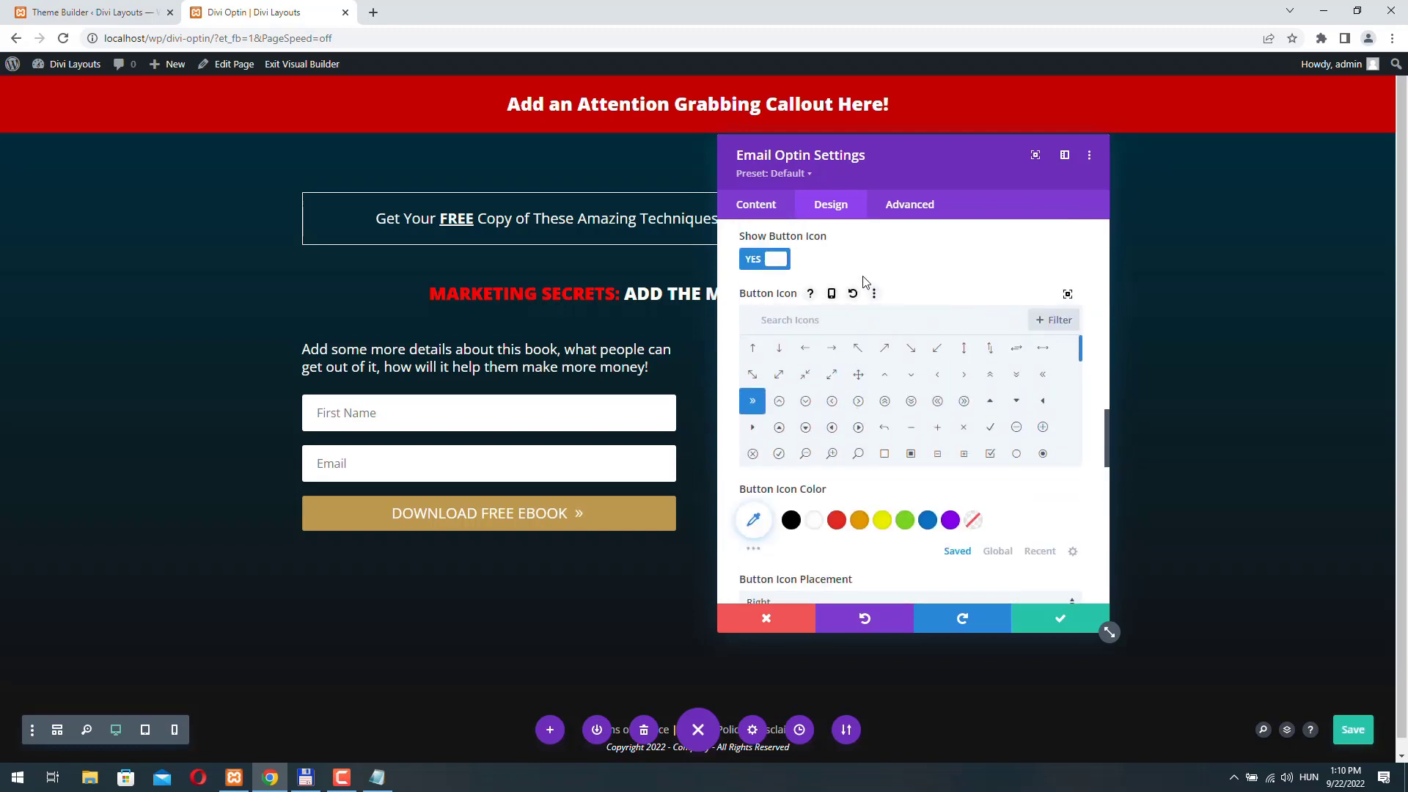
scroll(861, 293, up, 6)
scroll(871, 301, up, 5)
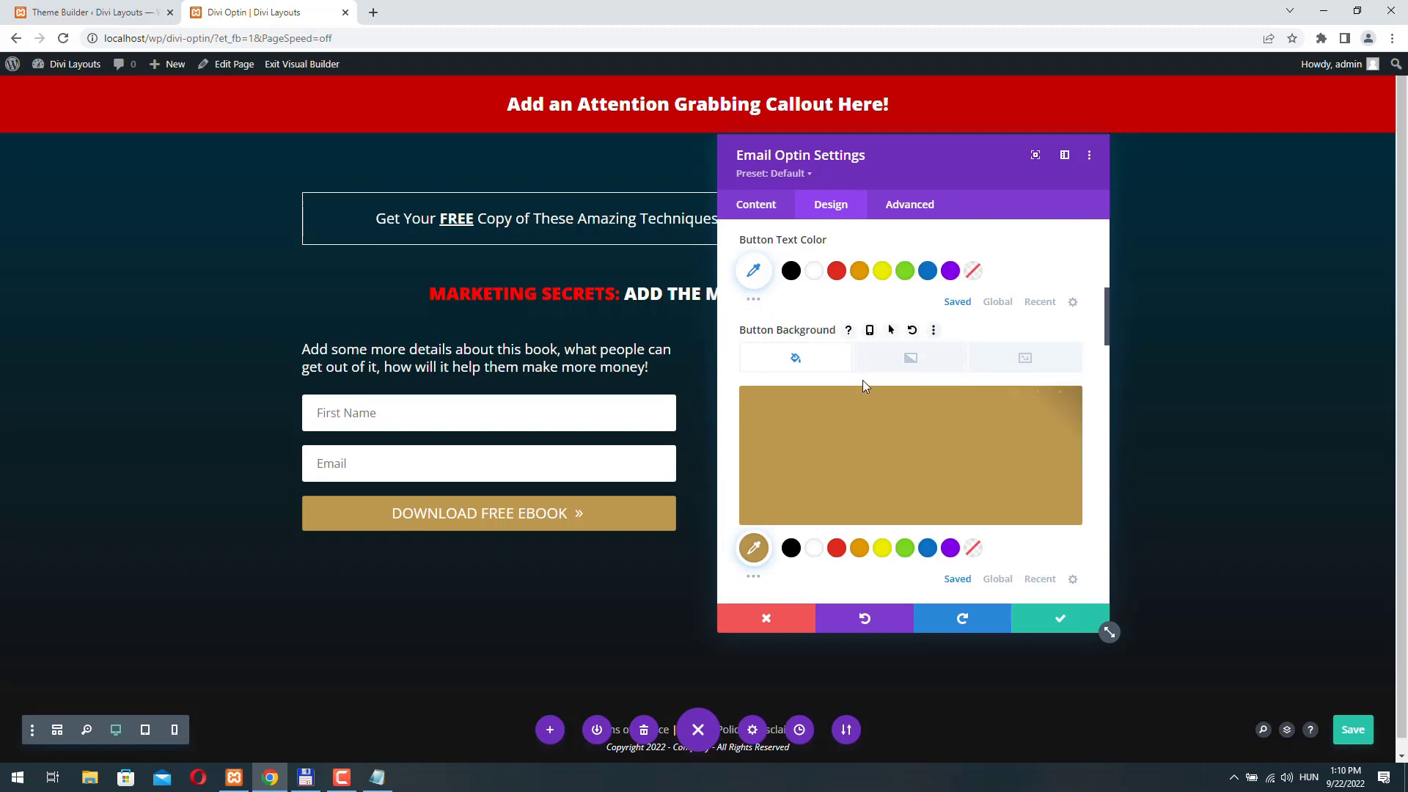
click(892, 331)
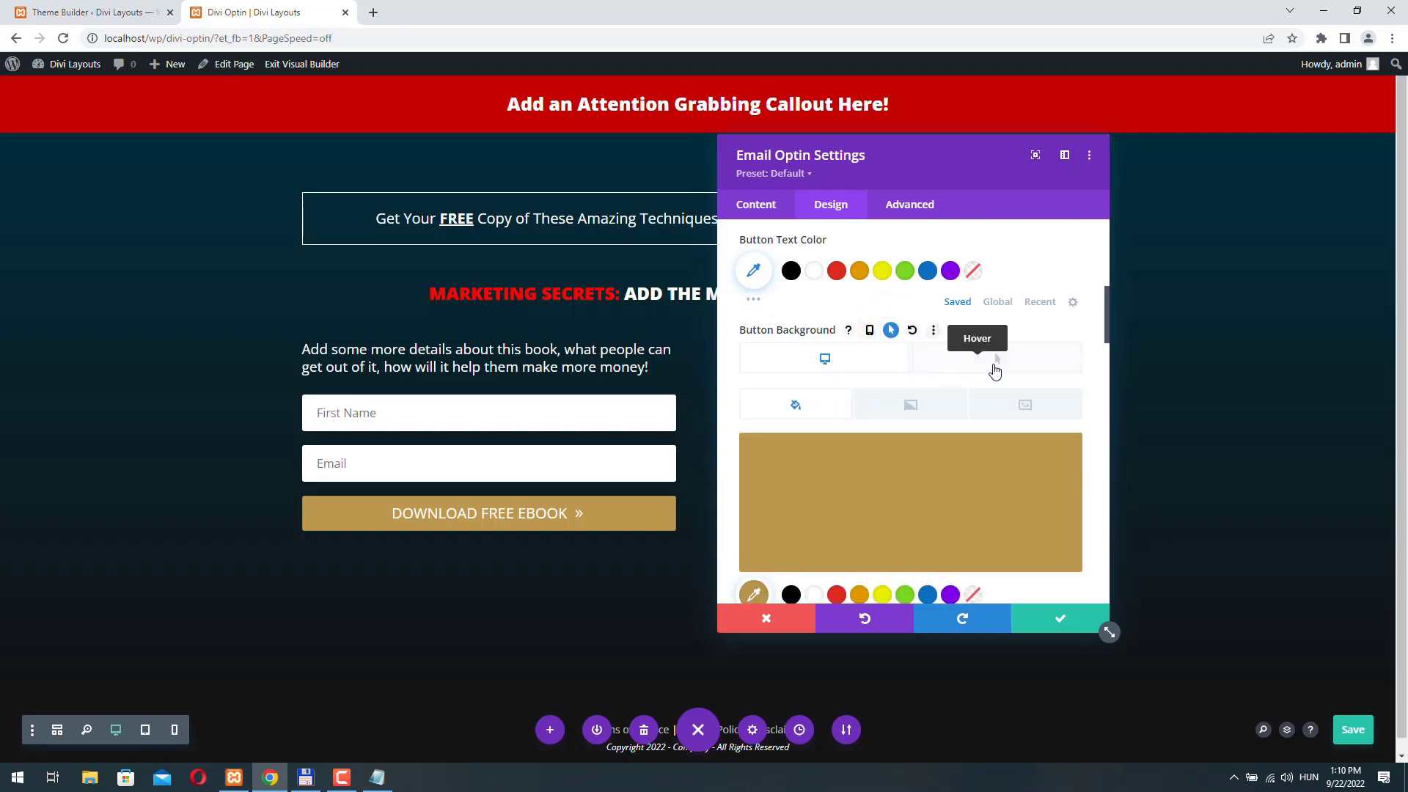
click(1001, 362)
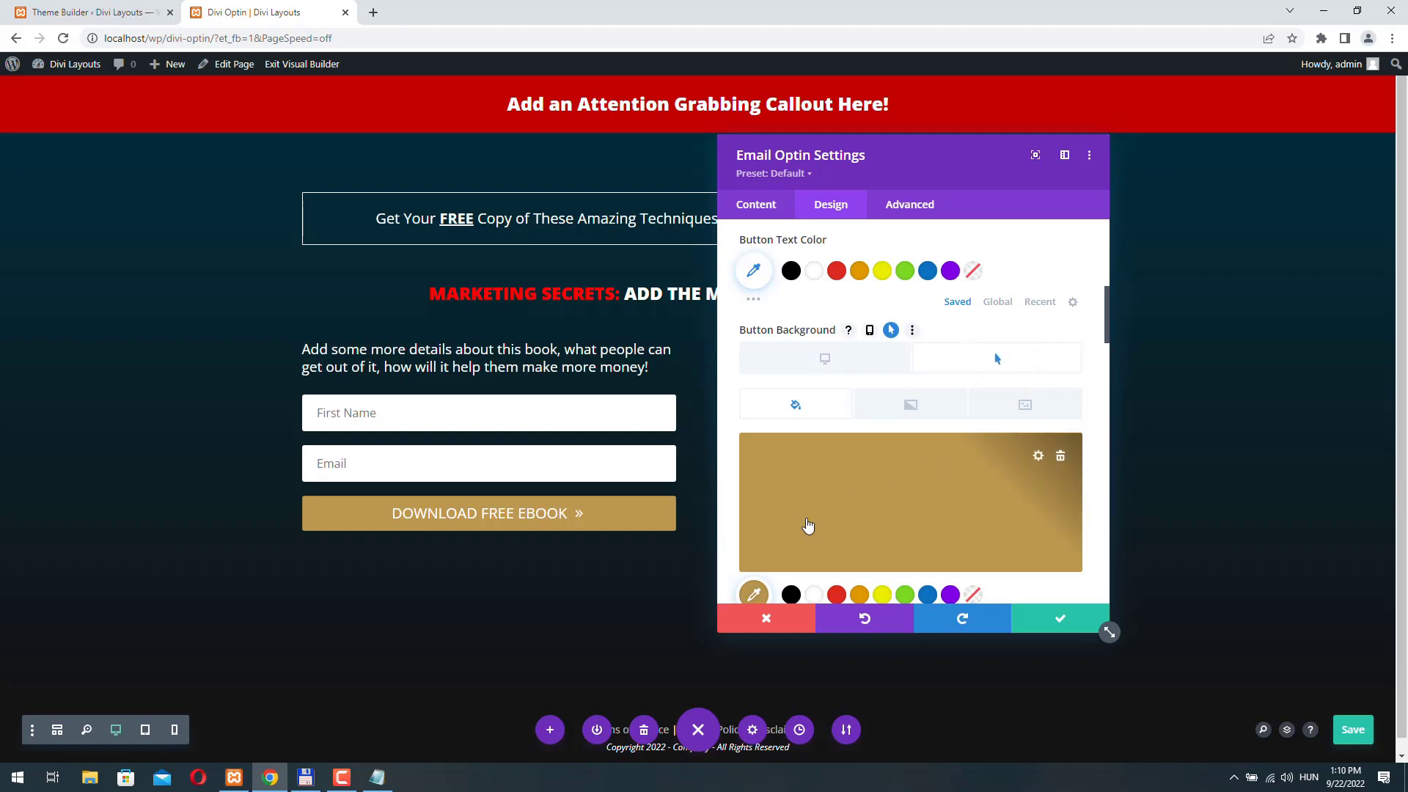
click(807, 522)
click(784, 497)
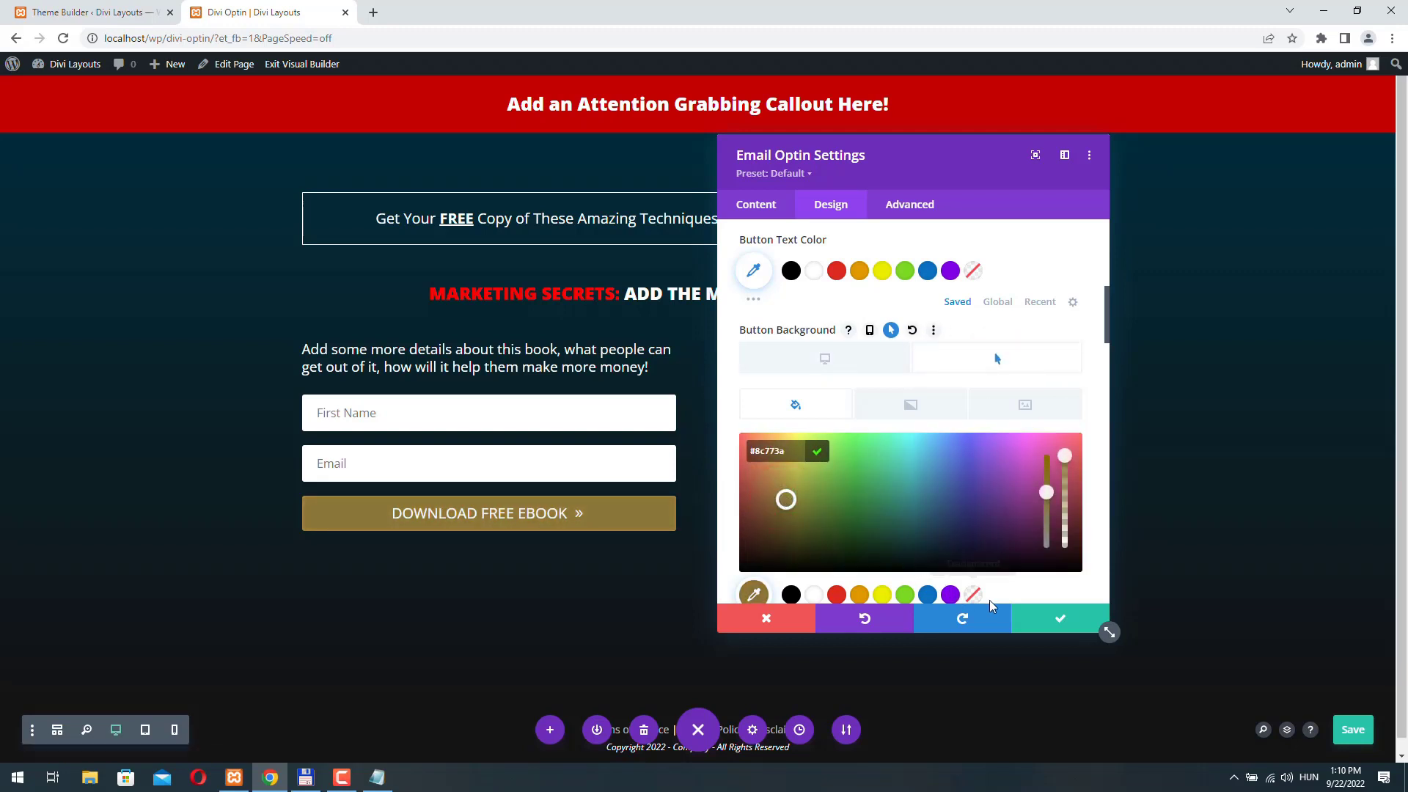
click(1060, 618)
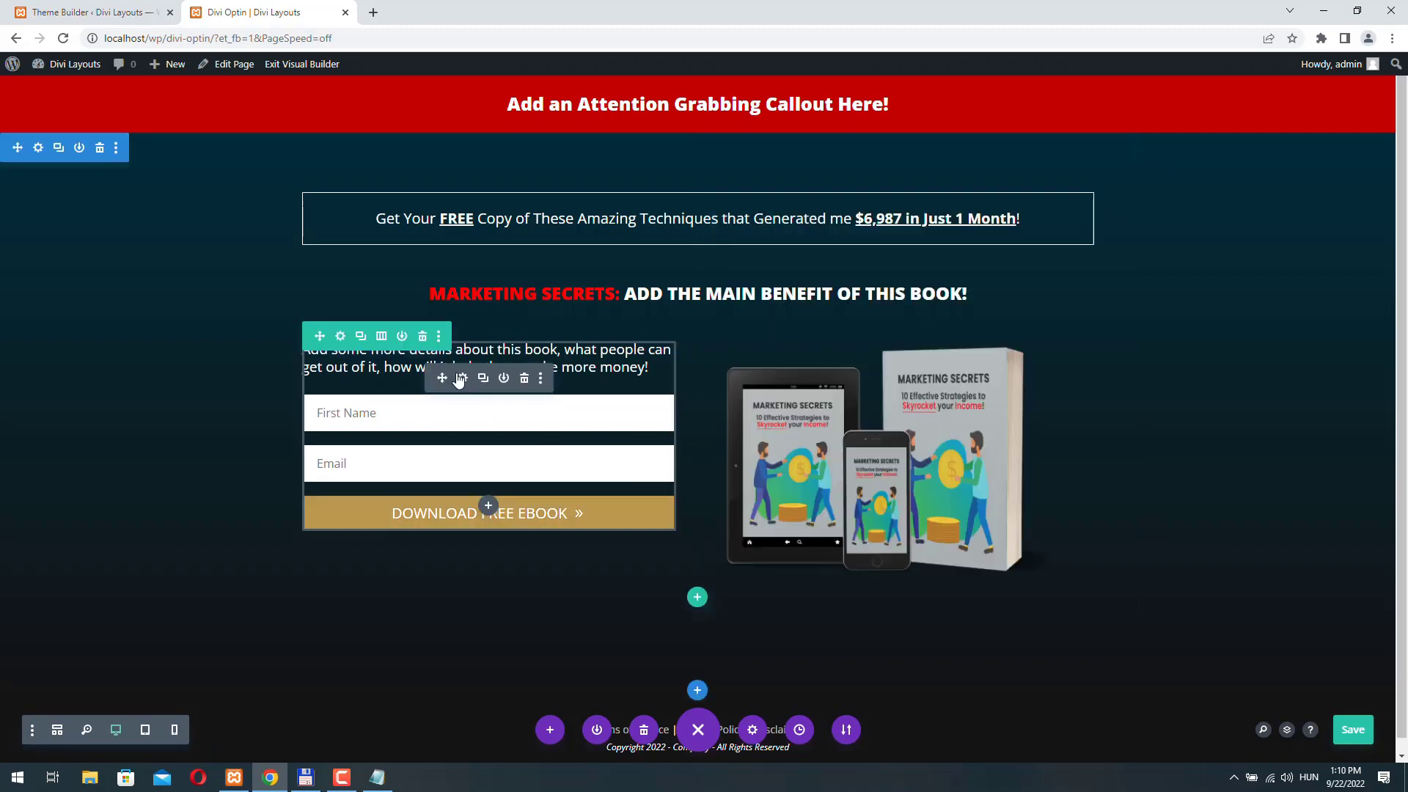
Check the optin page outside the visual builder and reopen it for editing
click(311, 65)
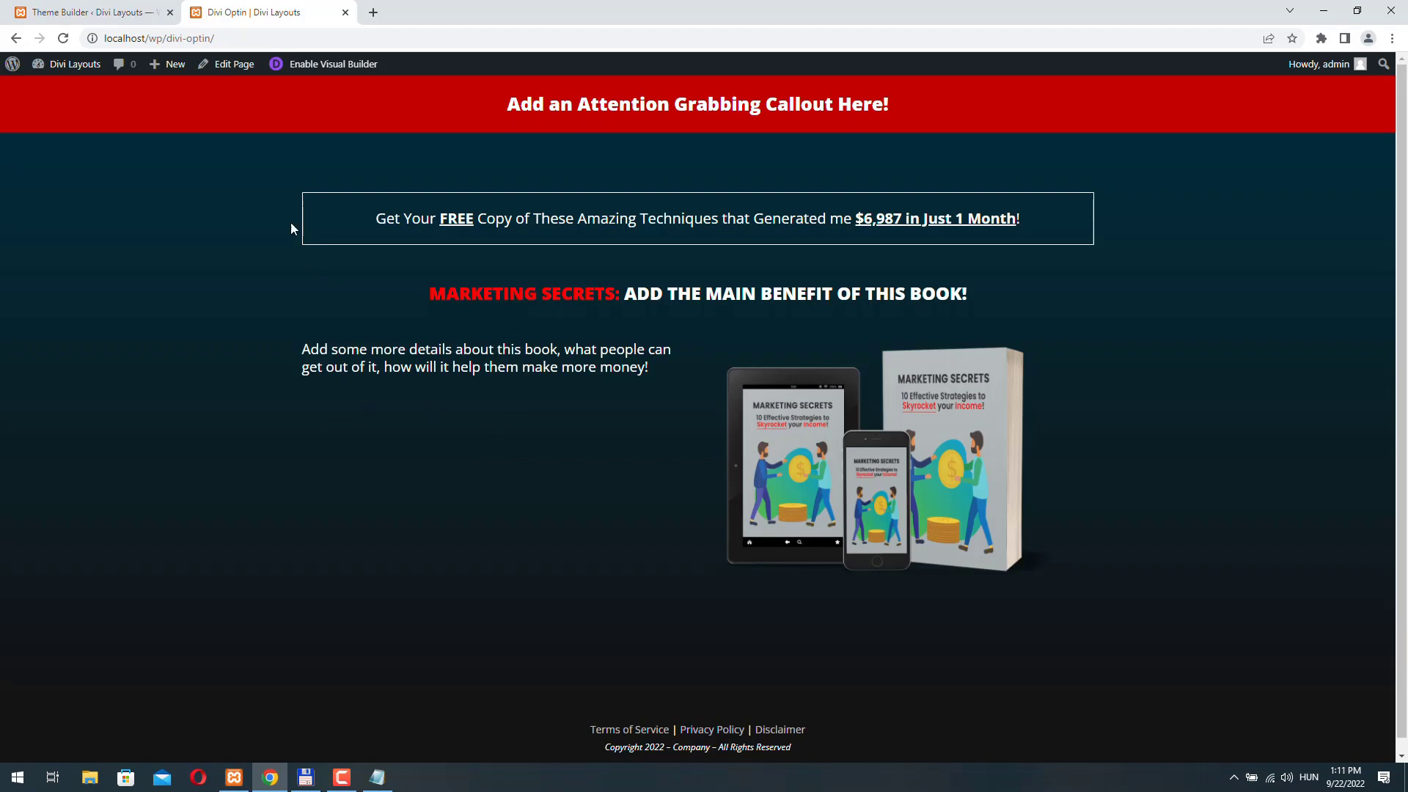
click(317, 64)
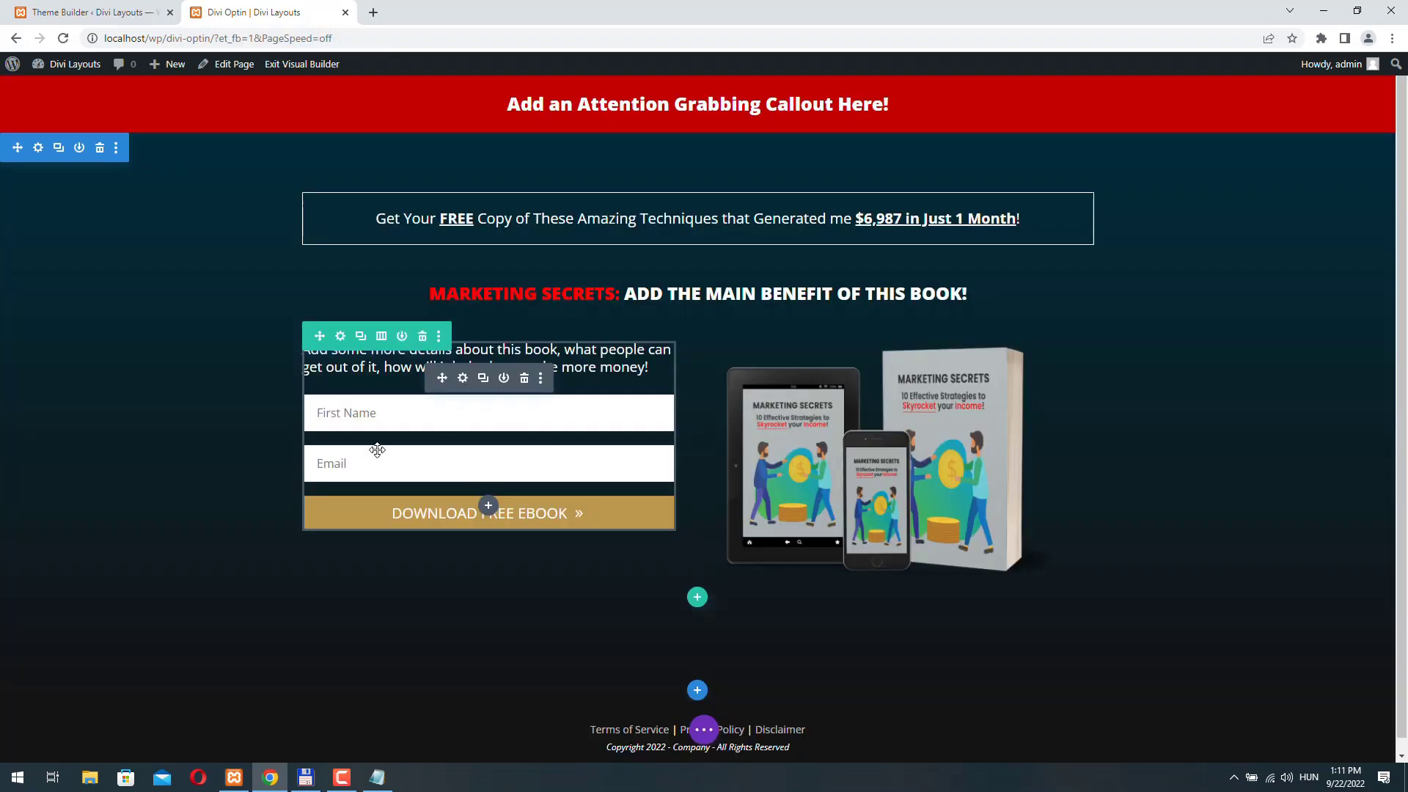
In the optin form's email account settings, keep MailChimp as provider and add an account with its account name and API key
click(463, 379)
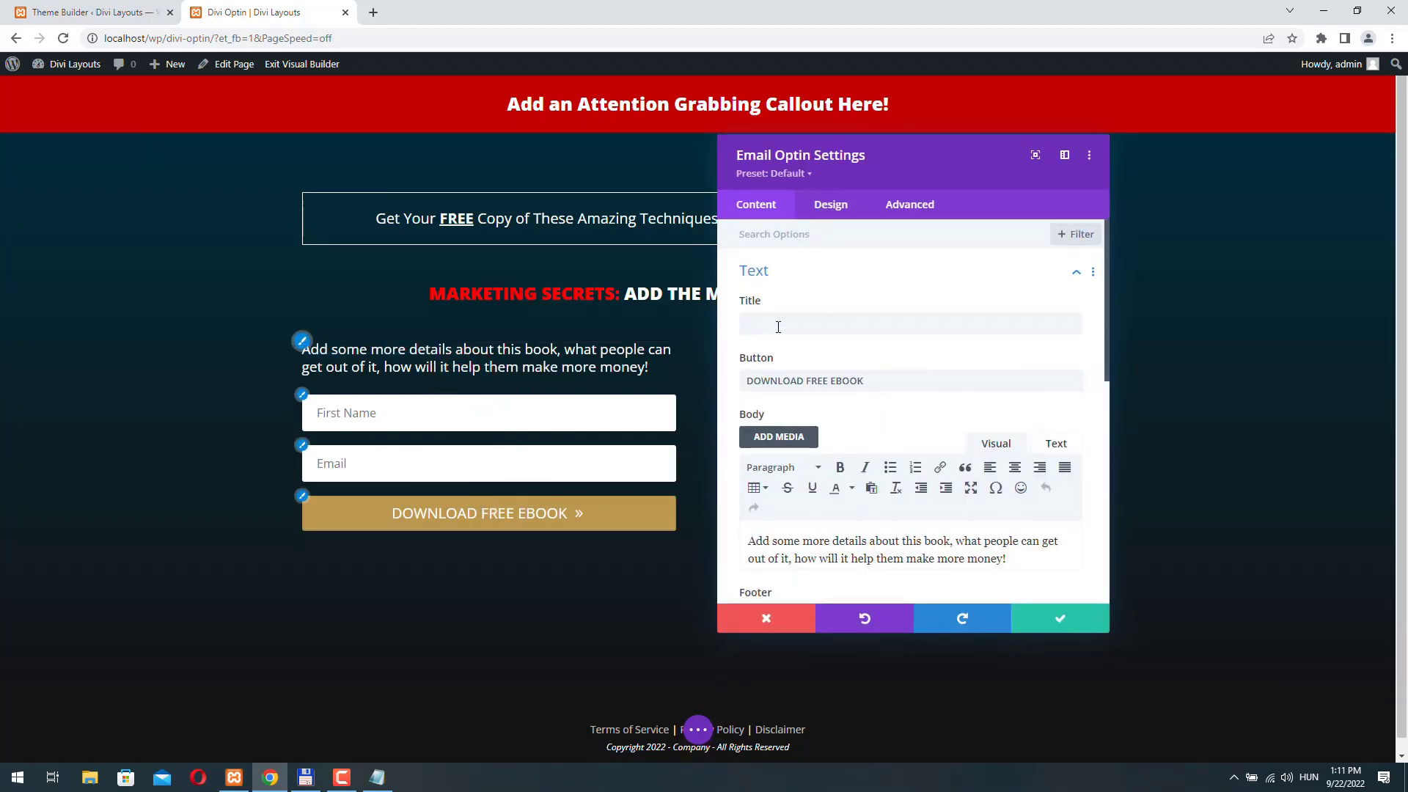
scroll(781, 325, down, 5)
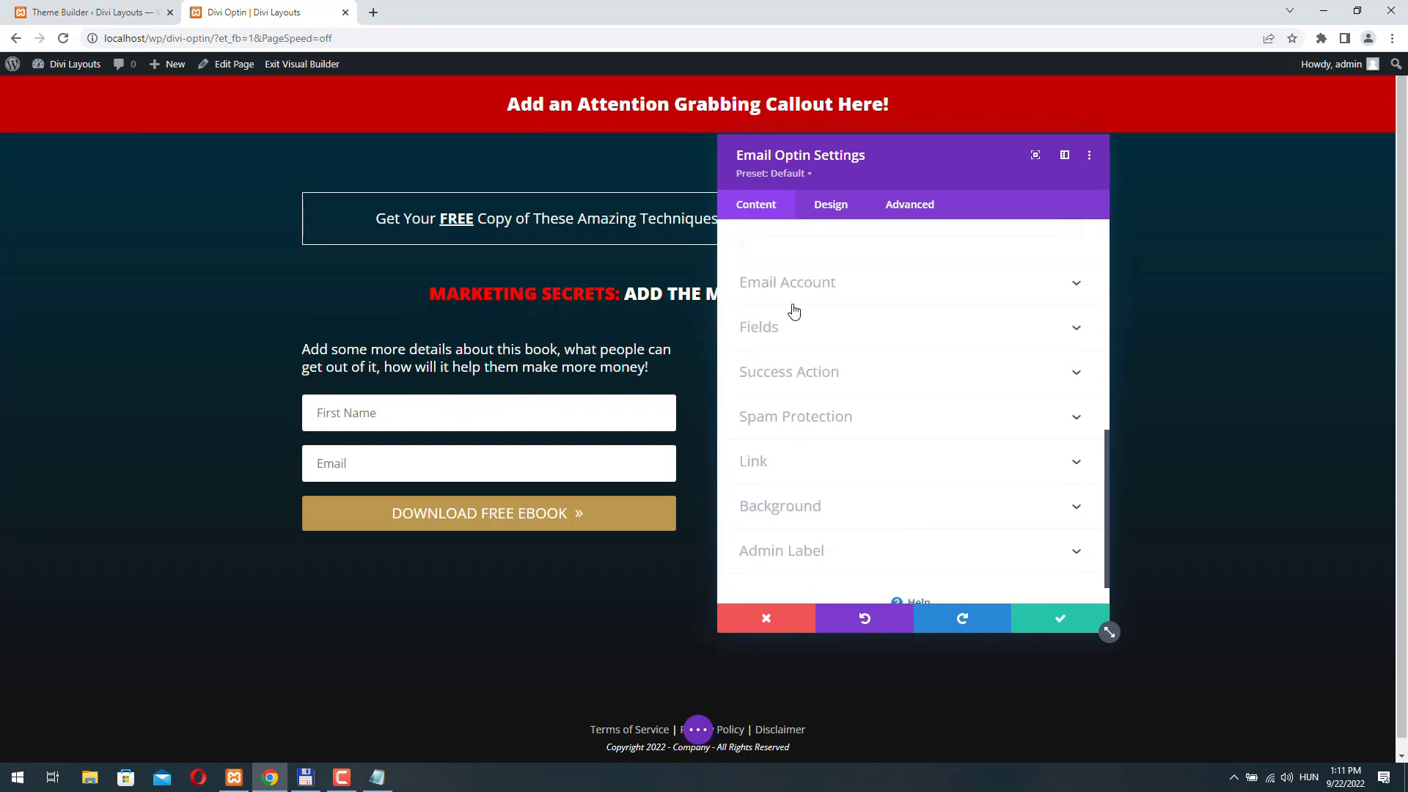
click(800, 285)
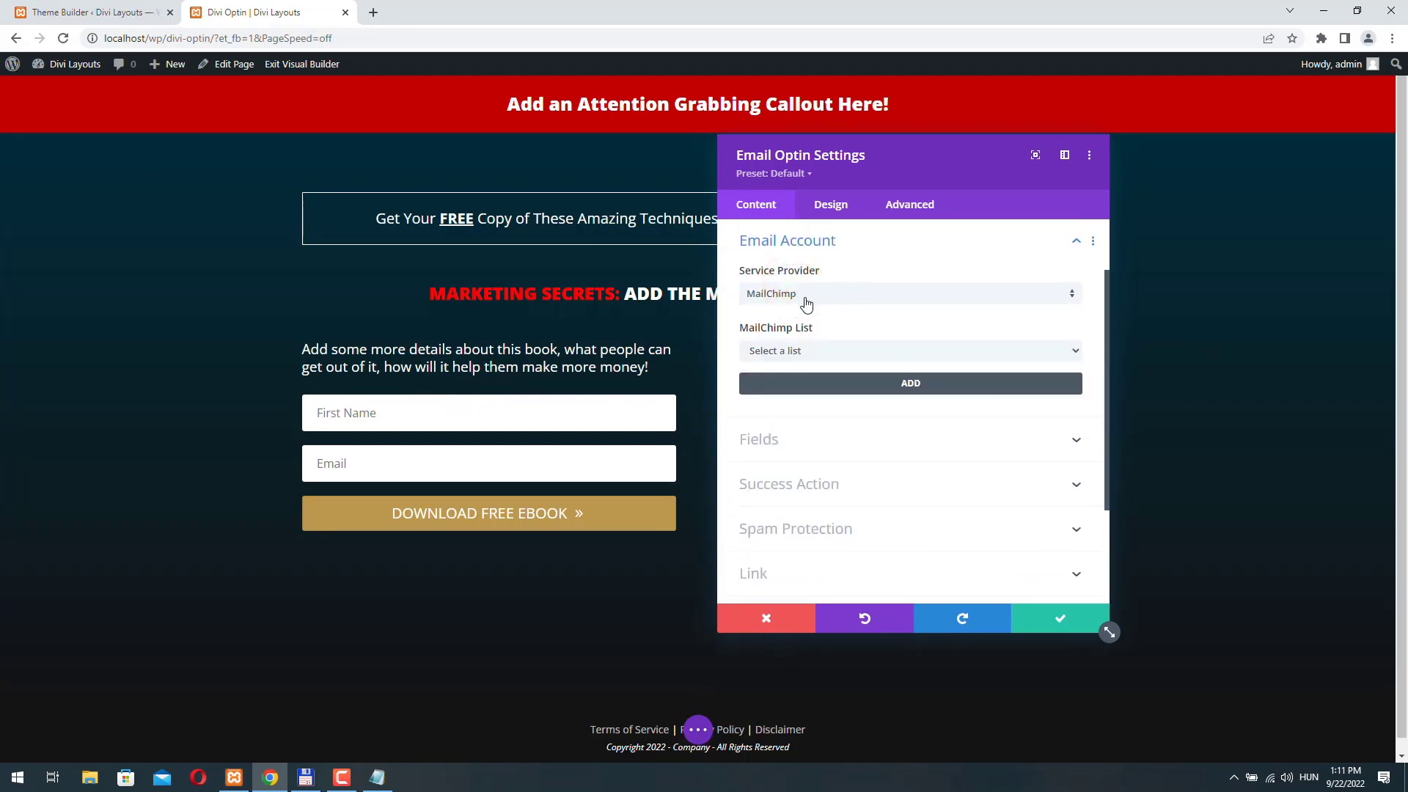
click(829, 295)
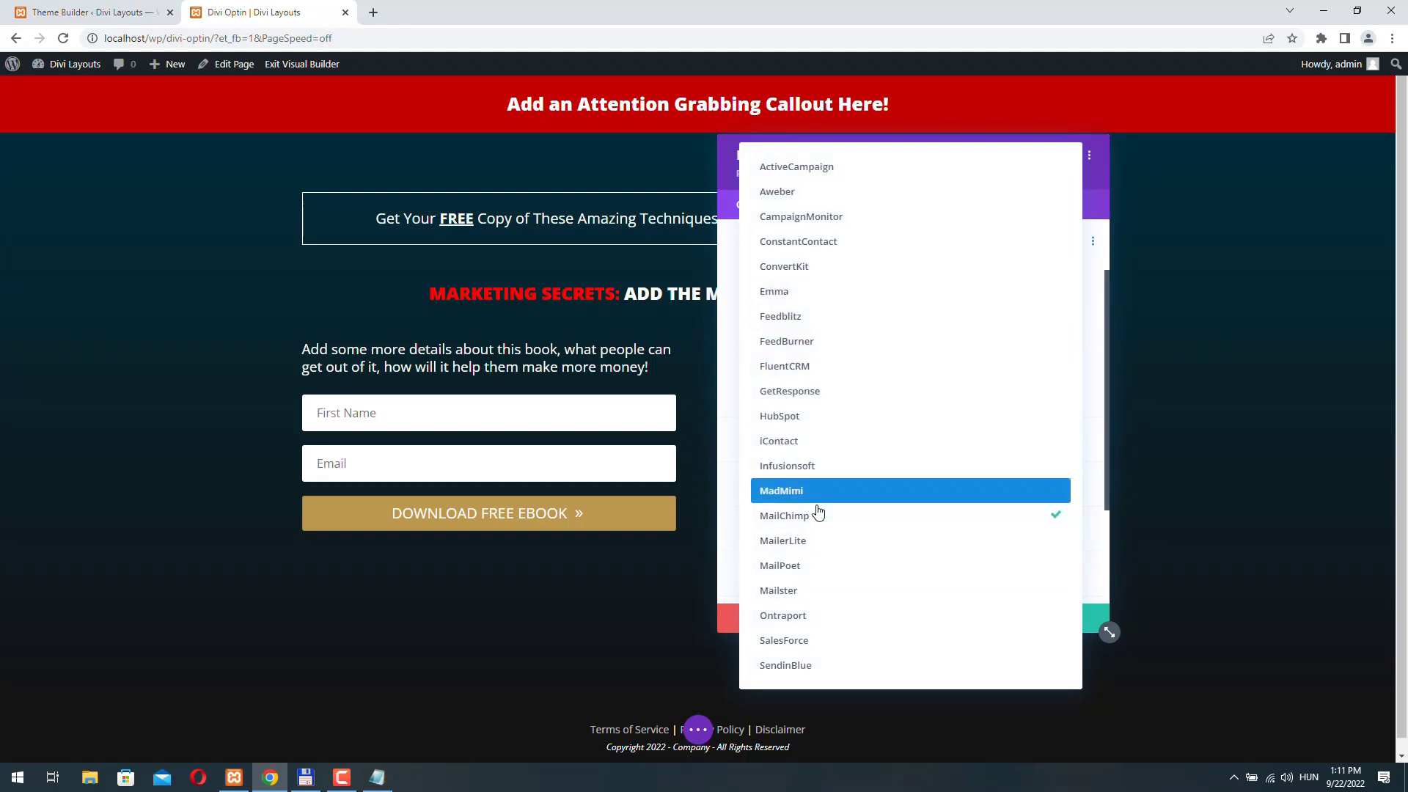
click(720, 362)
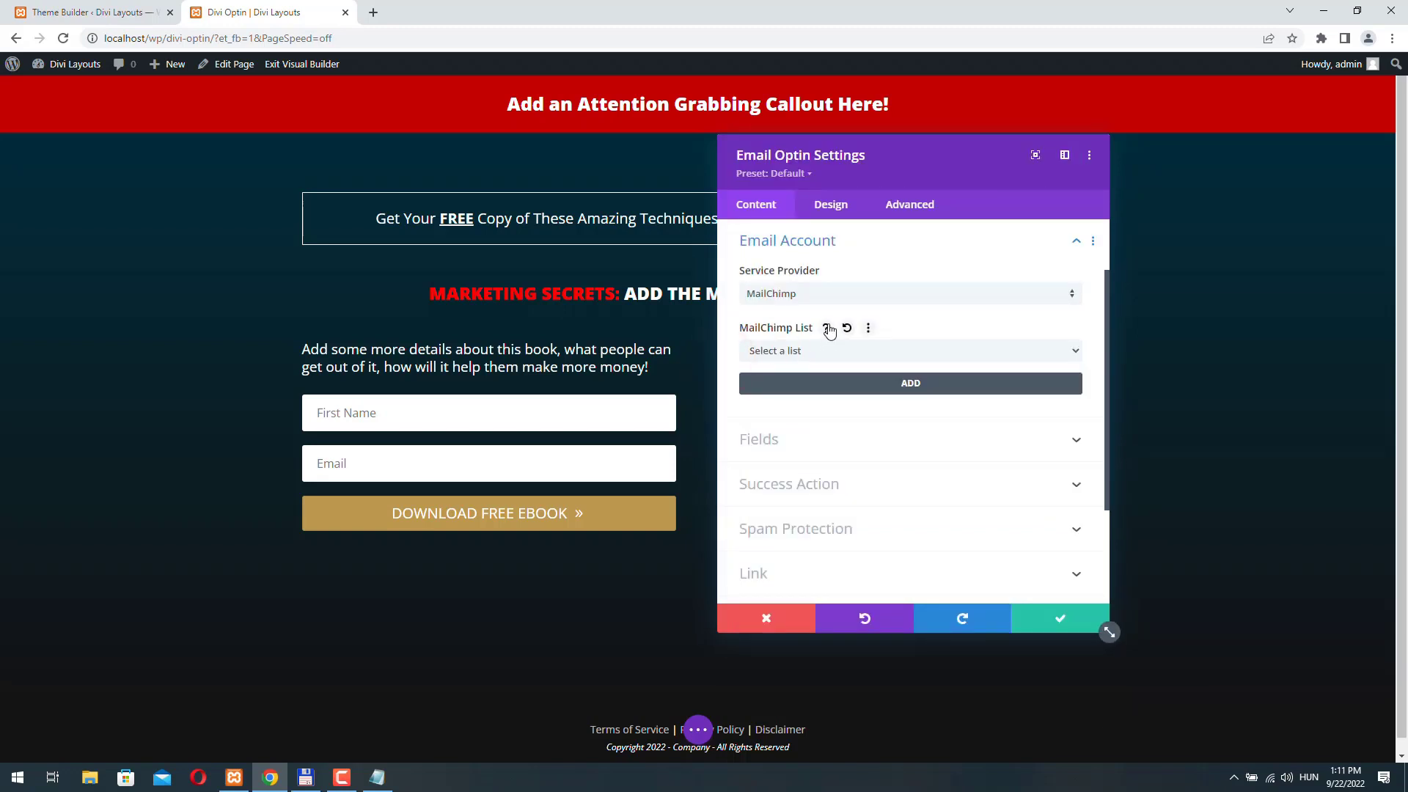
click(906, 383)
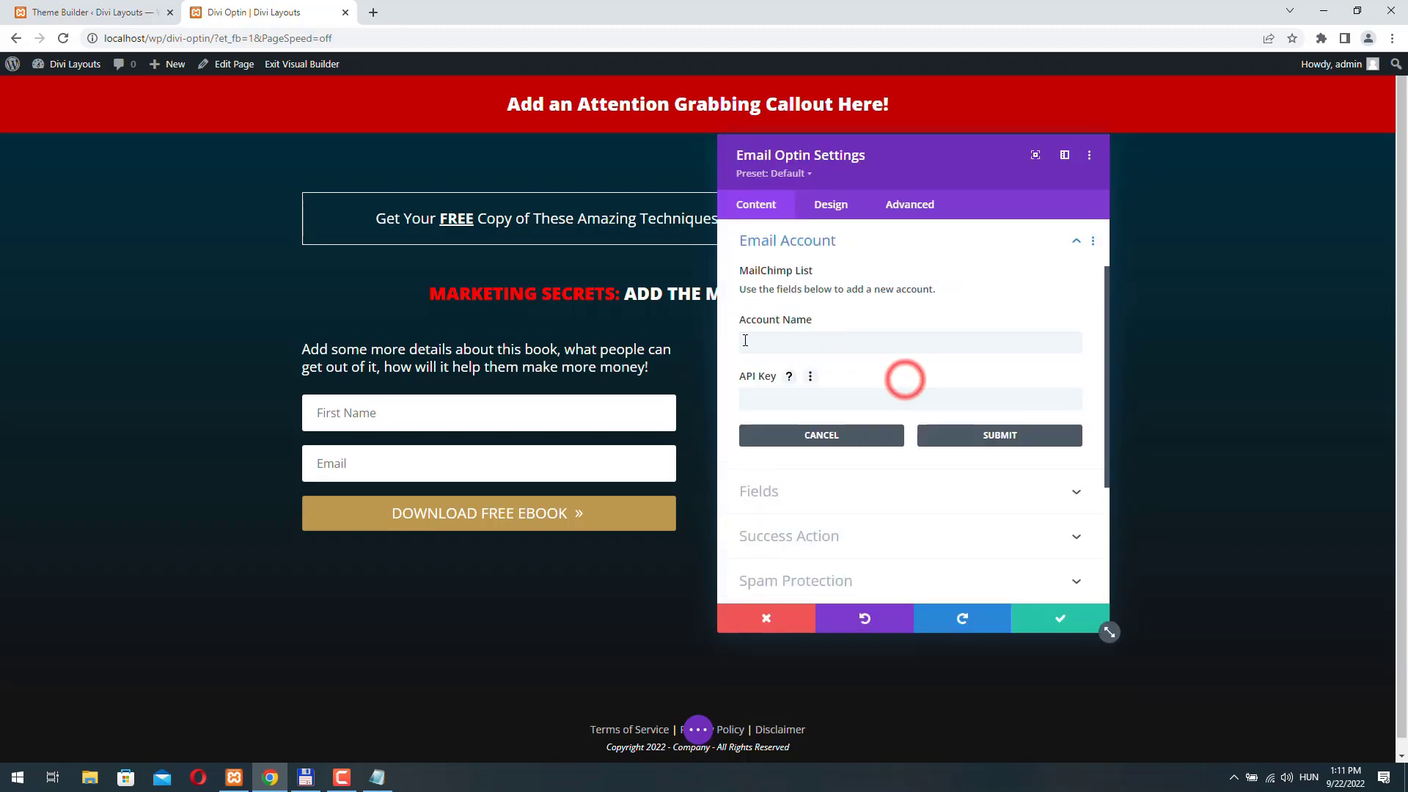
click(768, 395)
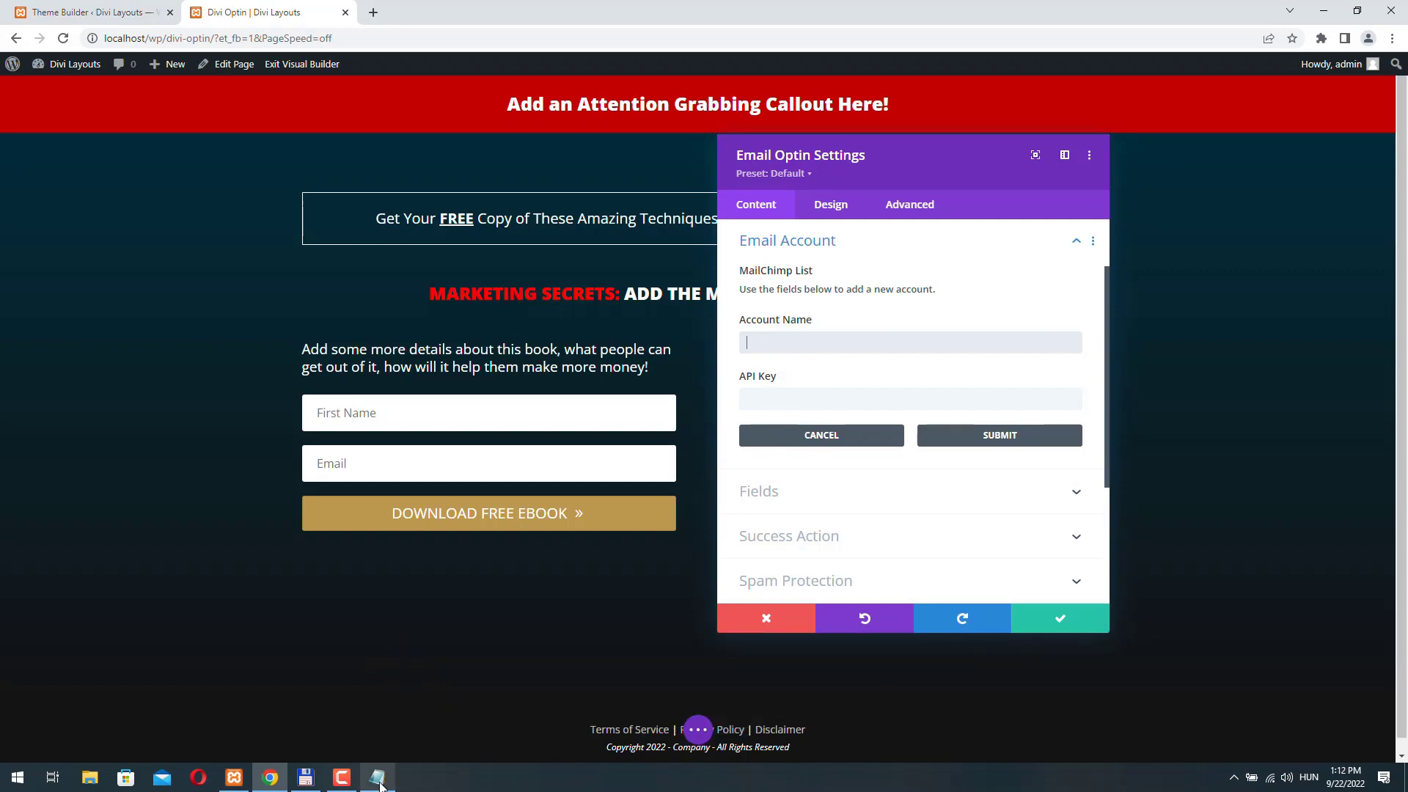
click(775, 434)
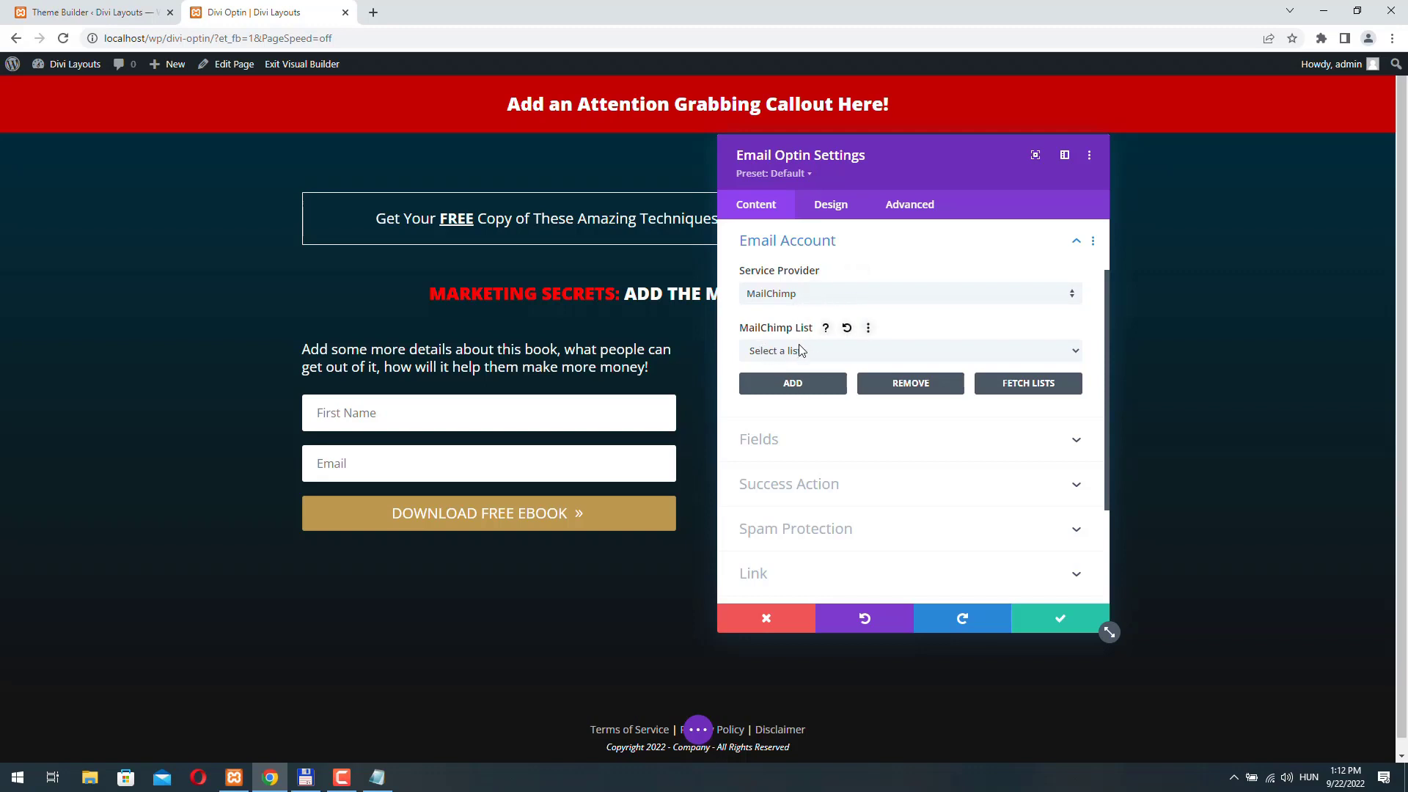
Select a mailing list from the connected MailChimp account and save the optin form's settings
click(799, 346)
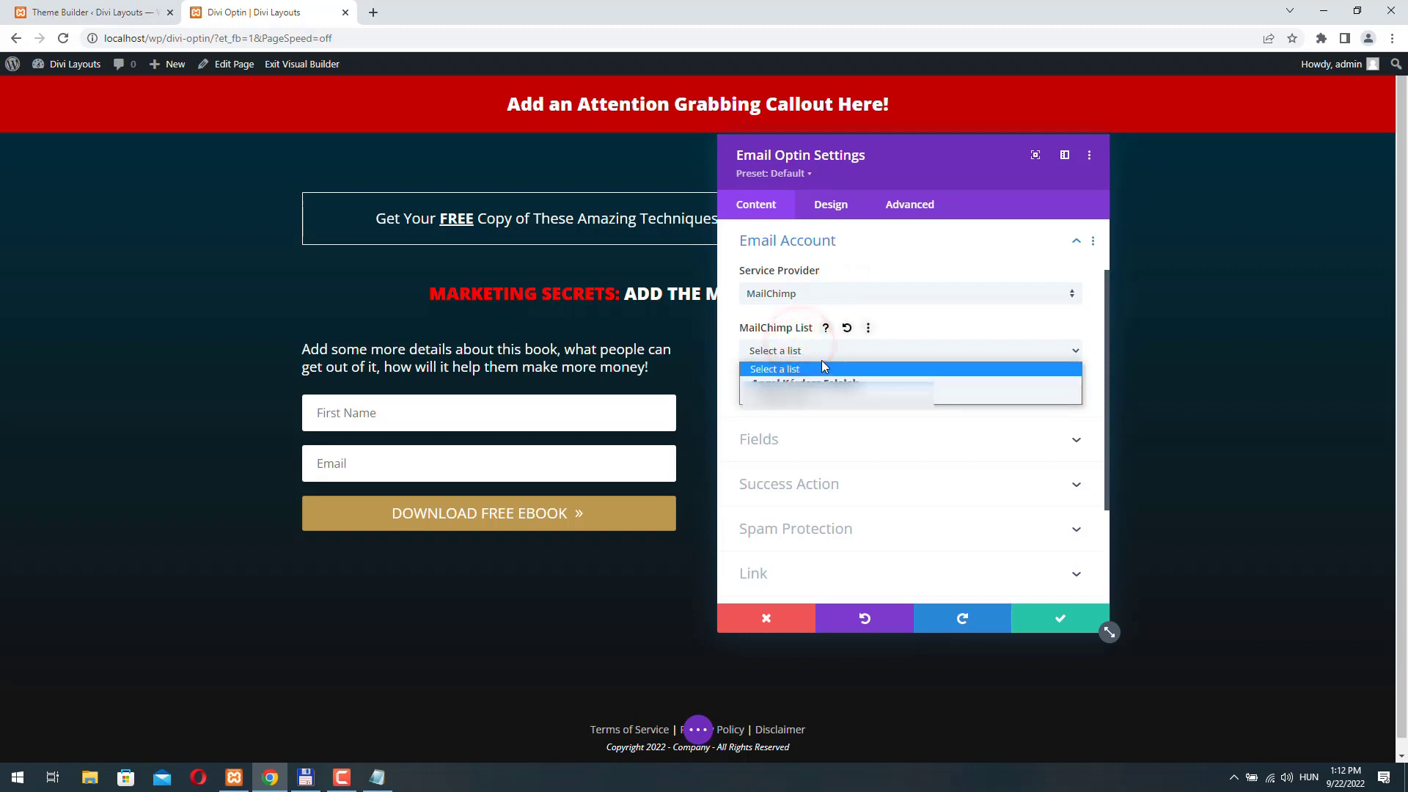
click(784, 349)
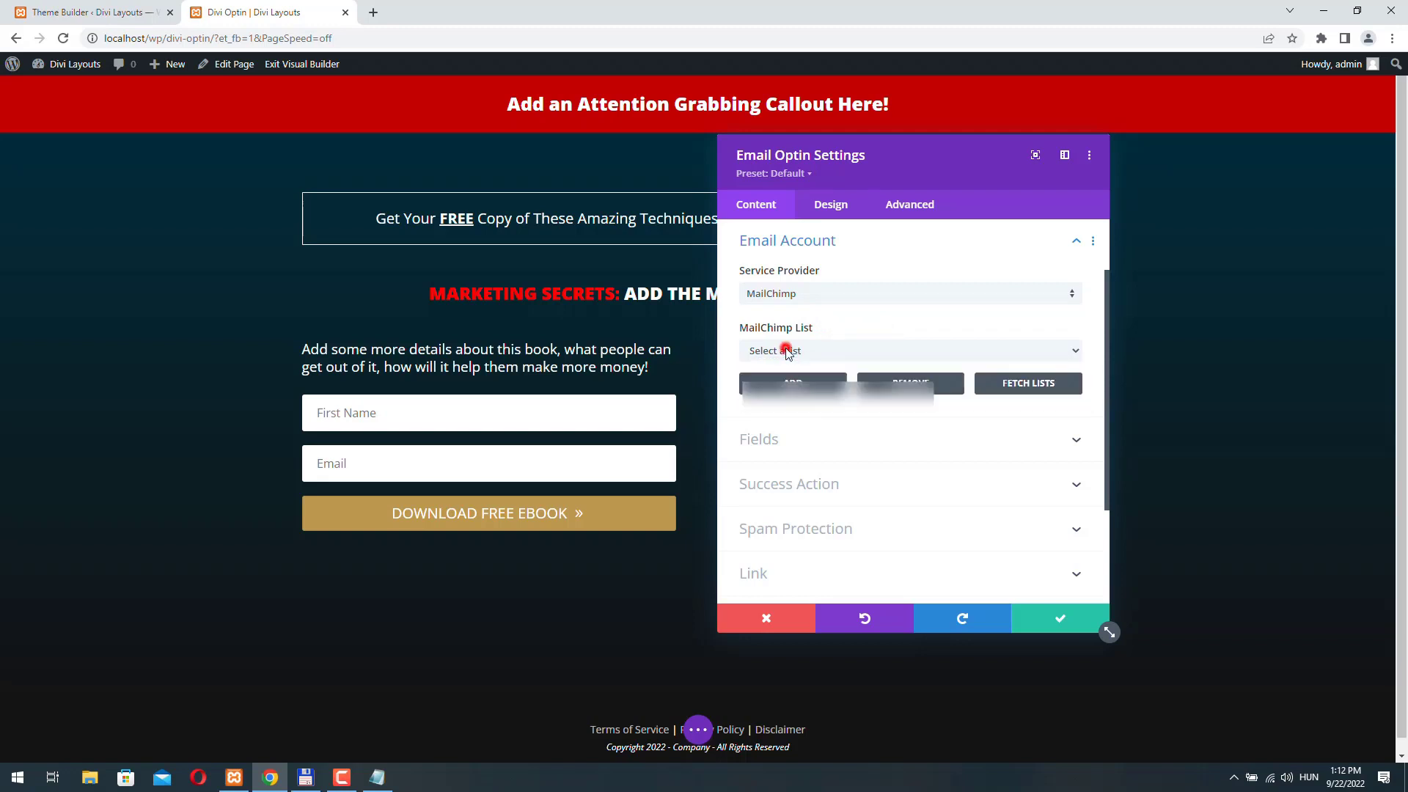
click(798, 349)
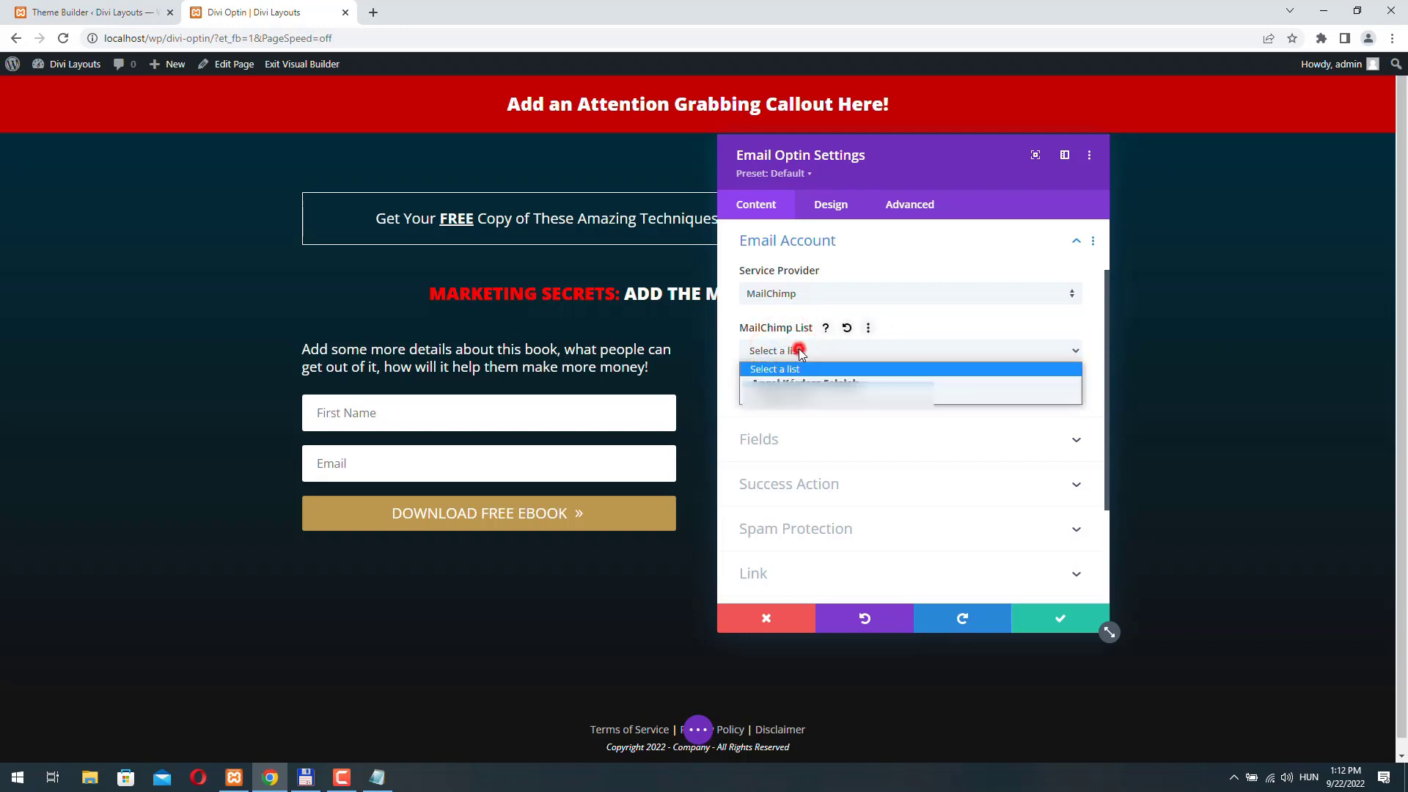
click(792, 390)
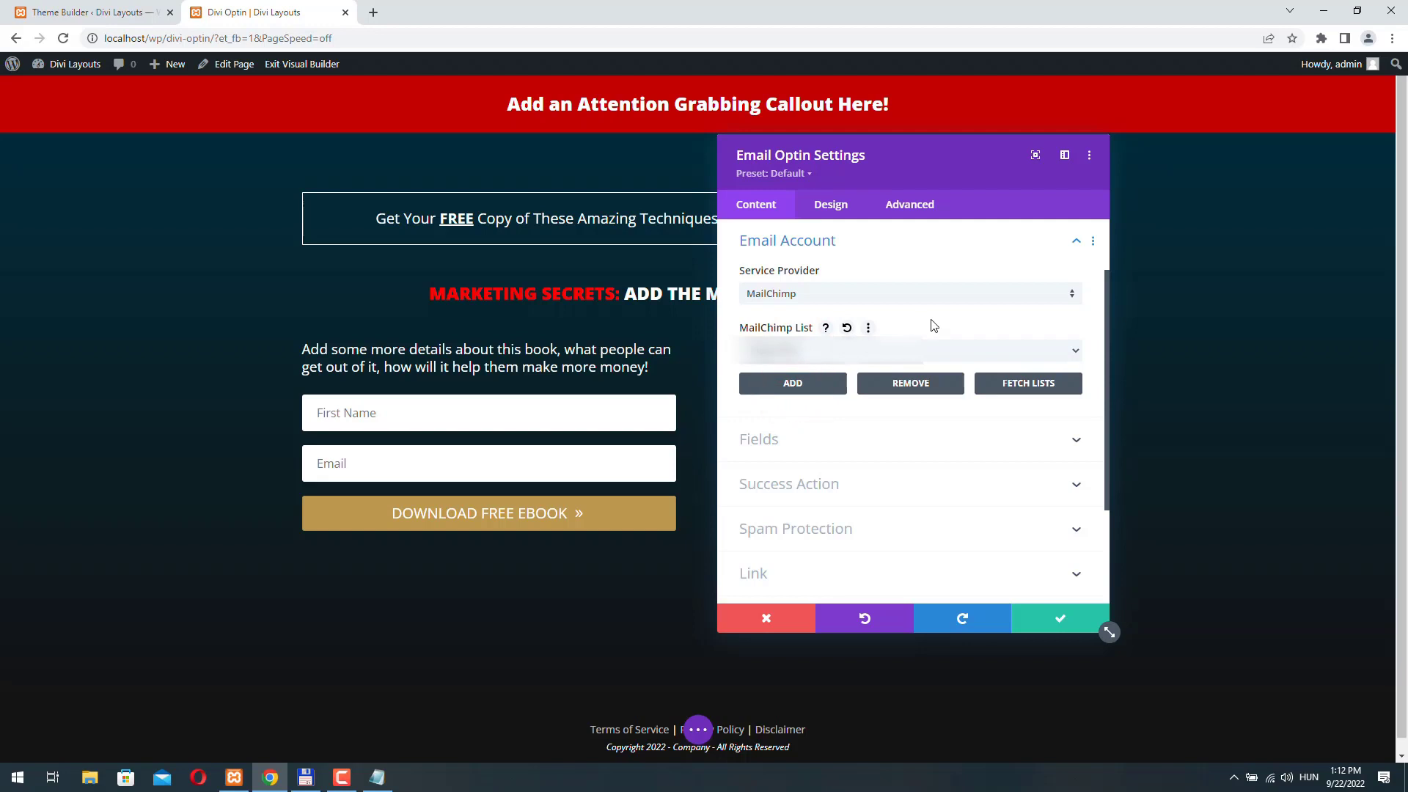
click(1052, 624)
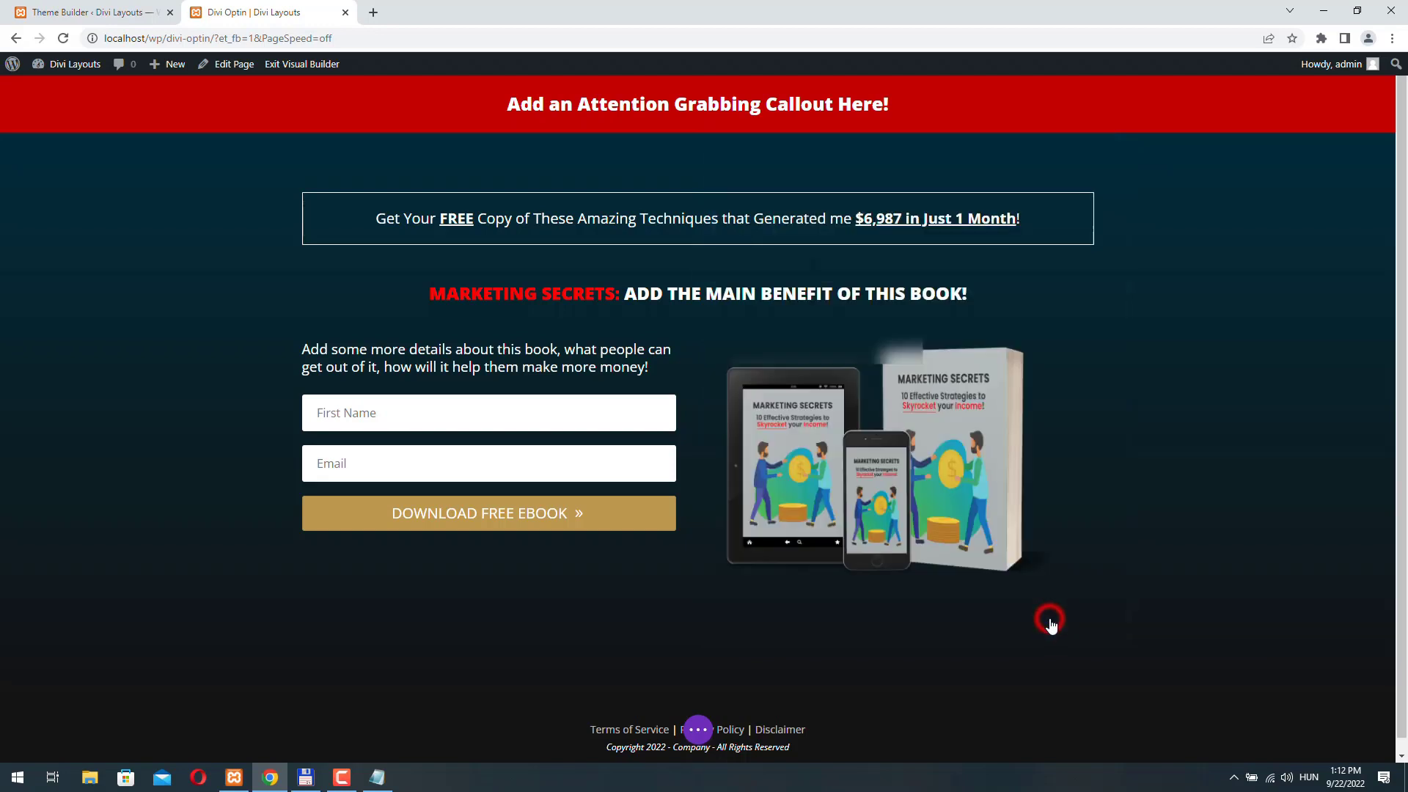
Save the page and exit the visual builder to view the optin form live
click(700, 733)
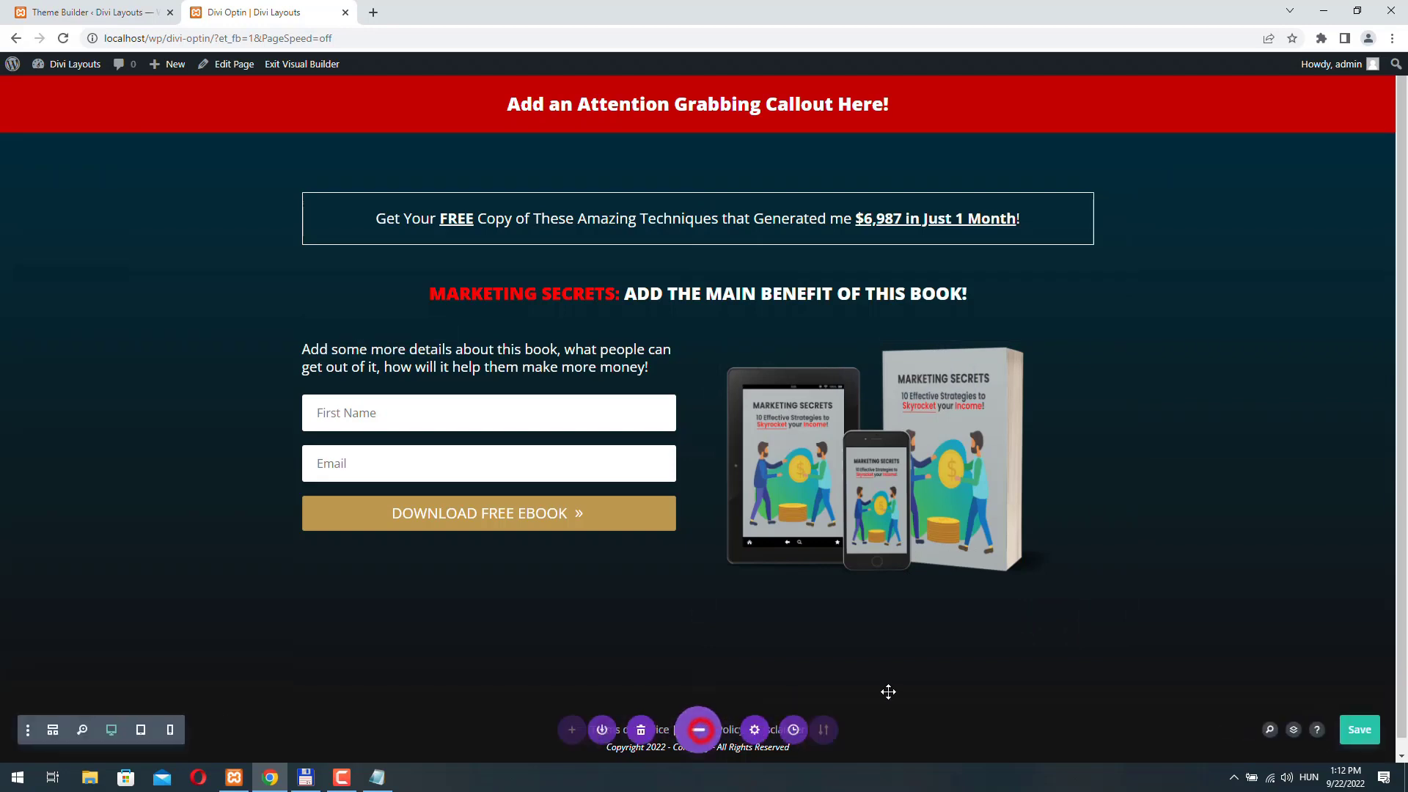
click(1356, 730)
click(298, 65)
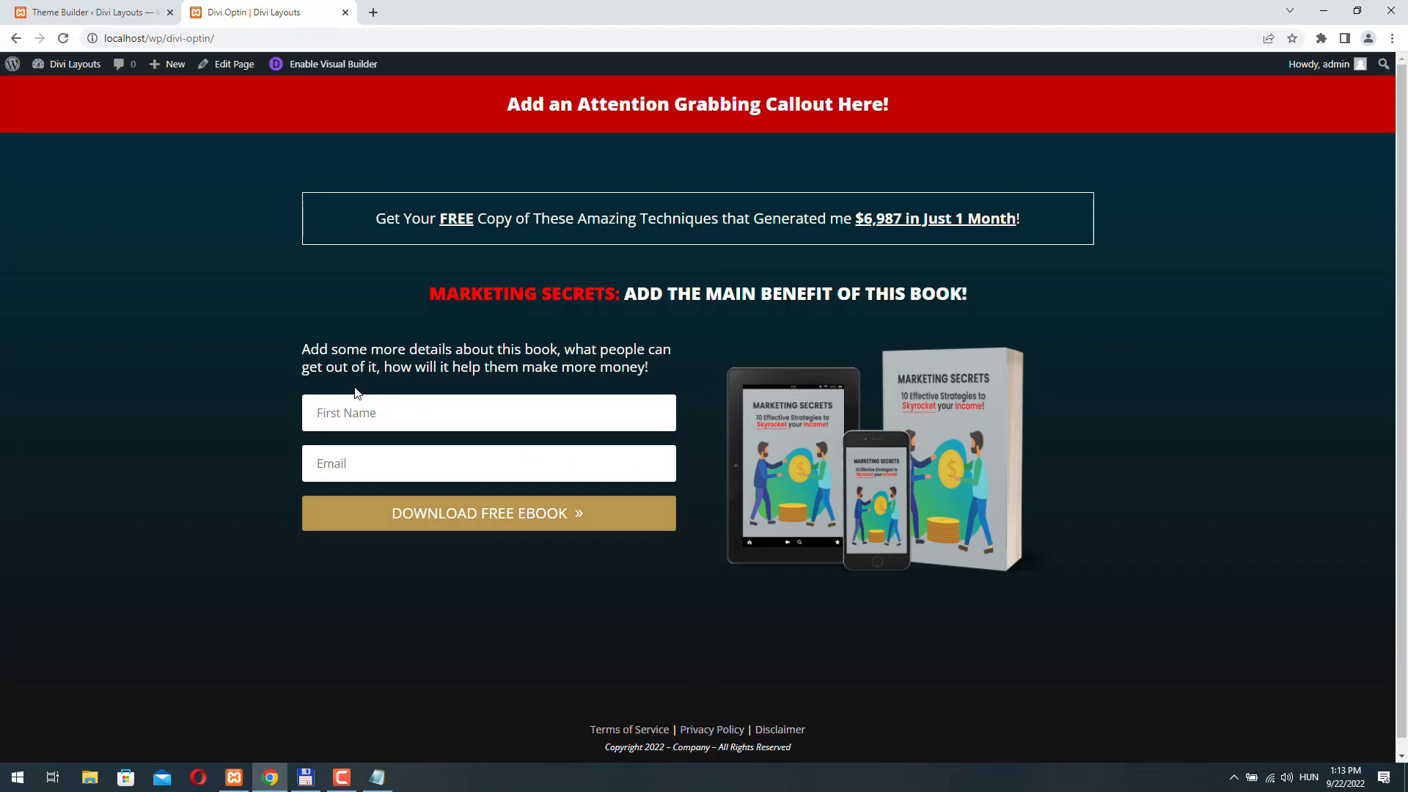
Try setting the optin form's success action to redirect to a custom URL, and discard the change
click(354, 73)
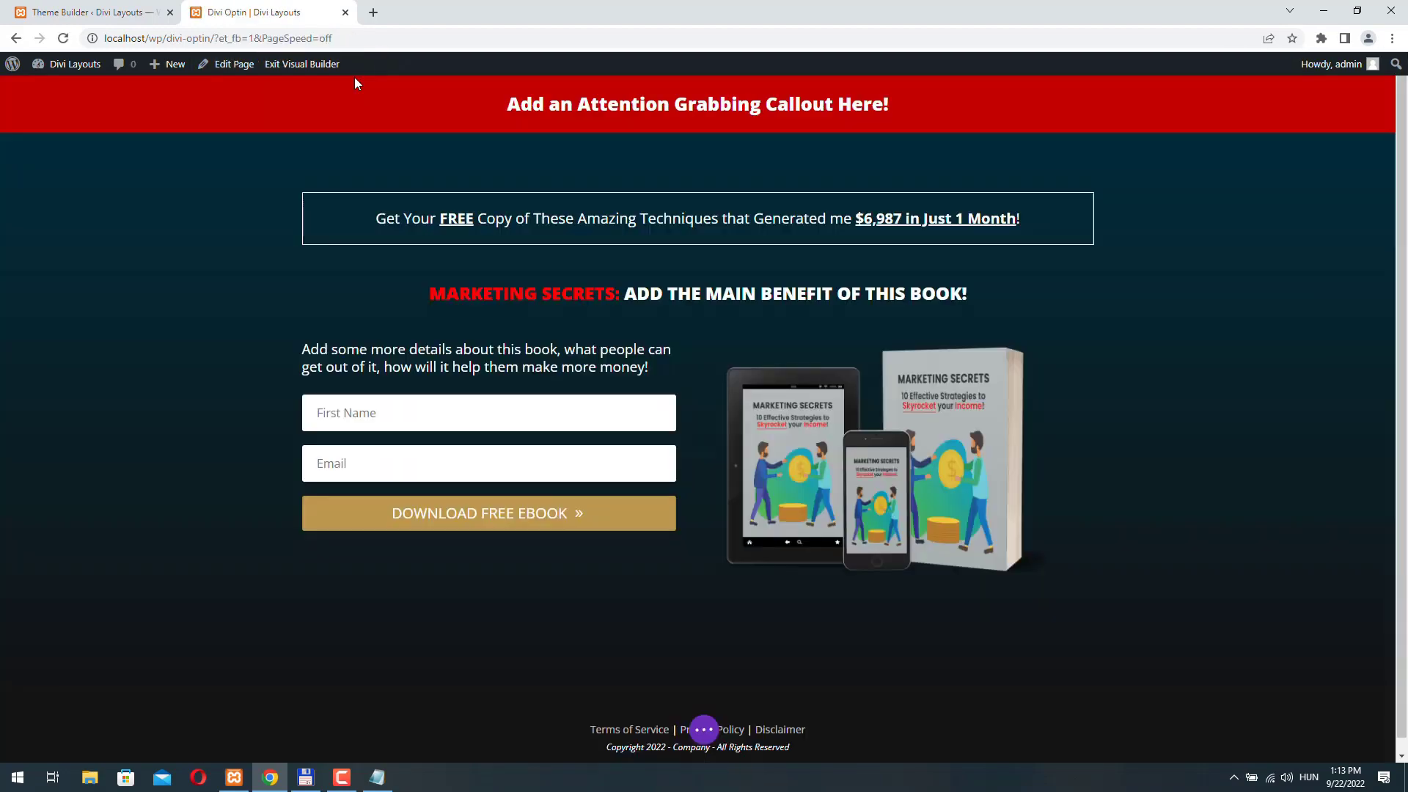
click(460, 377)
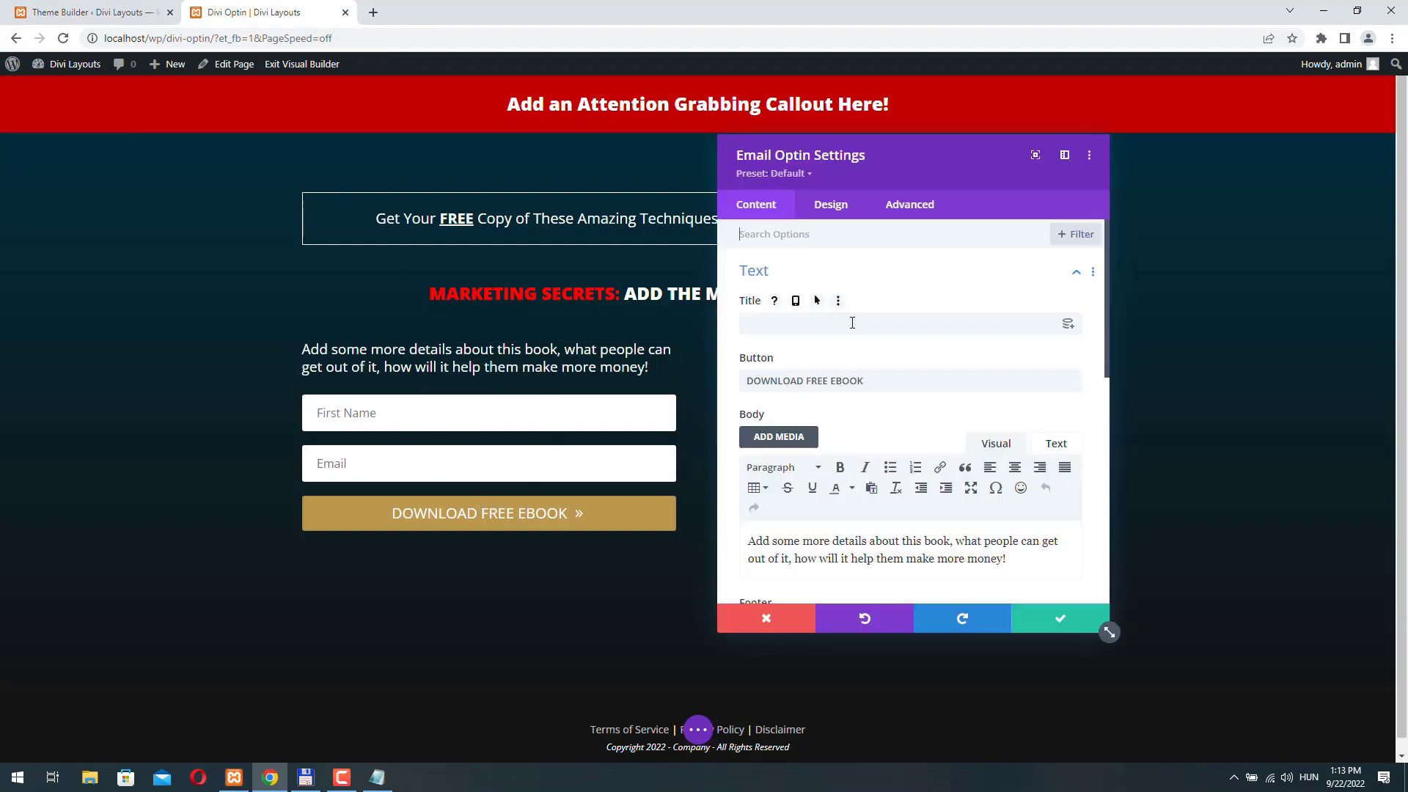
scroll(852, 322, down, 1)
scroll(852, 322, up, 1)
click(804, 274)
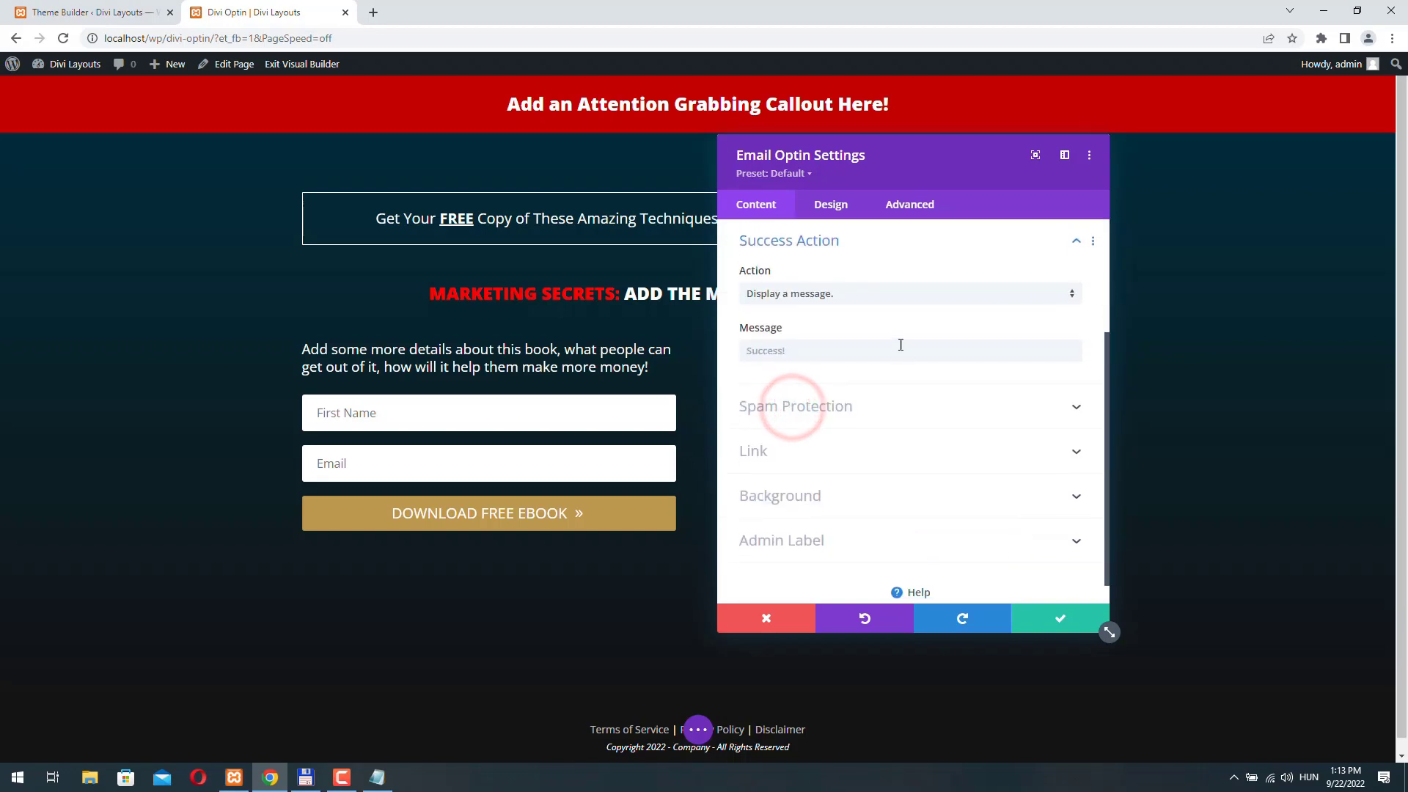
click(799, 295)
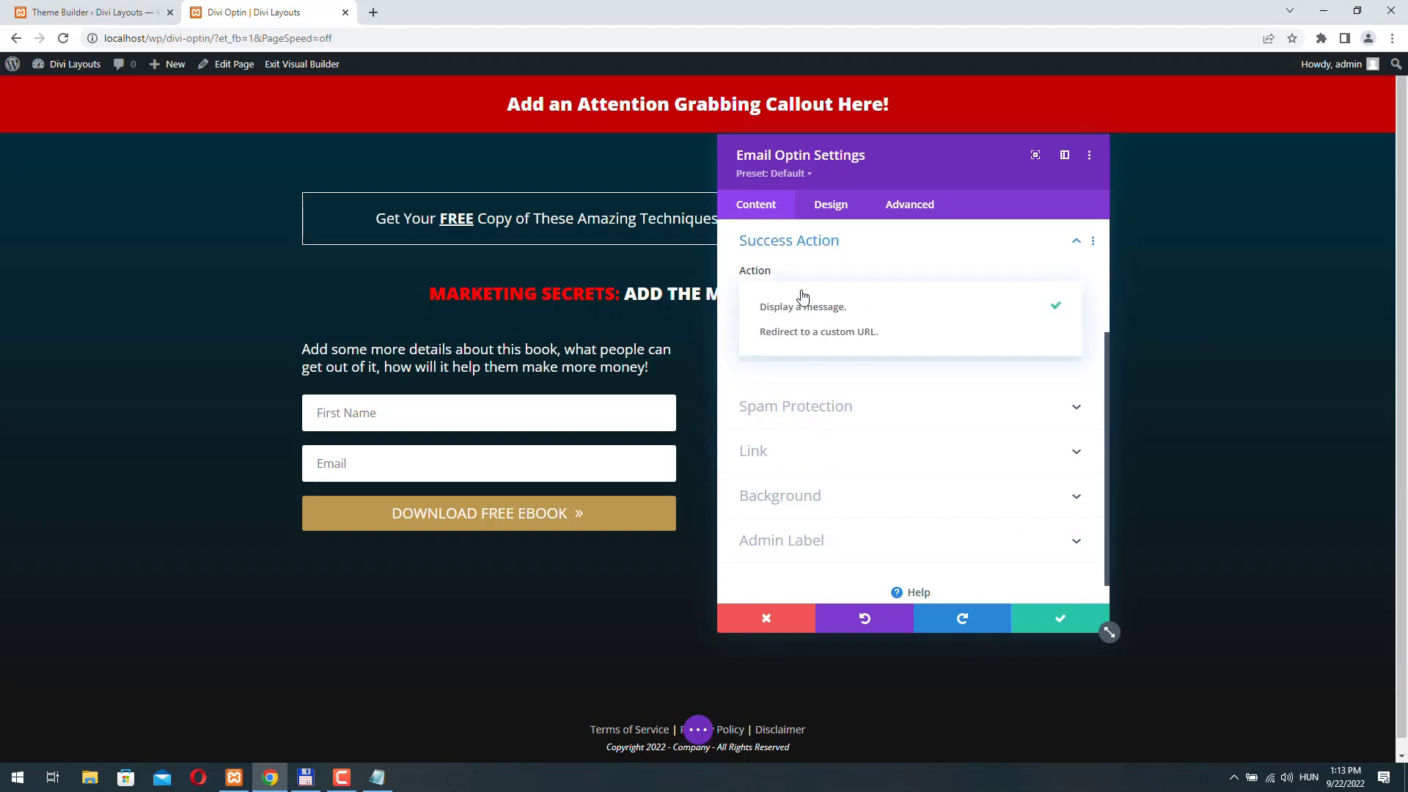
click(811, 331)
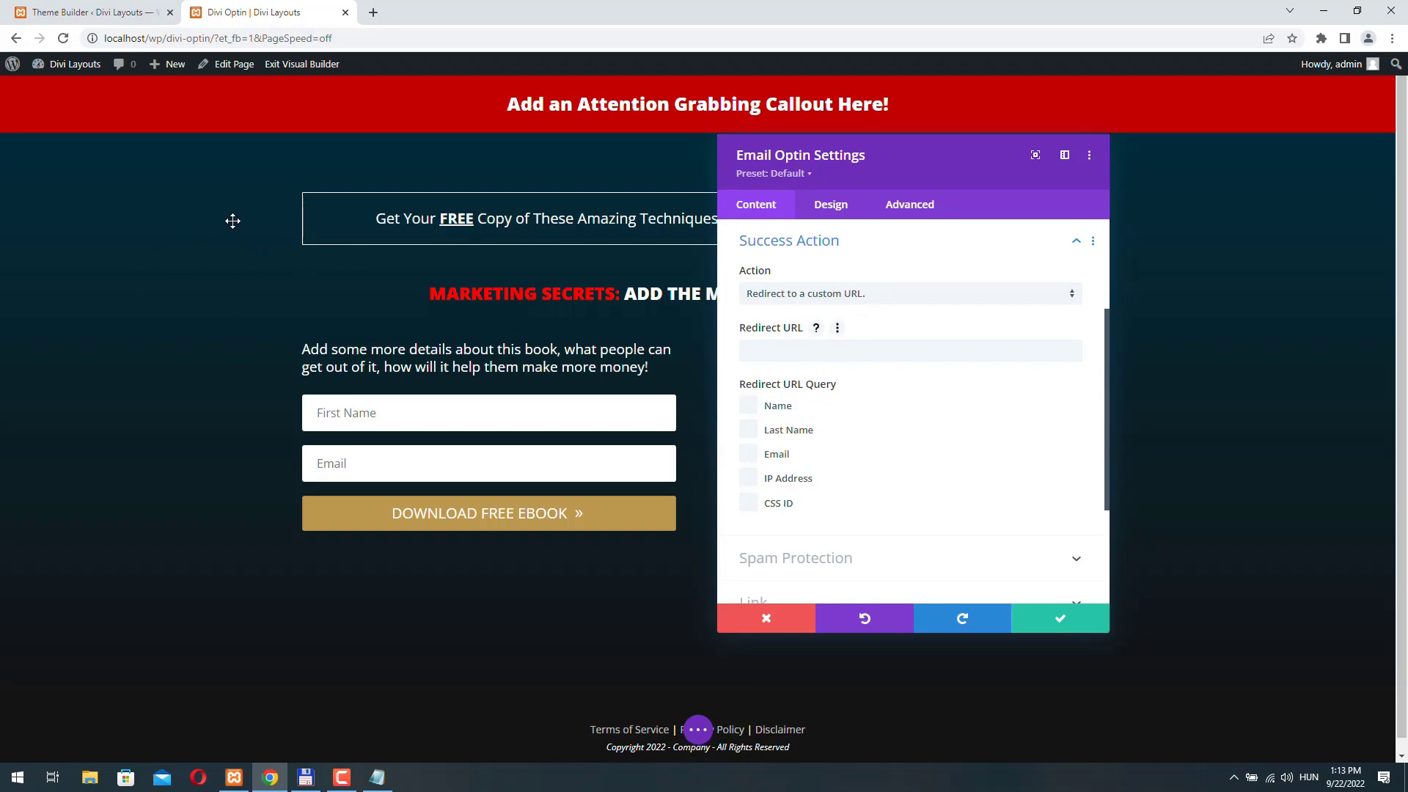
click(783, 353)
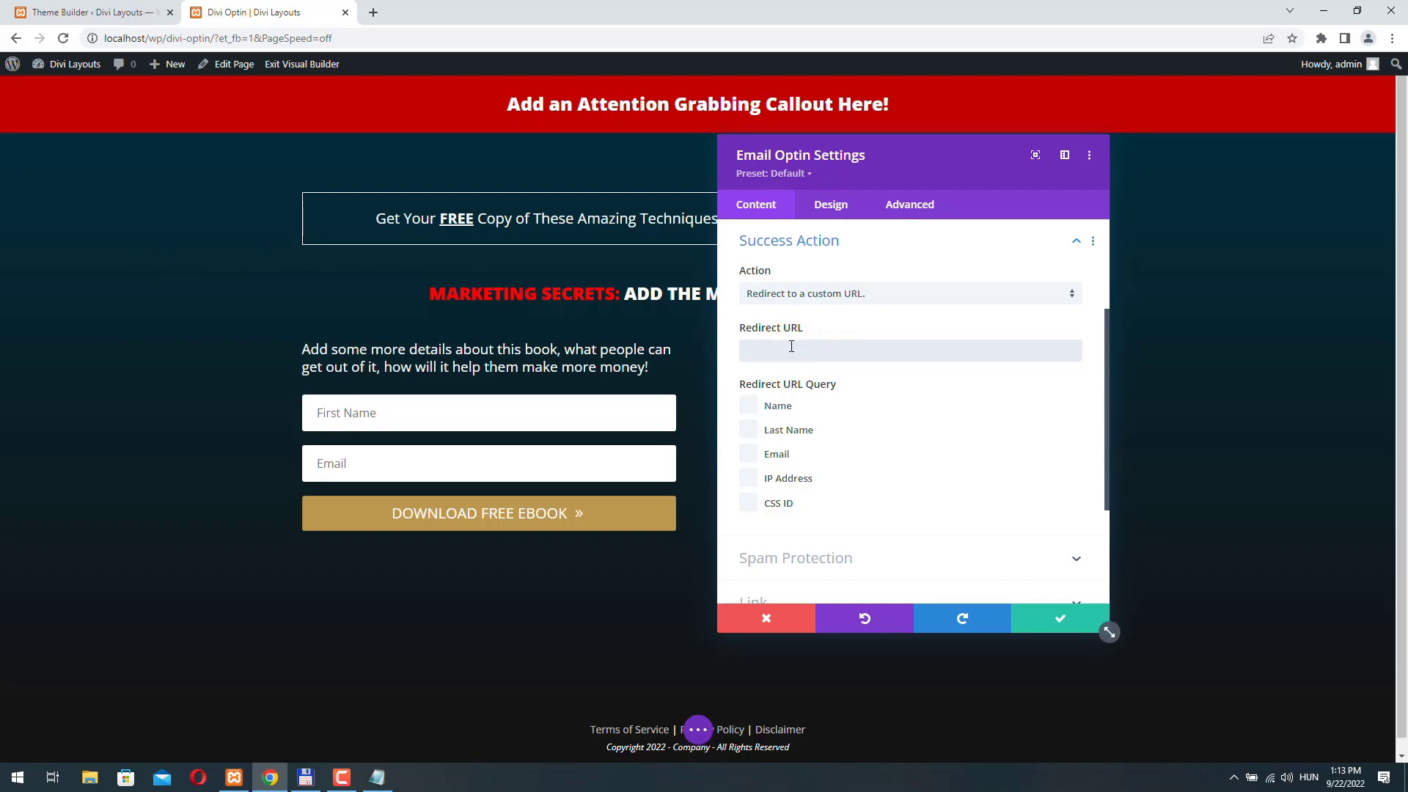
click(766, 618)
Save the Divi Optin page again and leave the visual builder
click(698, 728)
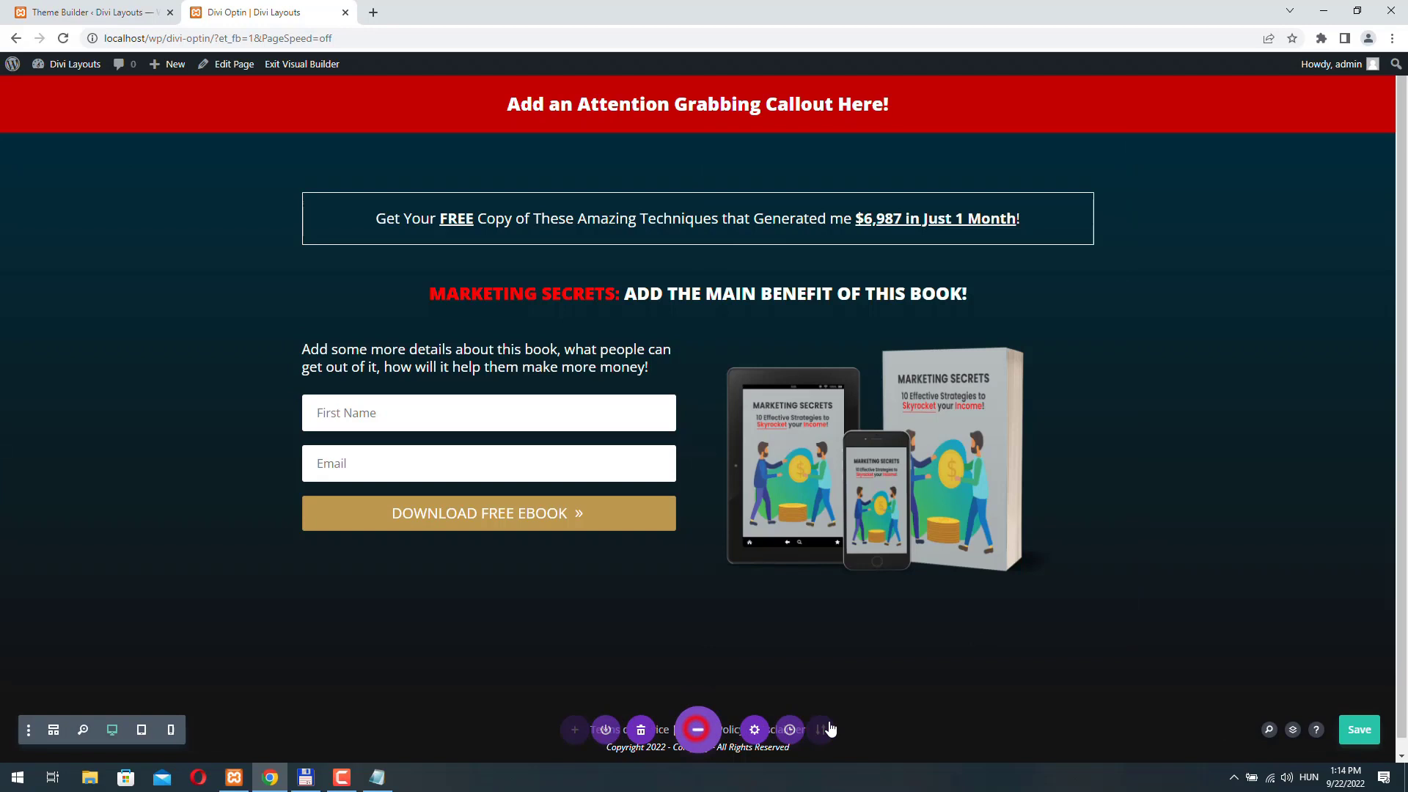
click(1337, 720)
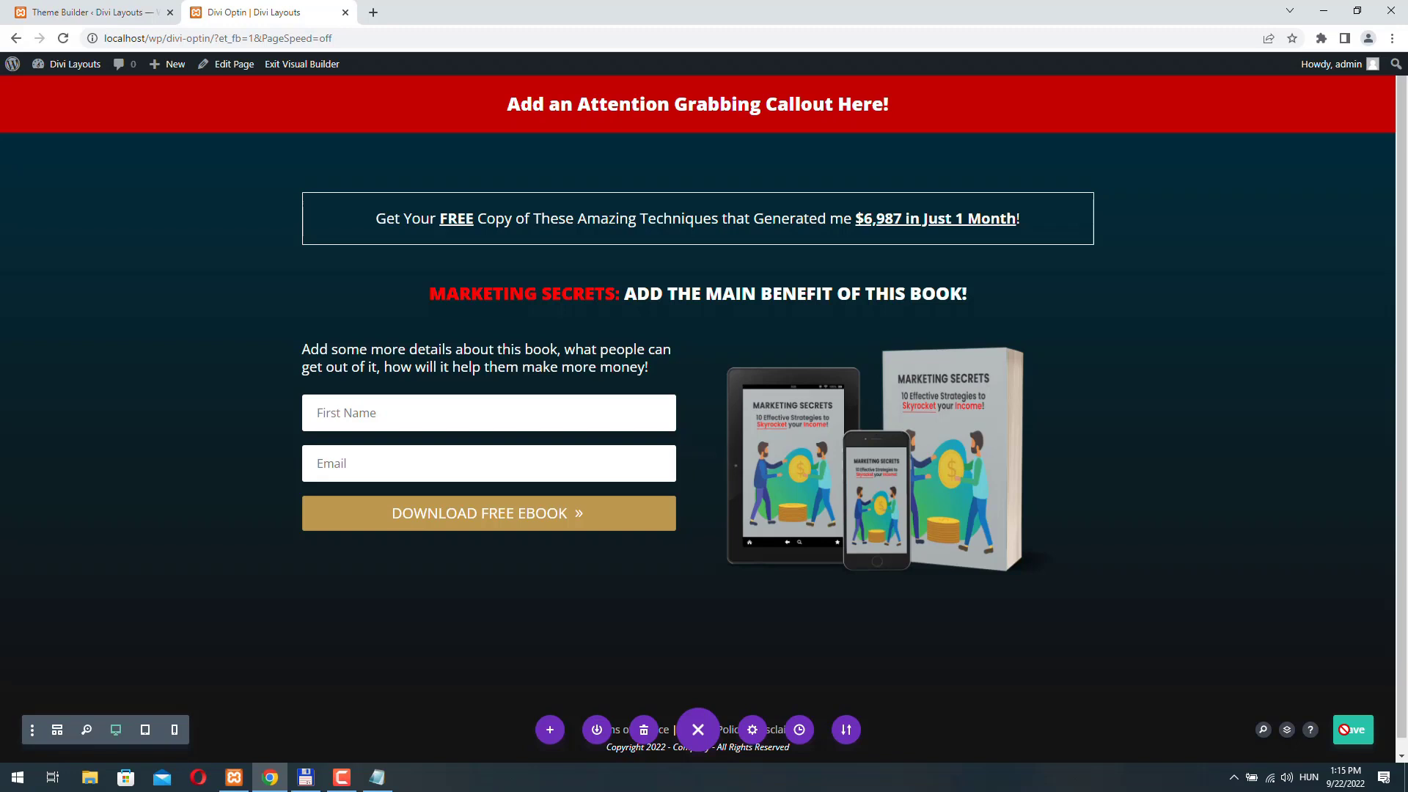
click(303, 65)
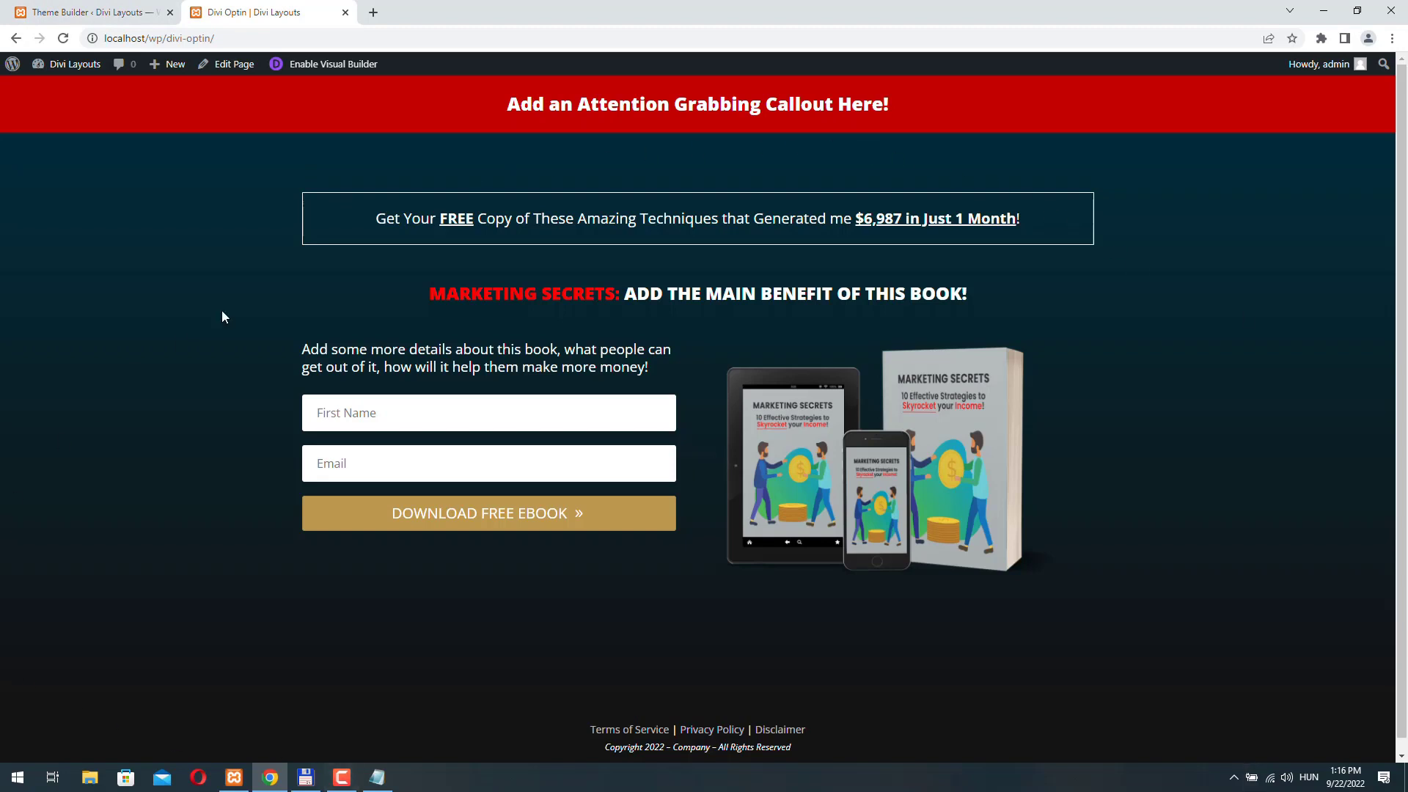
Add a new WordPress page titled "test" and publish it
click(87, 17)
mouse_move(38, 183)
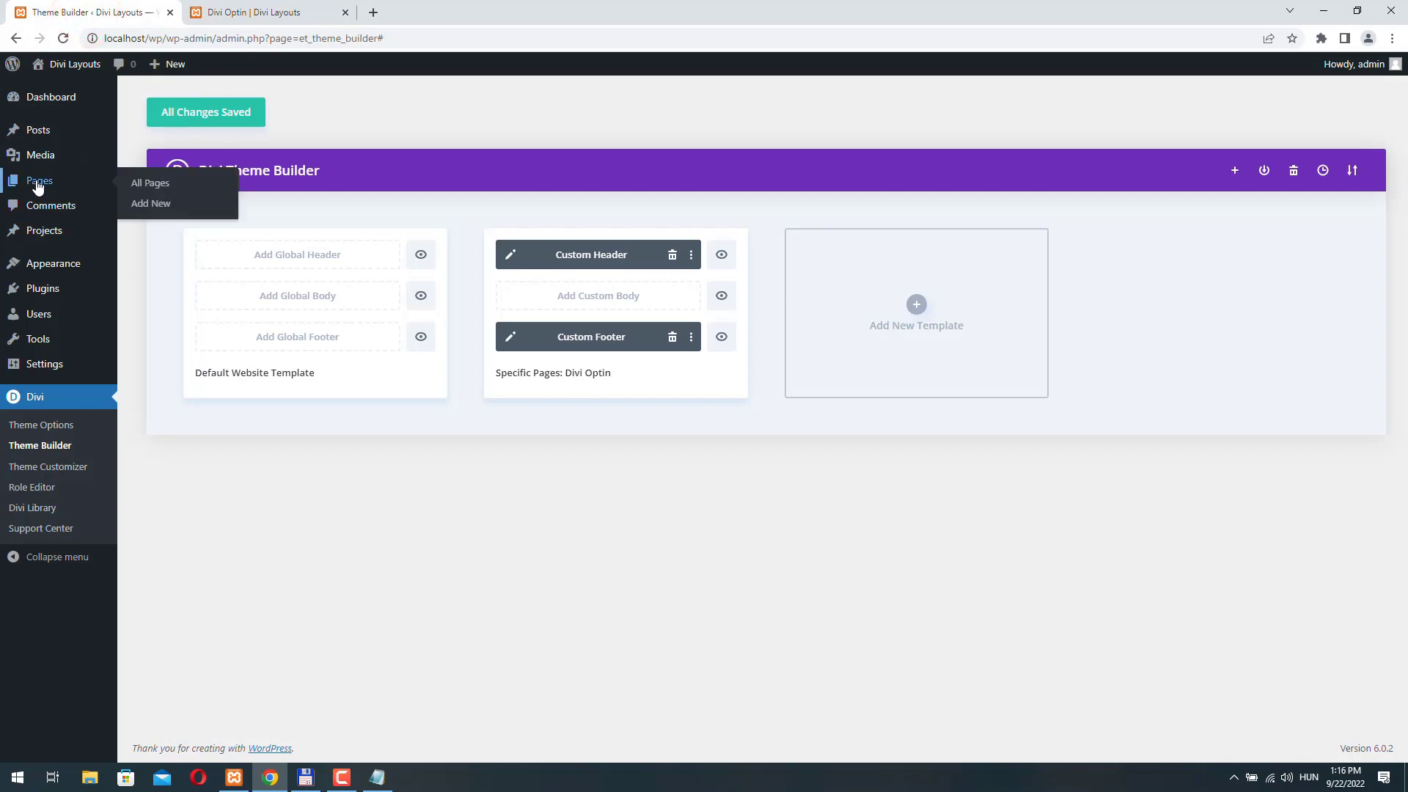
click(152, 203)
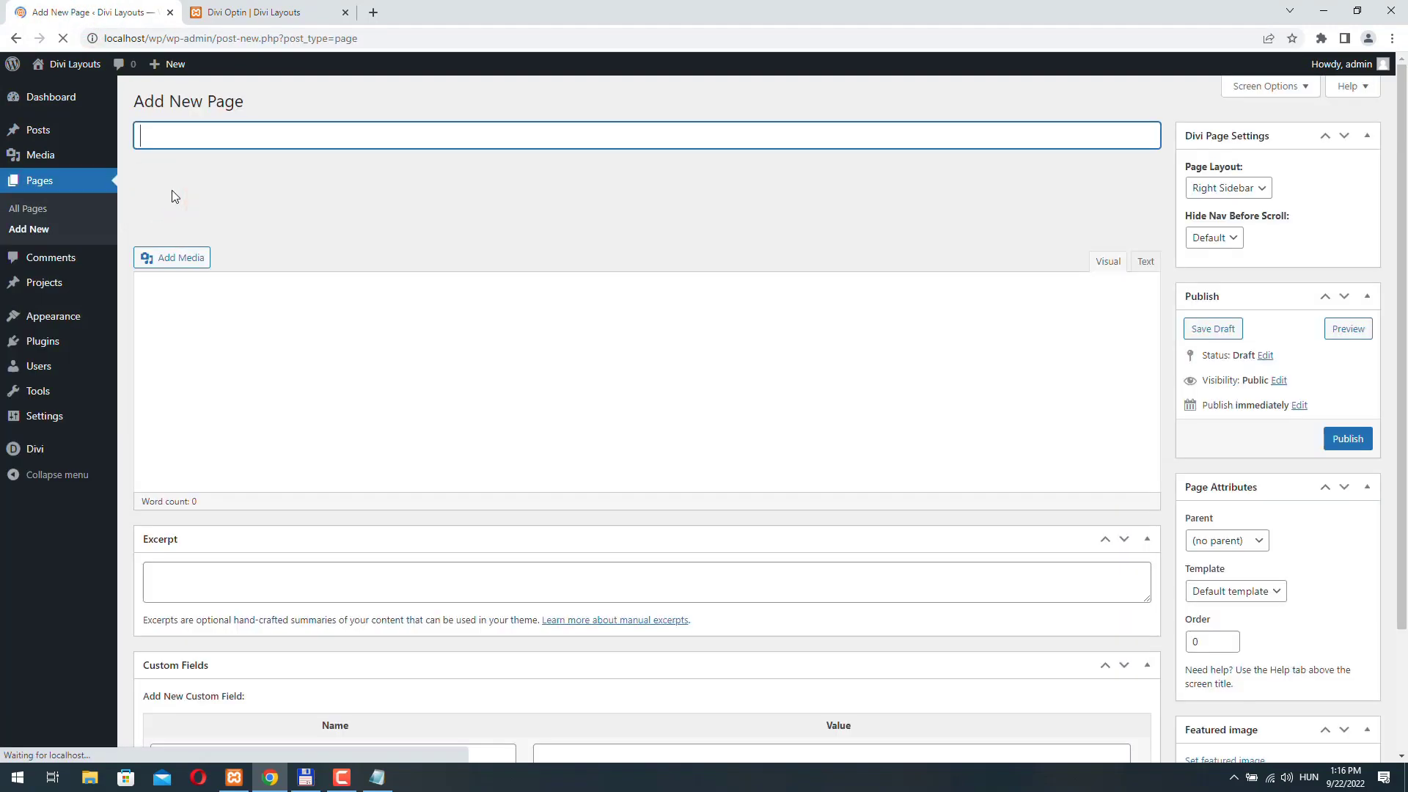
click(234, 137)
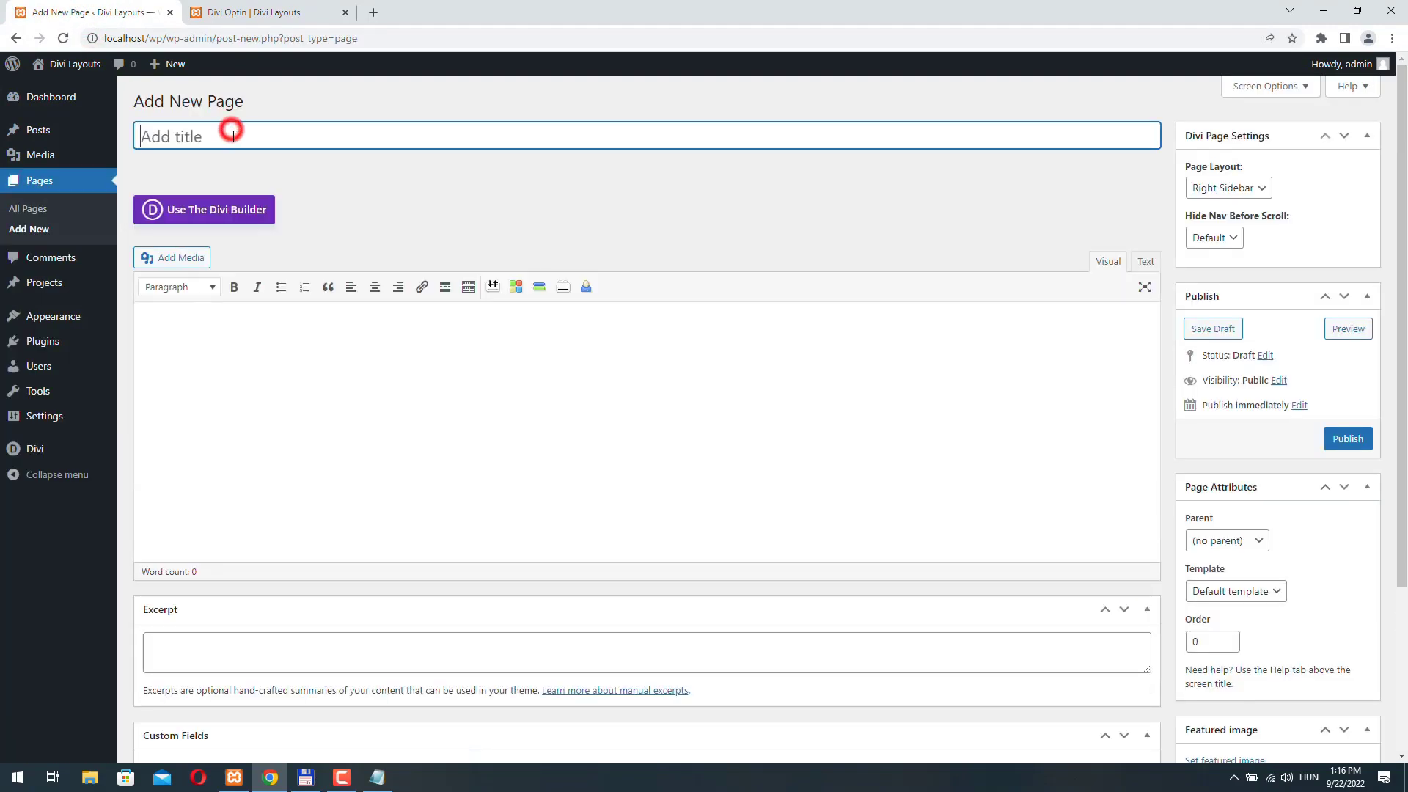
text(test)
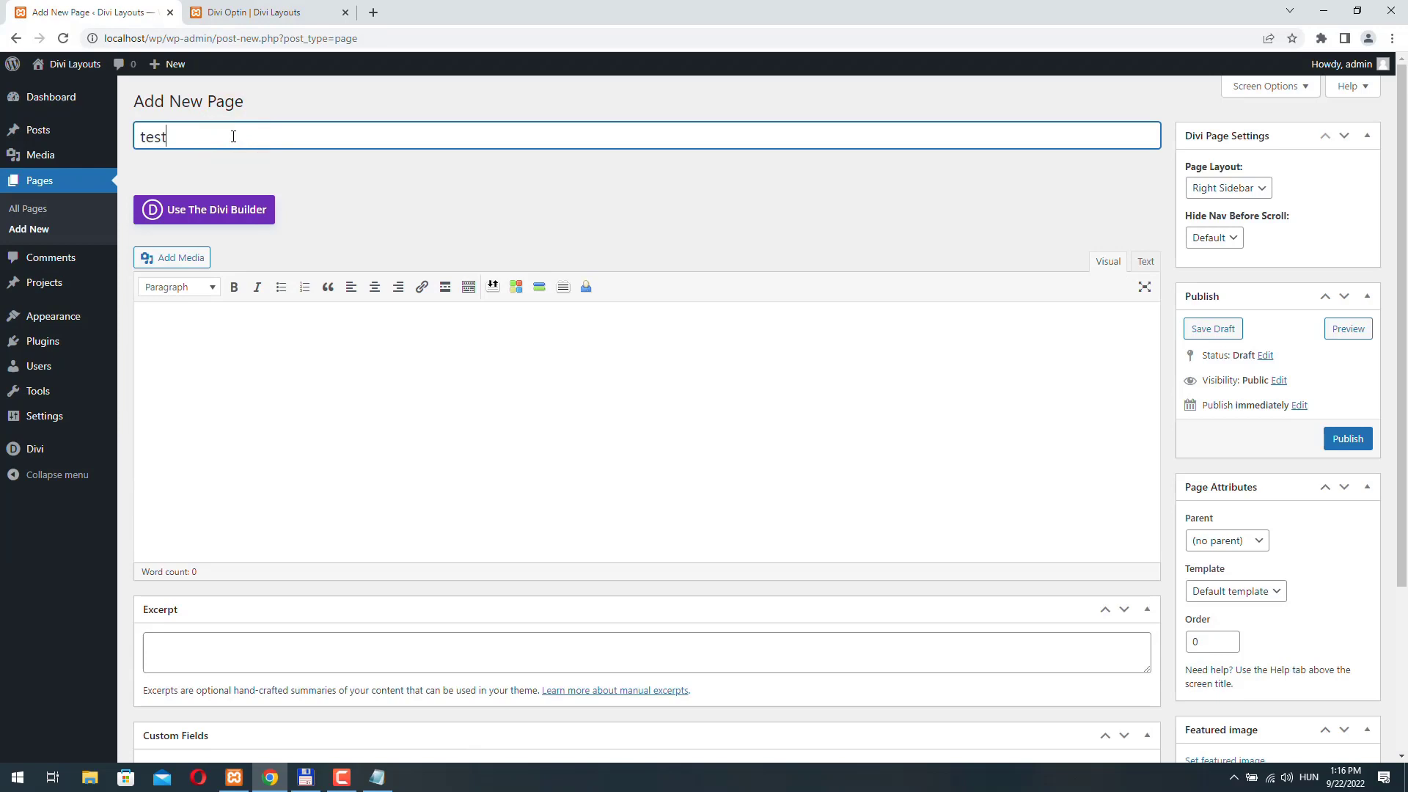
click(1353, 438)
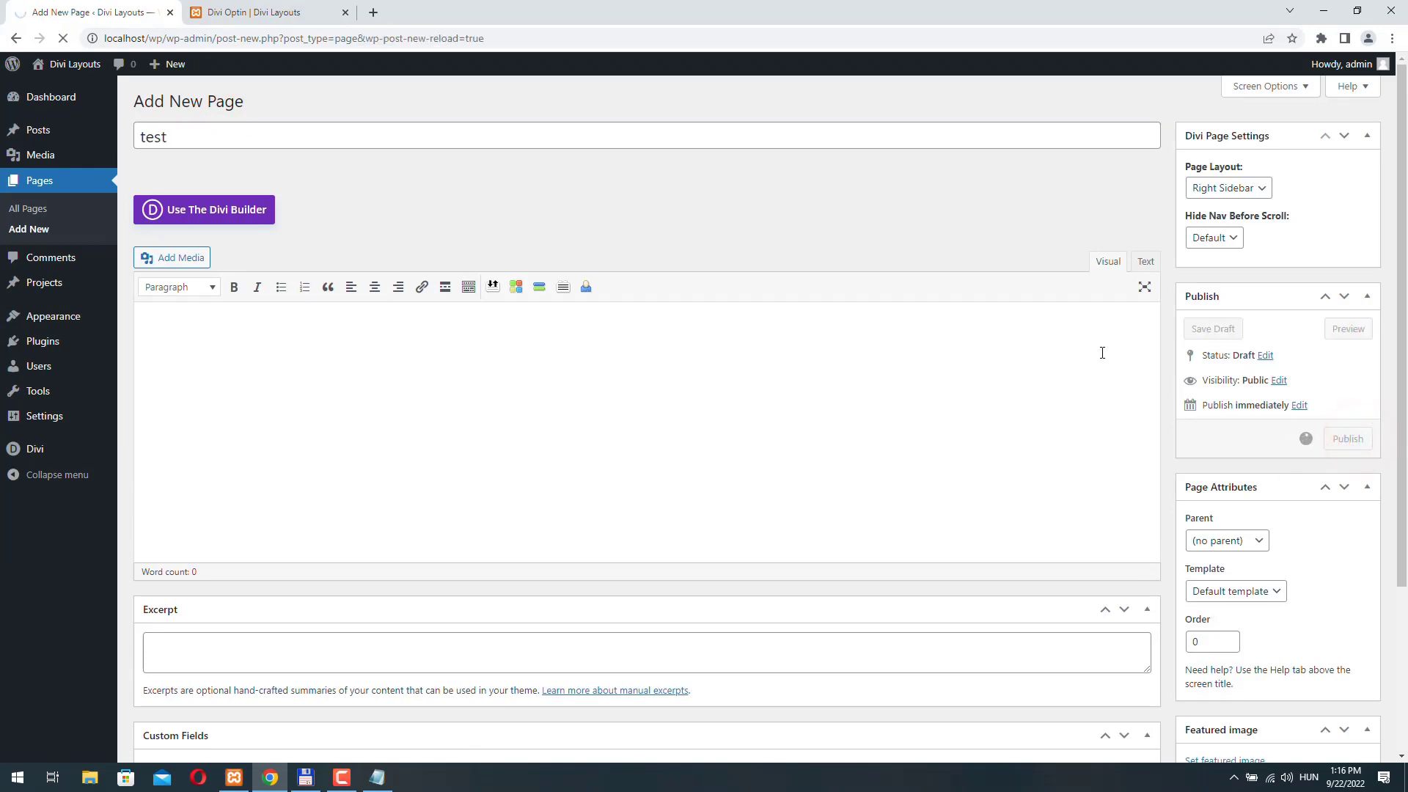
View the published test page in a new tab and start building it from scratch in the visual builder, without inserting a row
right_click(243, 134)
click(332, 145)
click(440, 13)
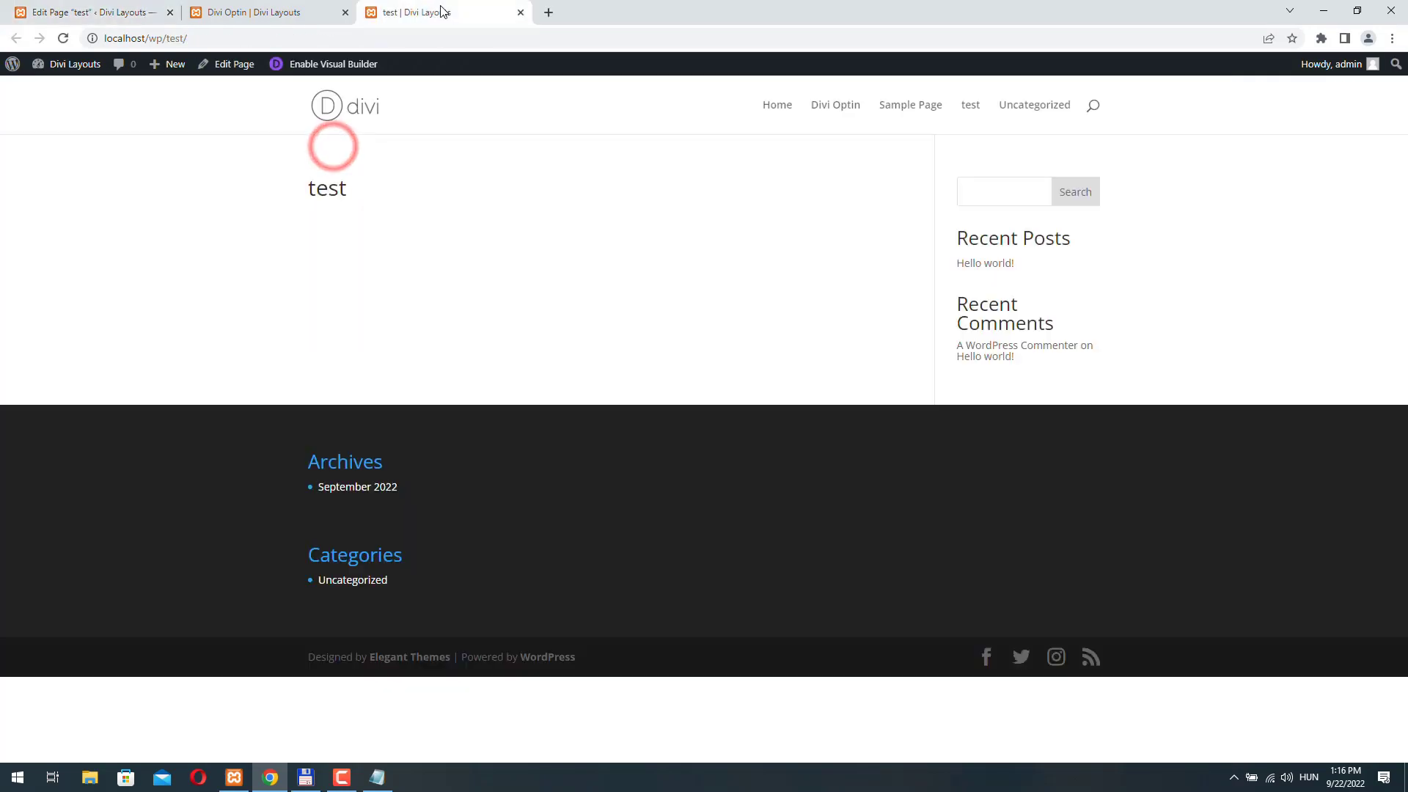
click(313, 65)
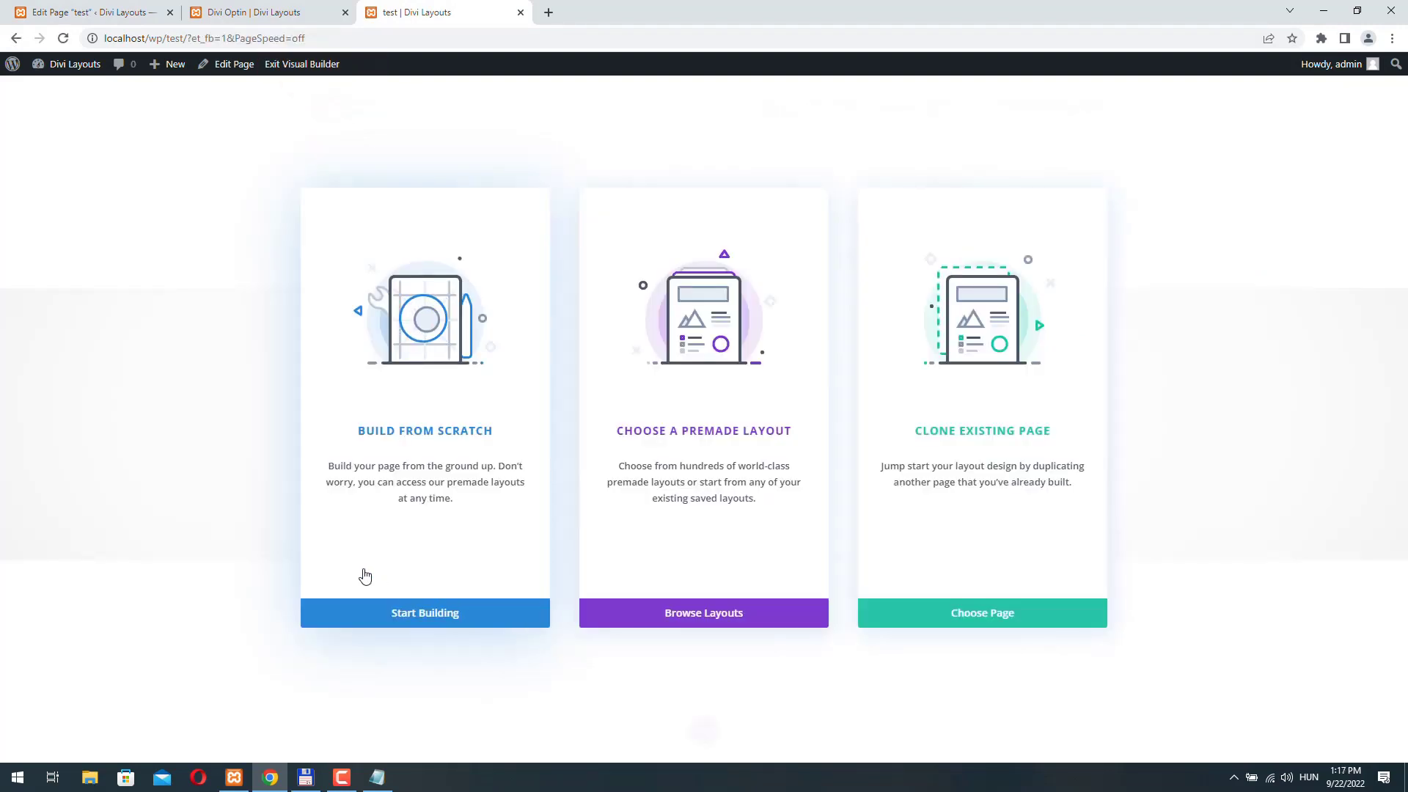
click(424, 614)
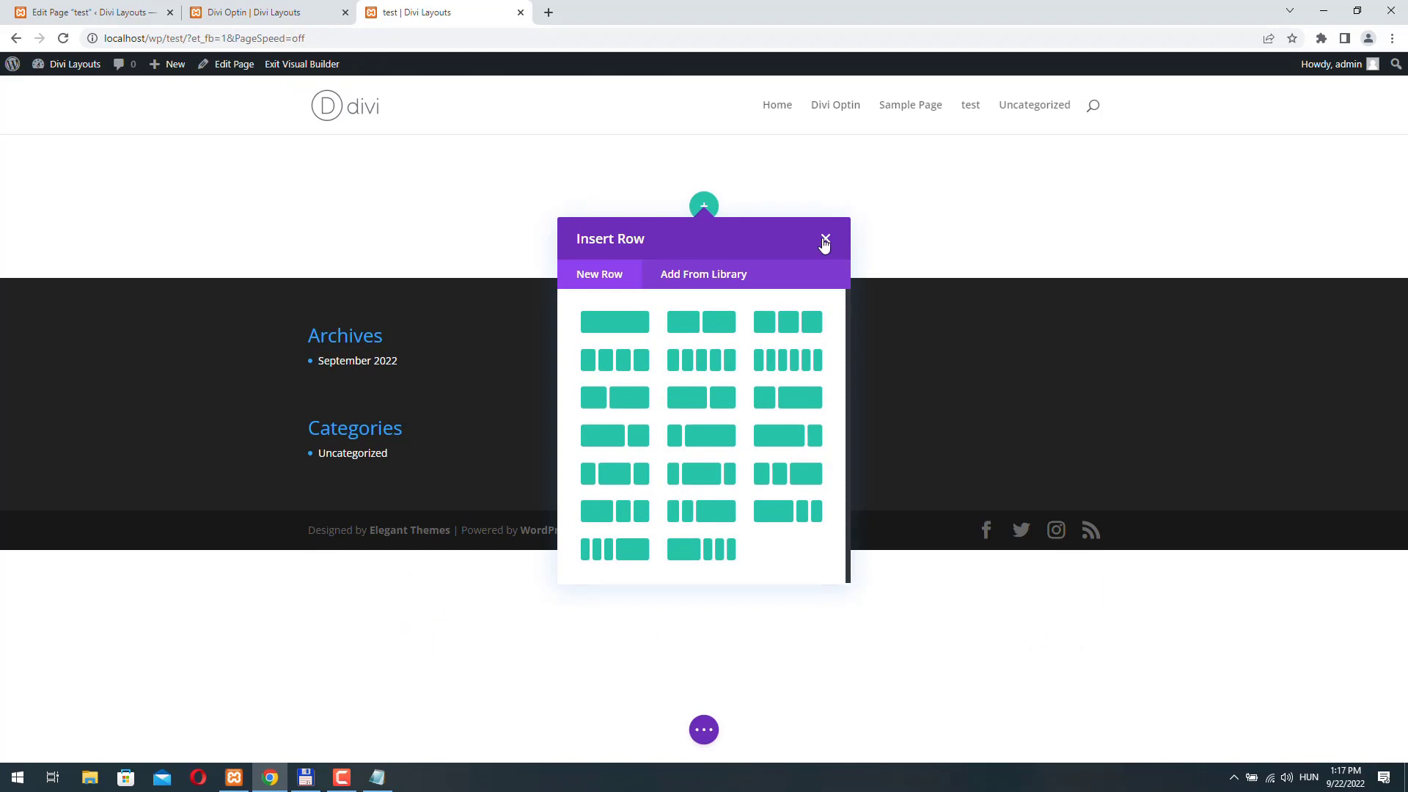
click(824, 242)
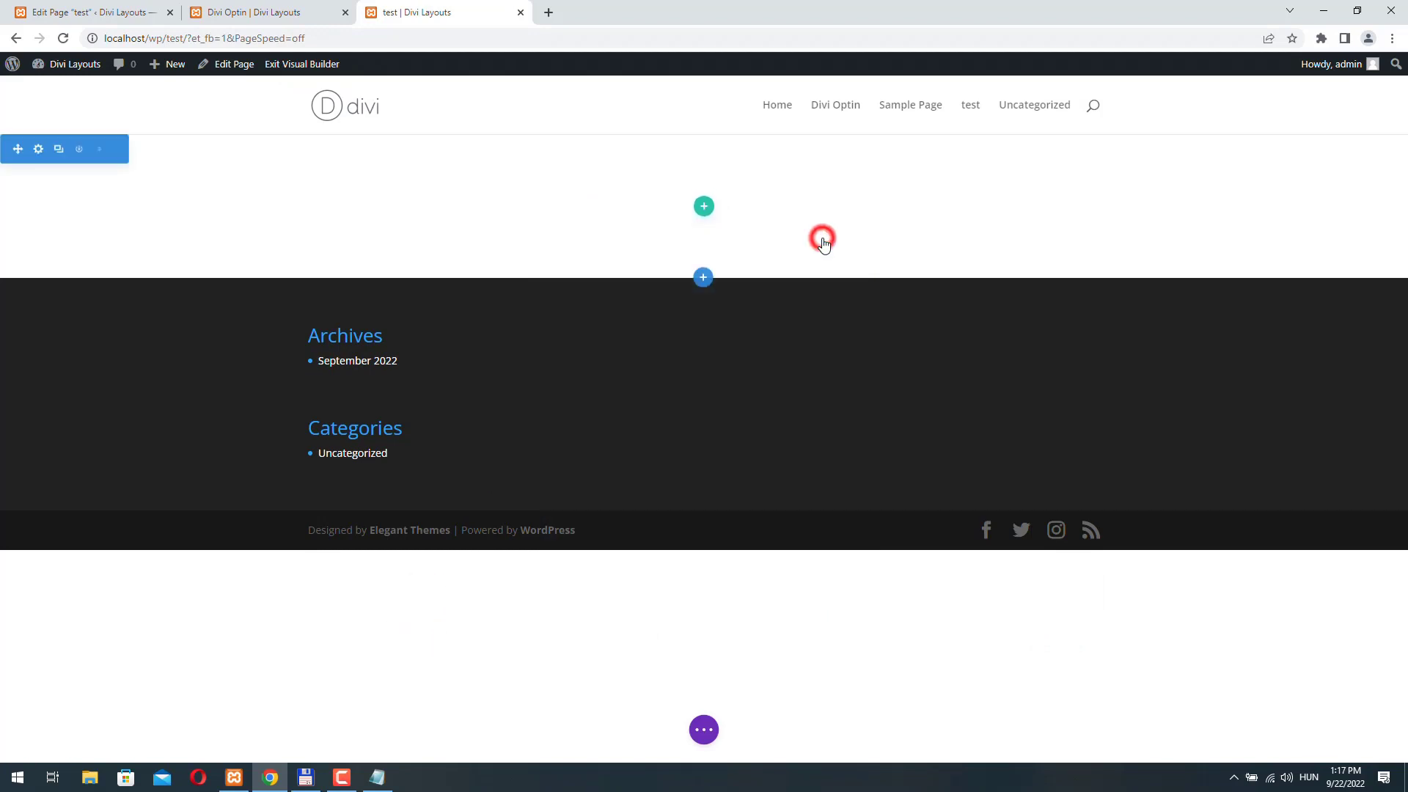
Open the import options in the test page's Portability settings for a Divi Builder layout
click(704, 730)
click(850, 729)
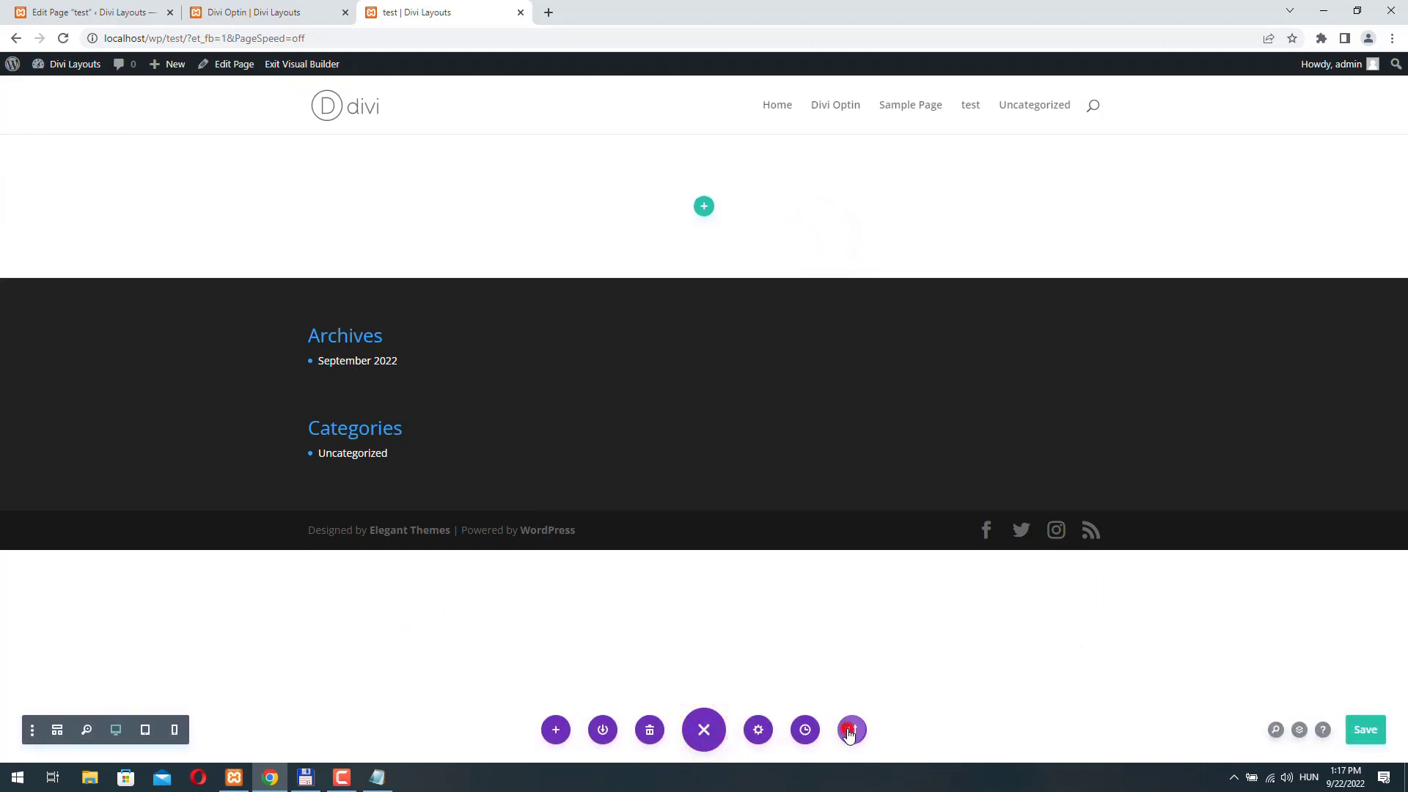
click(806, 537)
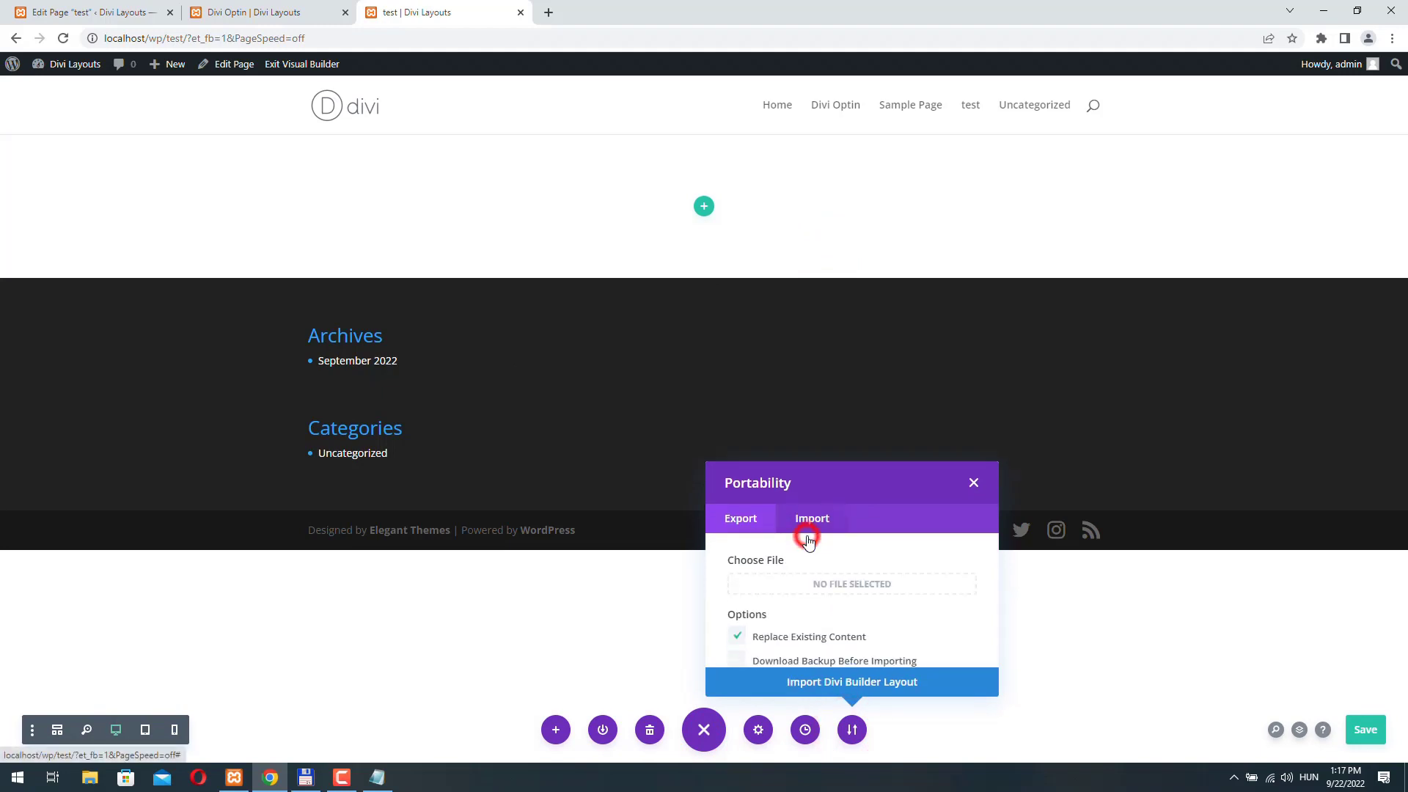